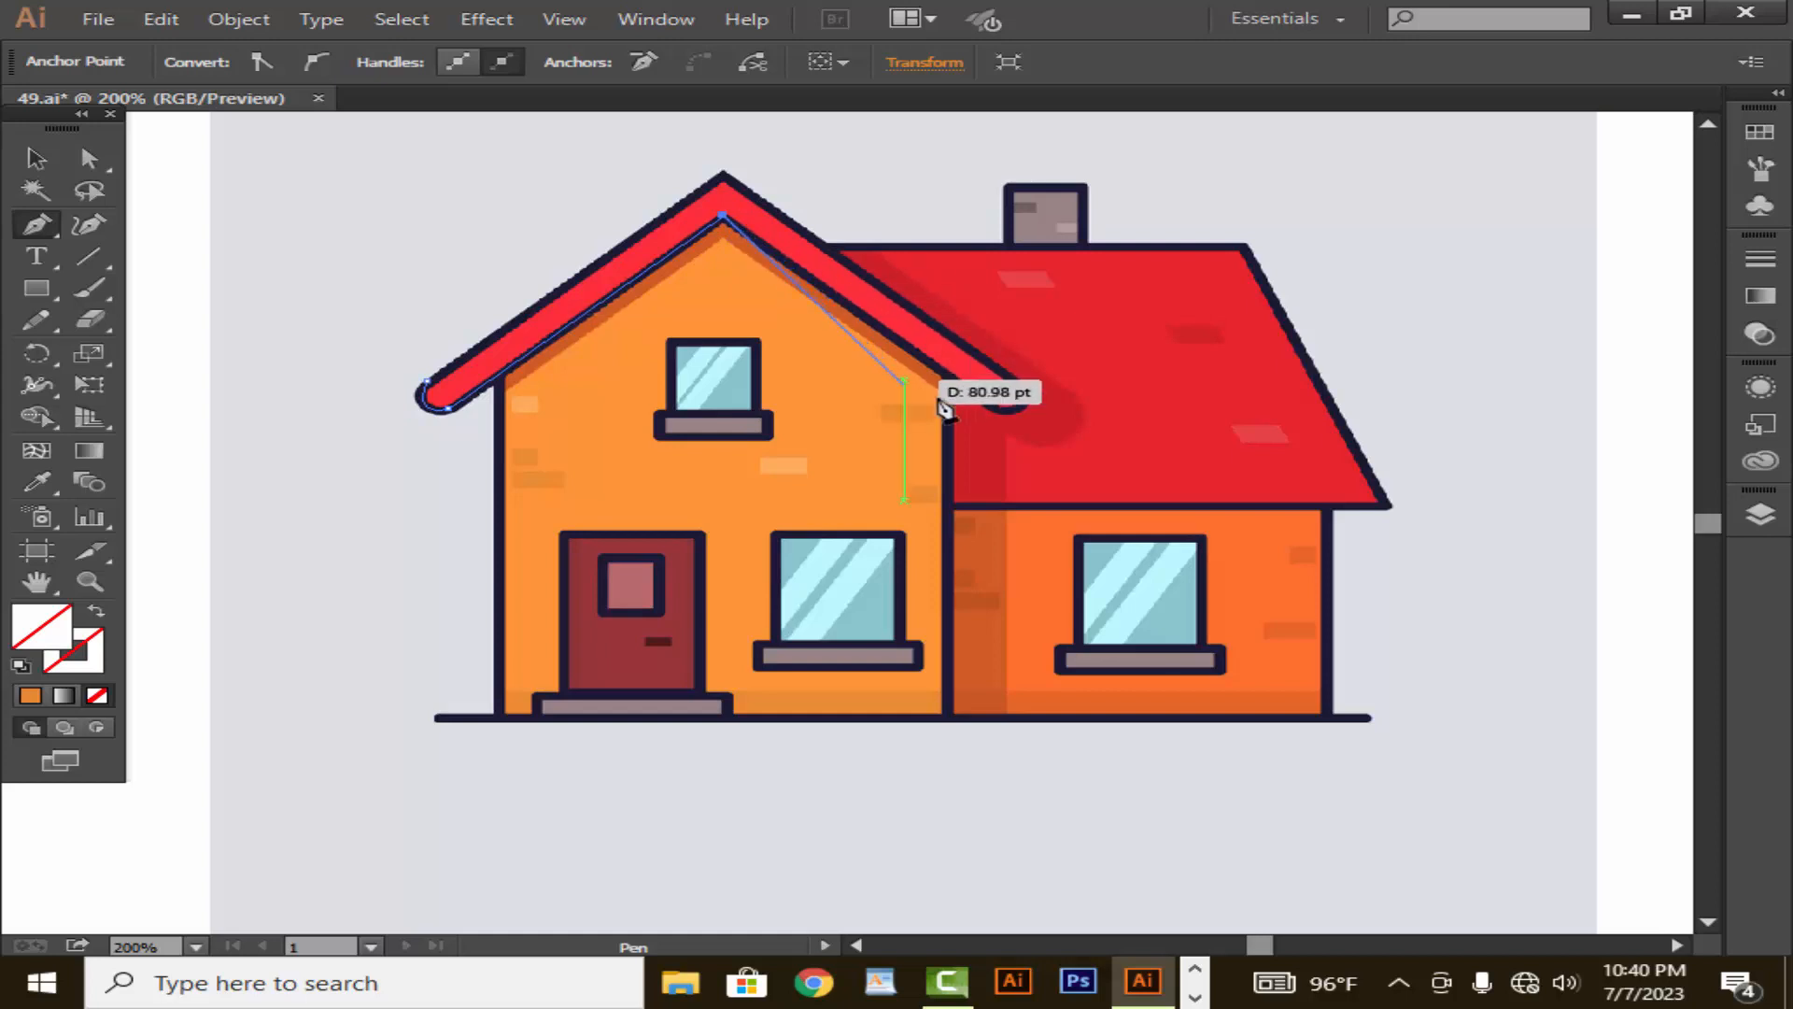
- Complete the closed Pen tool outline around the front gable's red roof trim, with a curved end at its lower right
{"action": "left_click", "coordinate": [996, 409]}
{"action": "left_click_drag", "start_coordinate": [1029, 394], "coordinate": [1025, 385]}
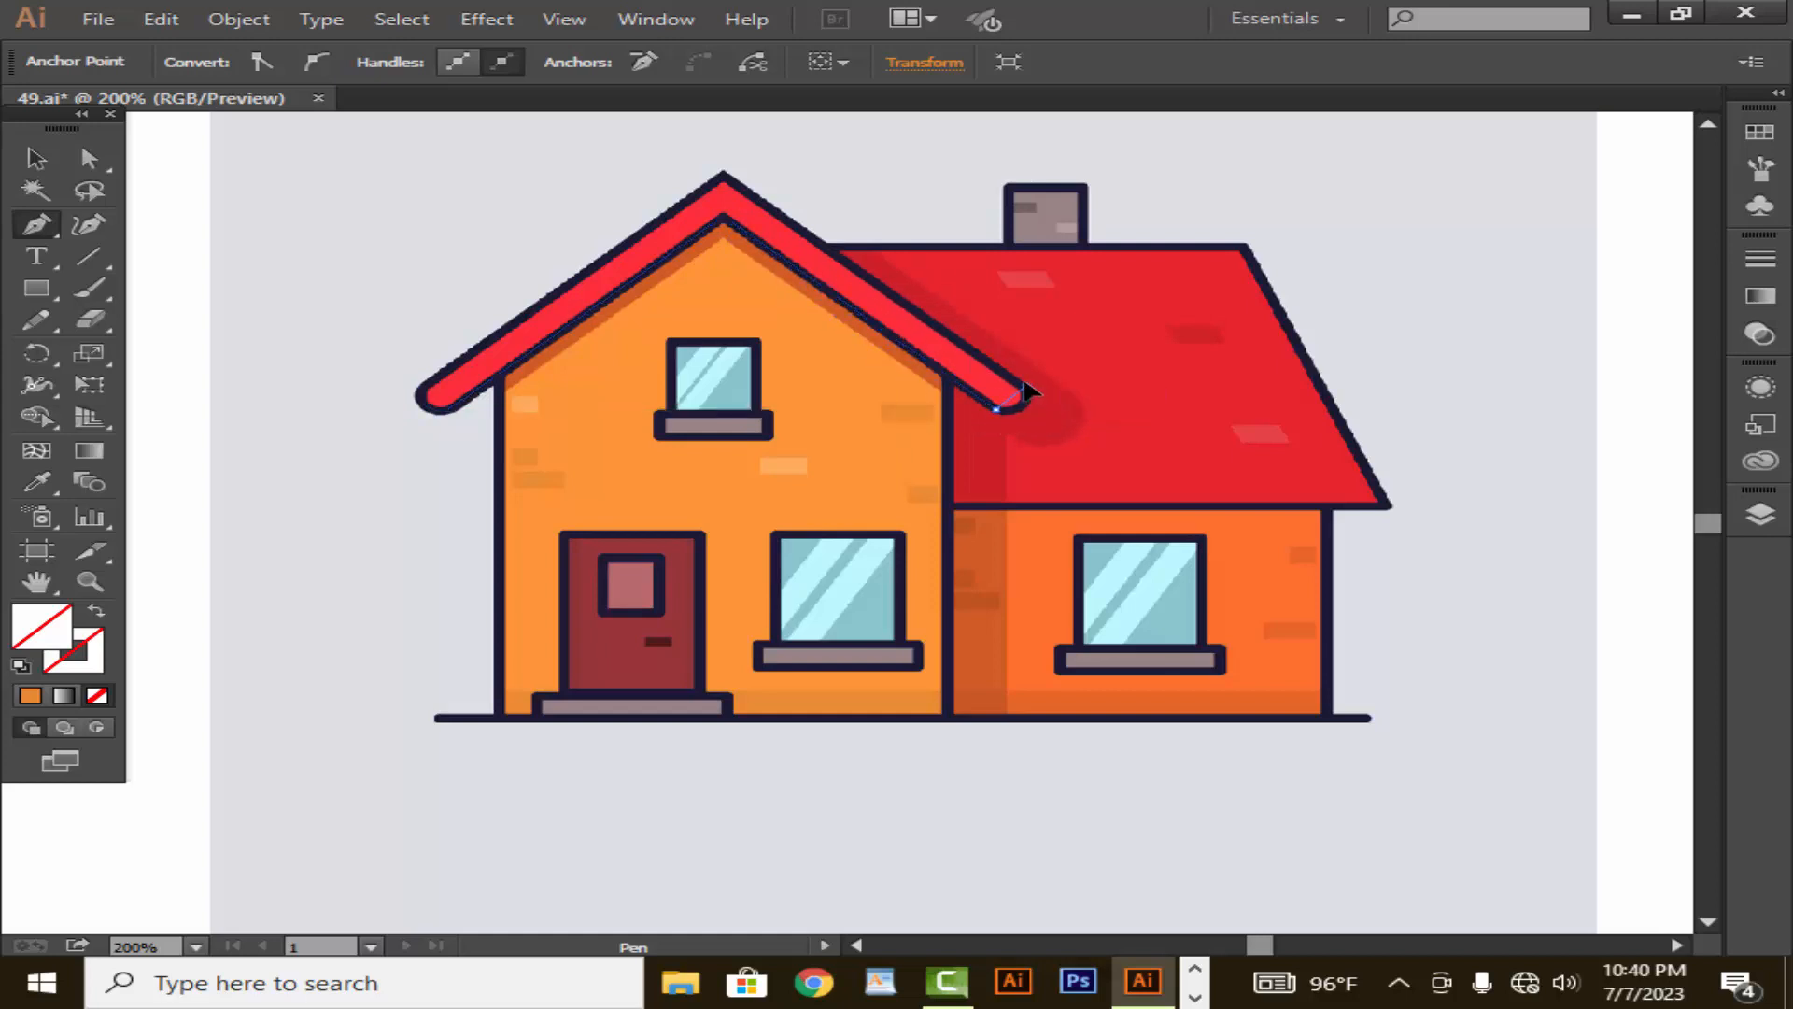
{"action": "left_click", "coordinate": [1024, 385]}
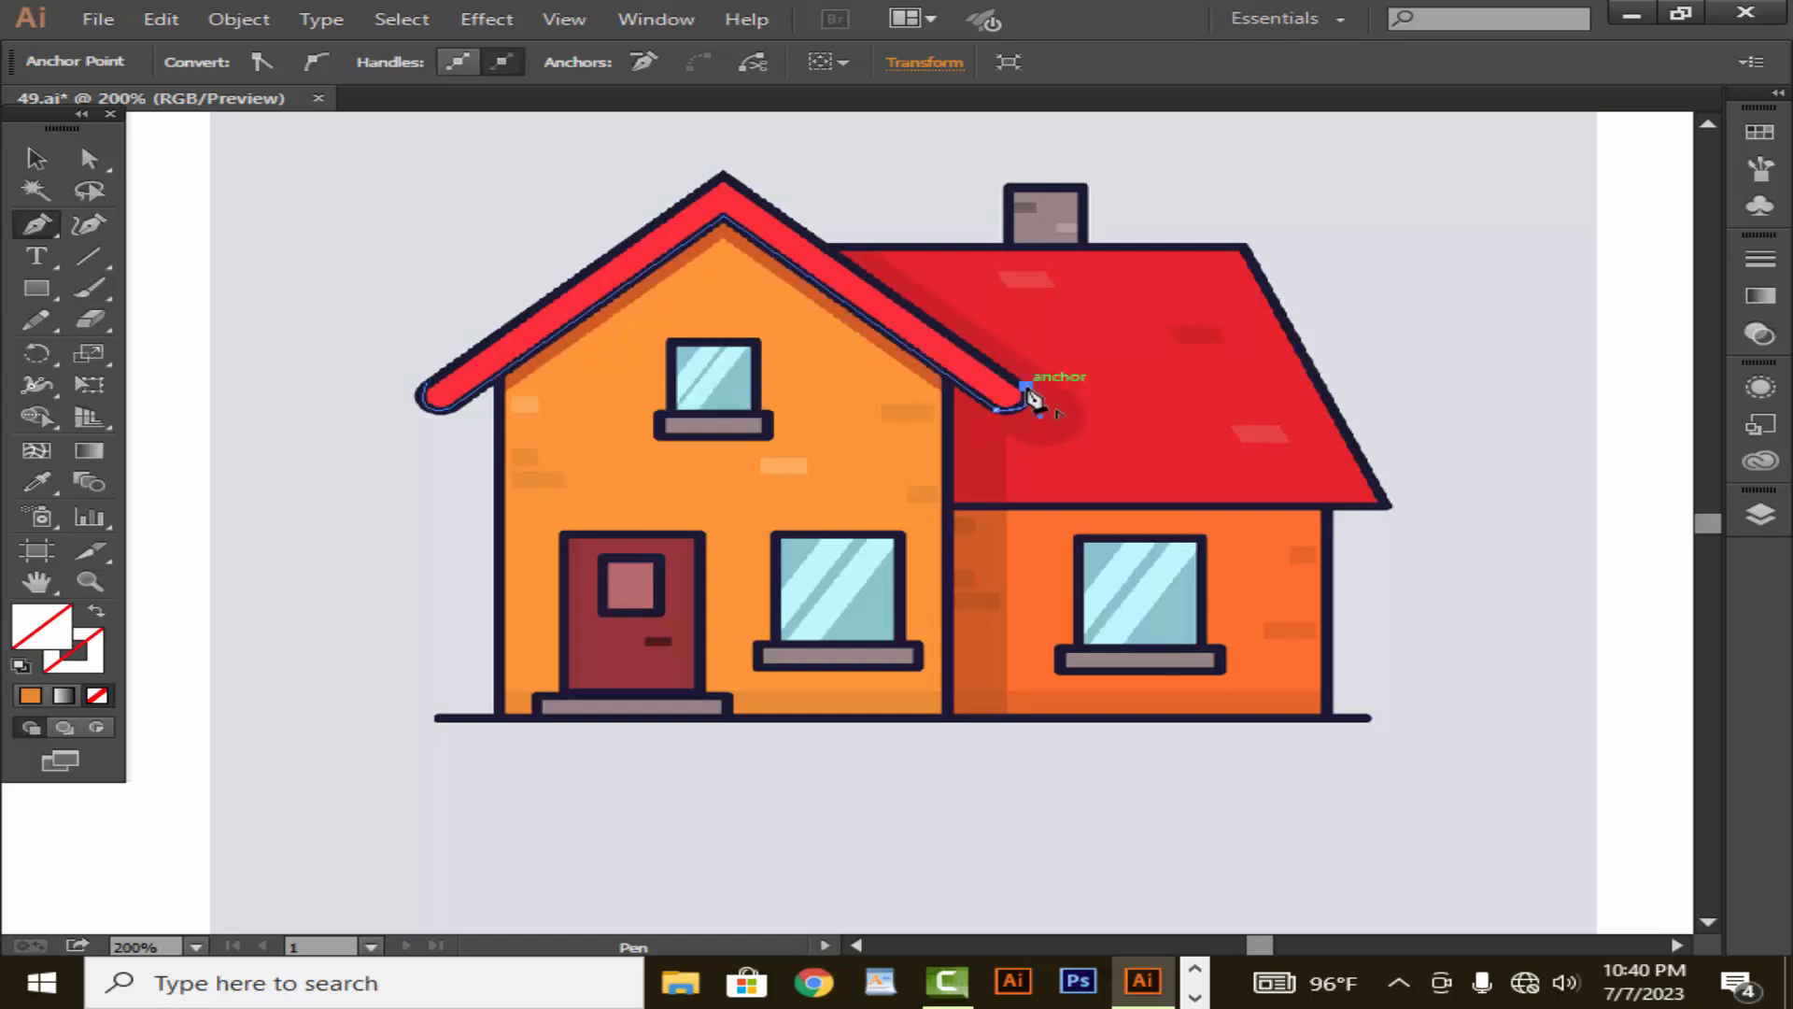
{"action": "left_click", "coordinate": [725, 176]}
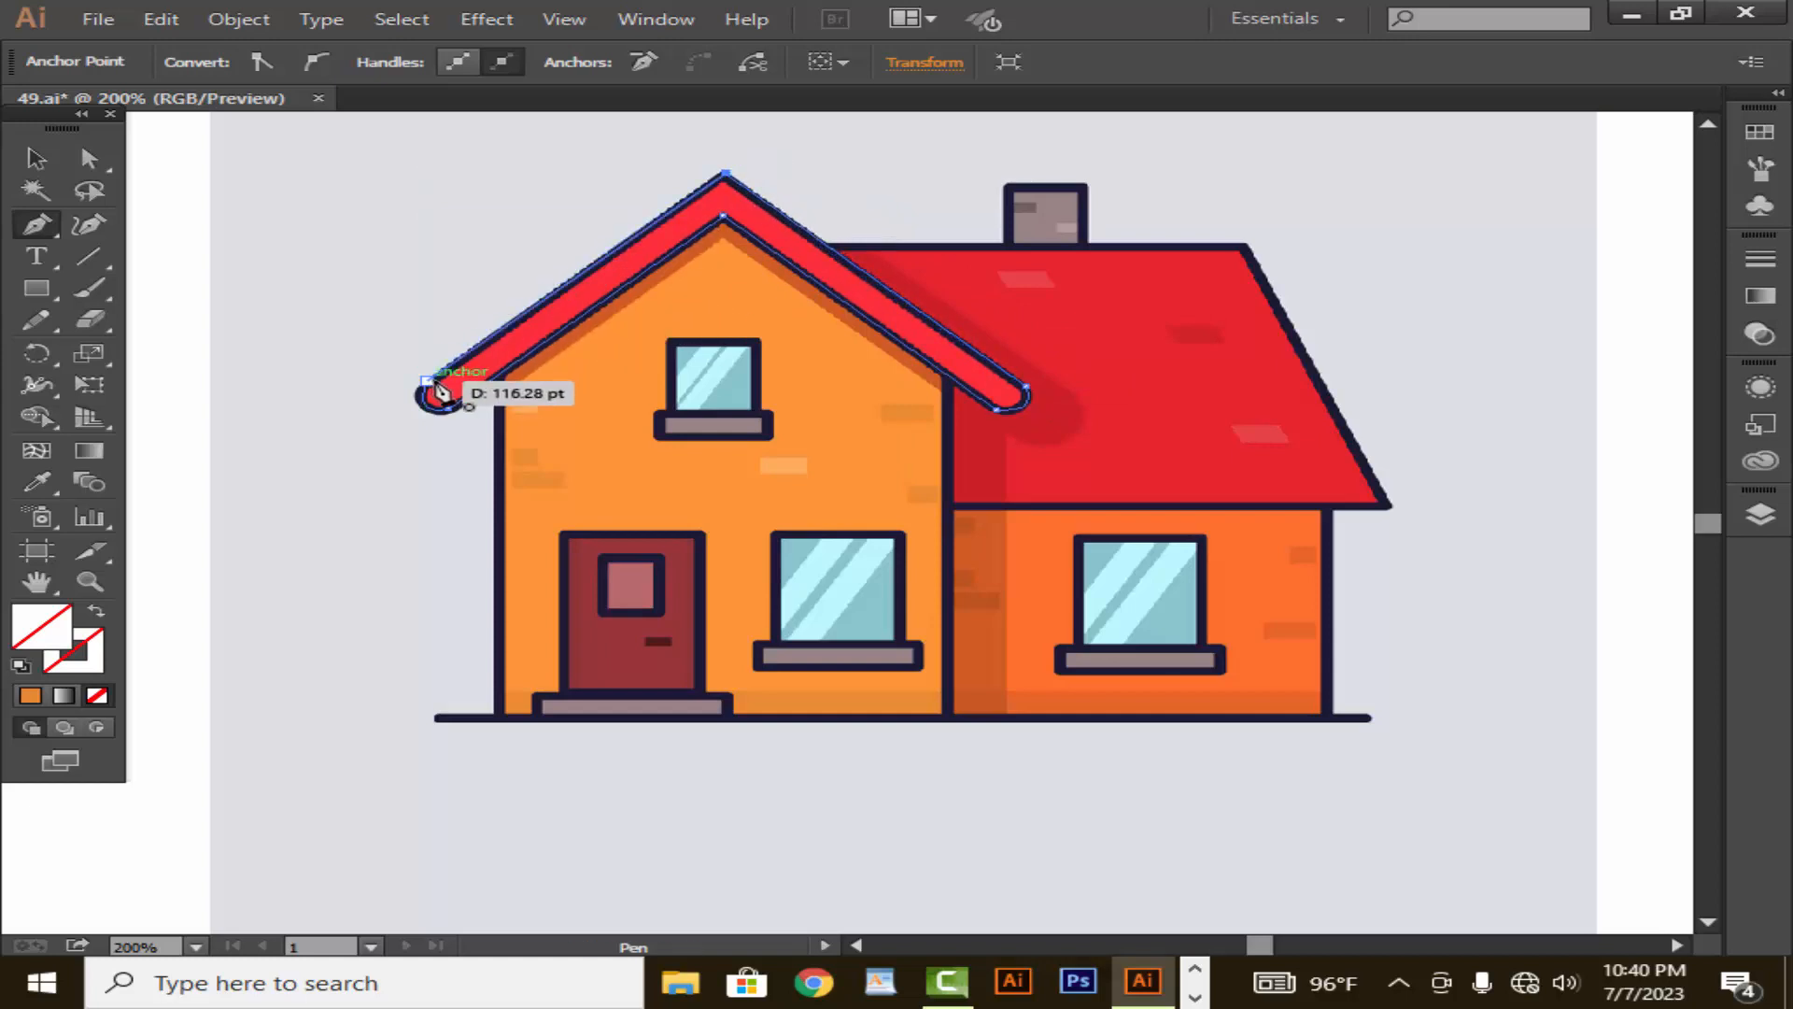
{"action": "left_click_drag", "start_coordinate": [426, 383], "coordinate": [409, 418]}
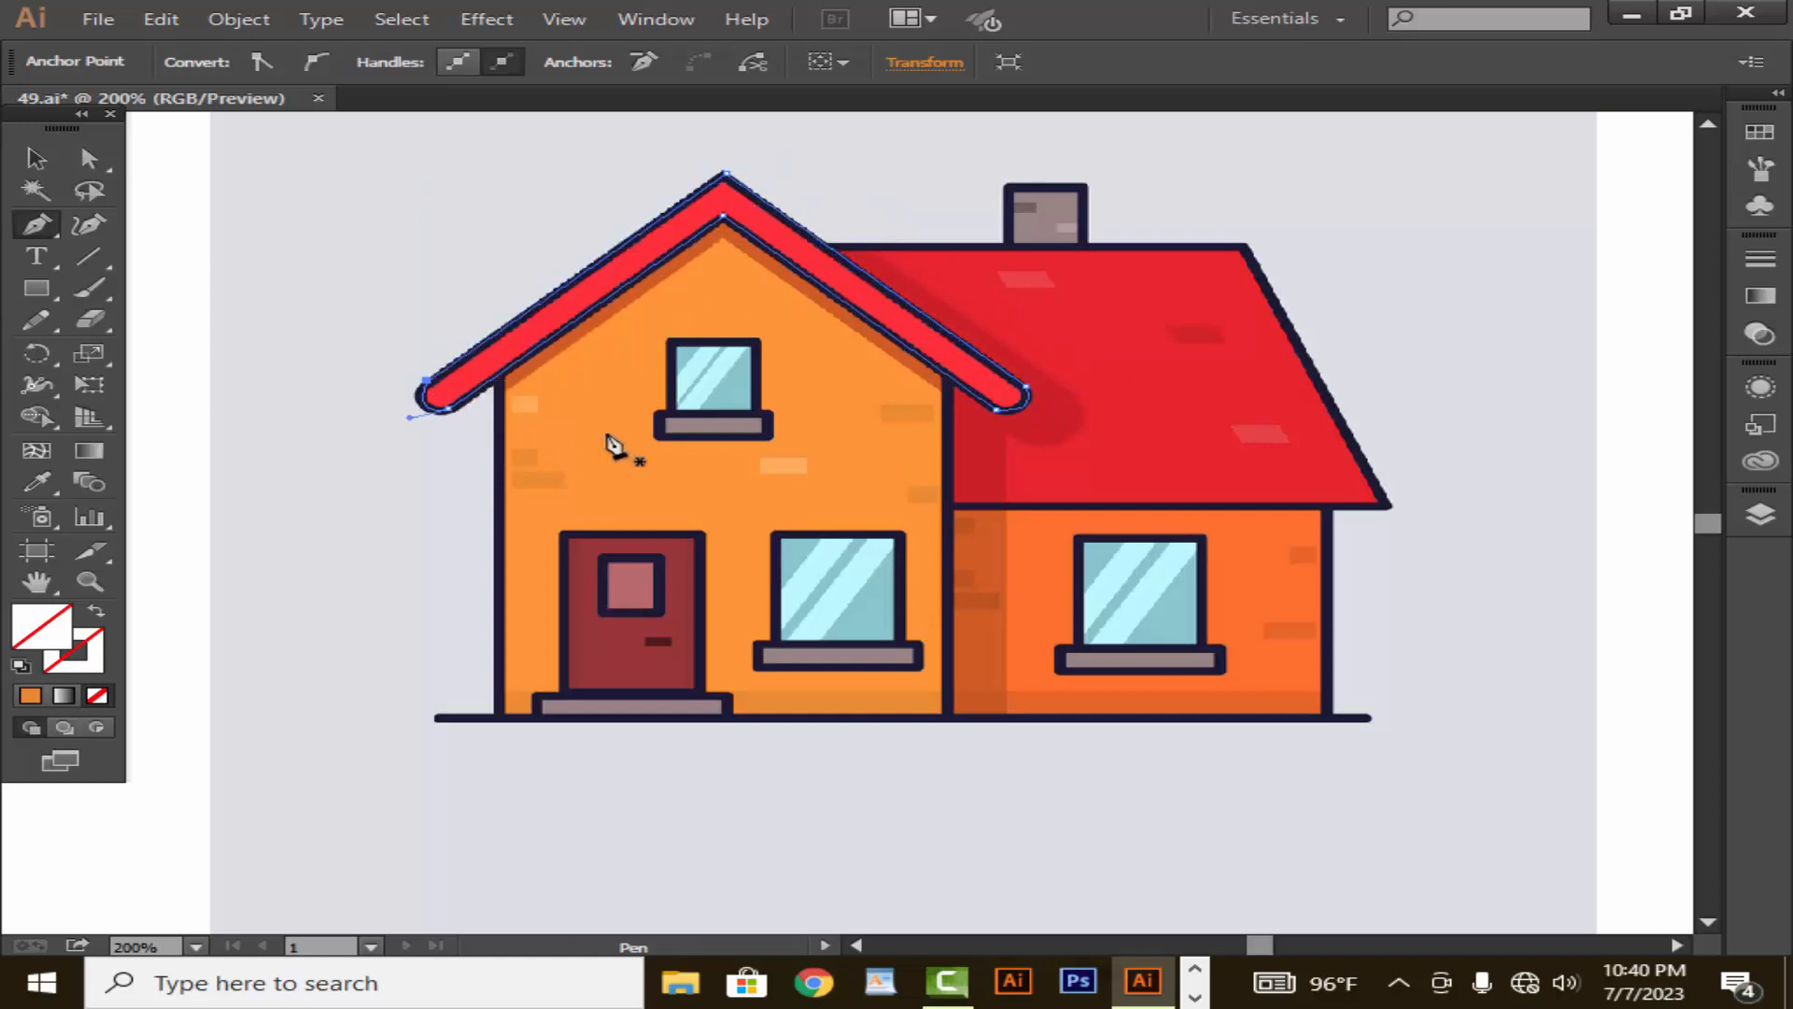
- Trace the orange front wall with the Pen tool, from the ground line up to the gable peak and back down
{"action": "left_click", "coordinate": [498, 717]}
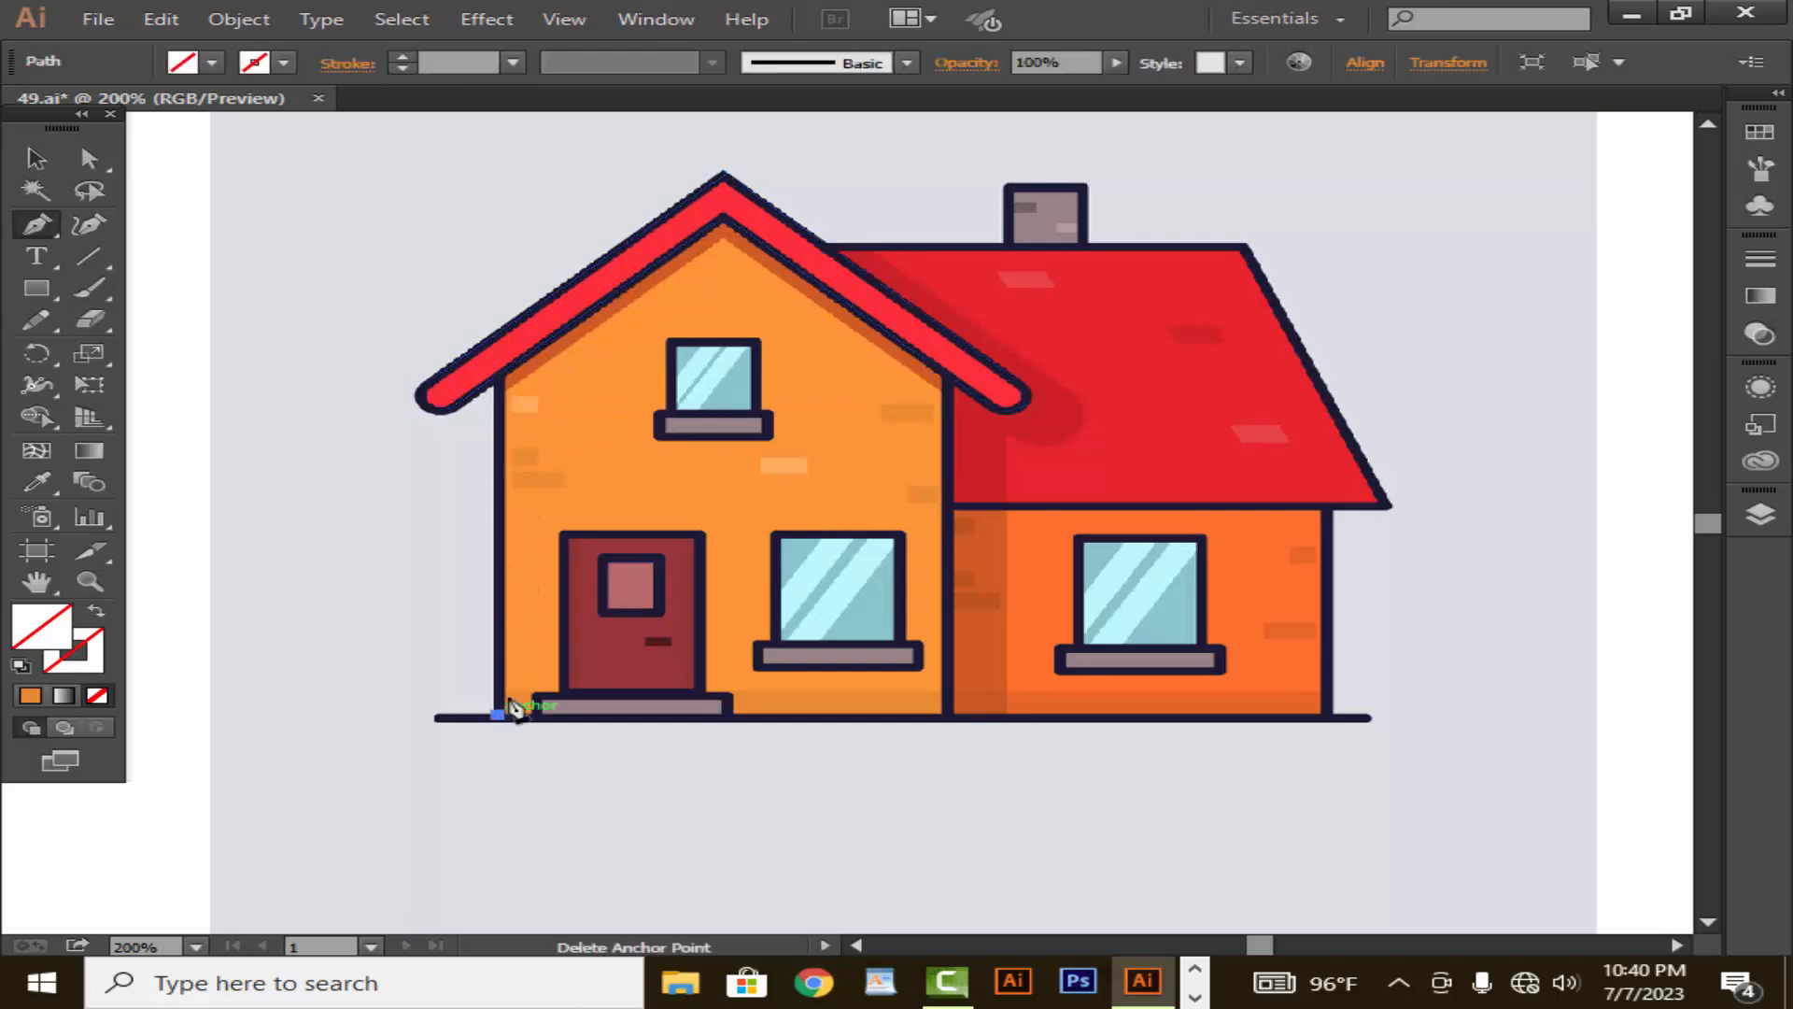
{"action": "left_click", "coordinate": [499, 383]}
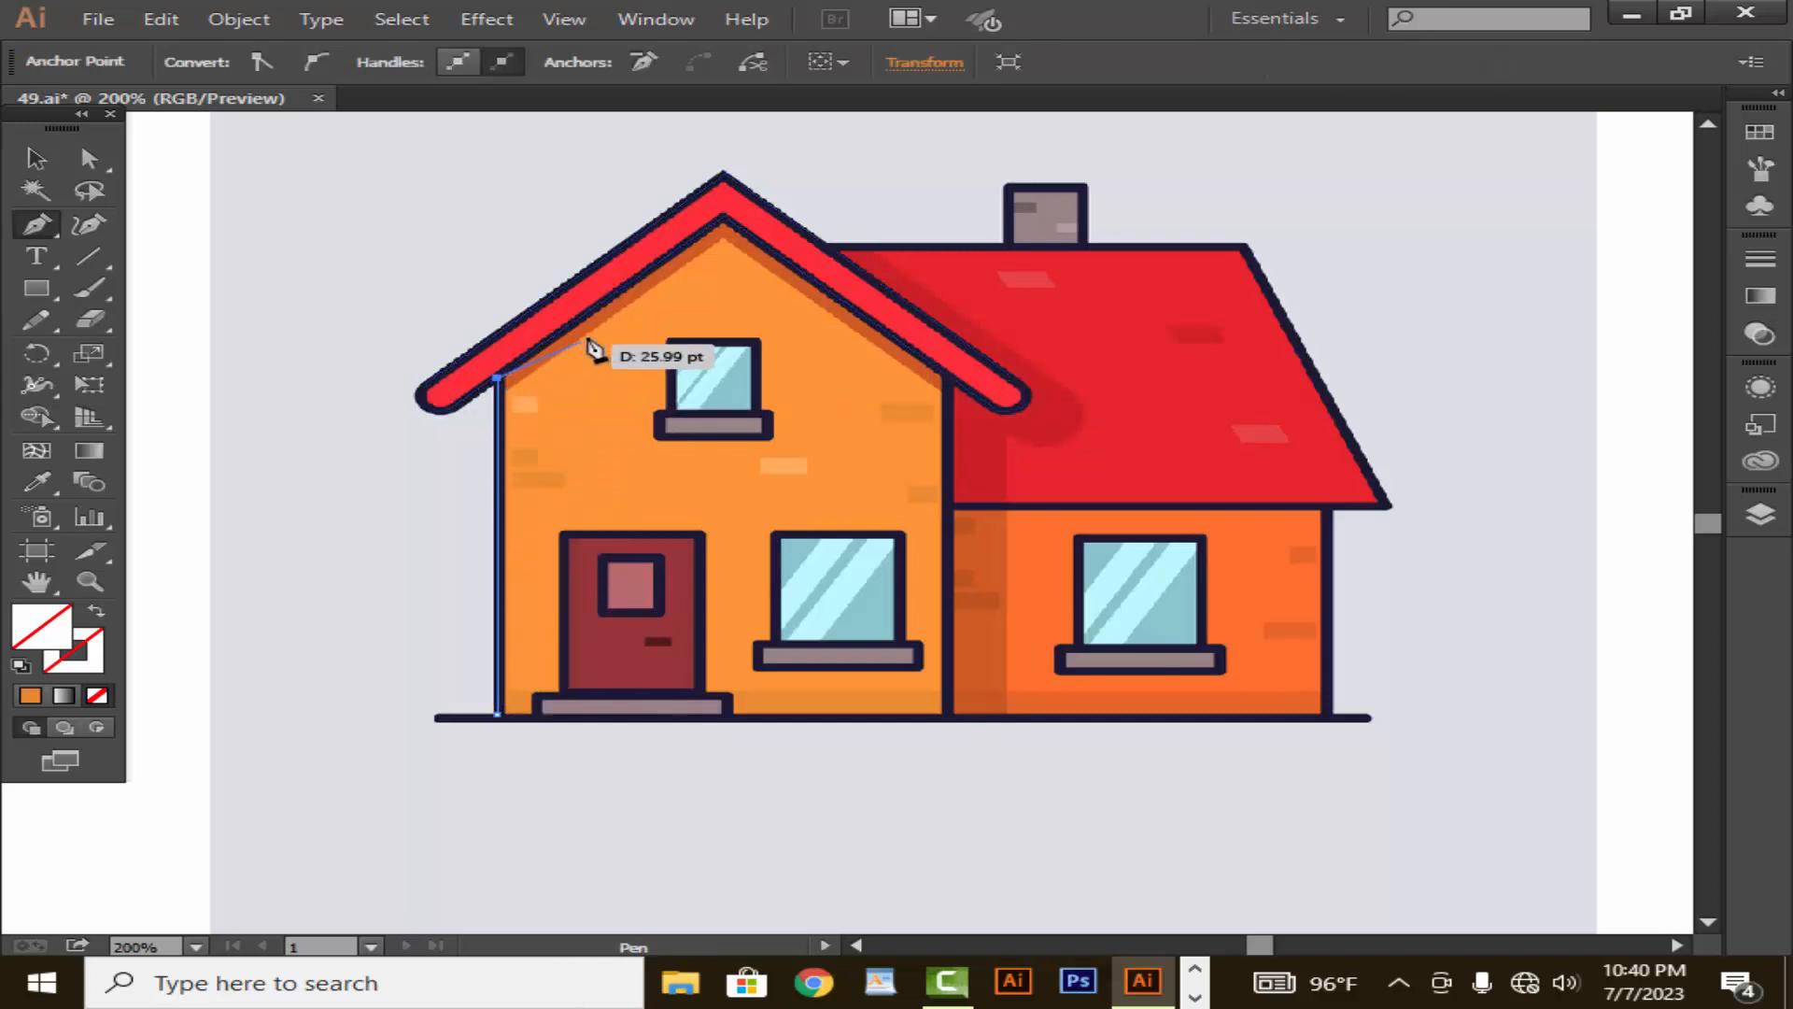
{"action": "left_click", "coordinate": [724, 216]}
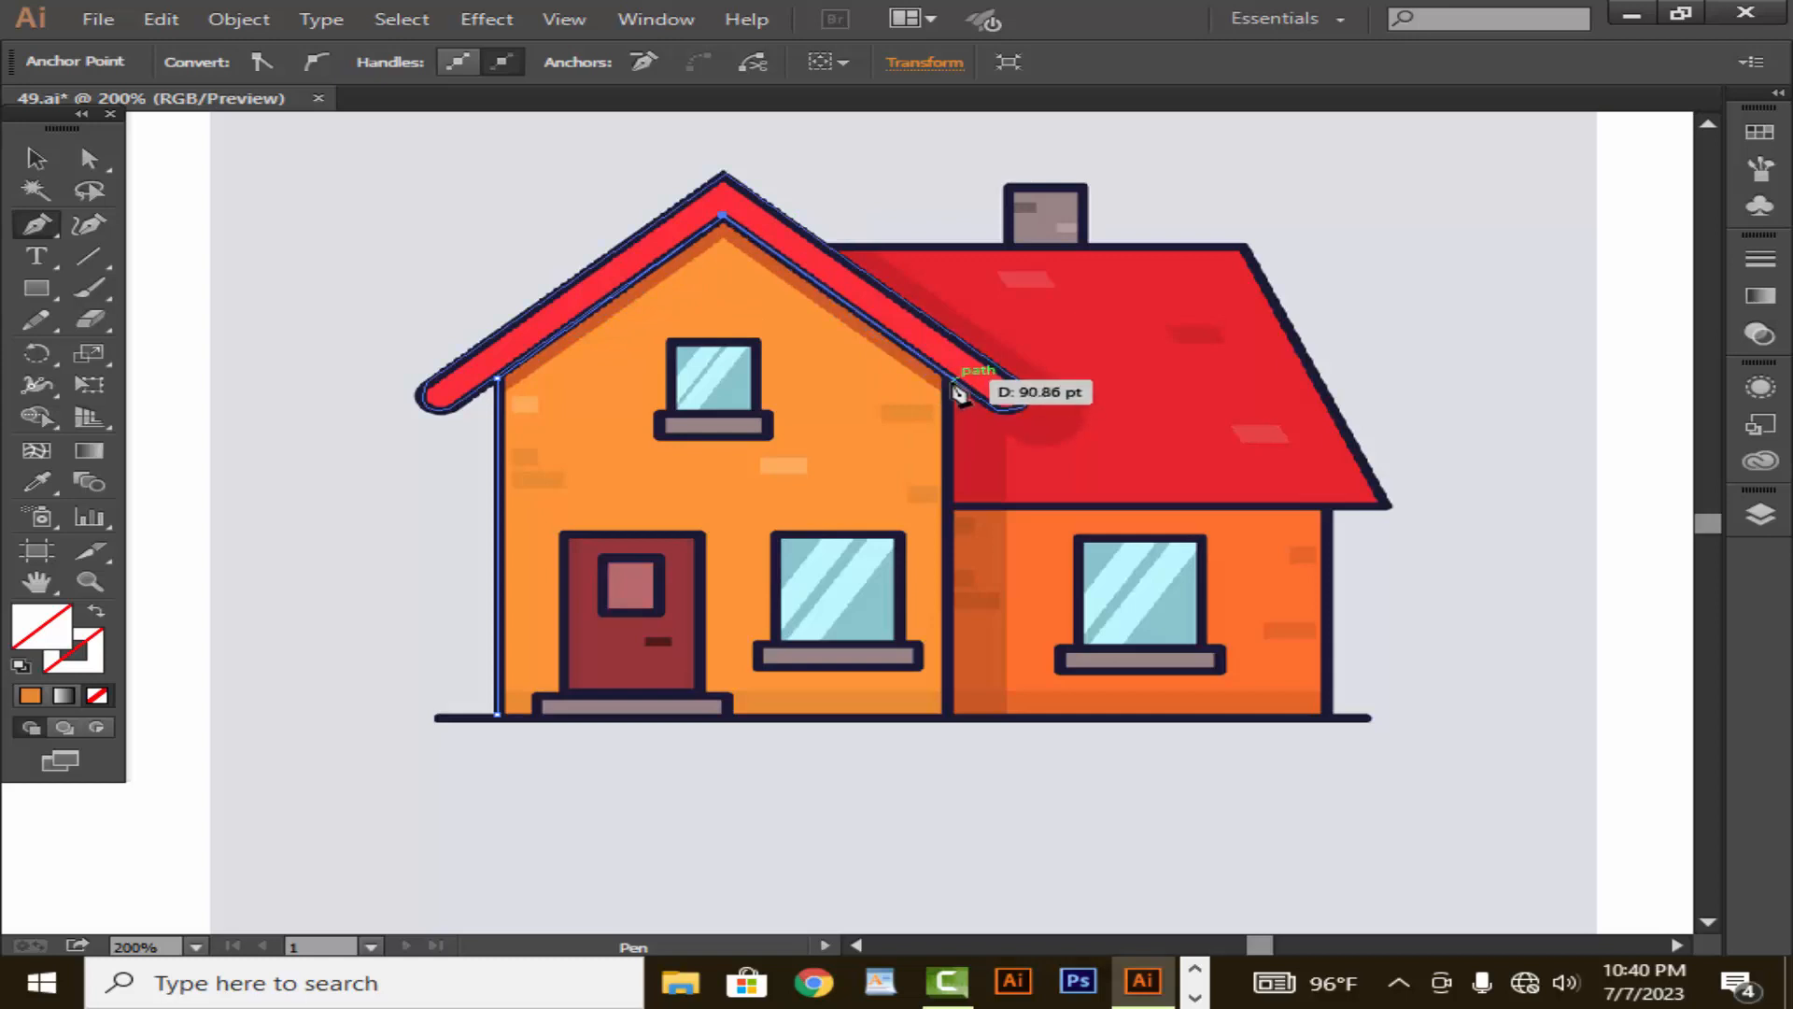
{"action": "left_click", "coordinate": [952, 379]}
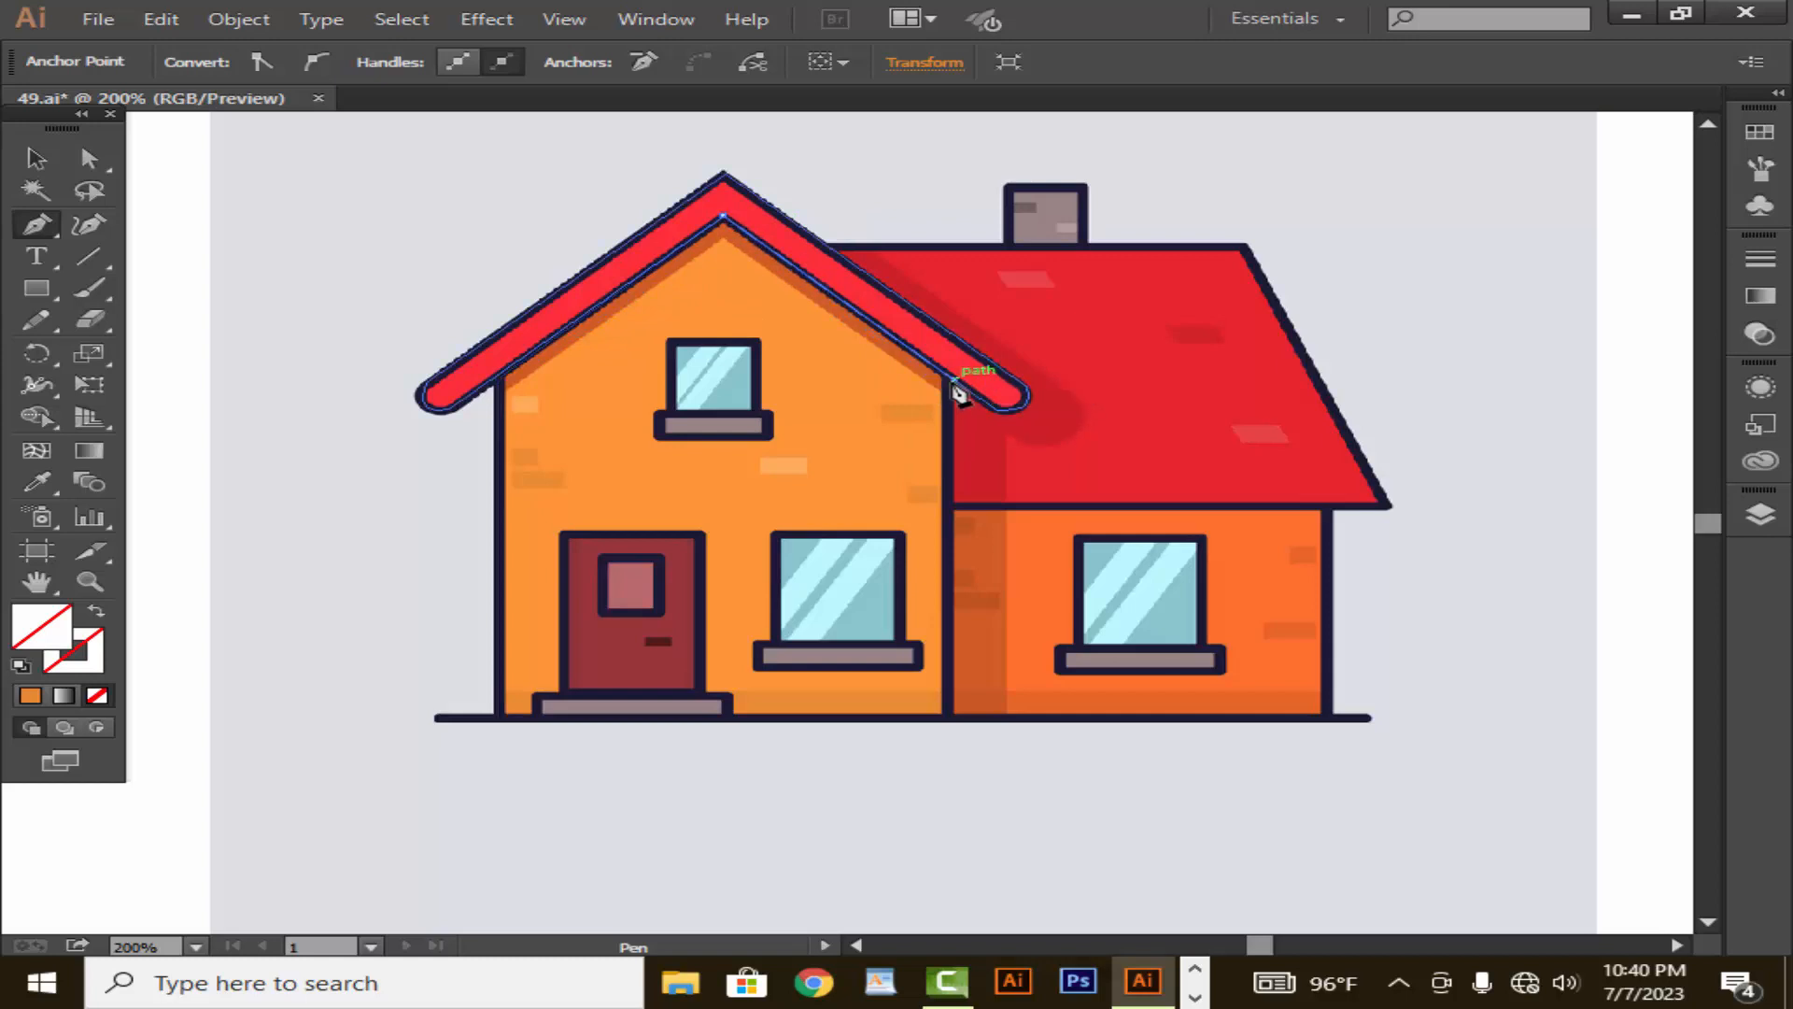
{"action": "left_click", "coordinate": [953, 715]}
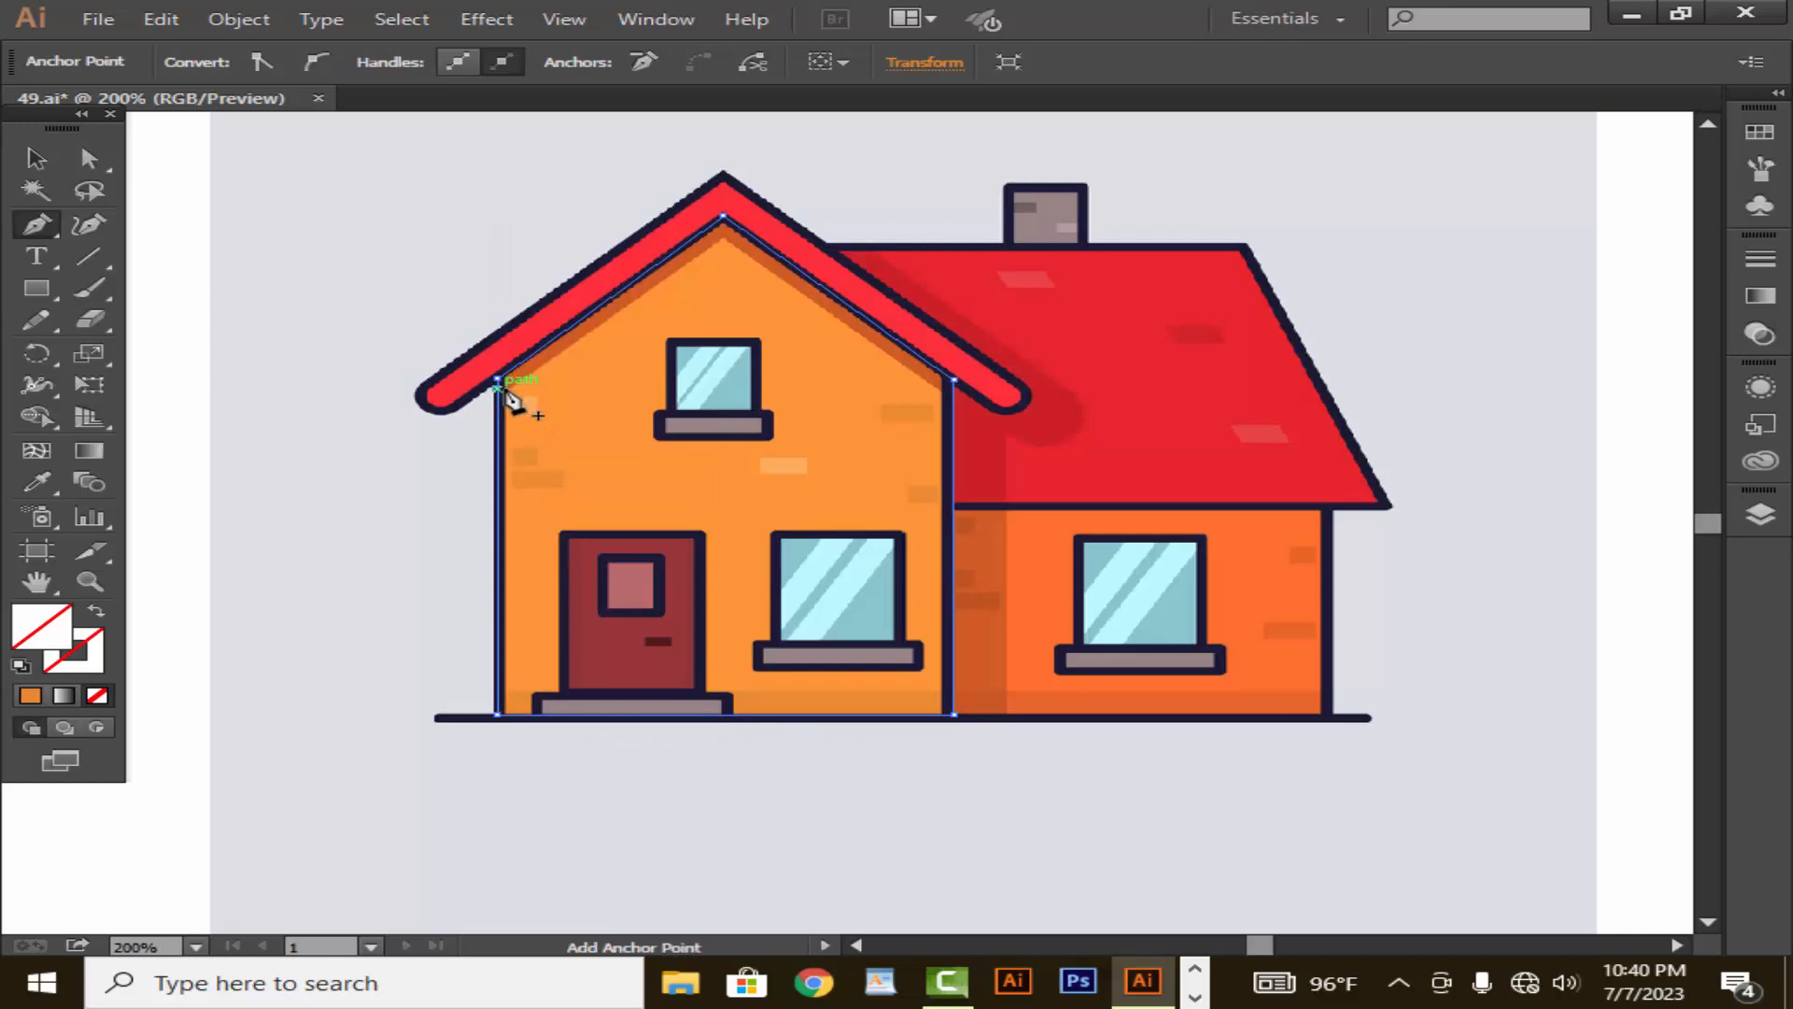
- Trace a closed rectangular path around the upper window of the front wall with the Pen tool
{"action": "left_click", "coordinate": [670, 342]}
{"action": "left_click", "coordinate": [756, 341]}
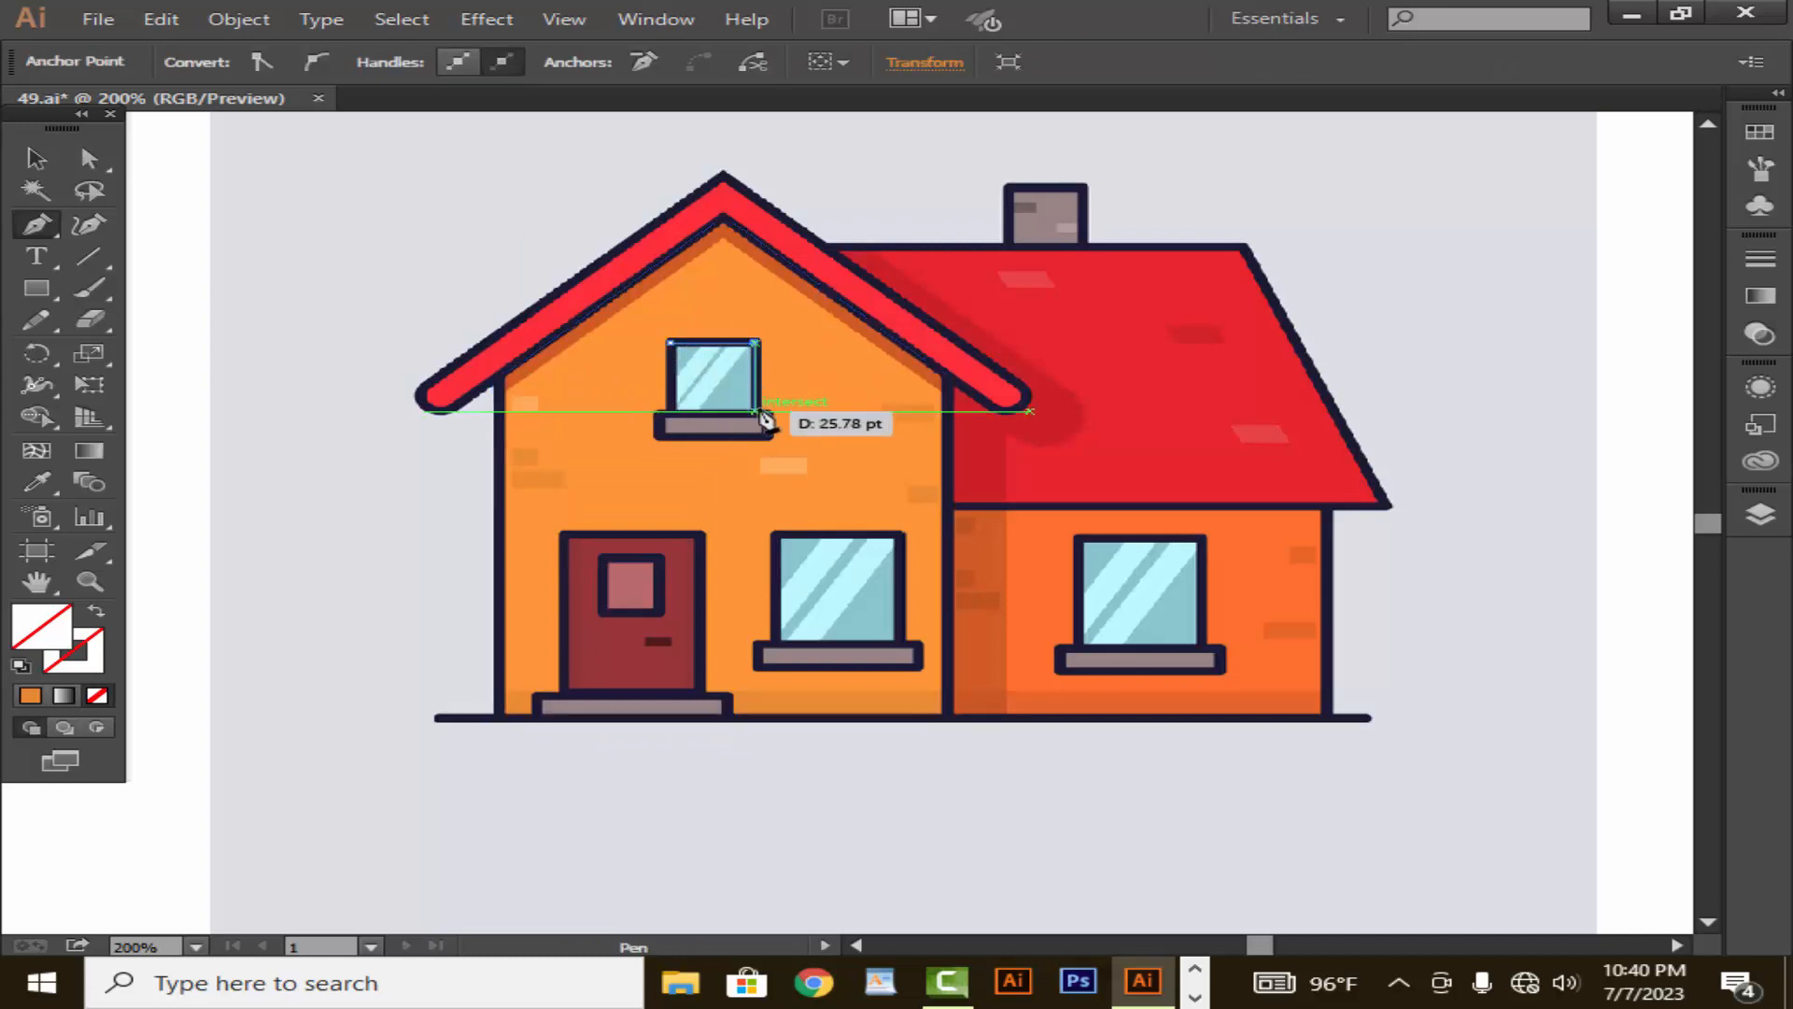
{"action": "left_click", "coordinate": [755, 410]}
{"action": "left_click", "coordinate": [671, 411]}
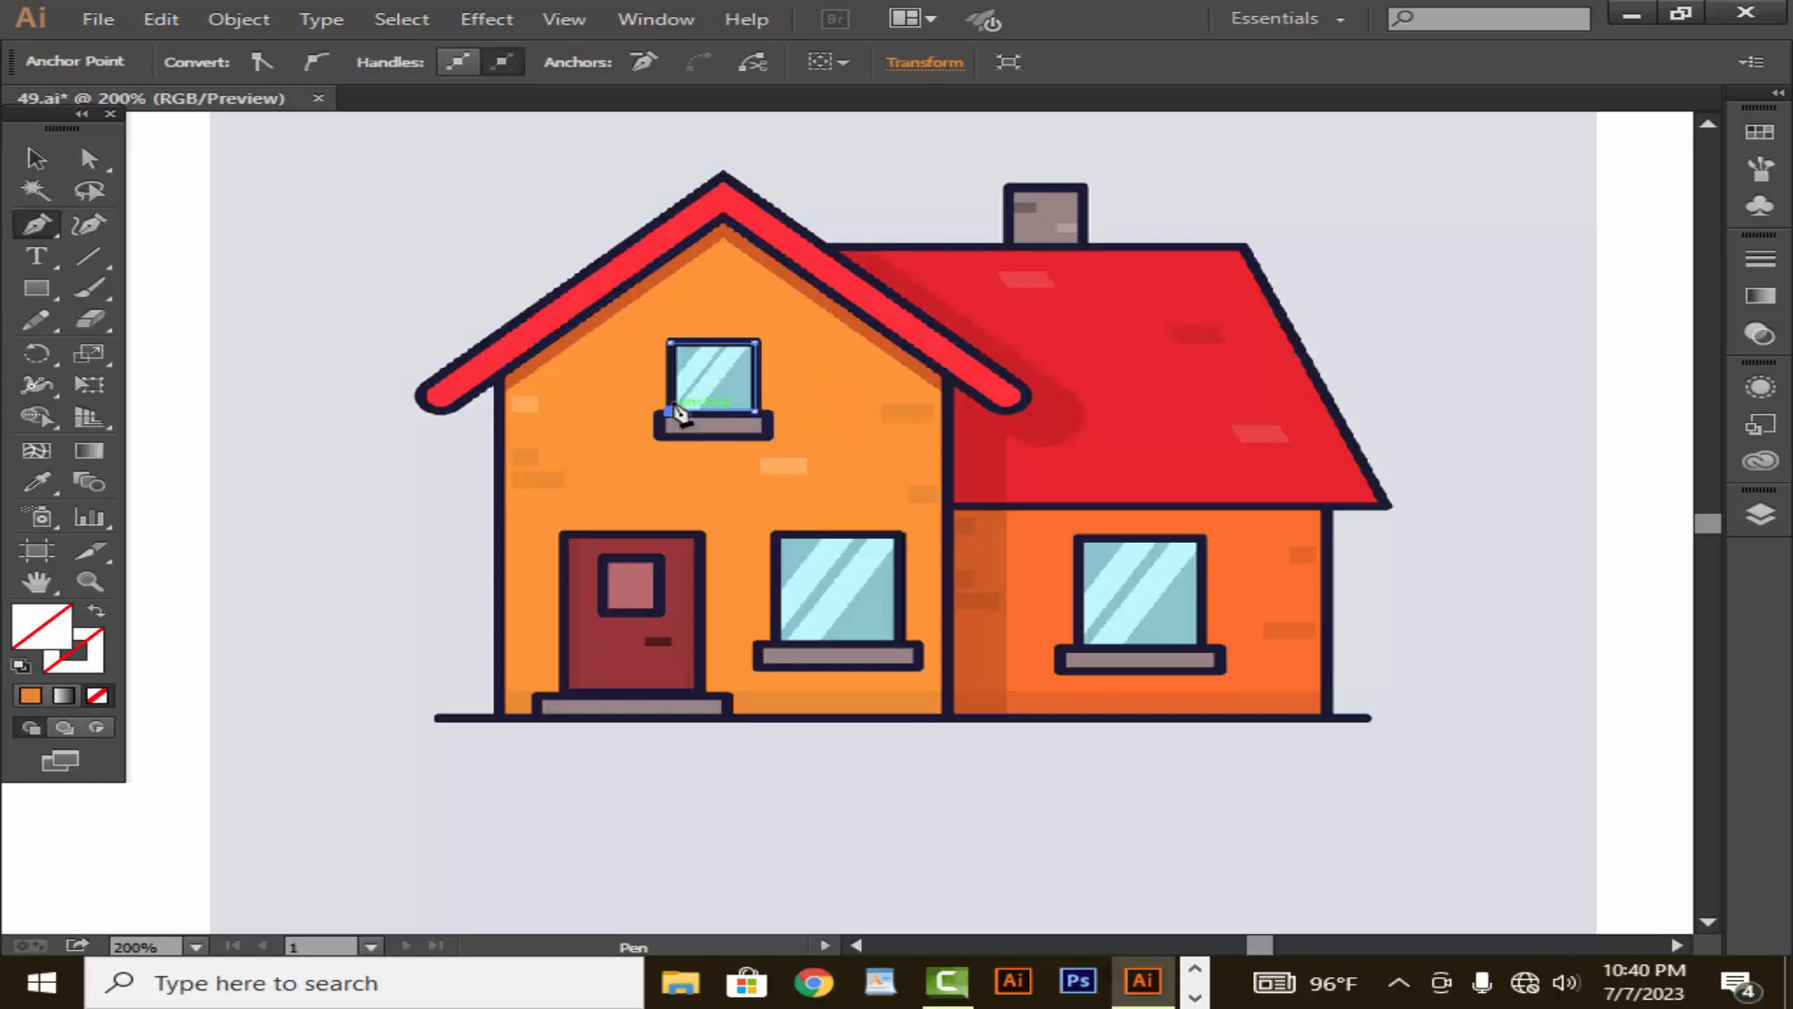
{"action": "left_click", "coordinate": [670, 344]}
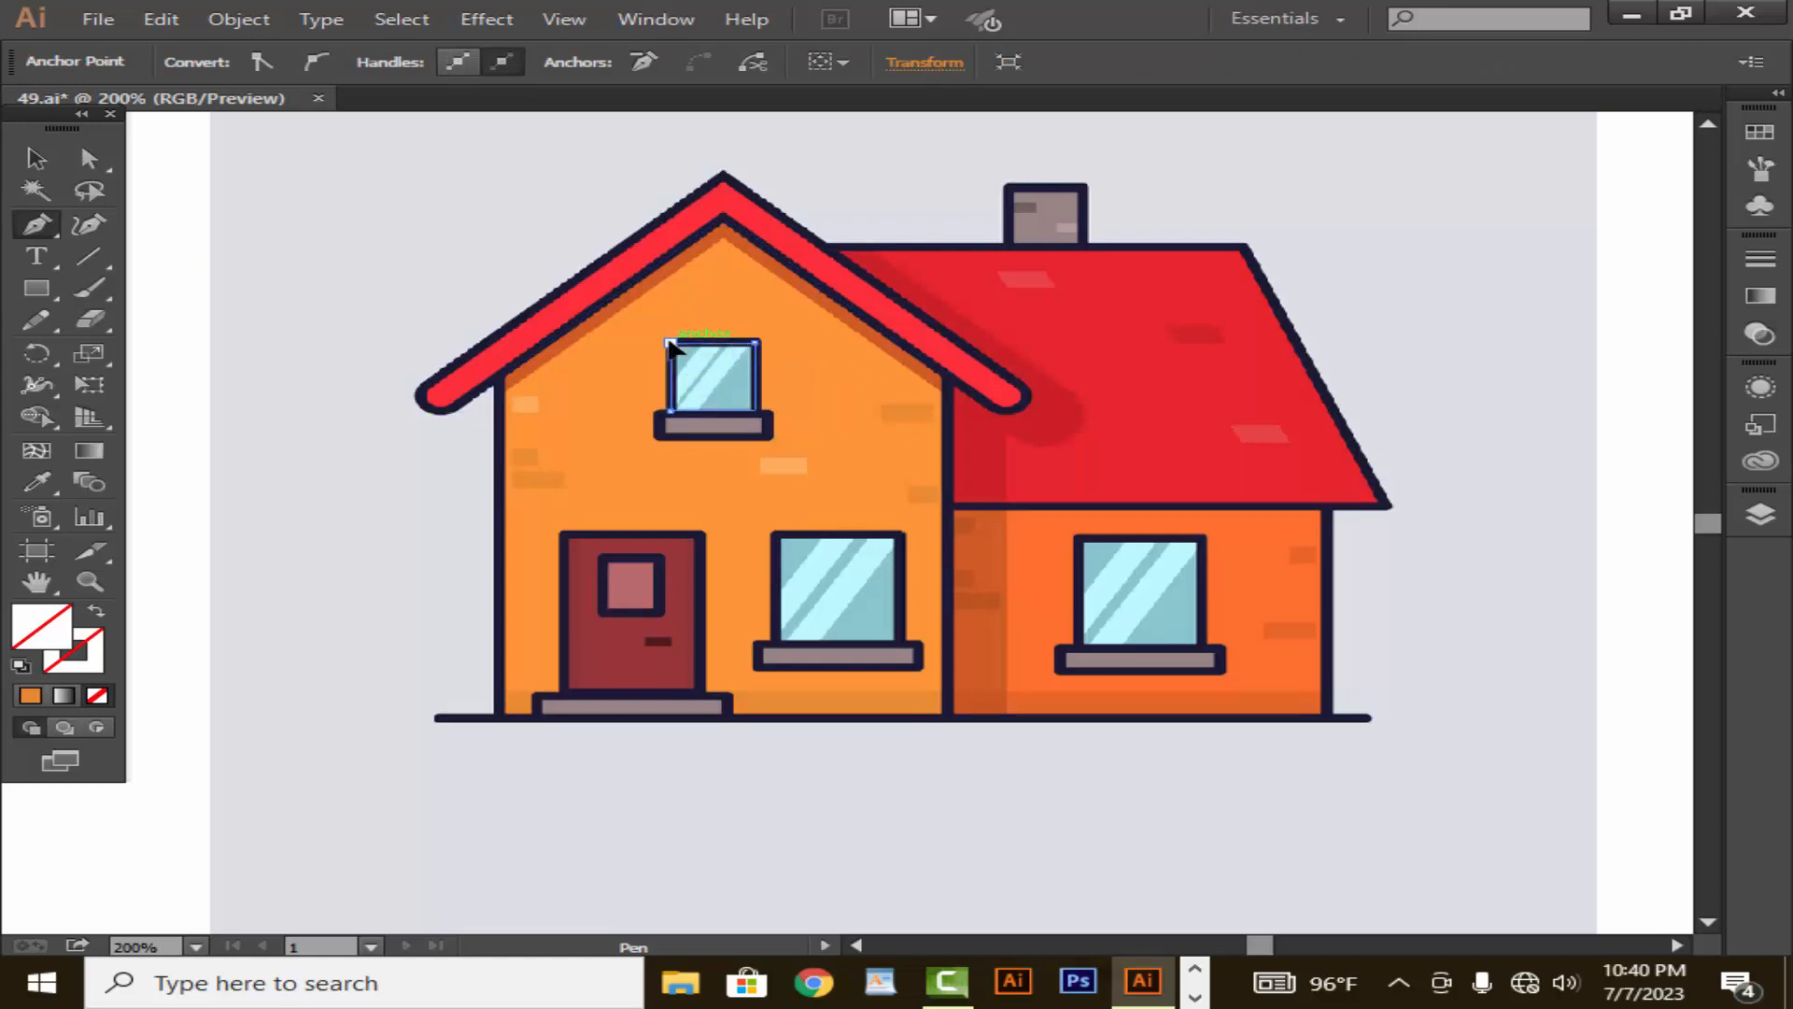
- Trace the grey sill beneath the upper window as a closed rectangle about 32 pt wide
{"action": "left_click", "coordinate": [657, 434]}
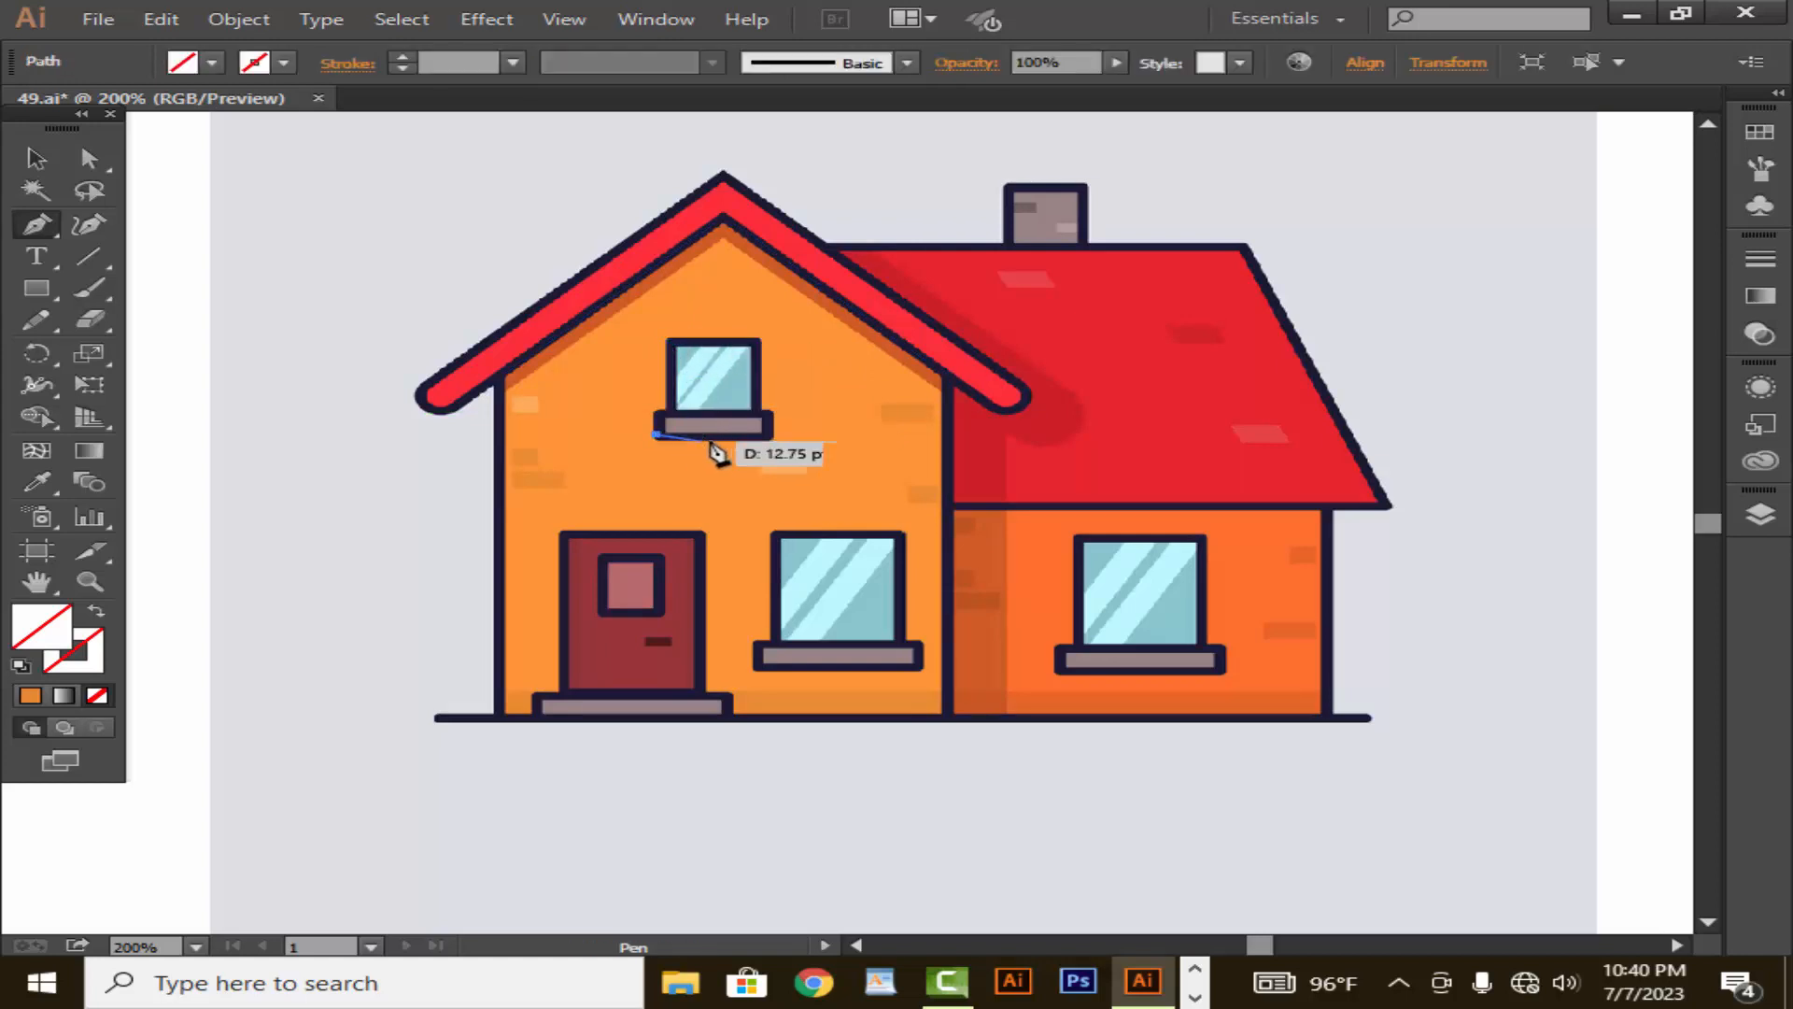
{"action": "left_click", "coordinate": [769, 436]}
{"action": "left_click", "coordinate": [766, 412]}
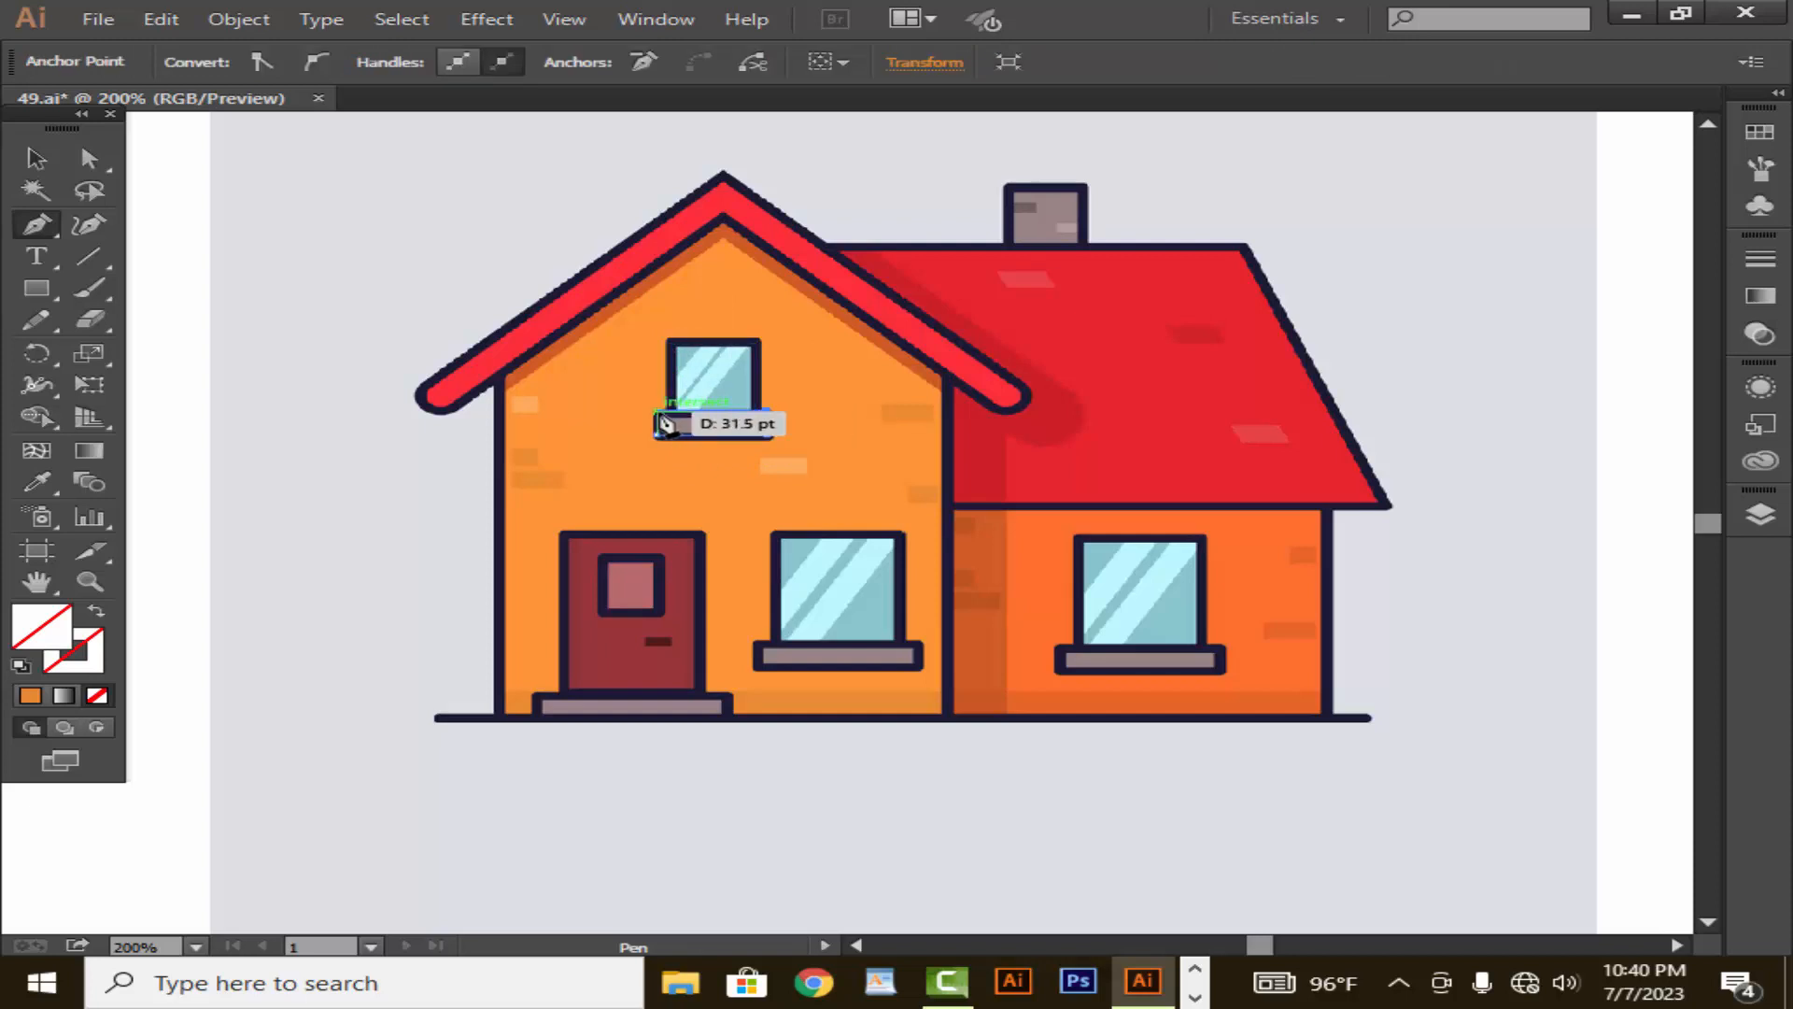
{"action": "left_click", "coordinate": [659, 433]}
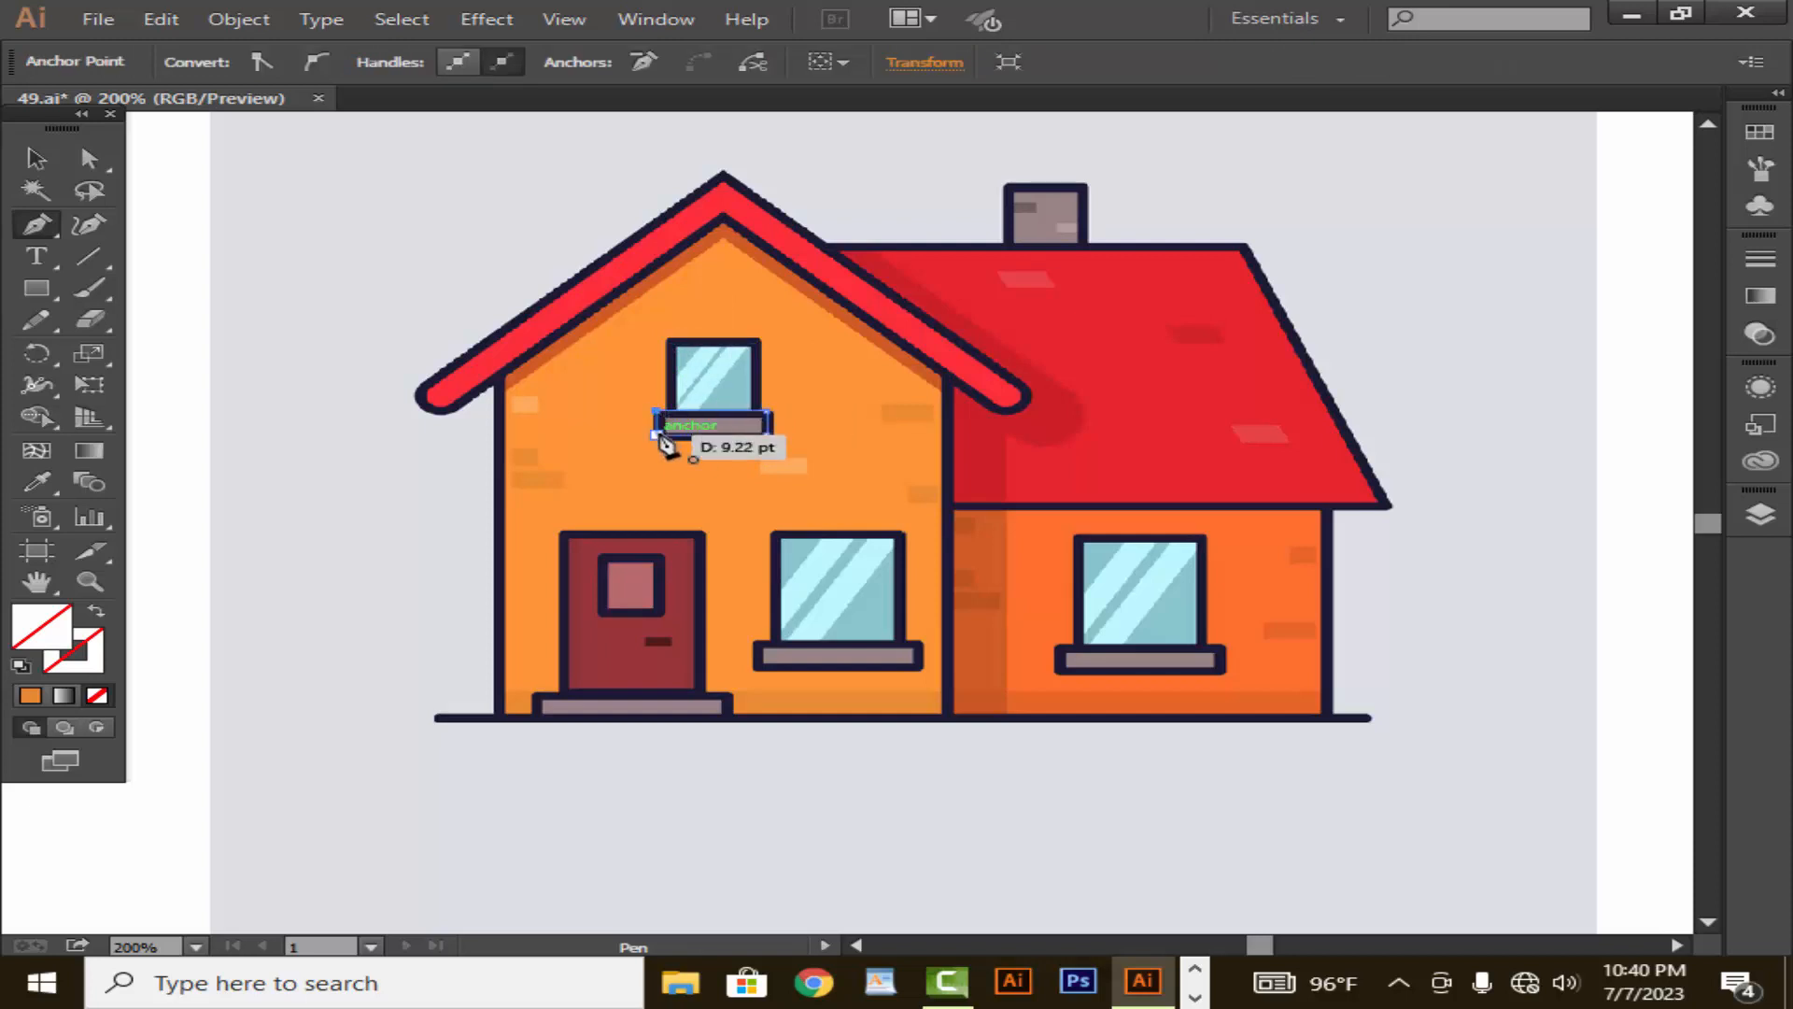
- Trace a closed rectangular path around the ground-floor window beside the door
{"action": "left_click", "coordinate": [774, 534]}
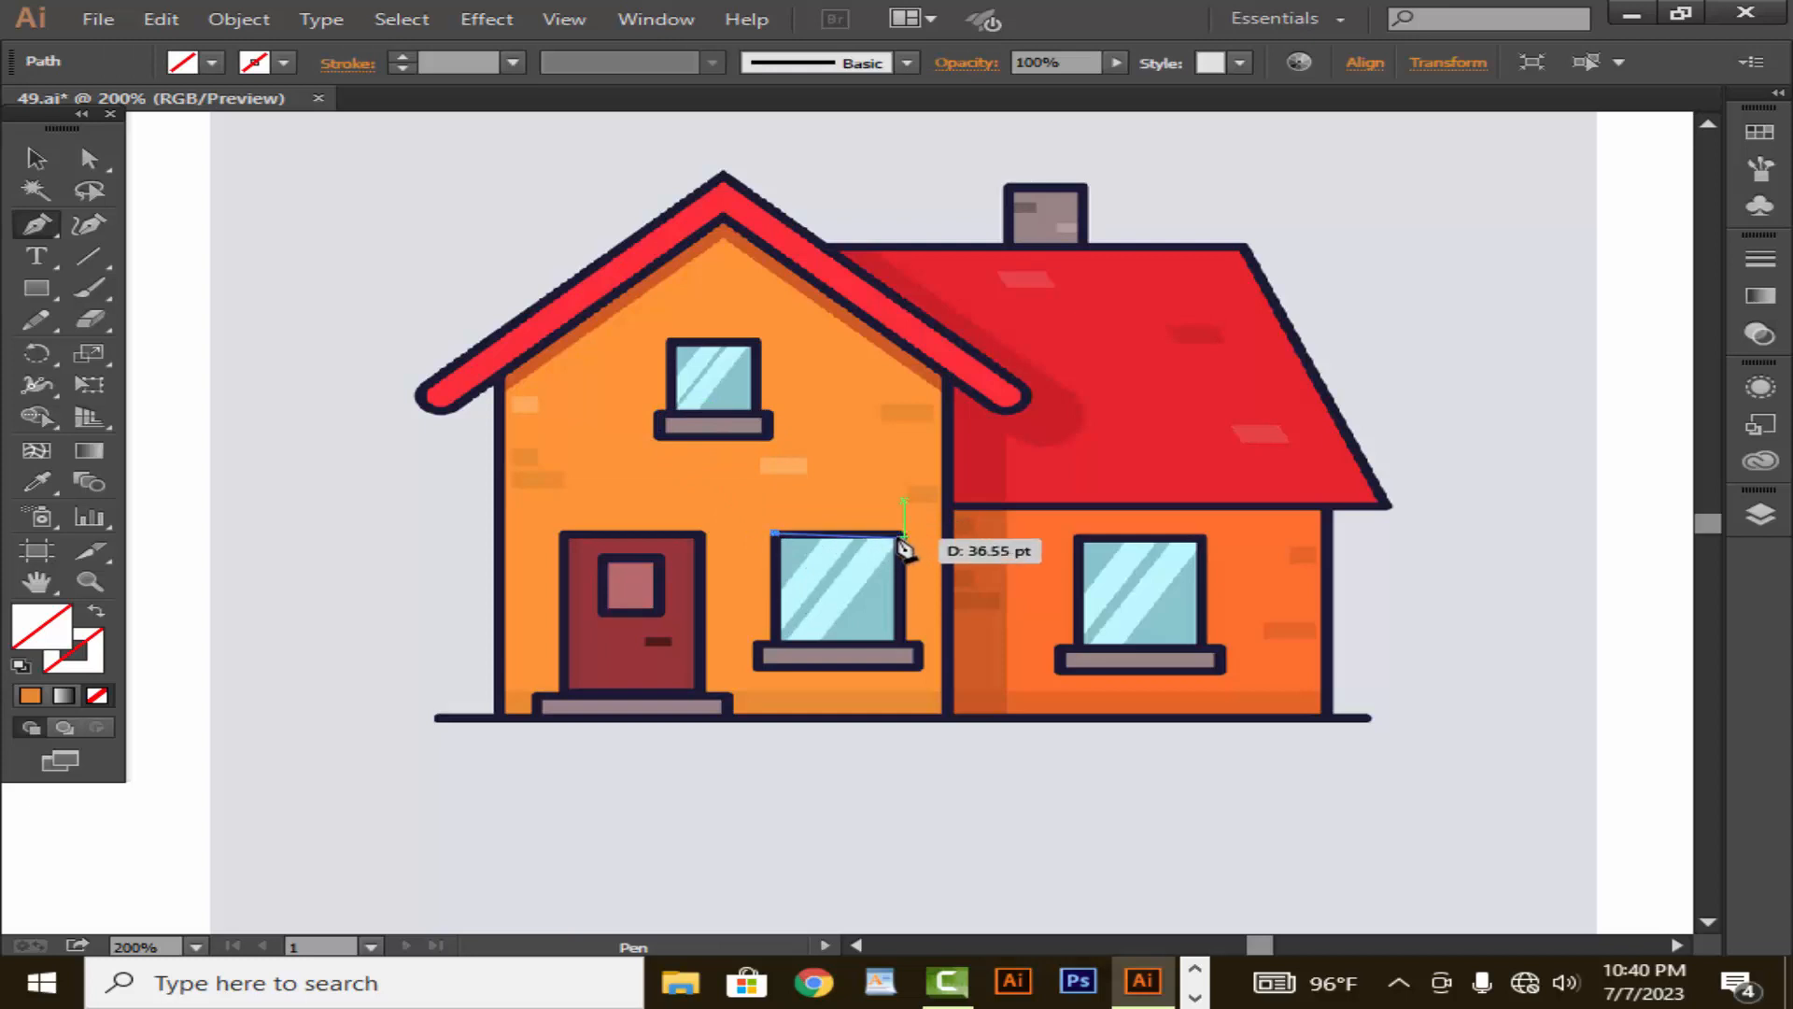
{"action": "left_click", "coordinate": [903, 536]}
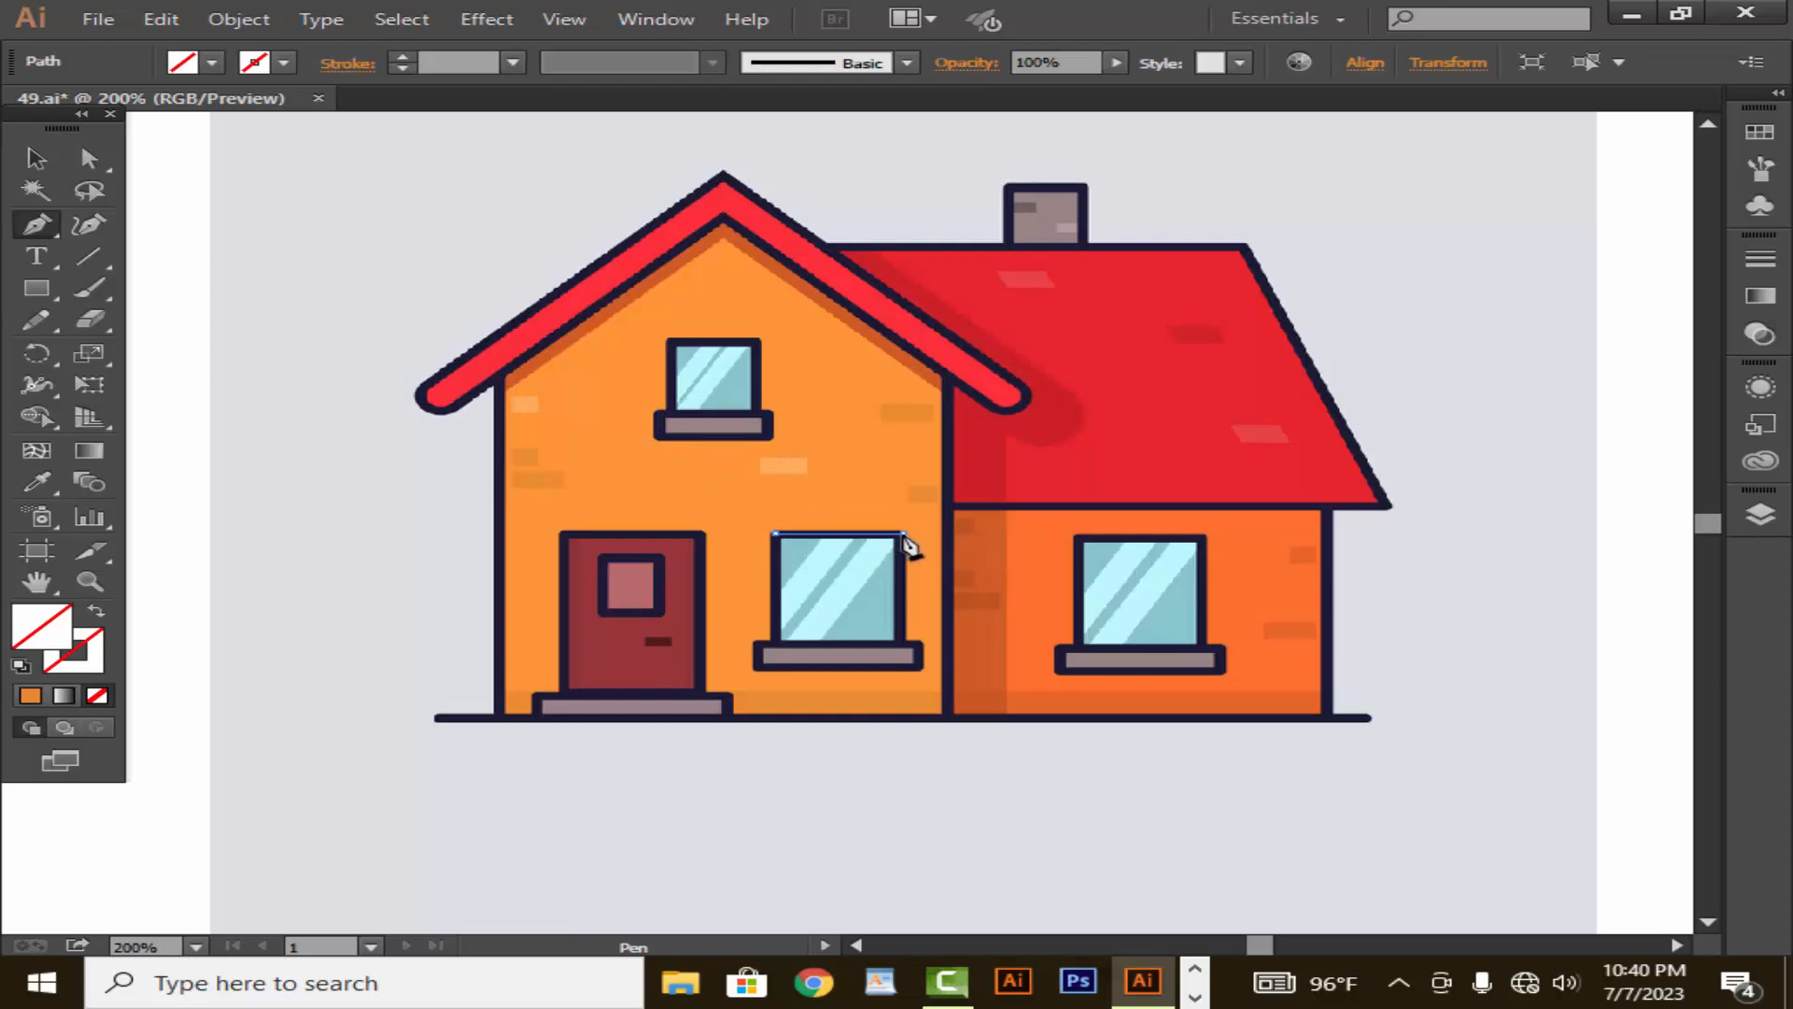
{"action": "left_click", "coordinate": [904, 643]}
{"action": "left_click", "coordinate": [775, 642]}
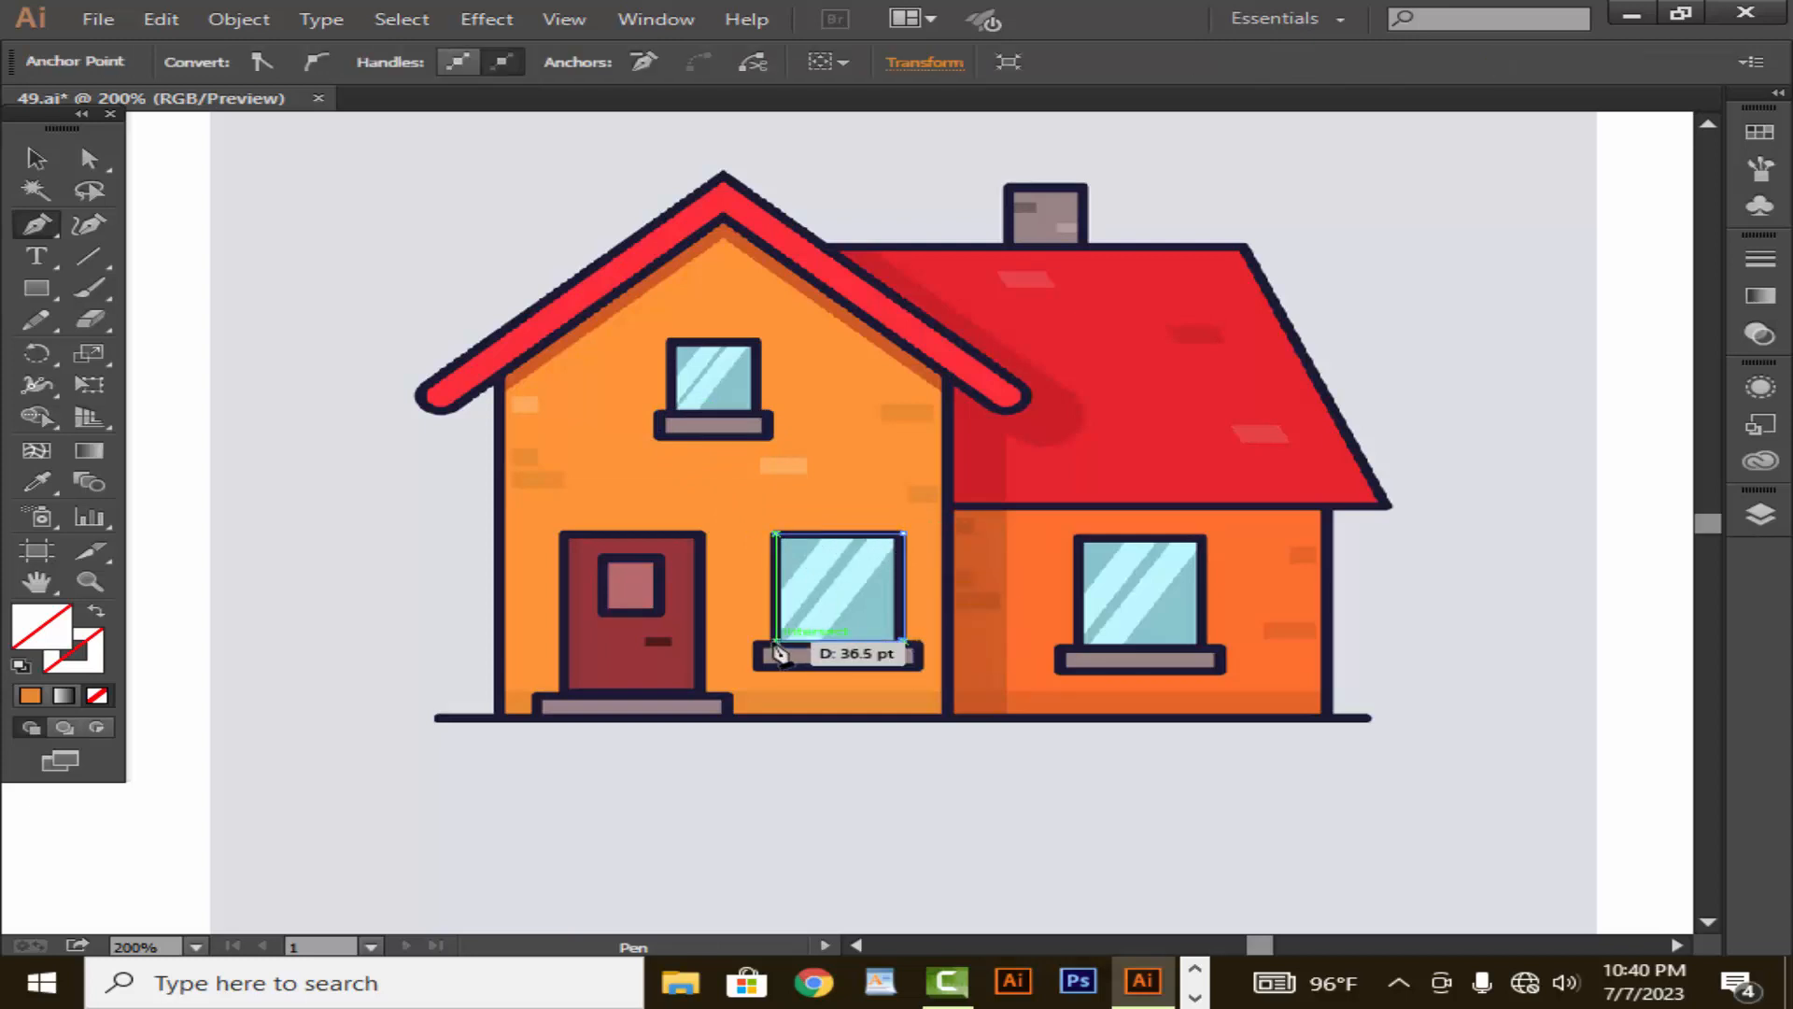
{"action": "left_click", "coordinate": [777, 536]}
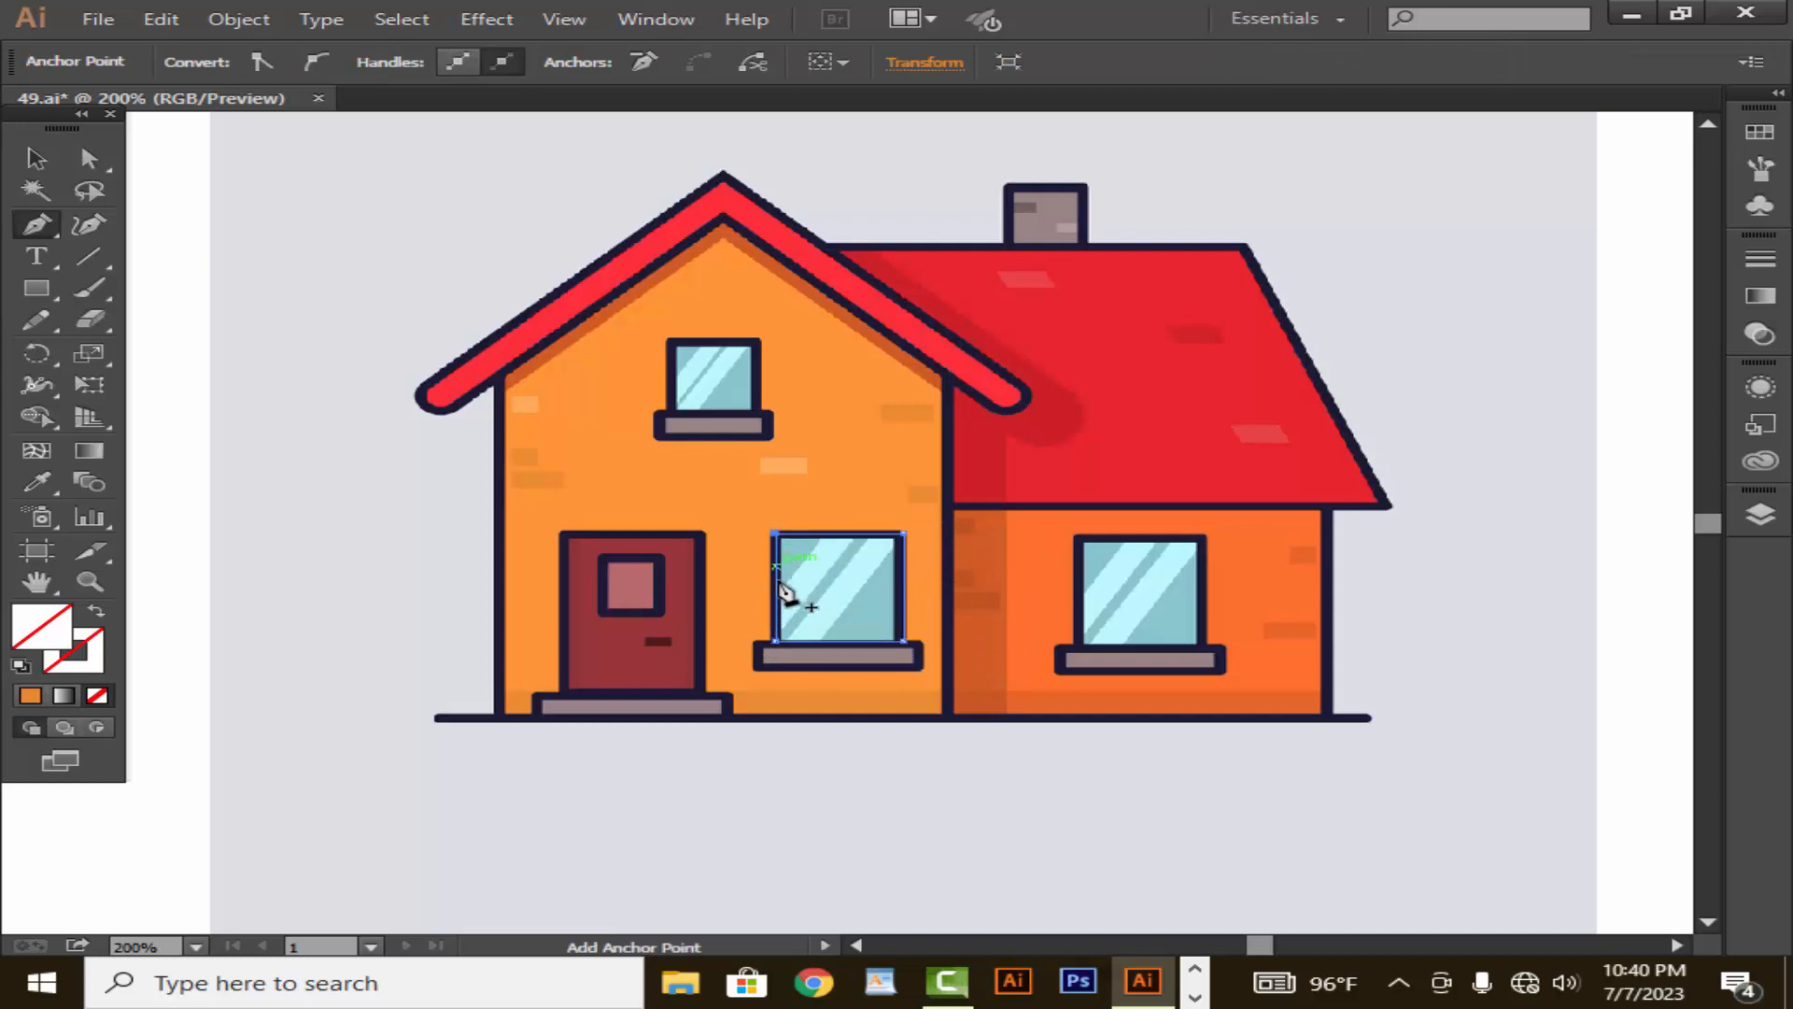
- Trace the grey sill beneath the front wall's ground-floor window as a closed rectangle
{"action": "left_click", "coordinate": [754, 643]}
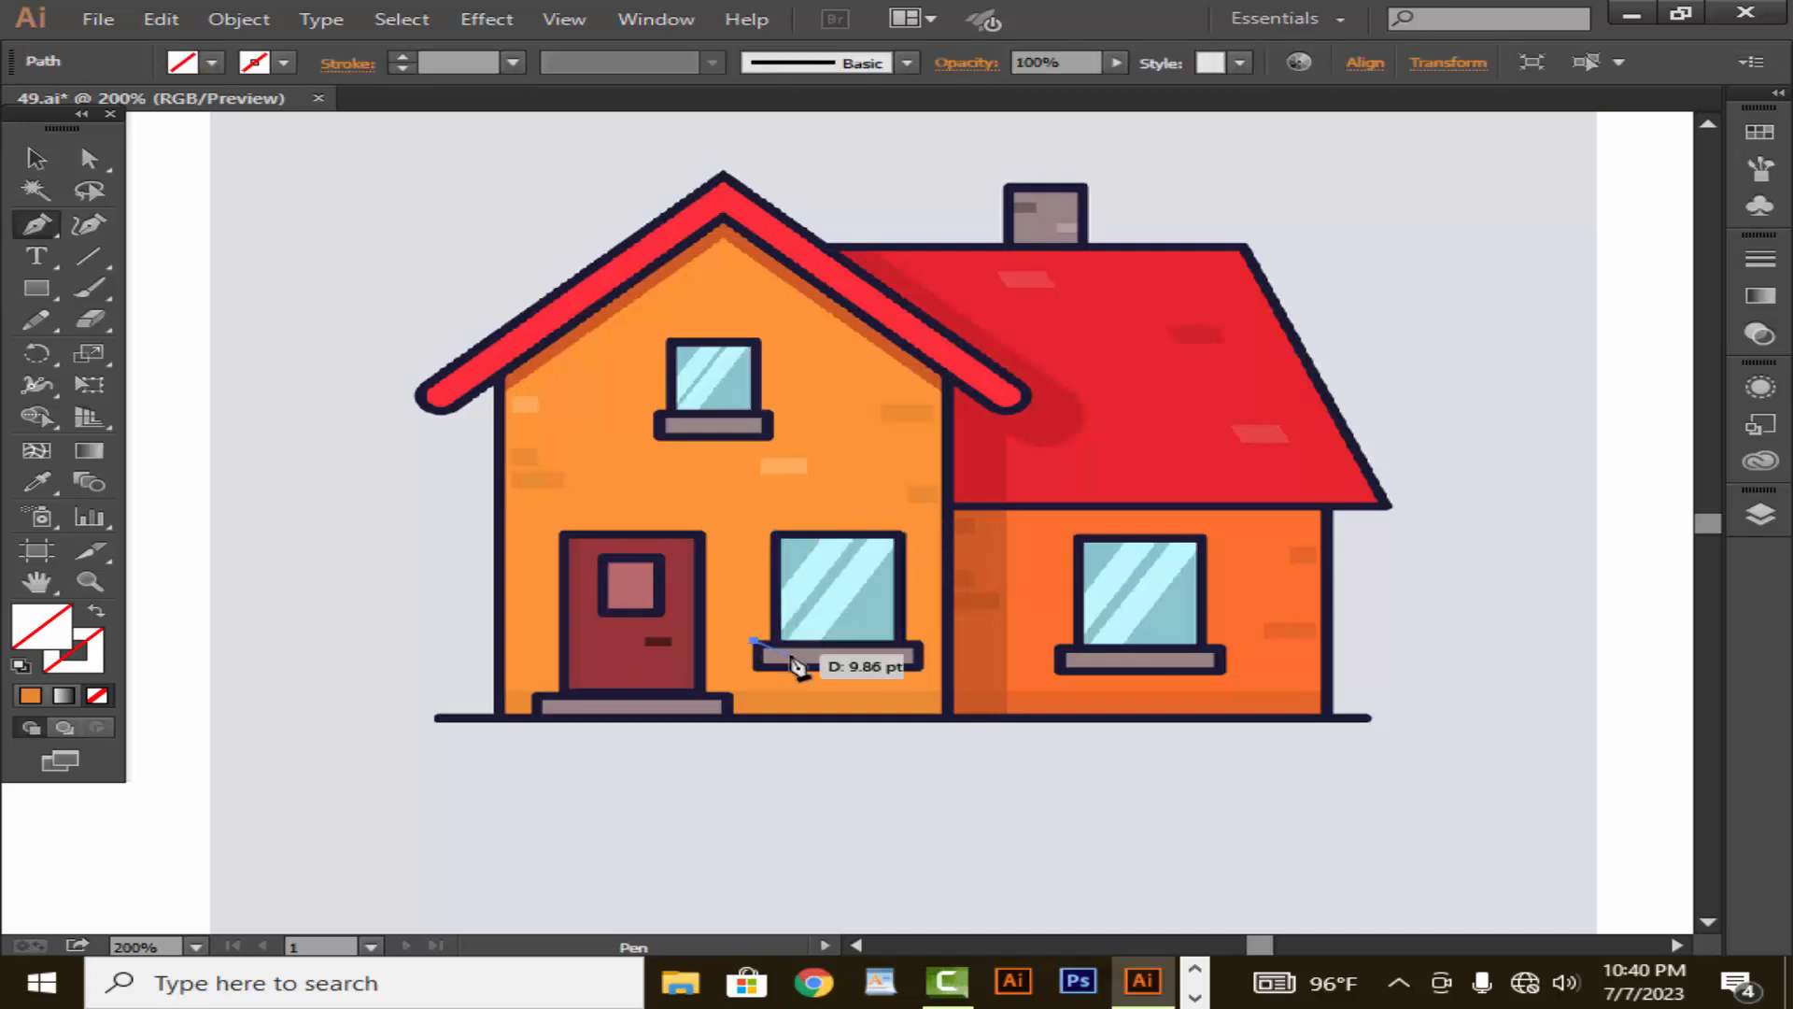
{"action": "left_click", "coordinate": [925, 642]}
{"action": "left_click", "coordinate": [922, 670]}
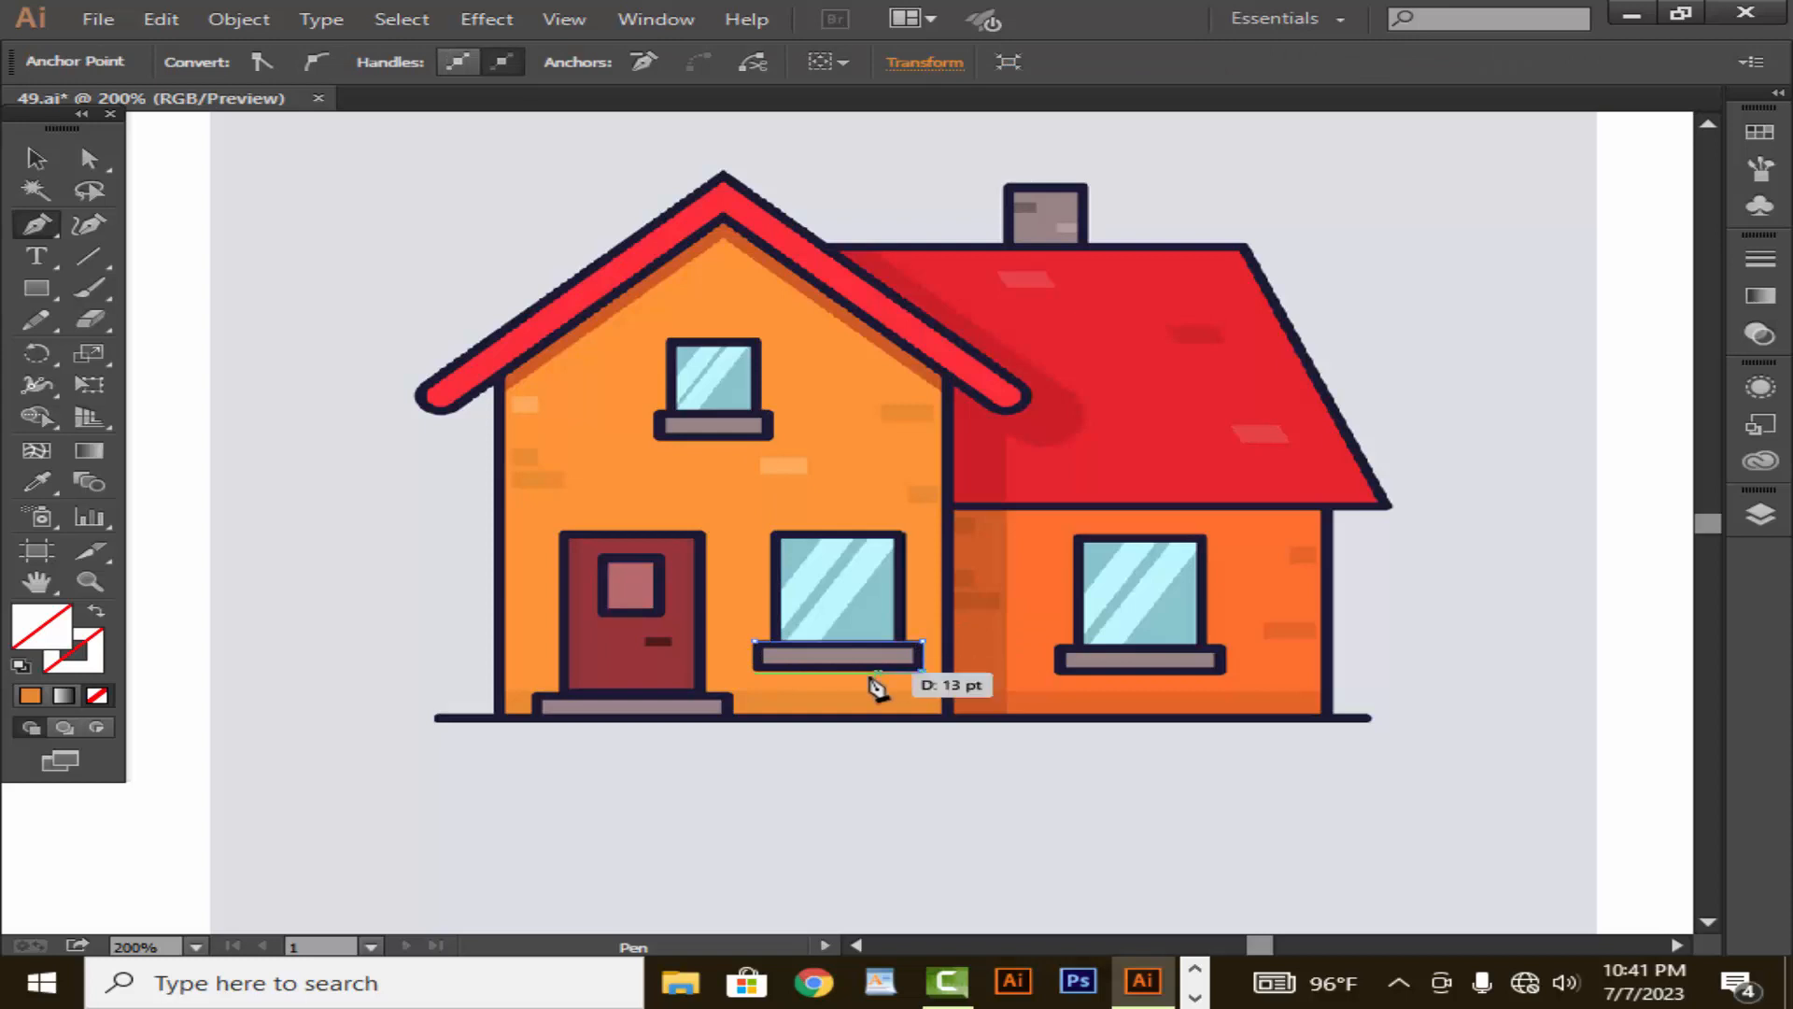
{"action": "left_click", "coordinate": [755, 671]}
{"action": "left_click", "coordinate": [755, 642]}
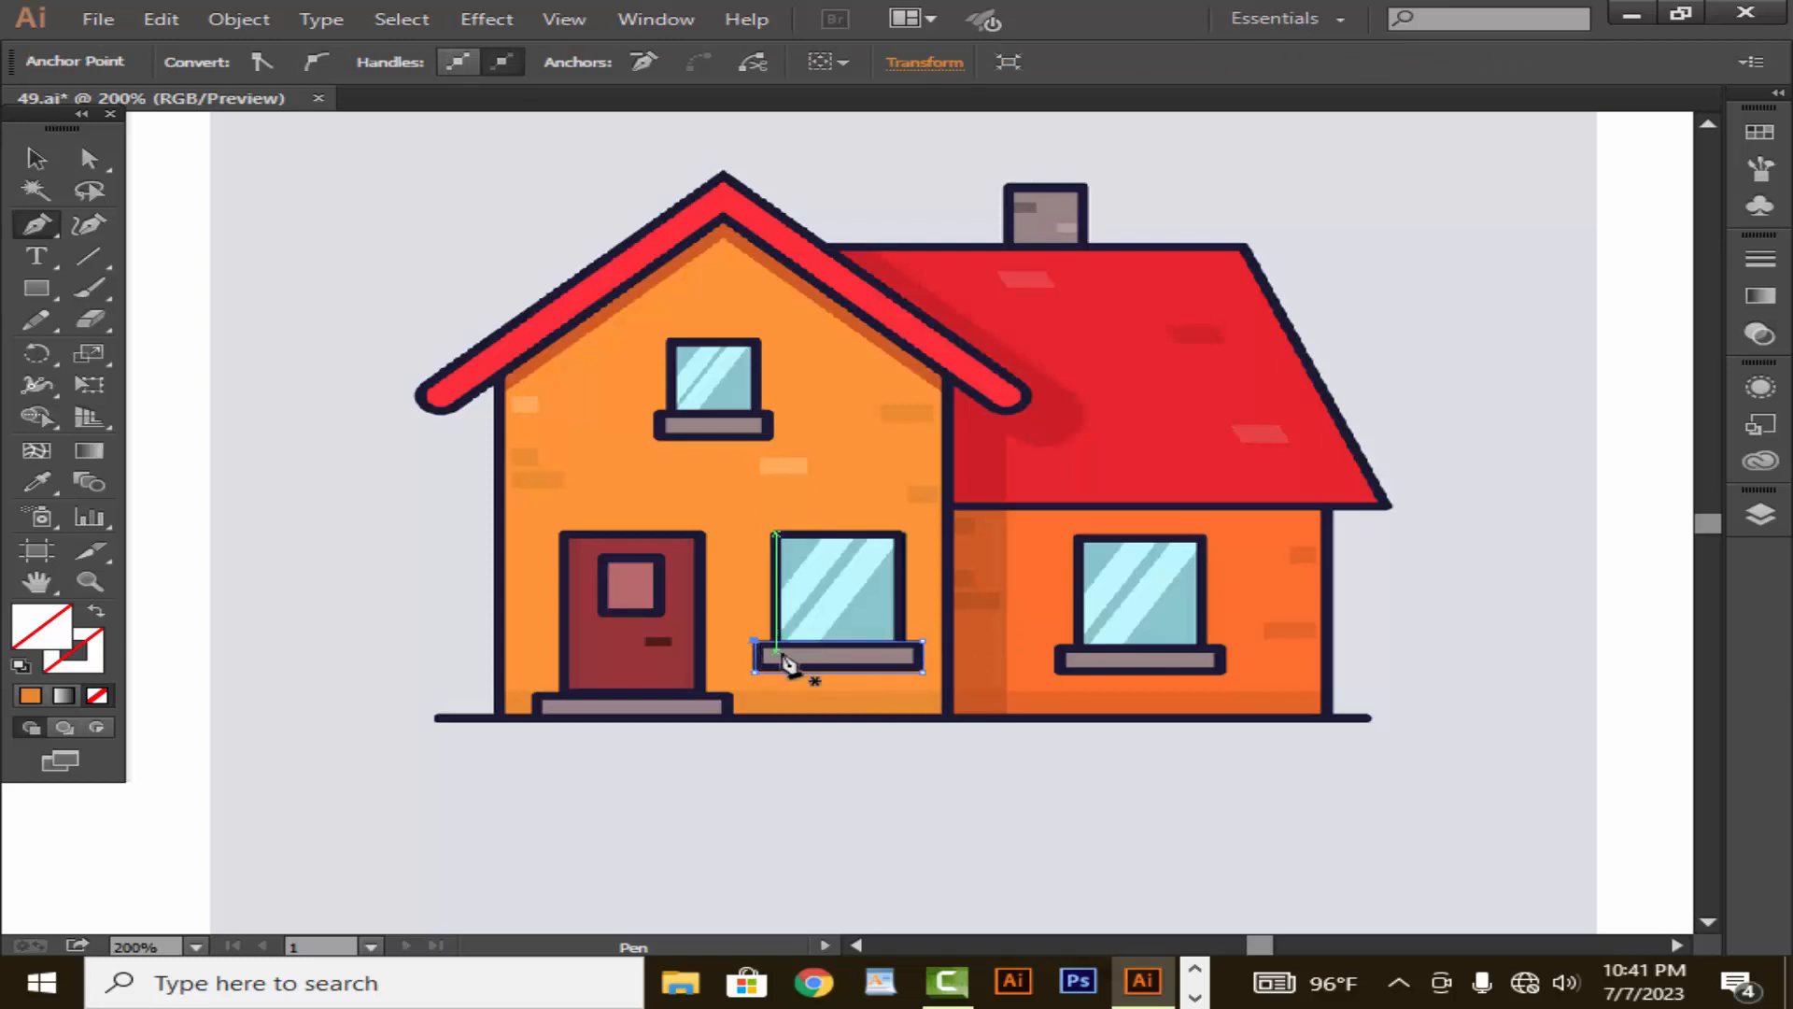
- Trace the dark red front door as a closed rectangle about 39 pt wide
{"action": "left_click", "coordinate": [564, 533]}
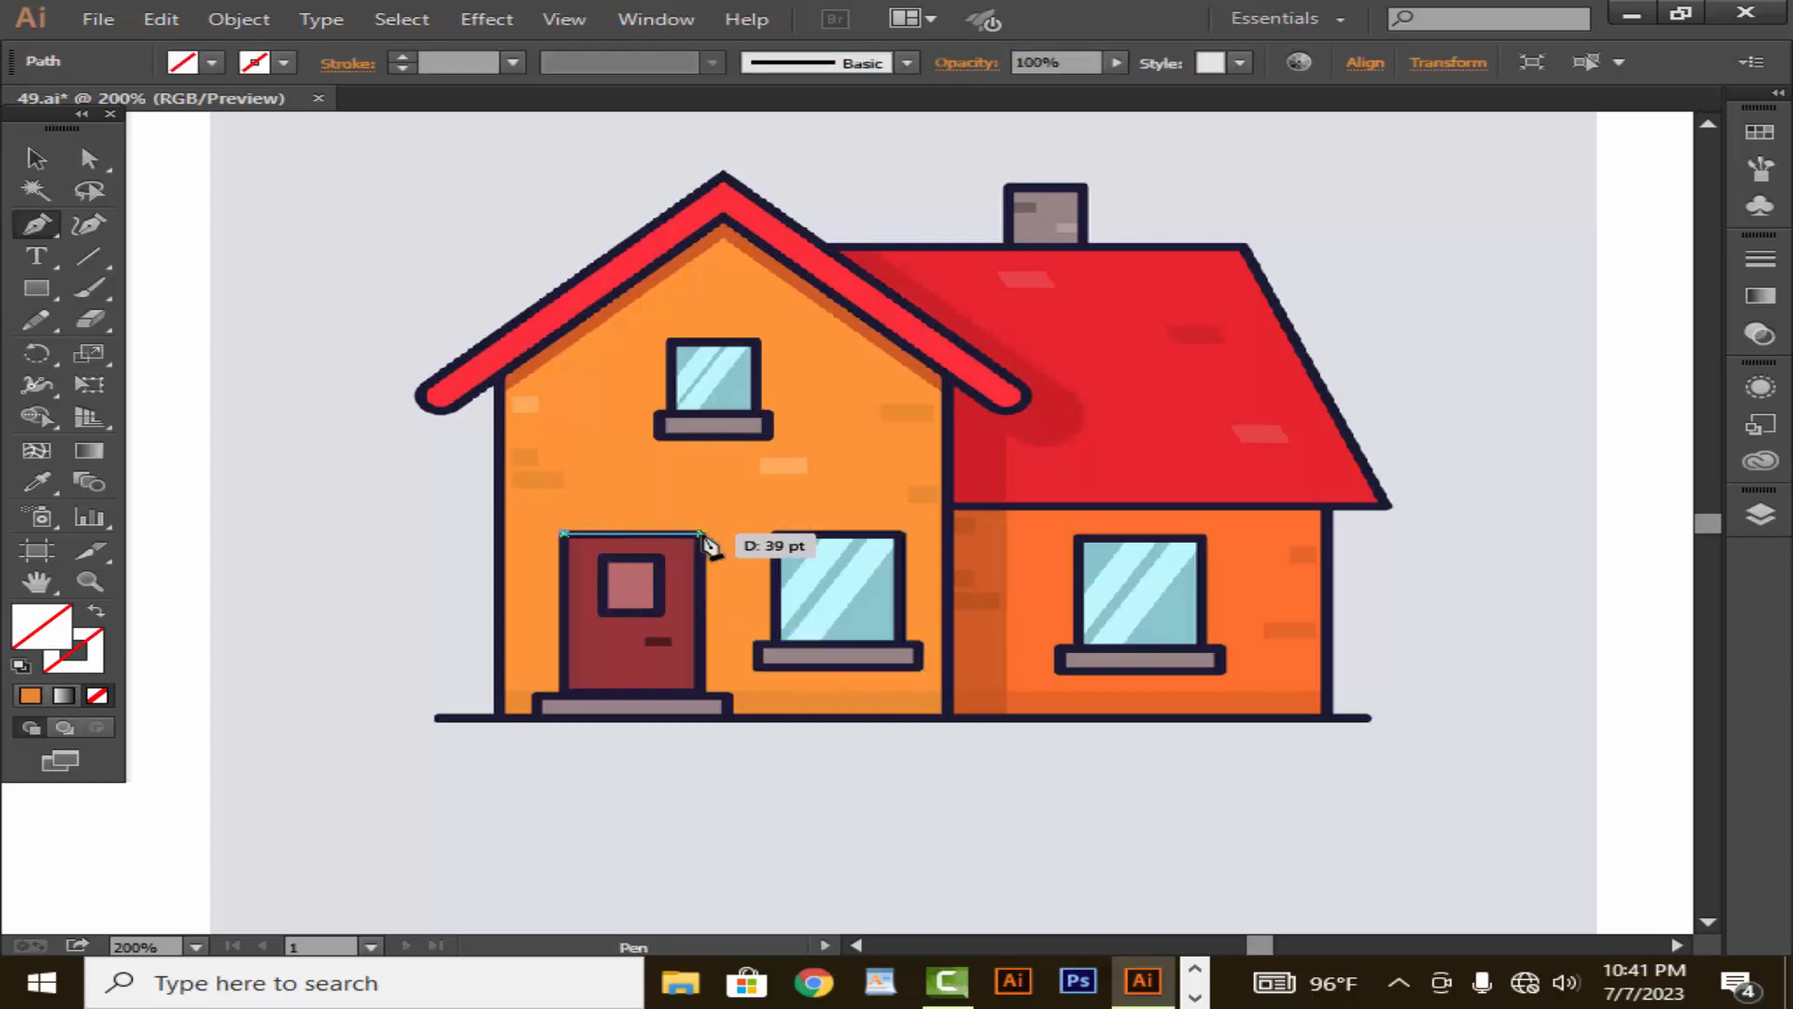
{"action": "left_click", "coordinate": [702, 533]}
{"action": "left_click", "coordinate": [703, 694]}
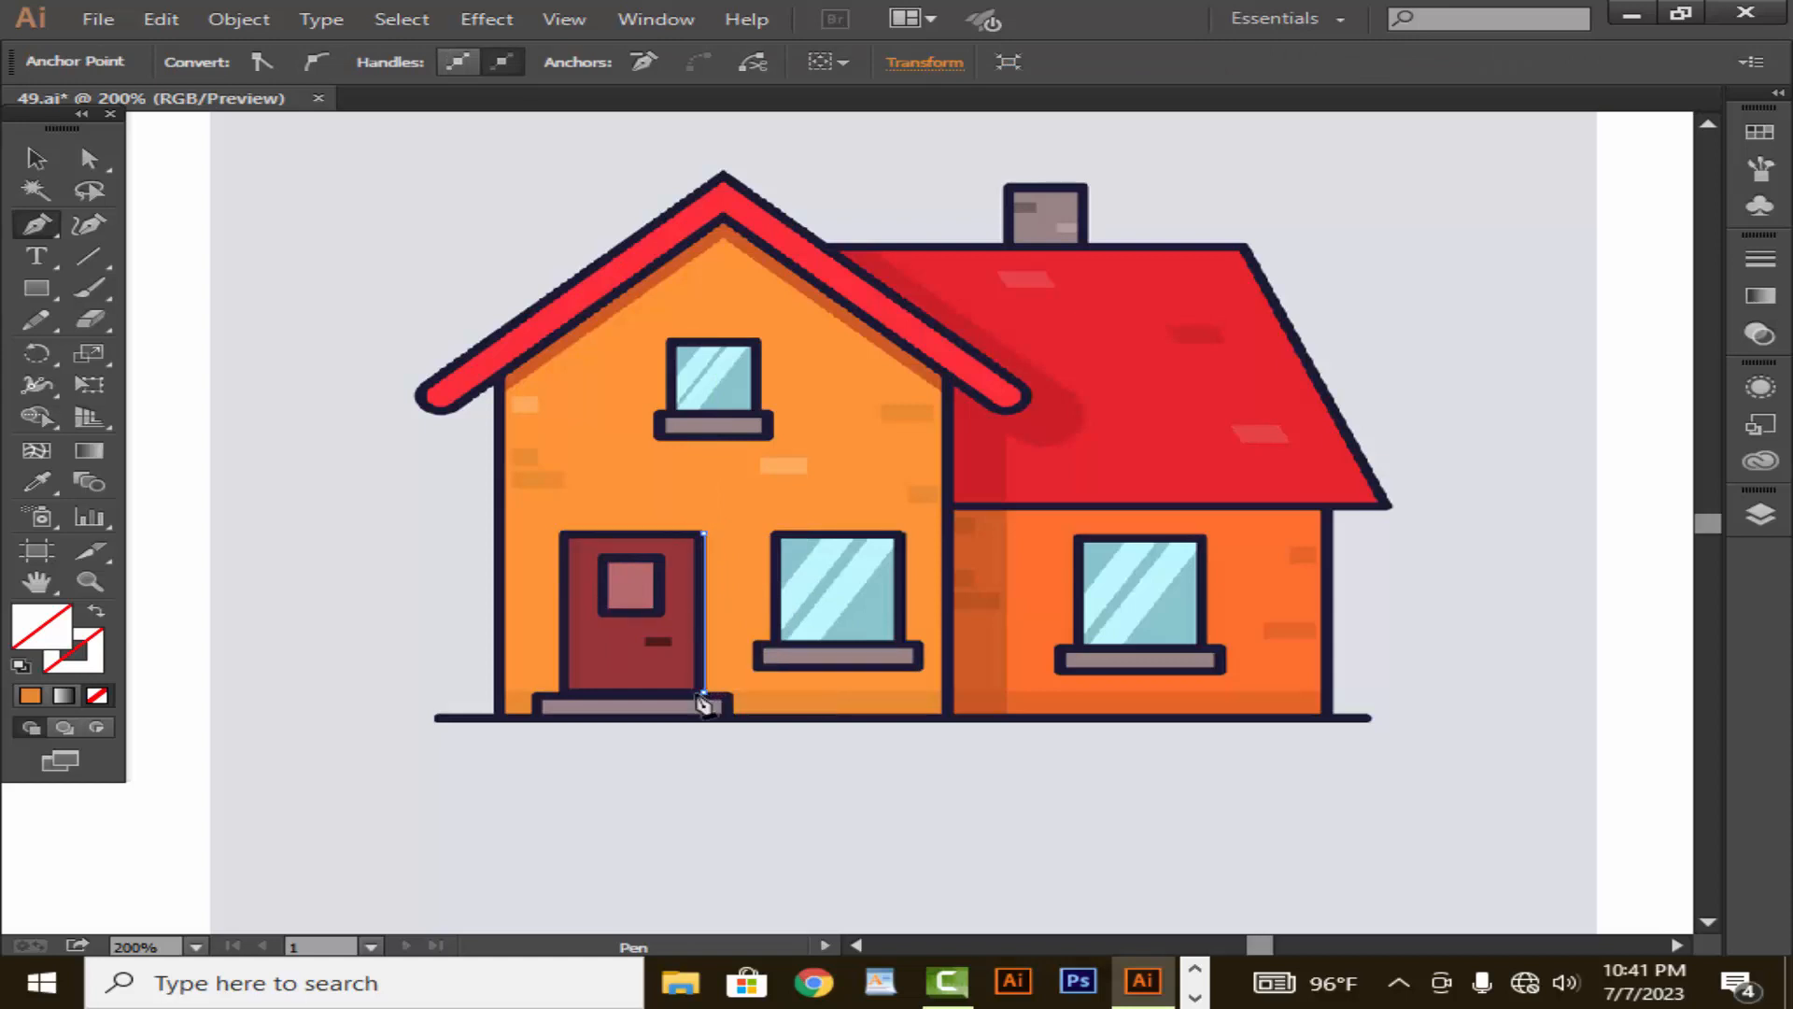
{"action": "left_click", "coordinate": [563, 694]}
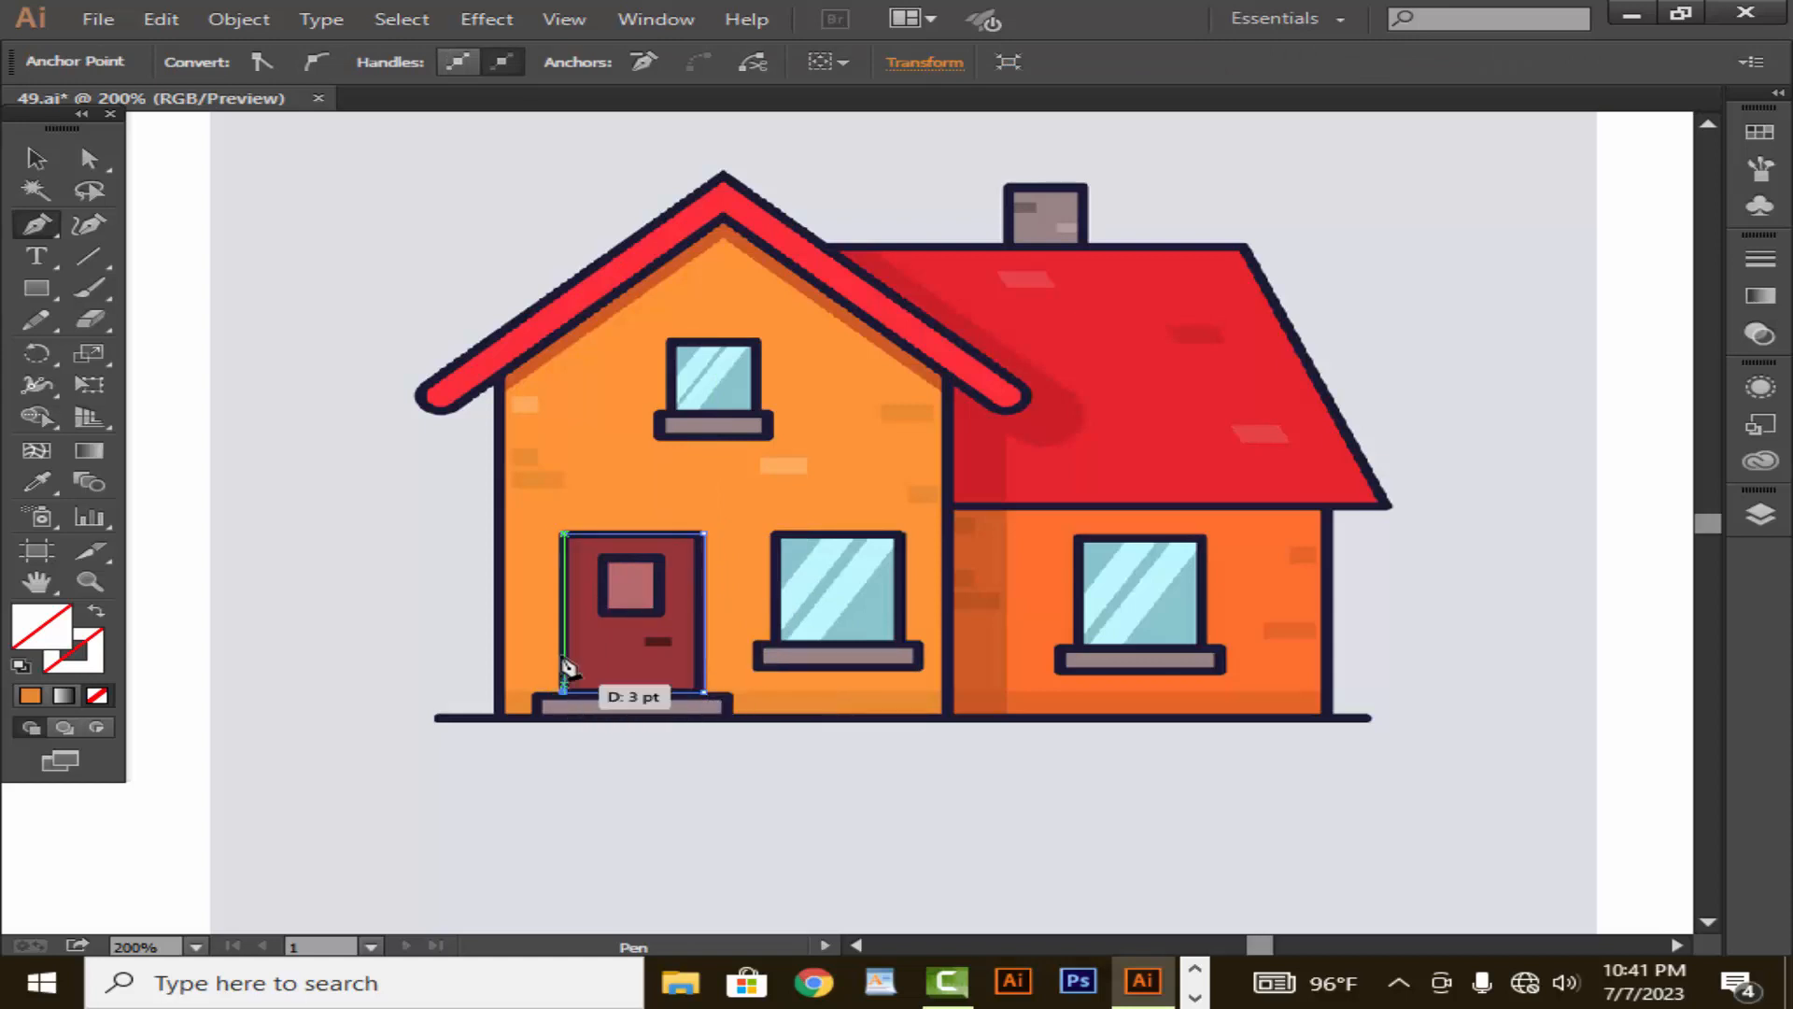
{"action": "left_click", "coordinate": [563, 533]}
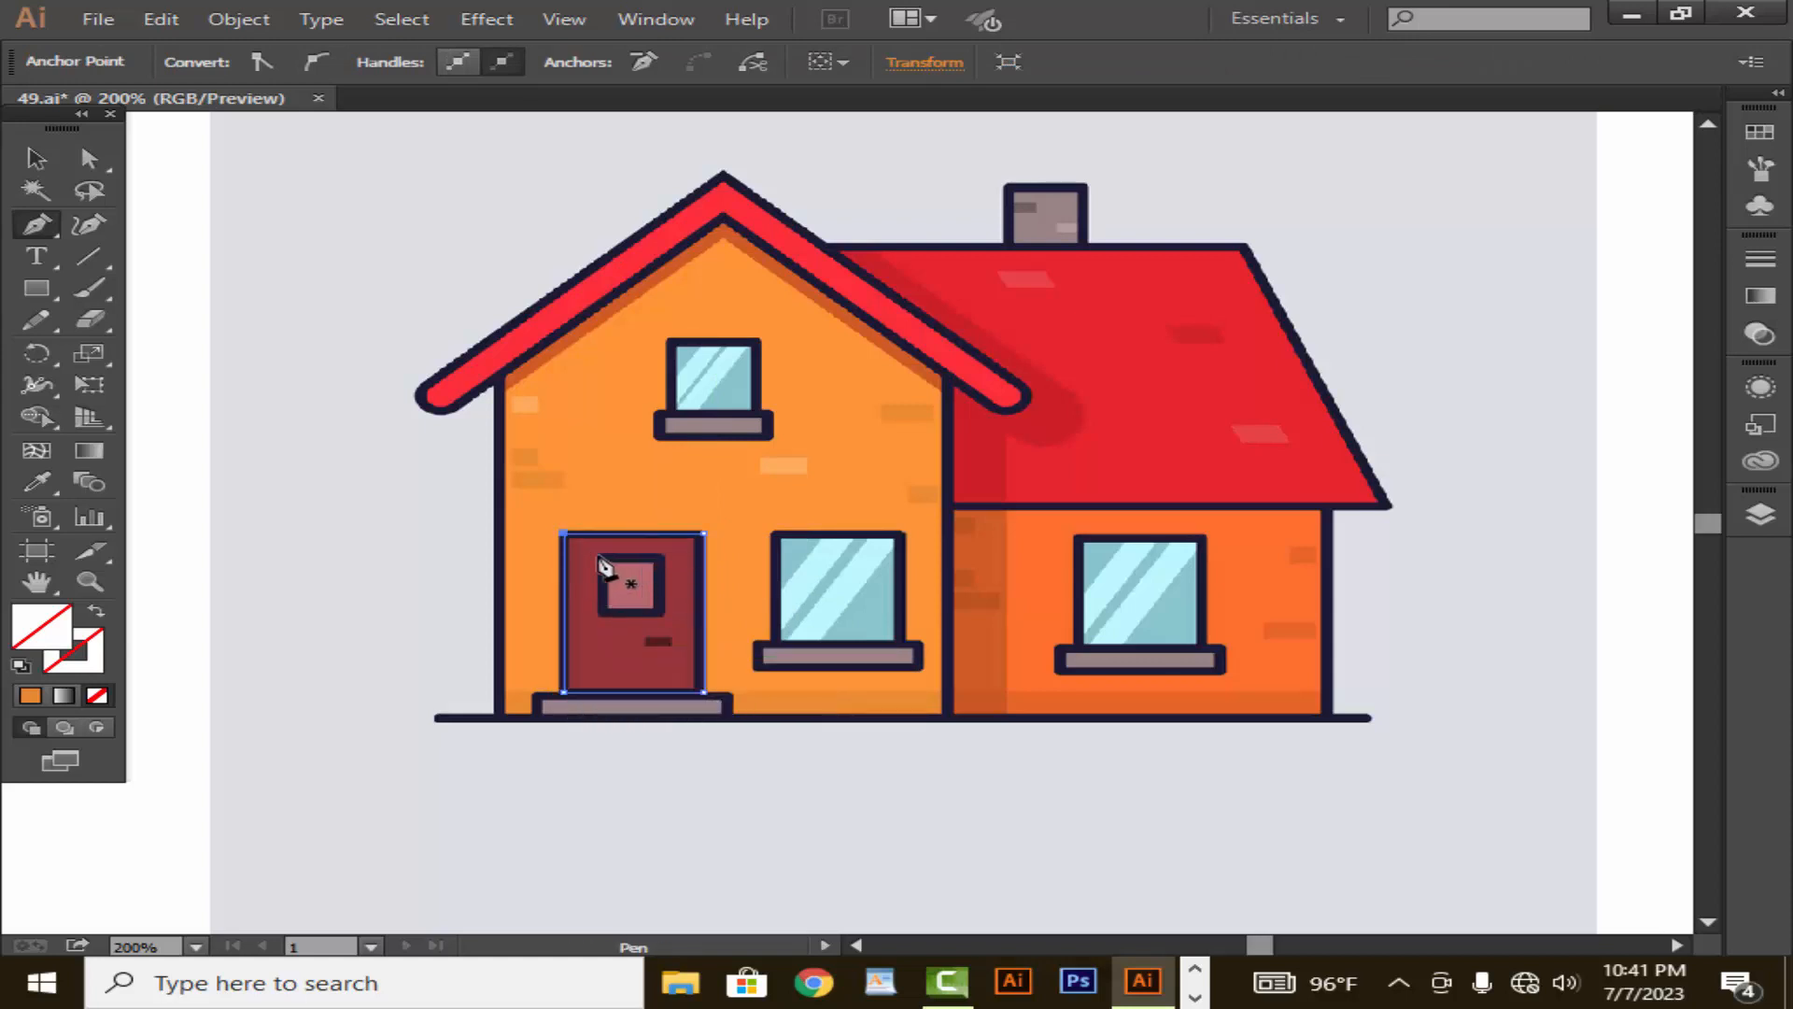
- Trace a closed path around the small square window pane in the front door
{"action": "left_click", "coordinate": [599, 558]}
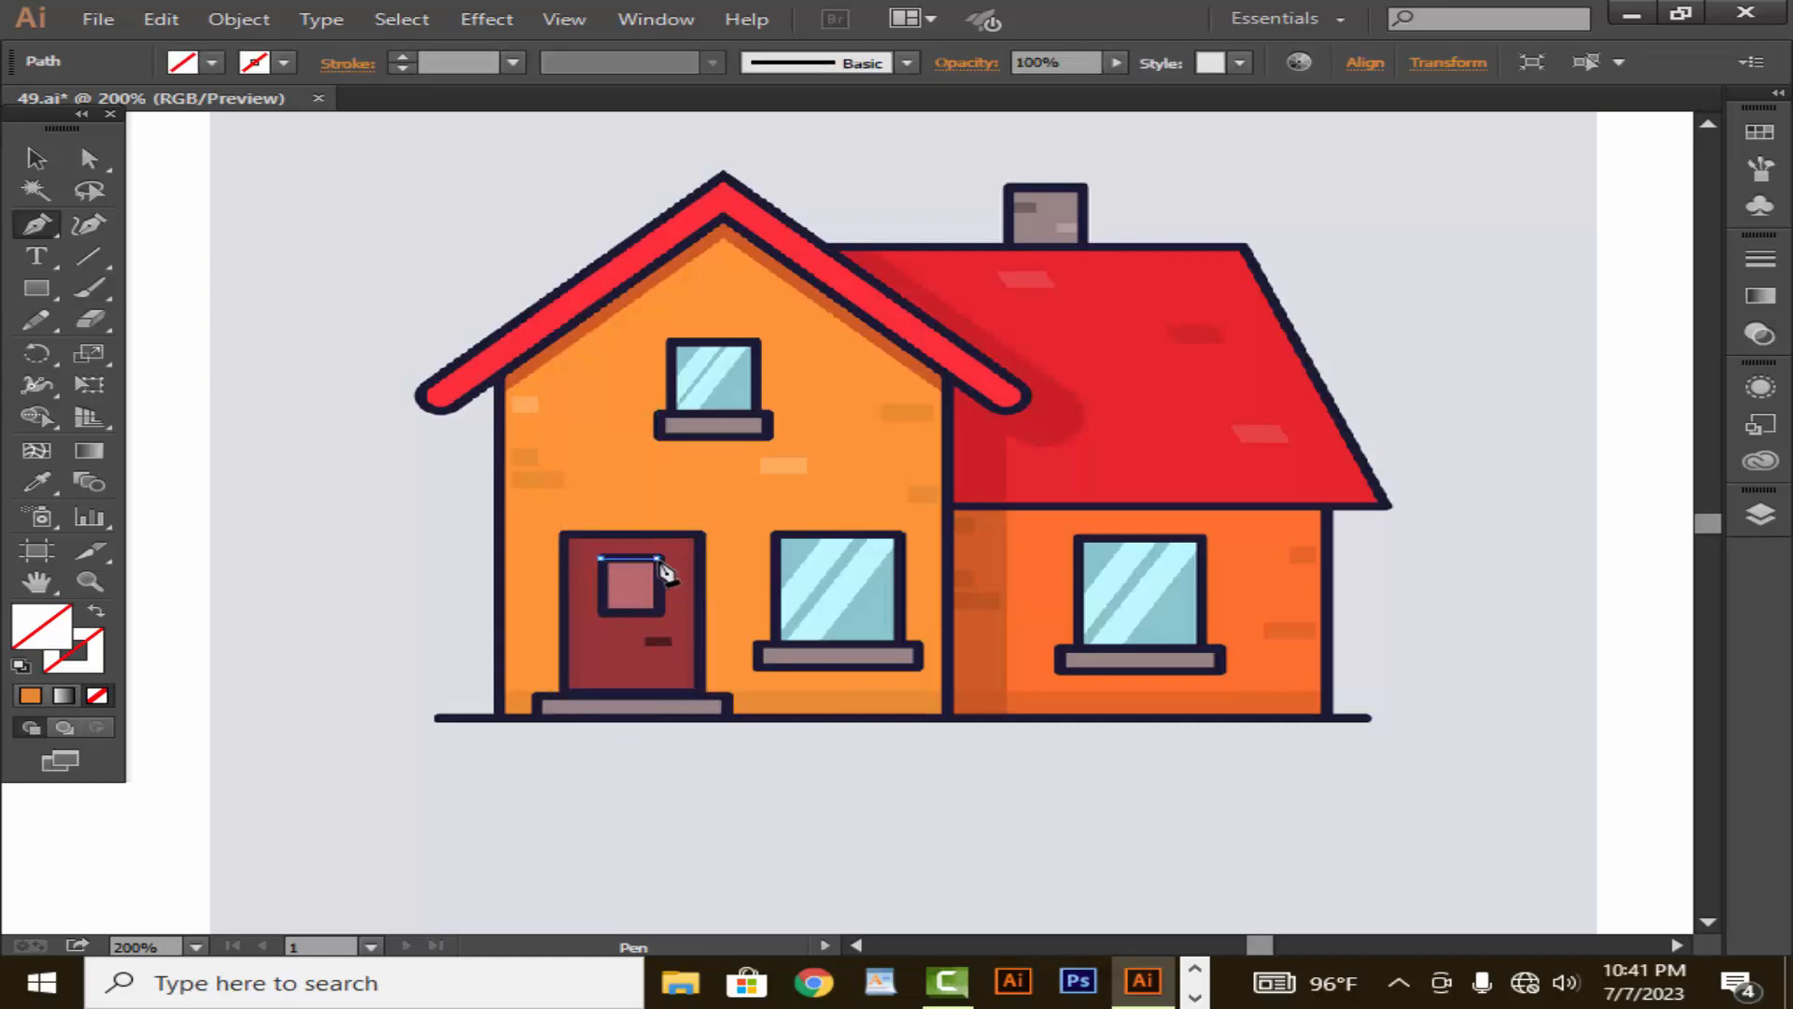
{"action": "left_click", "coordinate": [658, 559]}
{"action": "left_click", "coordinate": [659, 613]}
{"action": "left_click", "coordinate": [600, 613]}
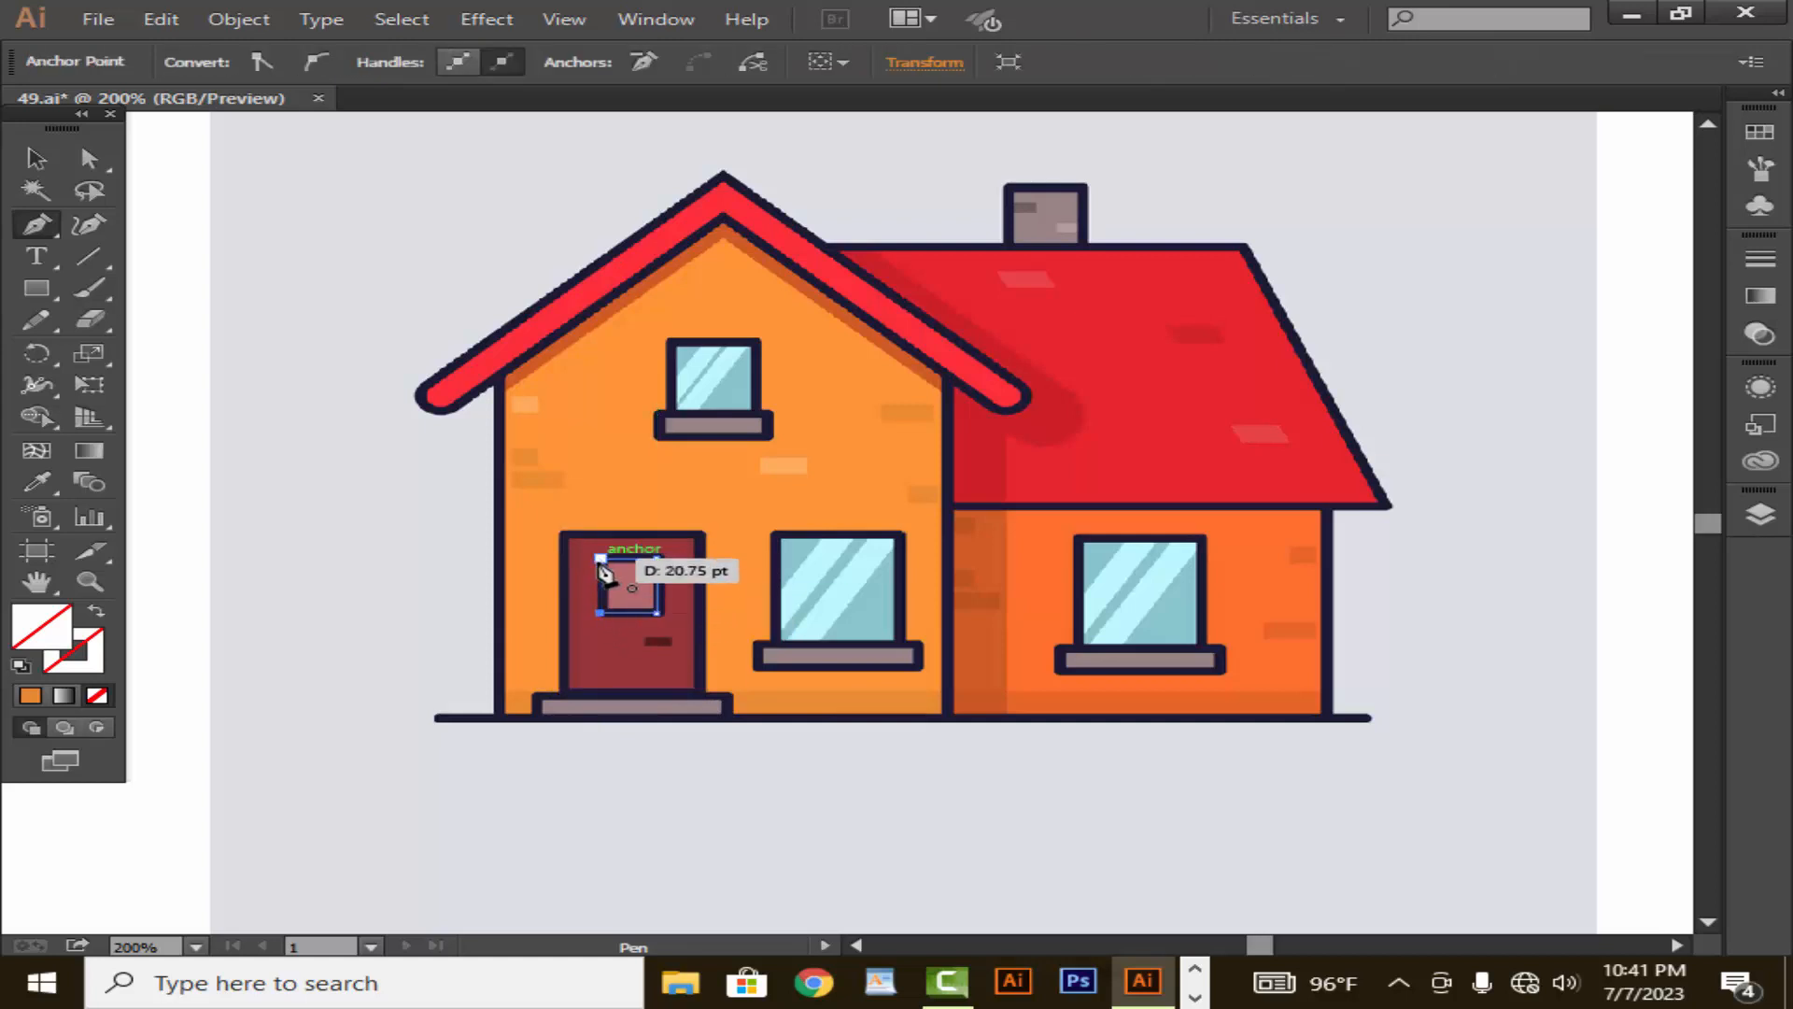
{"action": "left_click", "coordinate": [598, 558]}
- Trace the grey doorstep below the front door as a closed rectangle resting on the ground line
{"action": "left_click", "coordinate": [536, 693]}
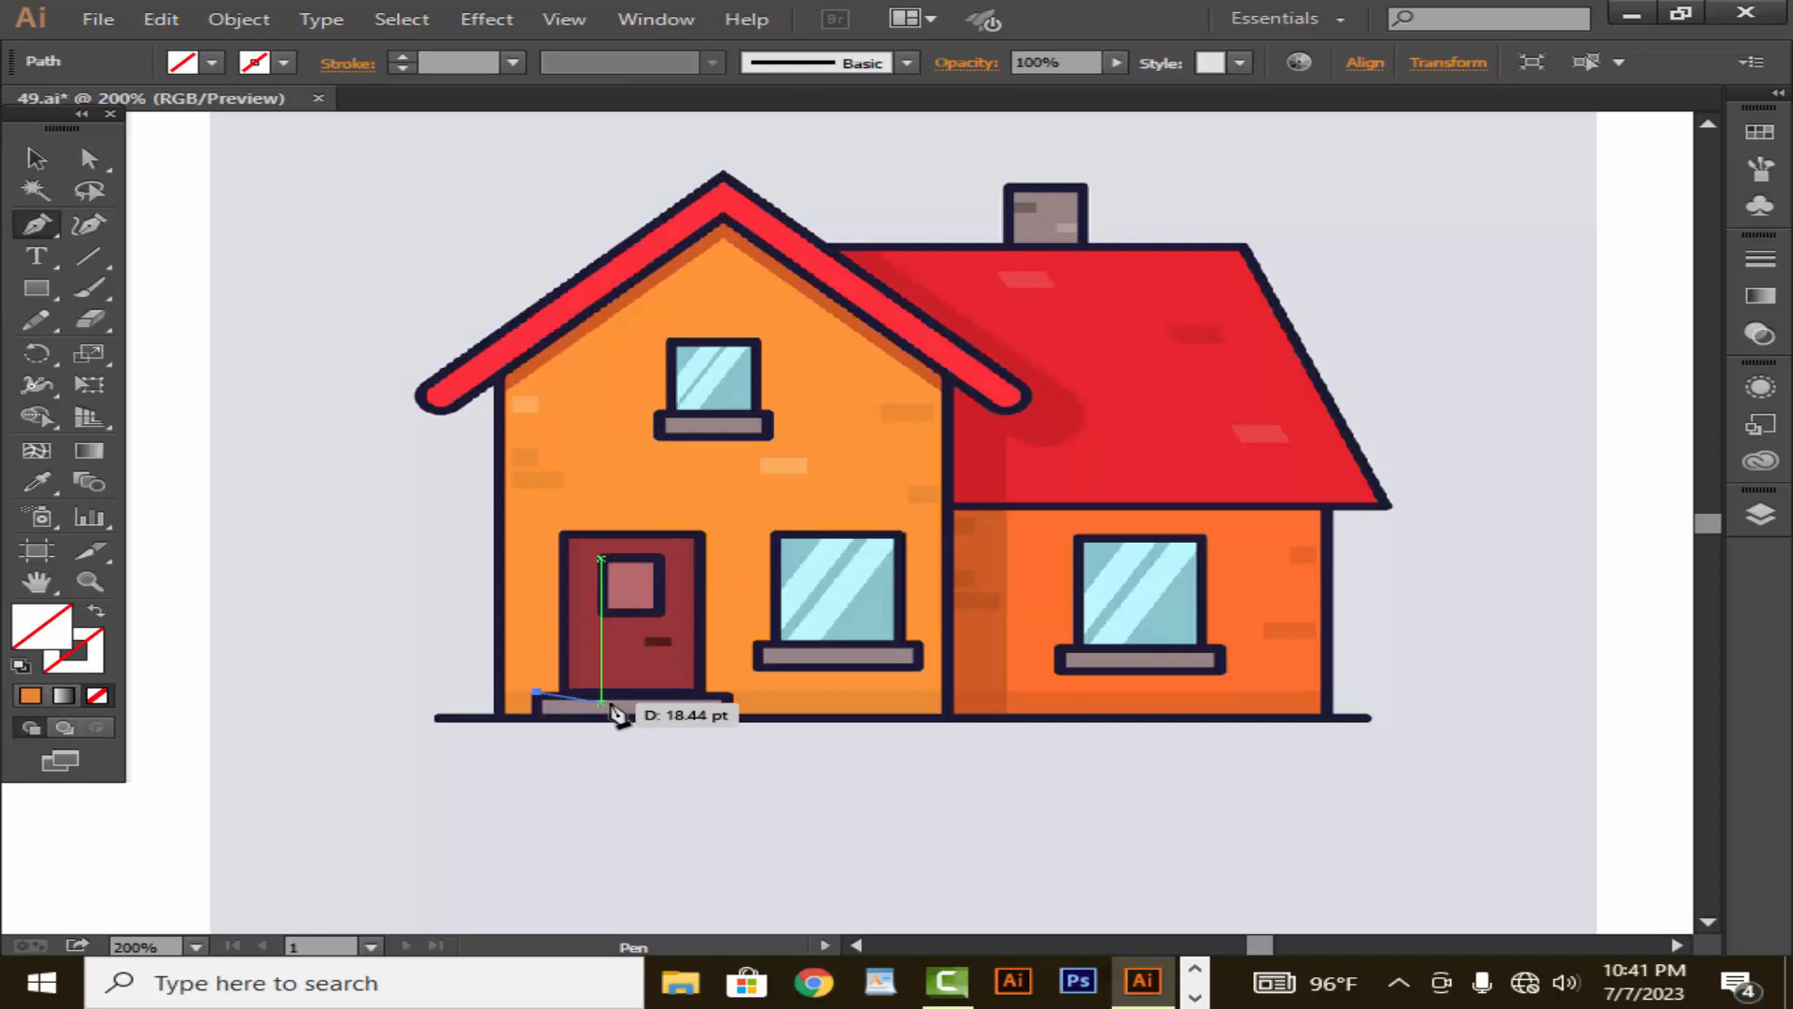
{"action": "left_click", "coordinate": [727, 693]}
{"action": "left_click", "coordinate": [727, 715]}
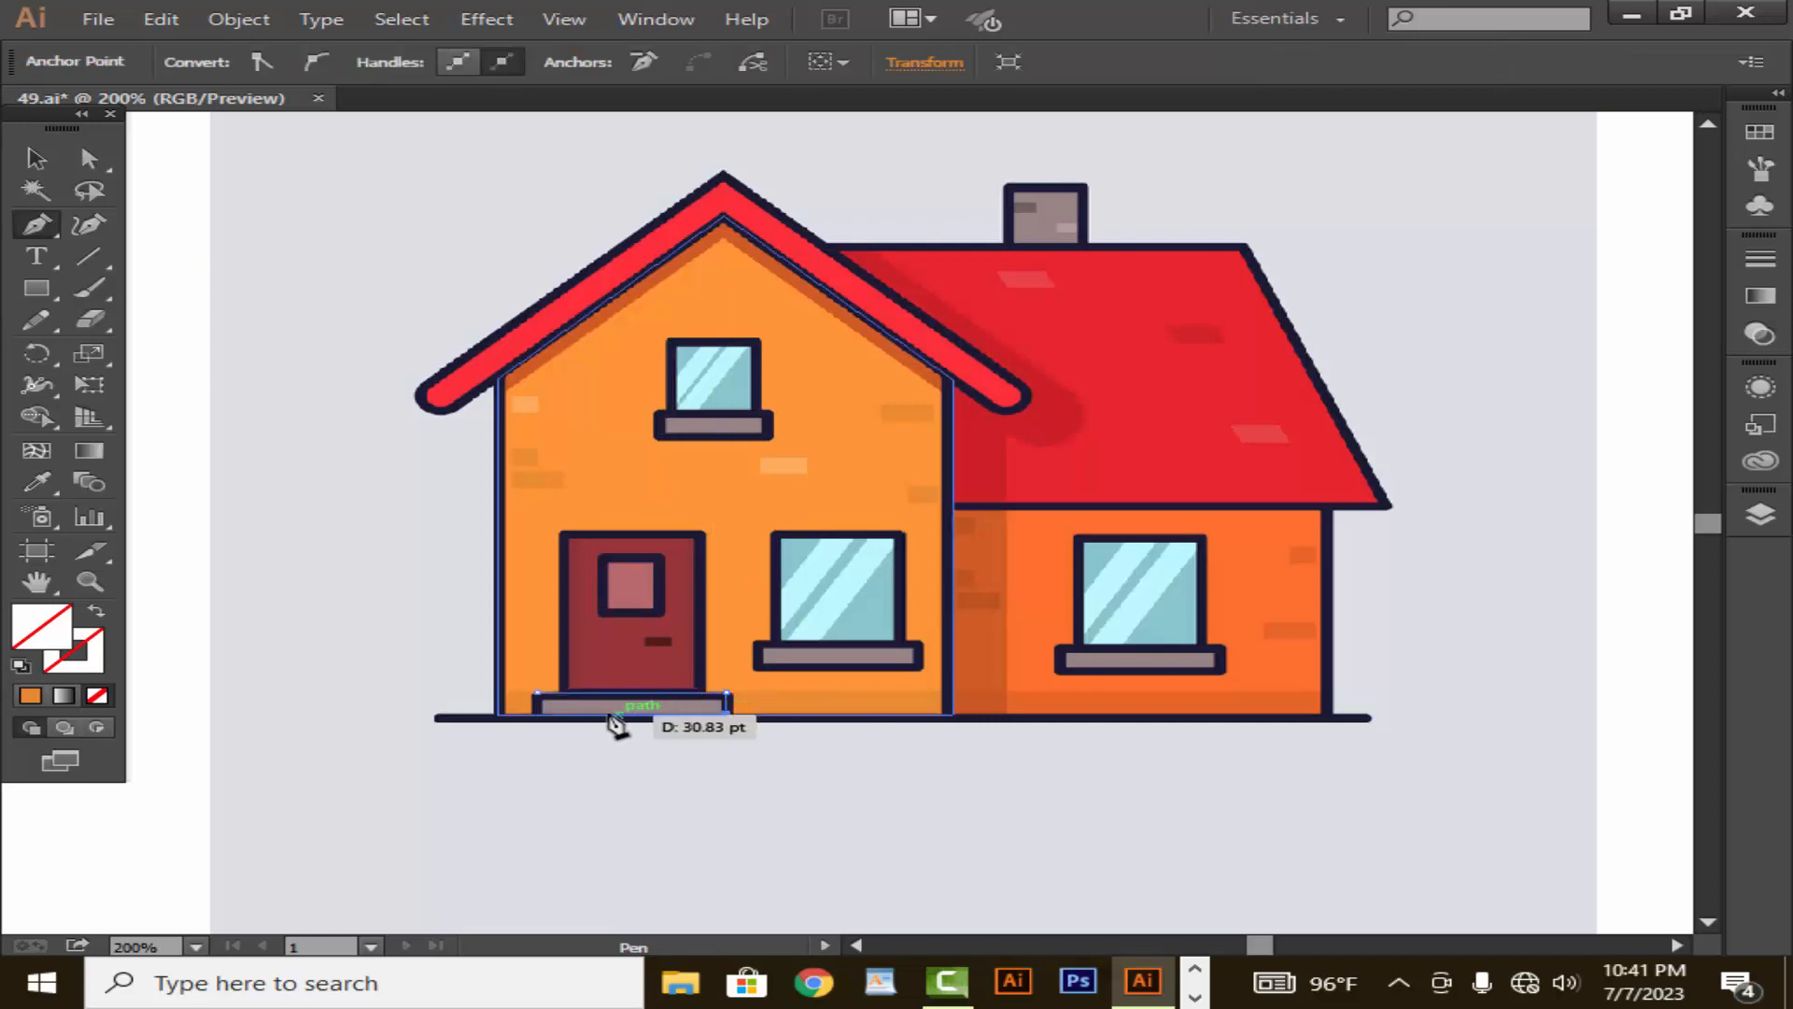
{"action": "left_click", "coordinate": [536, 715]}
{"action": "left_click", "coordinate": [536, 693]}
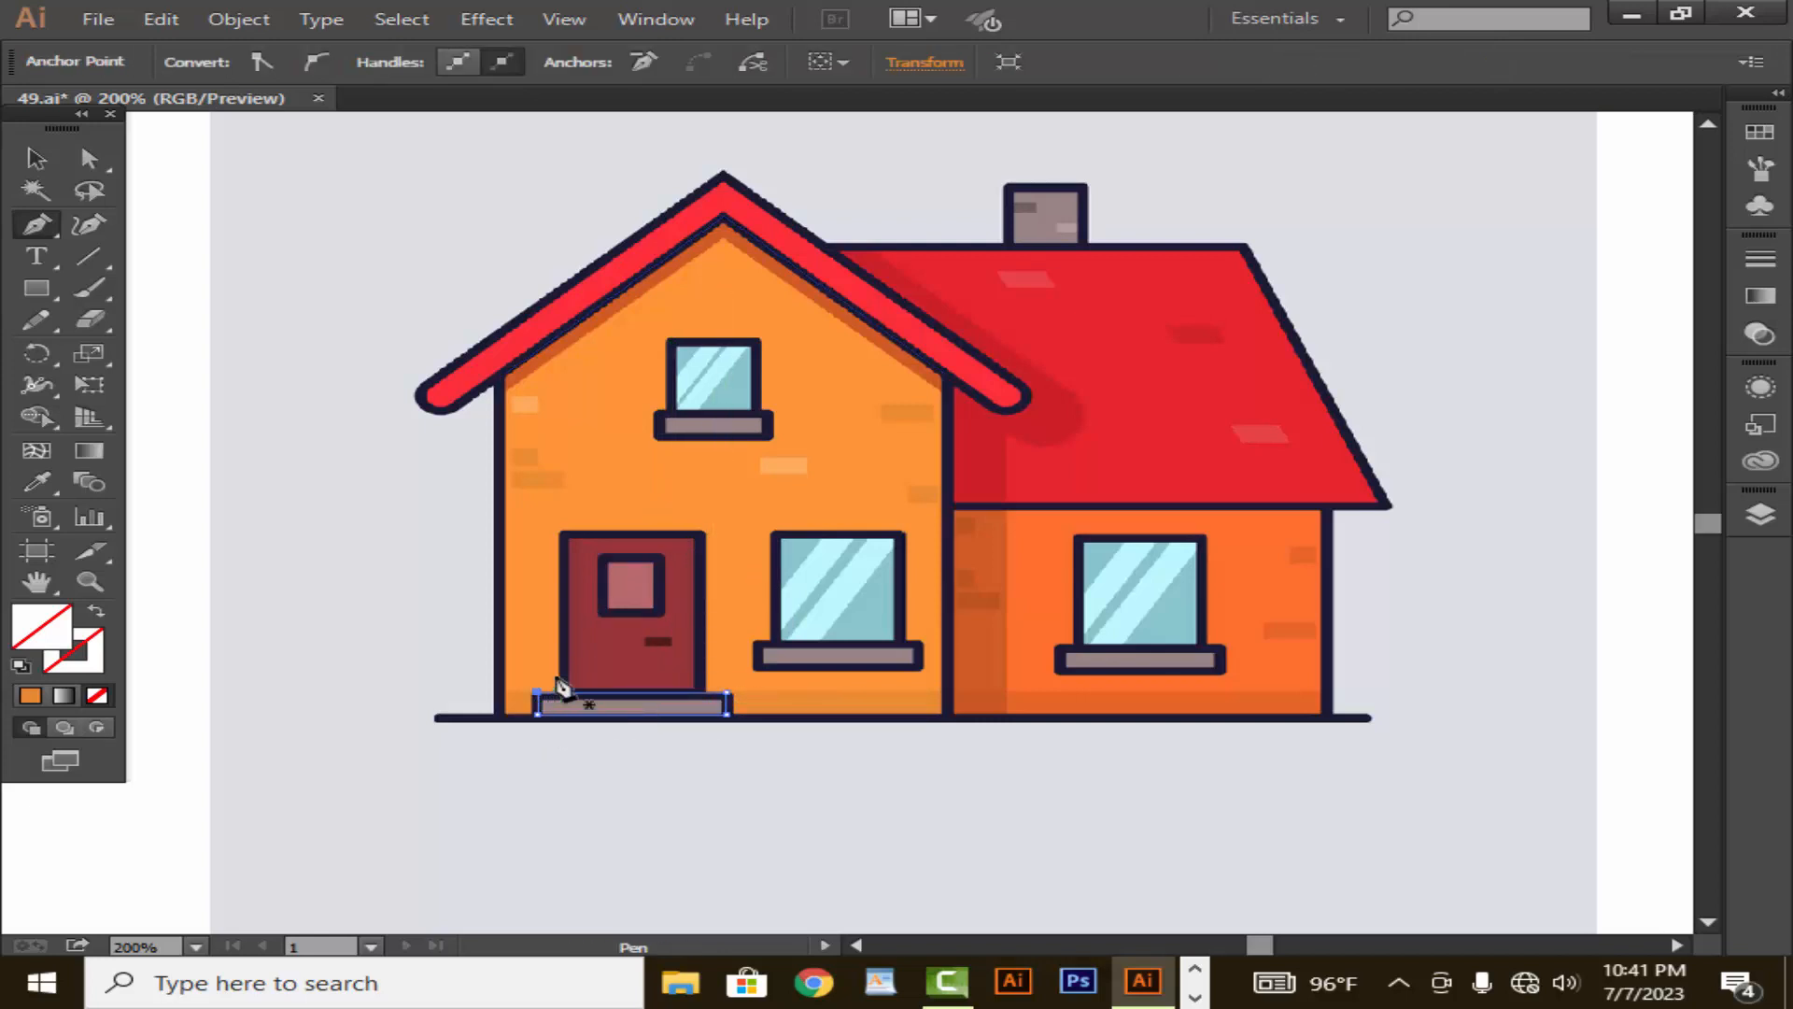
- Trace the darker strip along the base of the front wall as a closed rectangle about 125 pt wide
{"action": "left_click", "coordinate": [504, 693]}
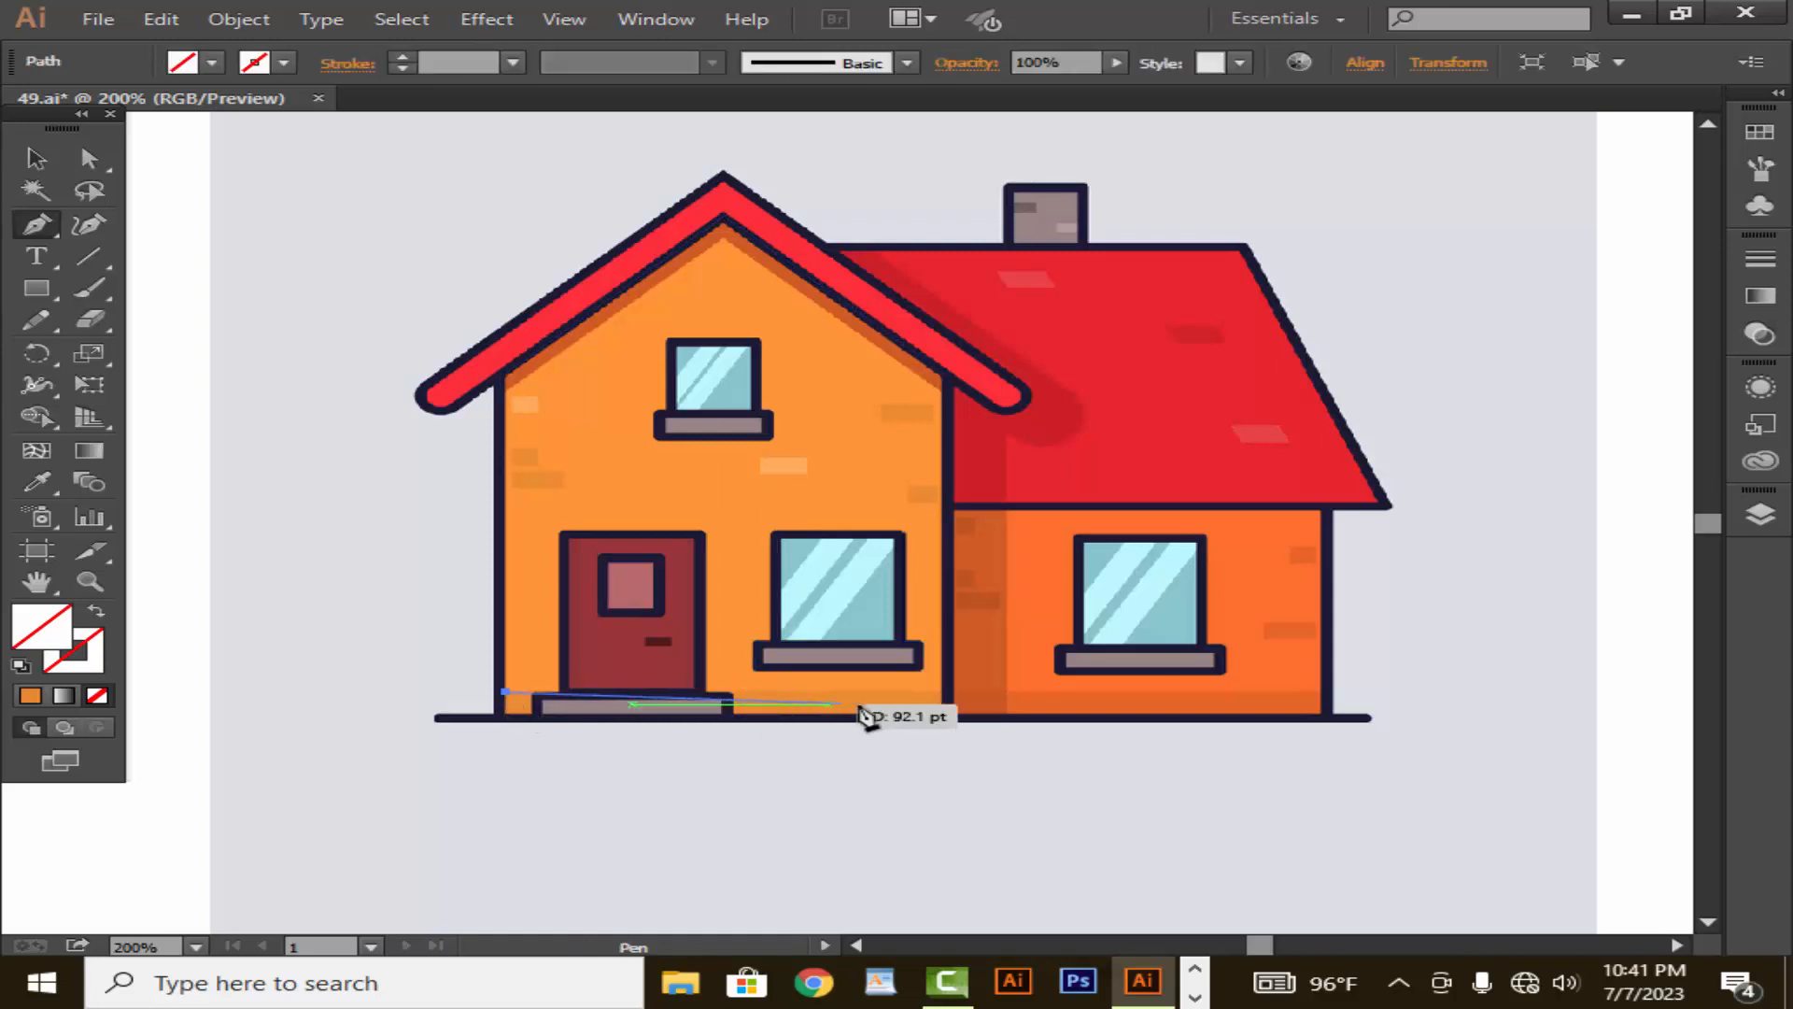
{"action": "left_click", "coordinate": [942, 693]}
{"action": "left_click", "coordinate": [942, 715]}
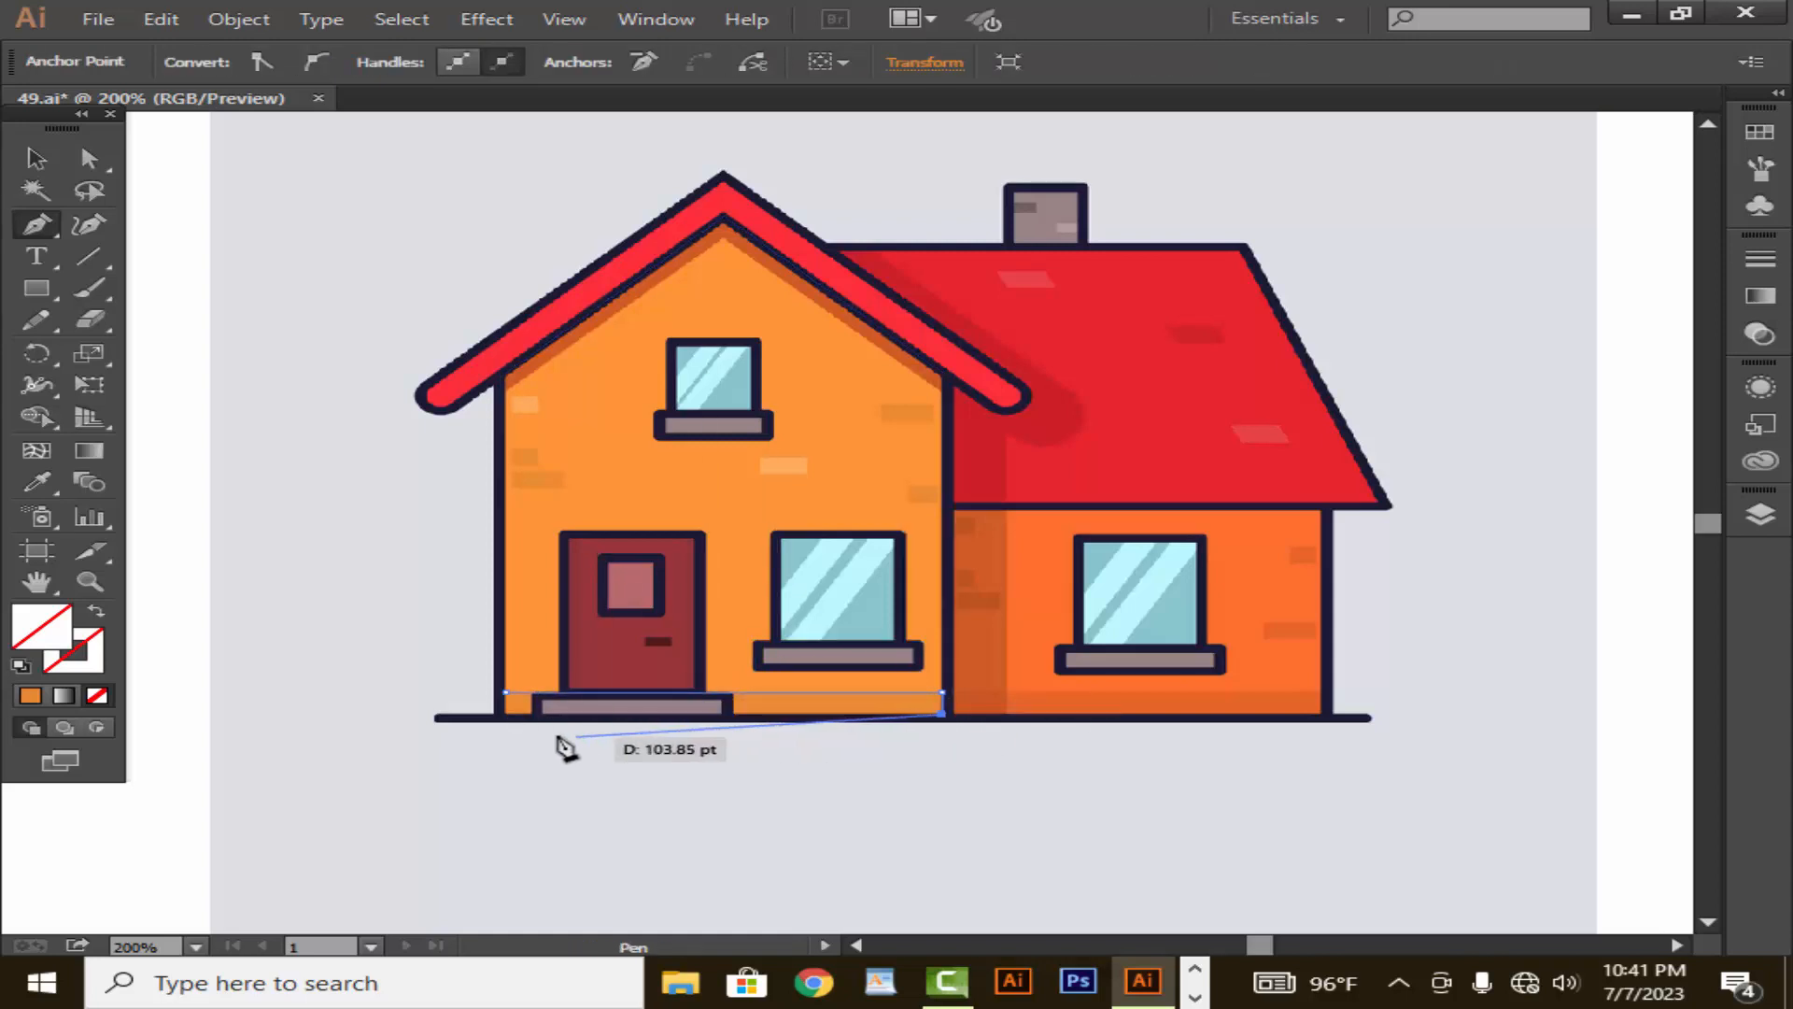
{"action": "left_click", "coordinate": [505, 715]}
{"action": "left_click", "coordinate": [505, 694]}
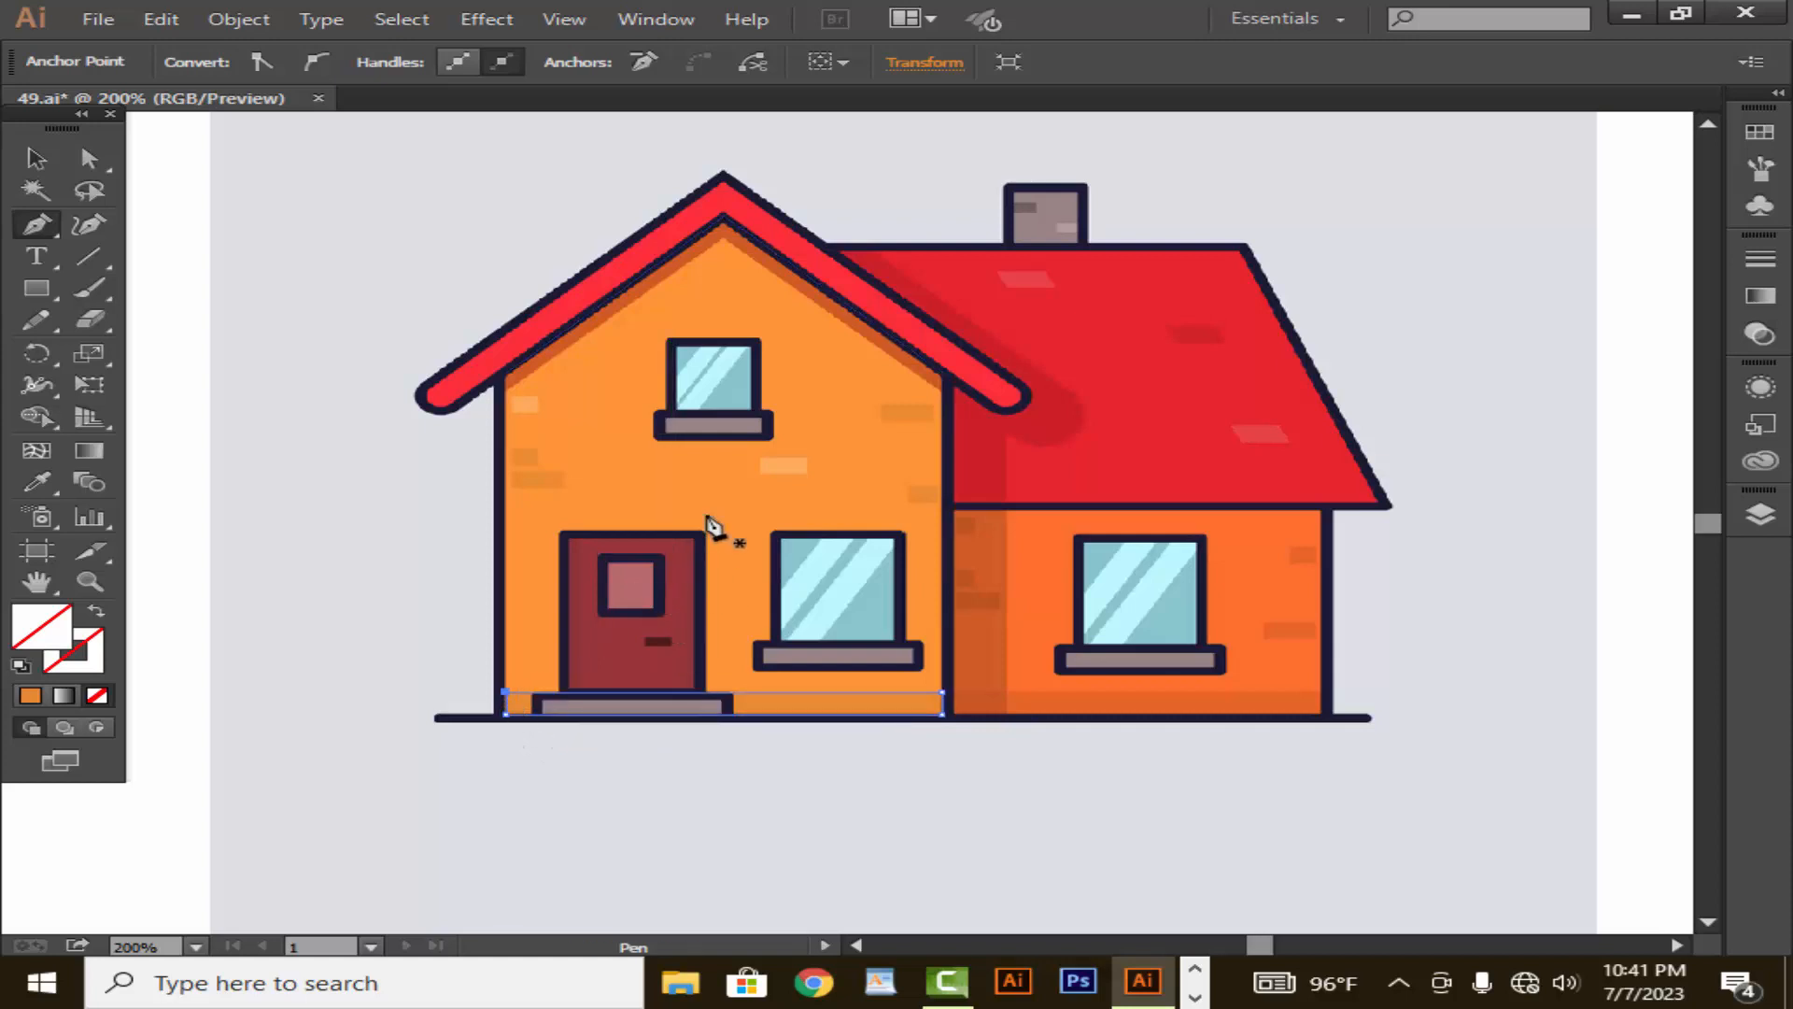
- Trace the side wing's large red roof as a closed path, curving around the rounded end of the front gable's eave
{"action": "left_click", "coordinate": [825, 246]}
{"action": "left_click", "coordinate": [1245, 246]}
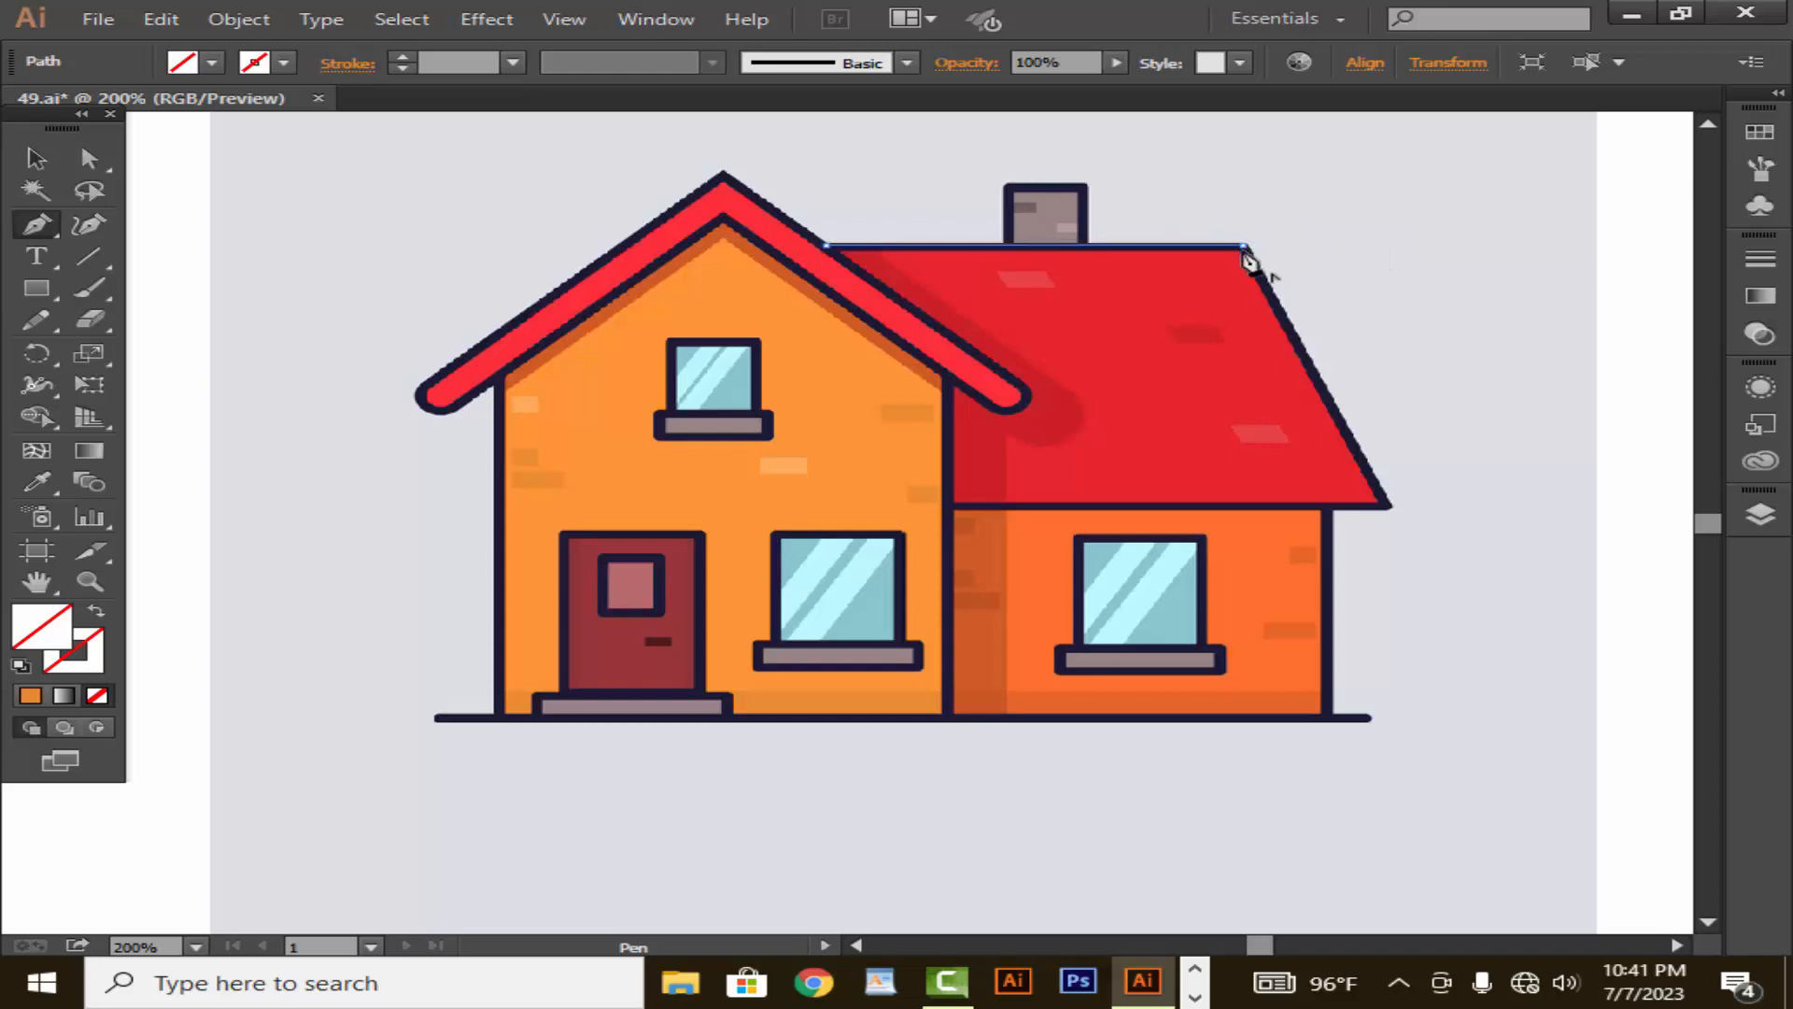
{"action": "left_click", "coordinate": [1382, 502]}
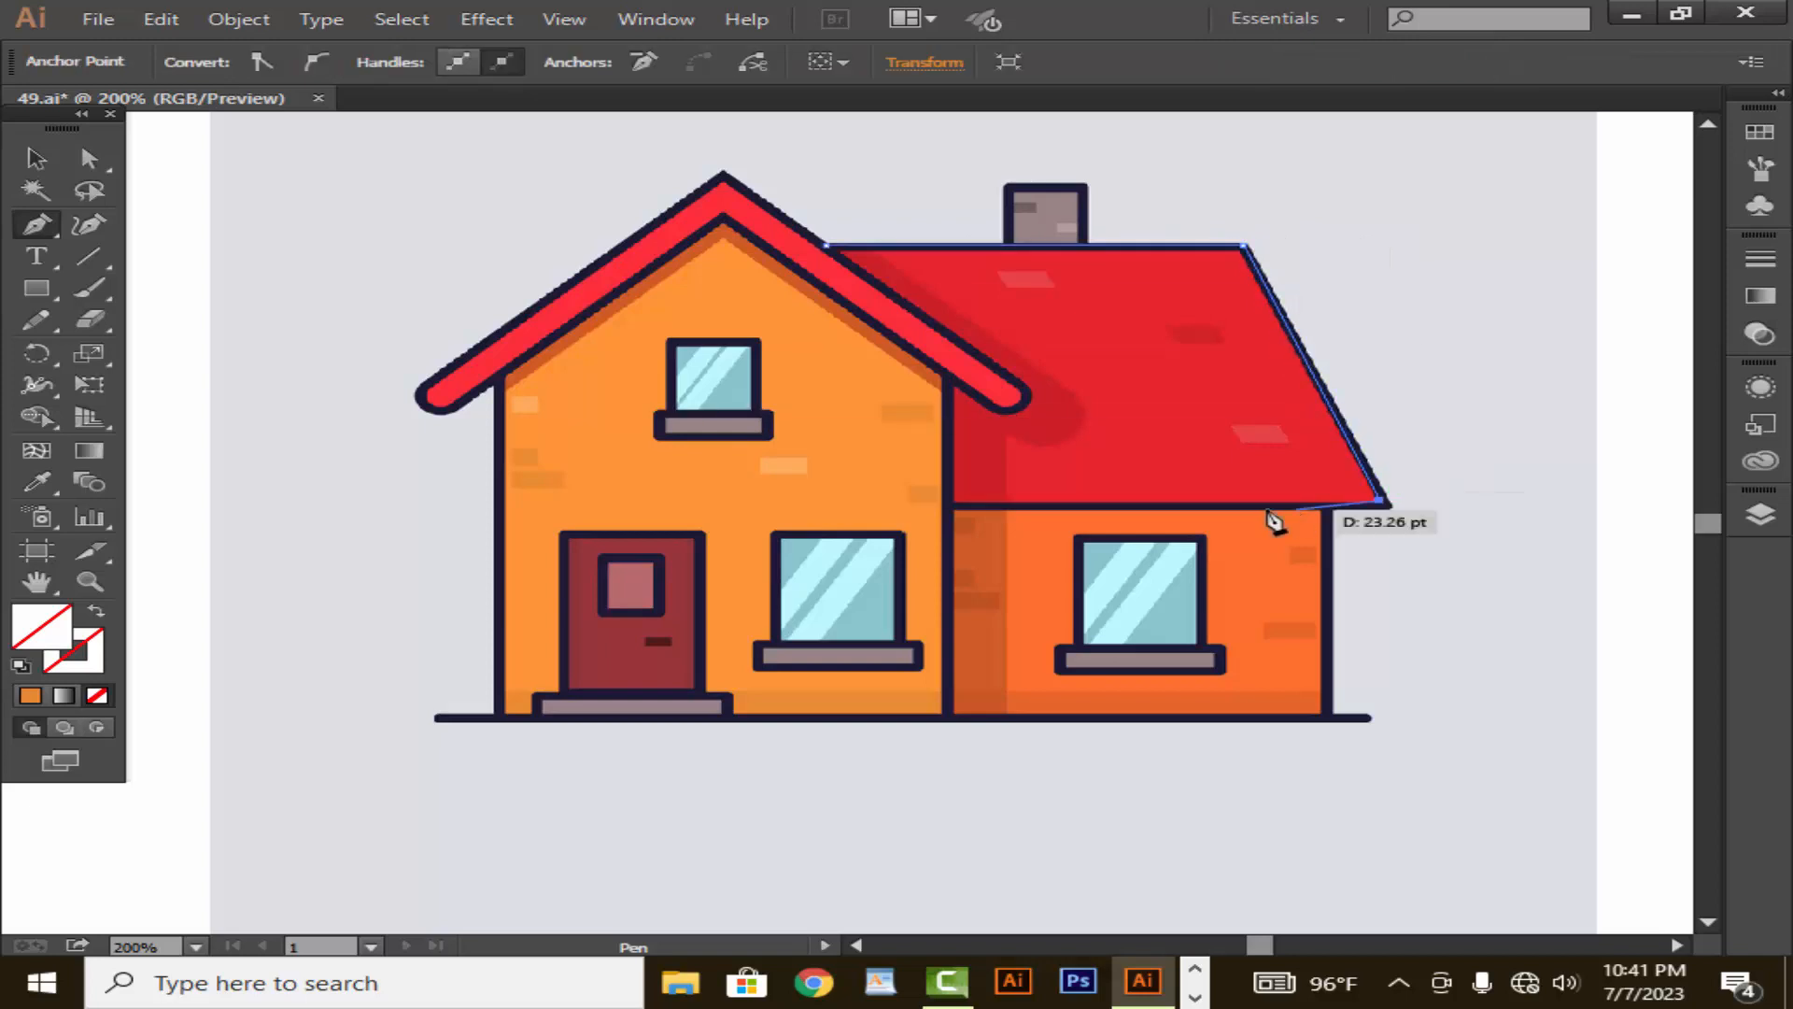
{"action": "left_click", "coordinate": [954, 504]}
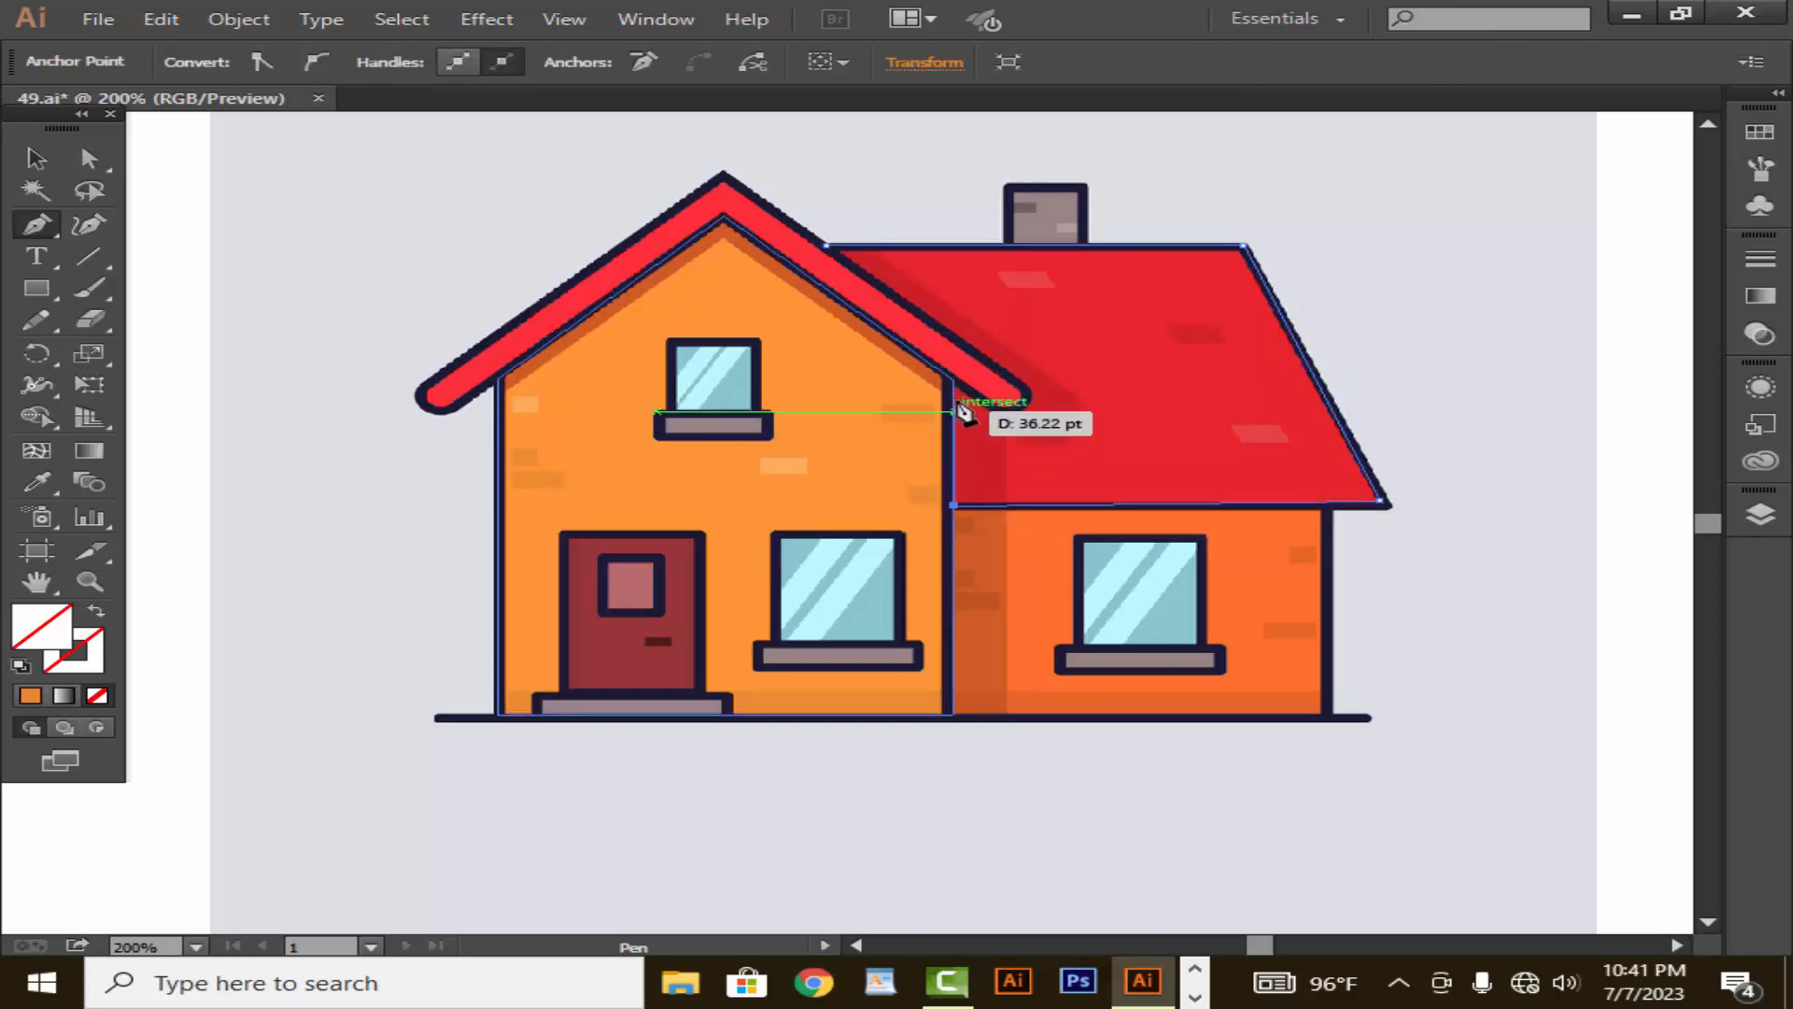
{"action": "left_click", "coordinate": [953, 378]}
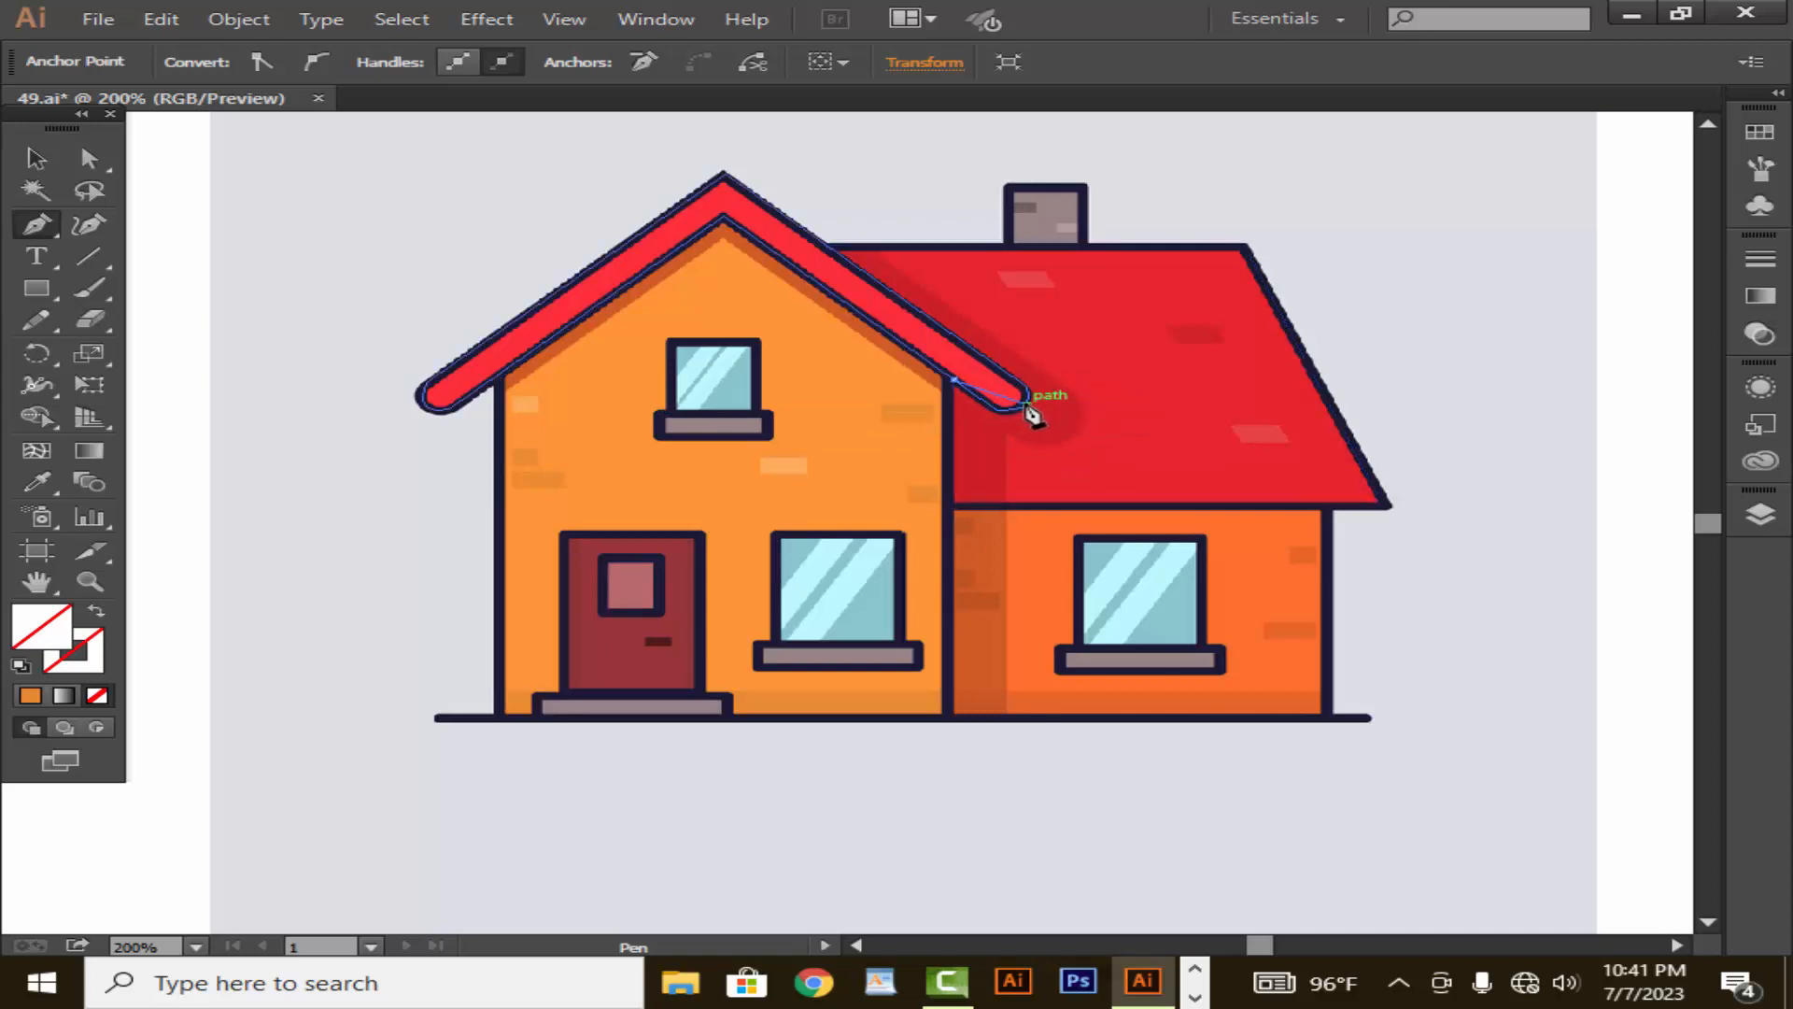
{"action": "left_click_drag", "start_coordinate": [1025, 404], "coordinate": [945, 330]}
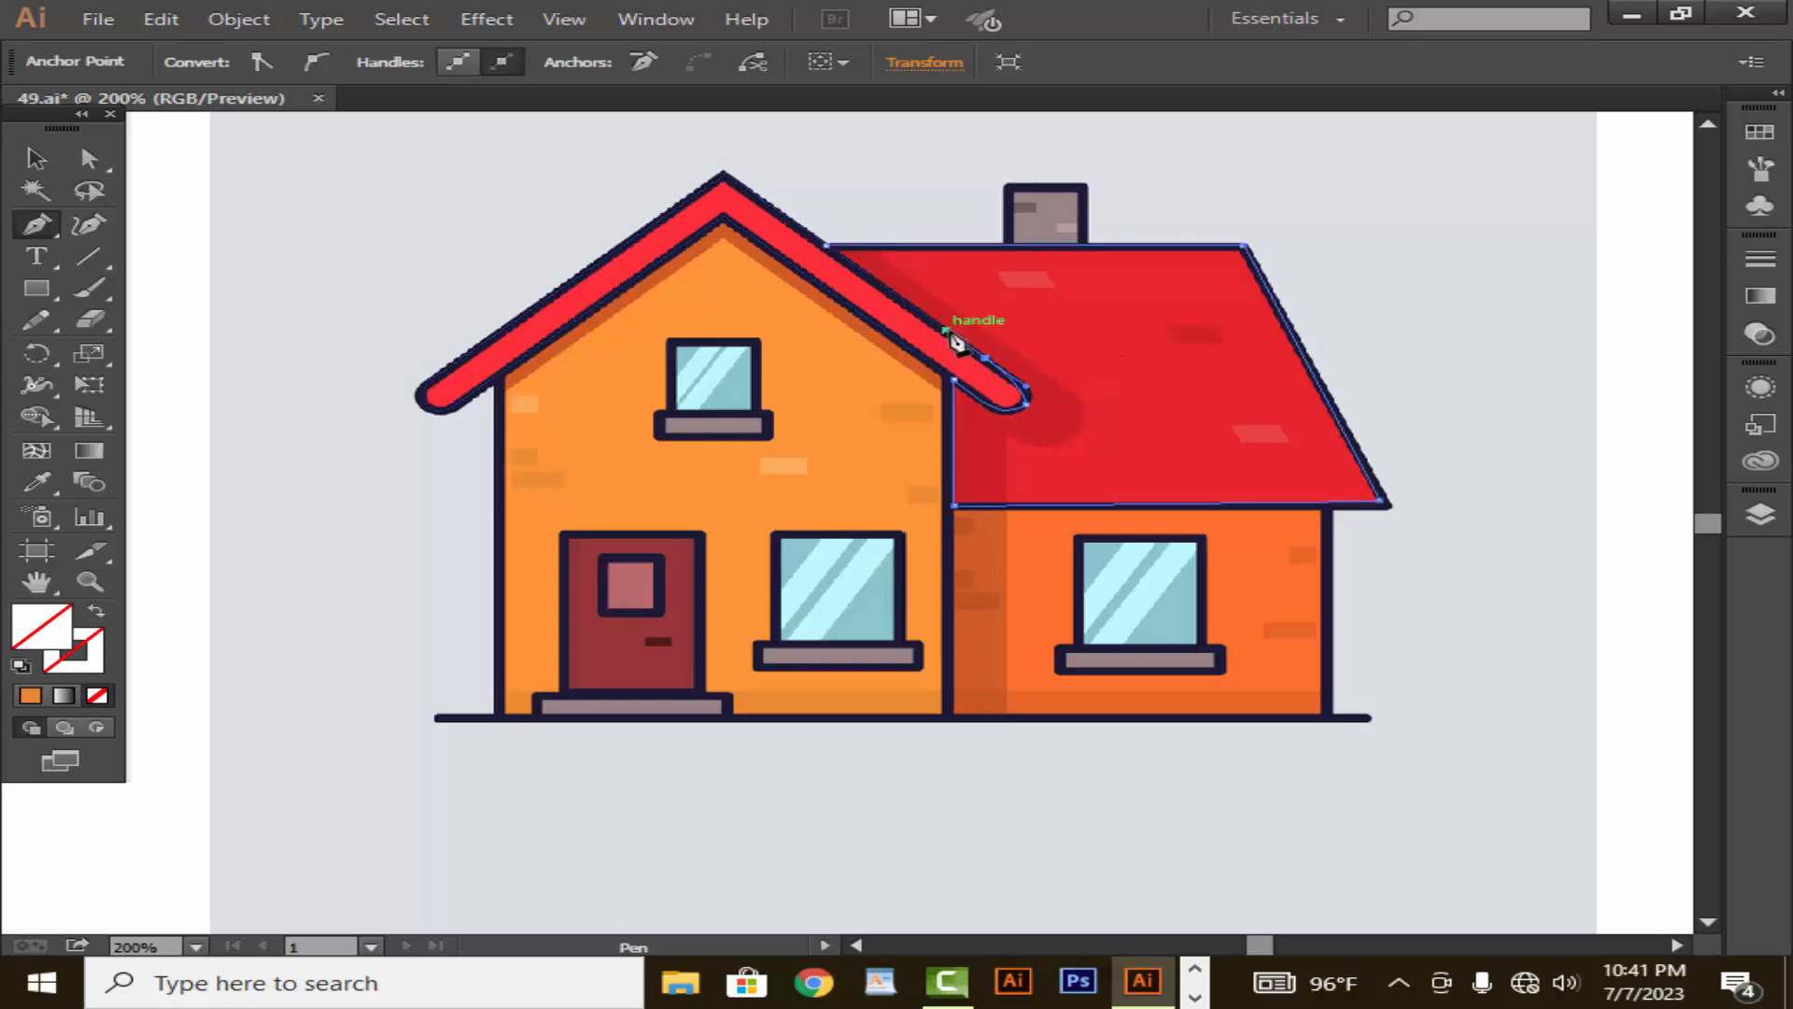
{"action": "left_click", "coordinate": [986, 358]}
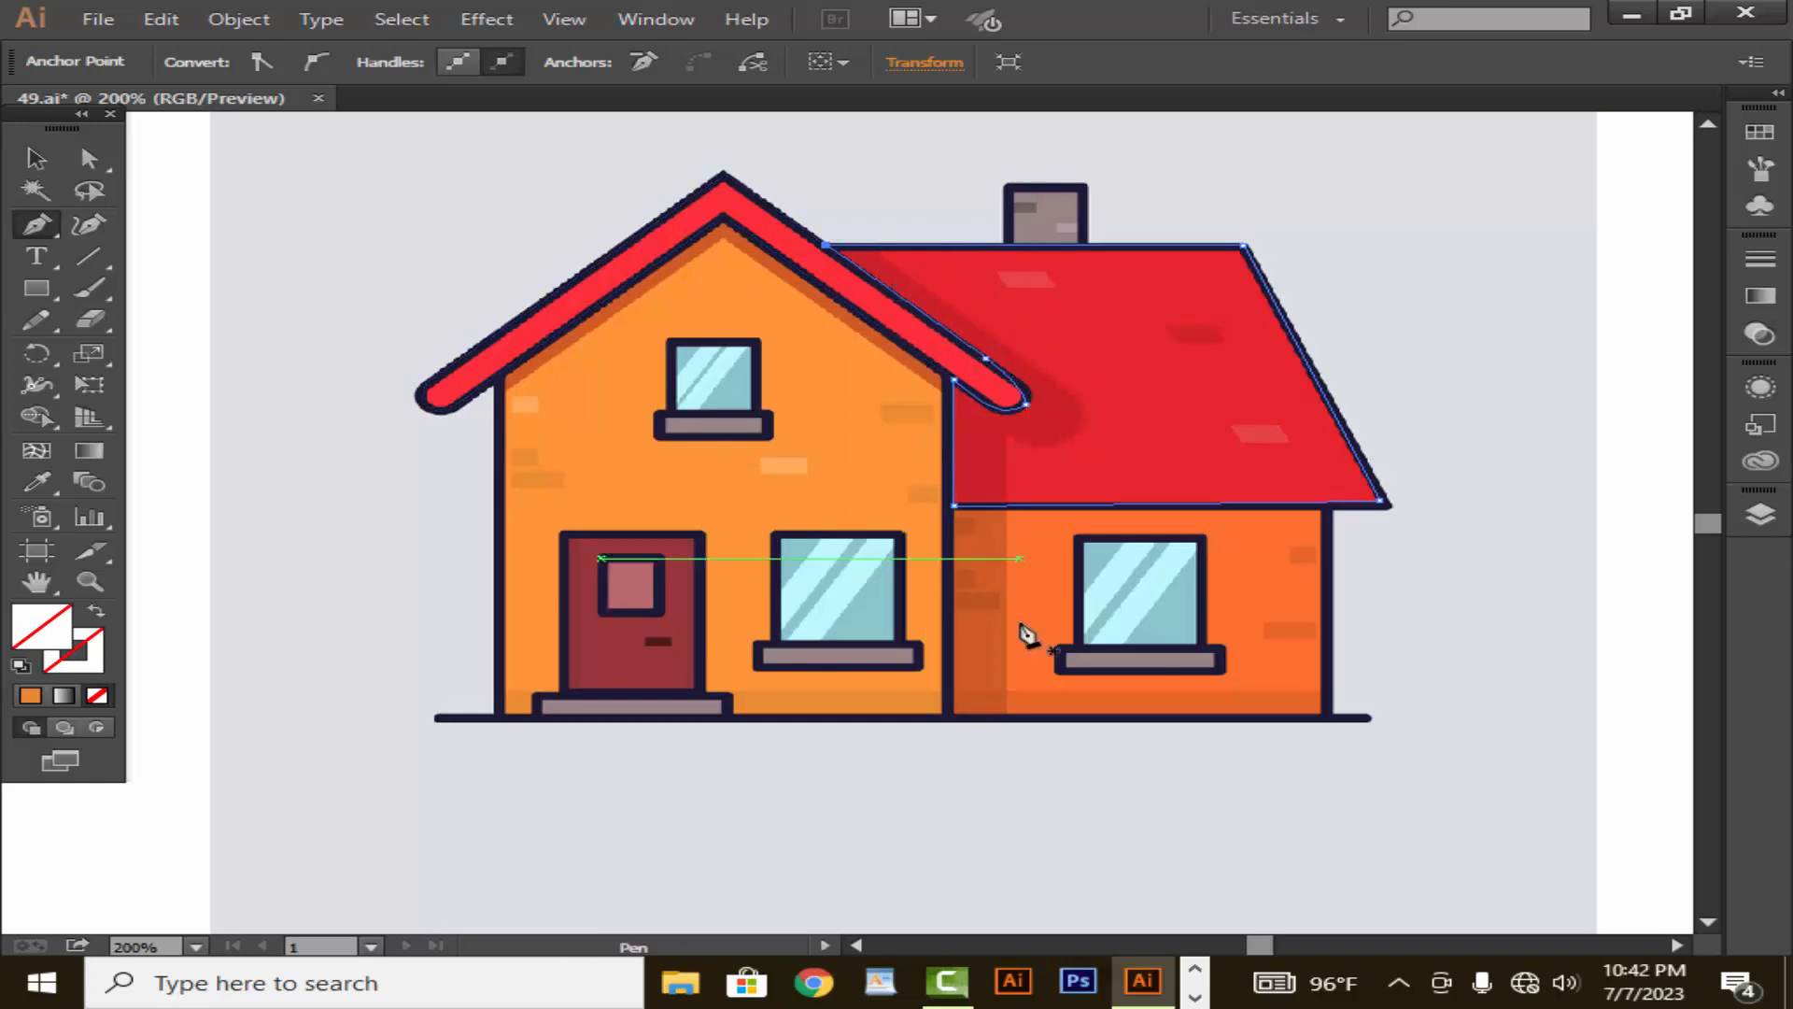
- Trace the shadow that the front gable casts over the red roof and side wall as a closed path with a rounded bulge
{"action": "left_click", "coordinate": [1003, 716]}
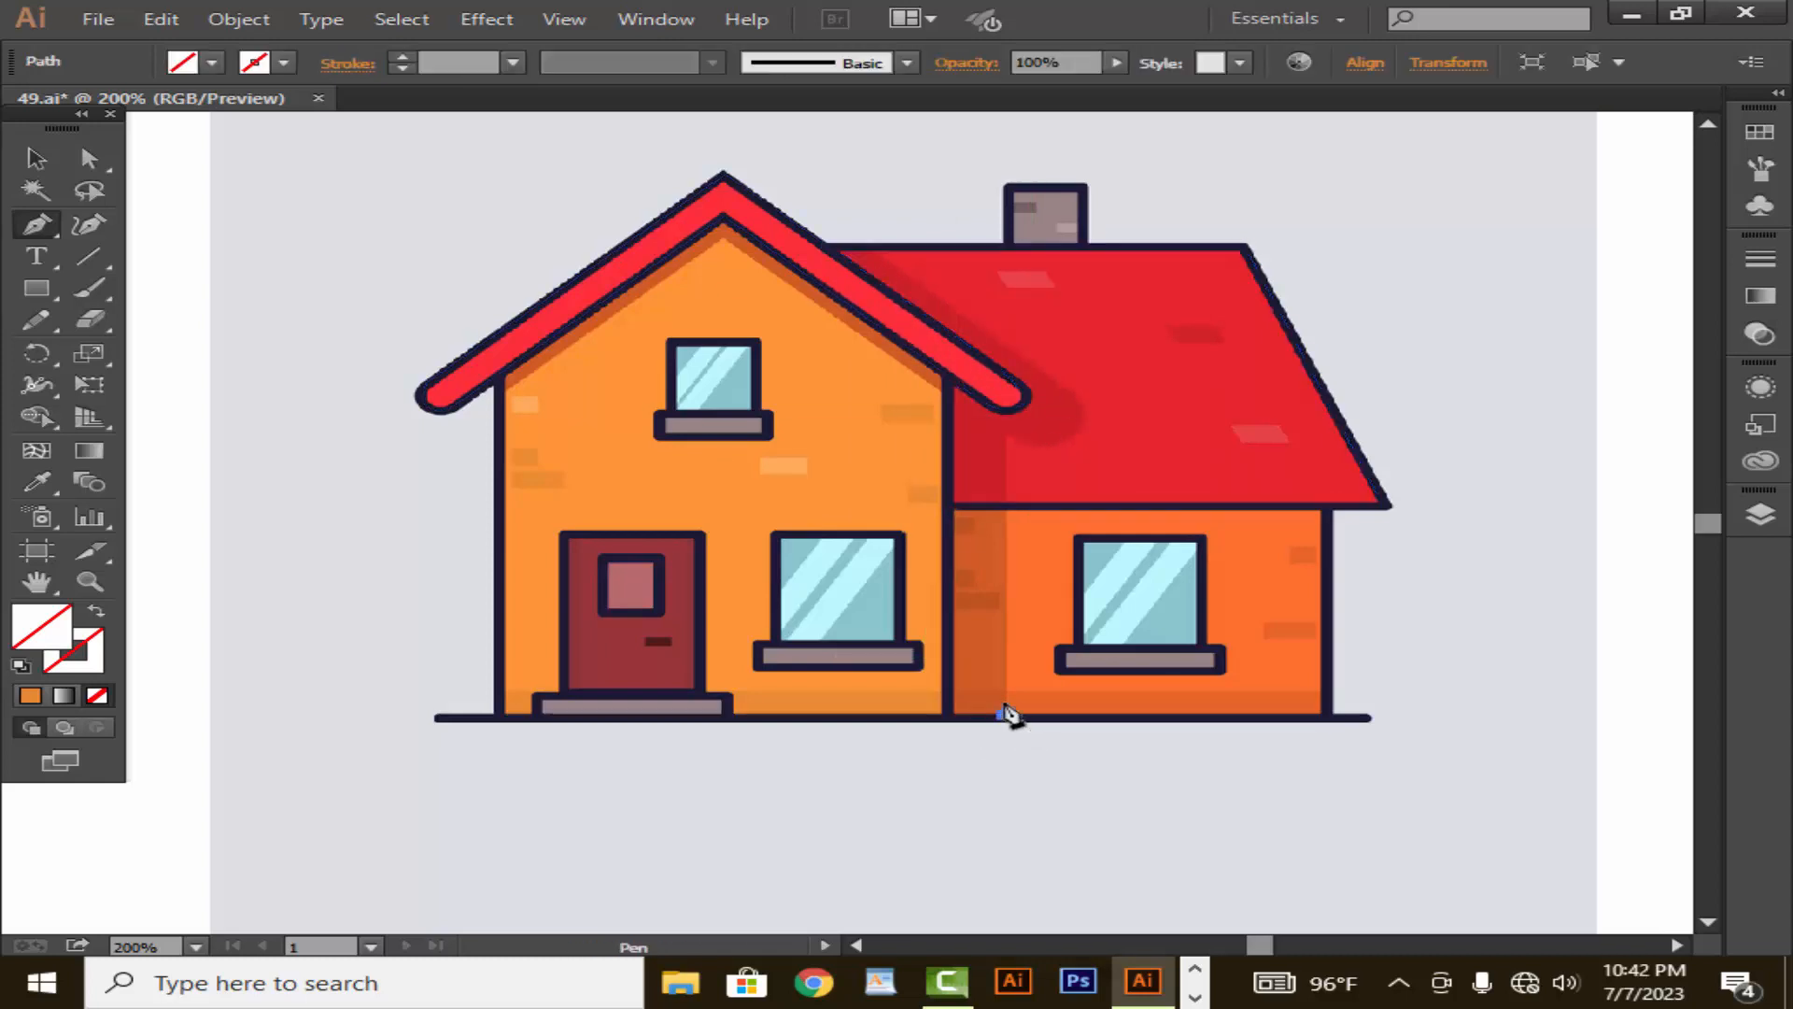
{"action": "left_click_drag", "start_coordinate": [1003, 435], "coordinate": [1039, 372]}
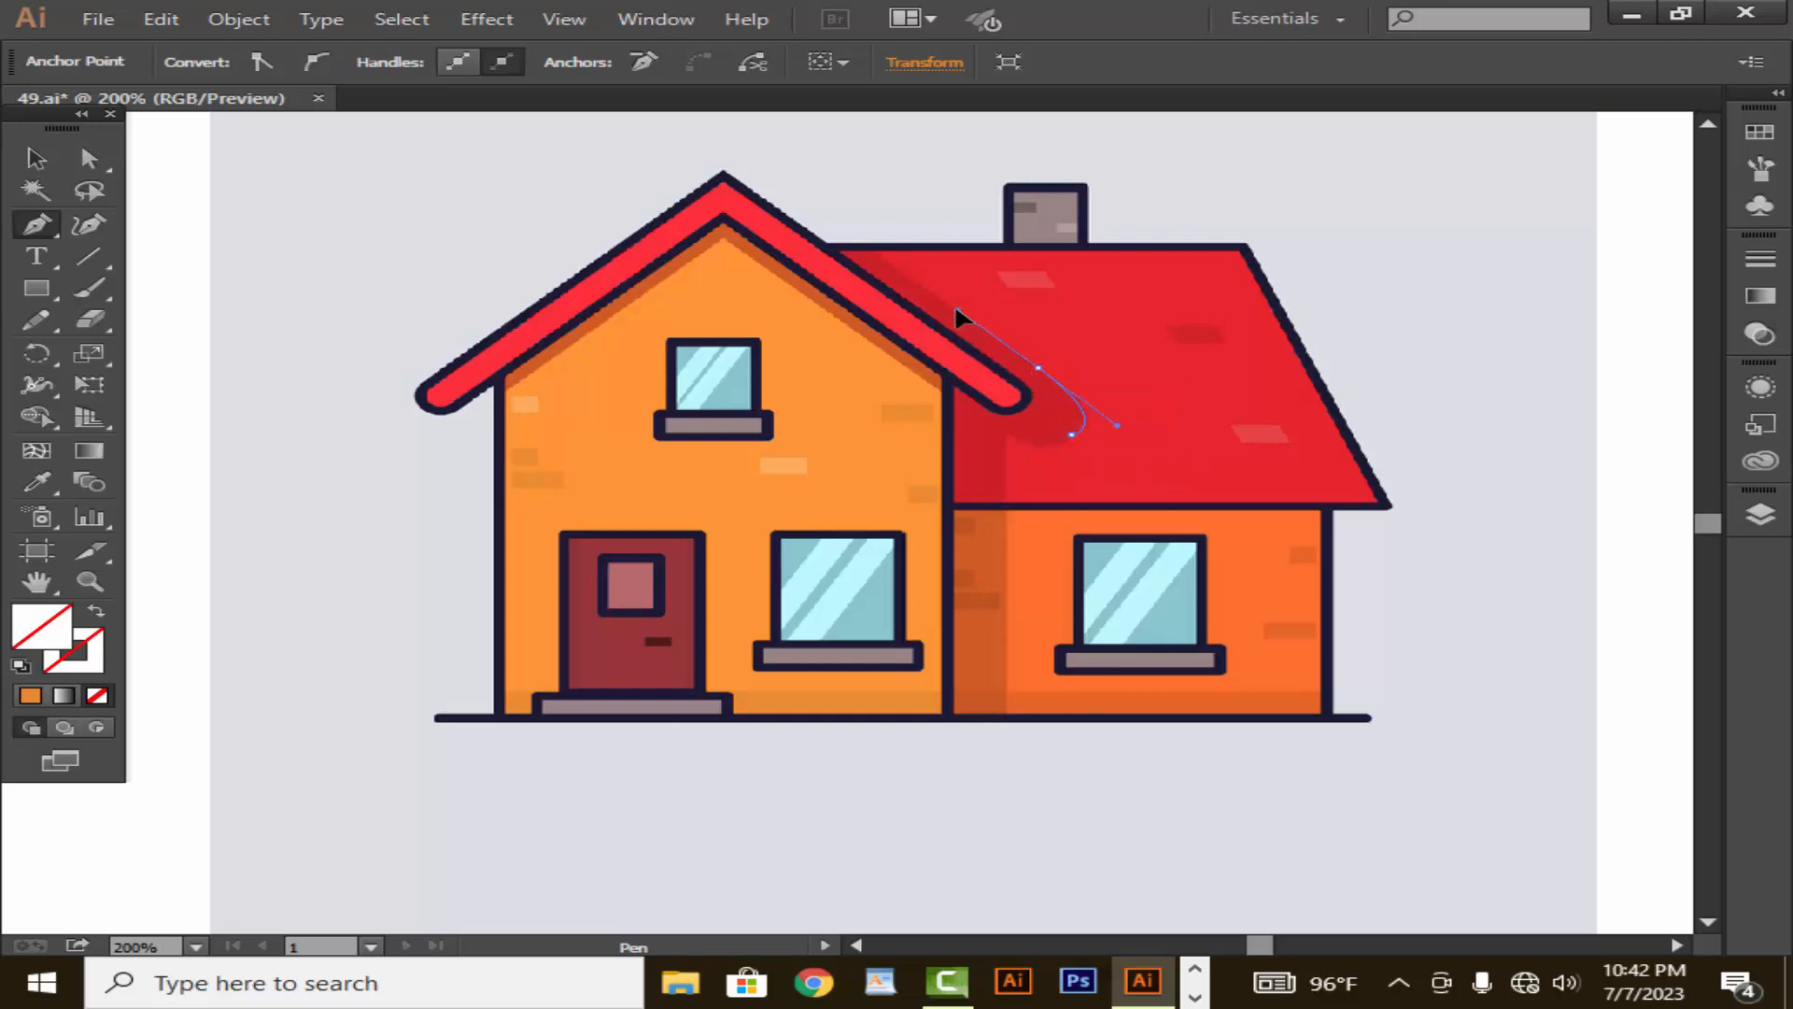
{"action": "left_click_drag", "start_coordinate": [957, 309], "coordinate": [957, 309]}
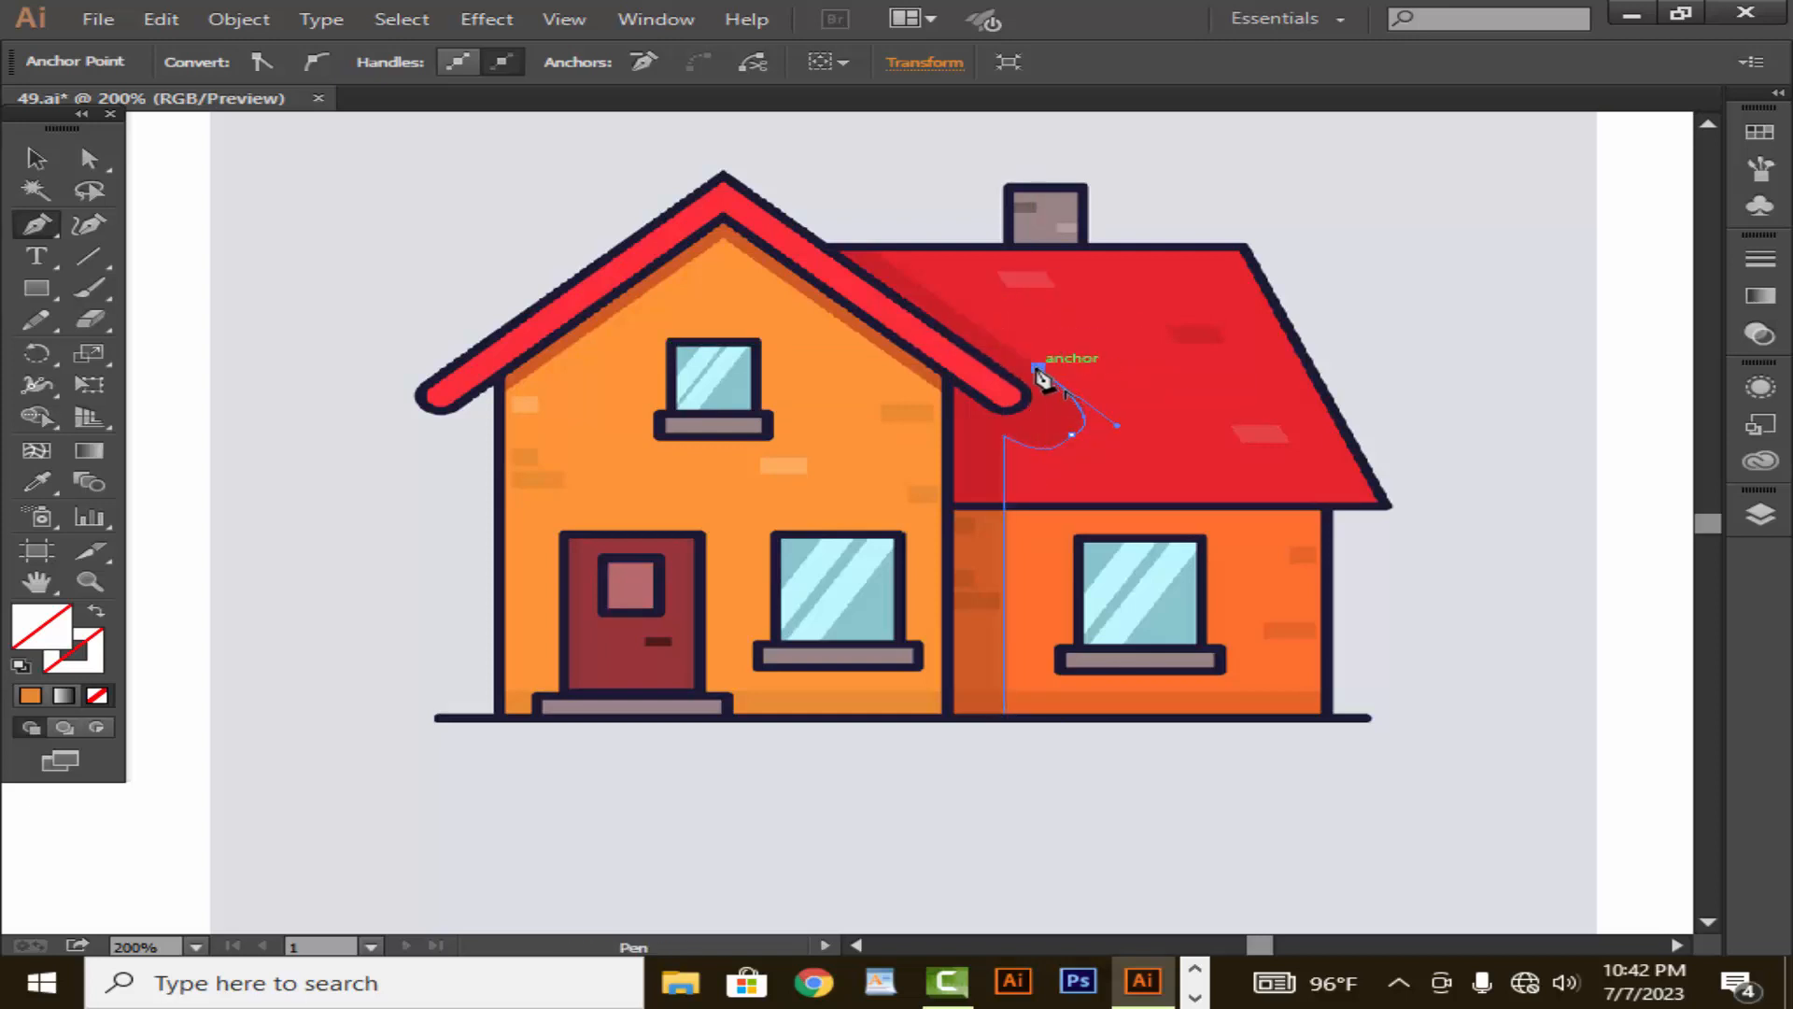
{"action": "left_click_drag", "start_coordinate": [1037, 369], "coordinate": [879, 264]}
{"action": "left_click", "coordinate": [868, 252]}
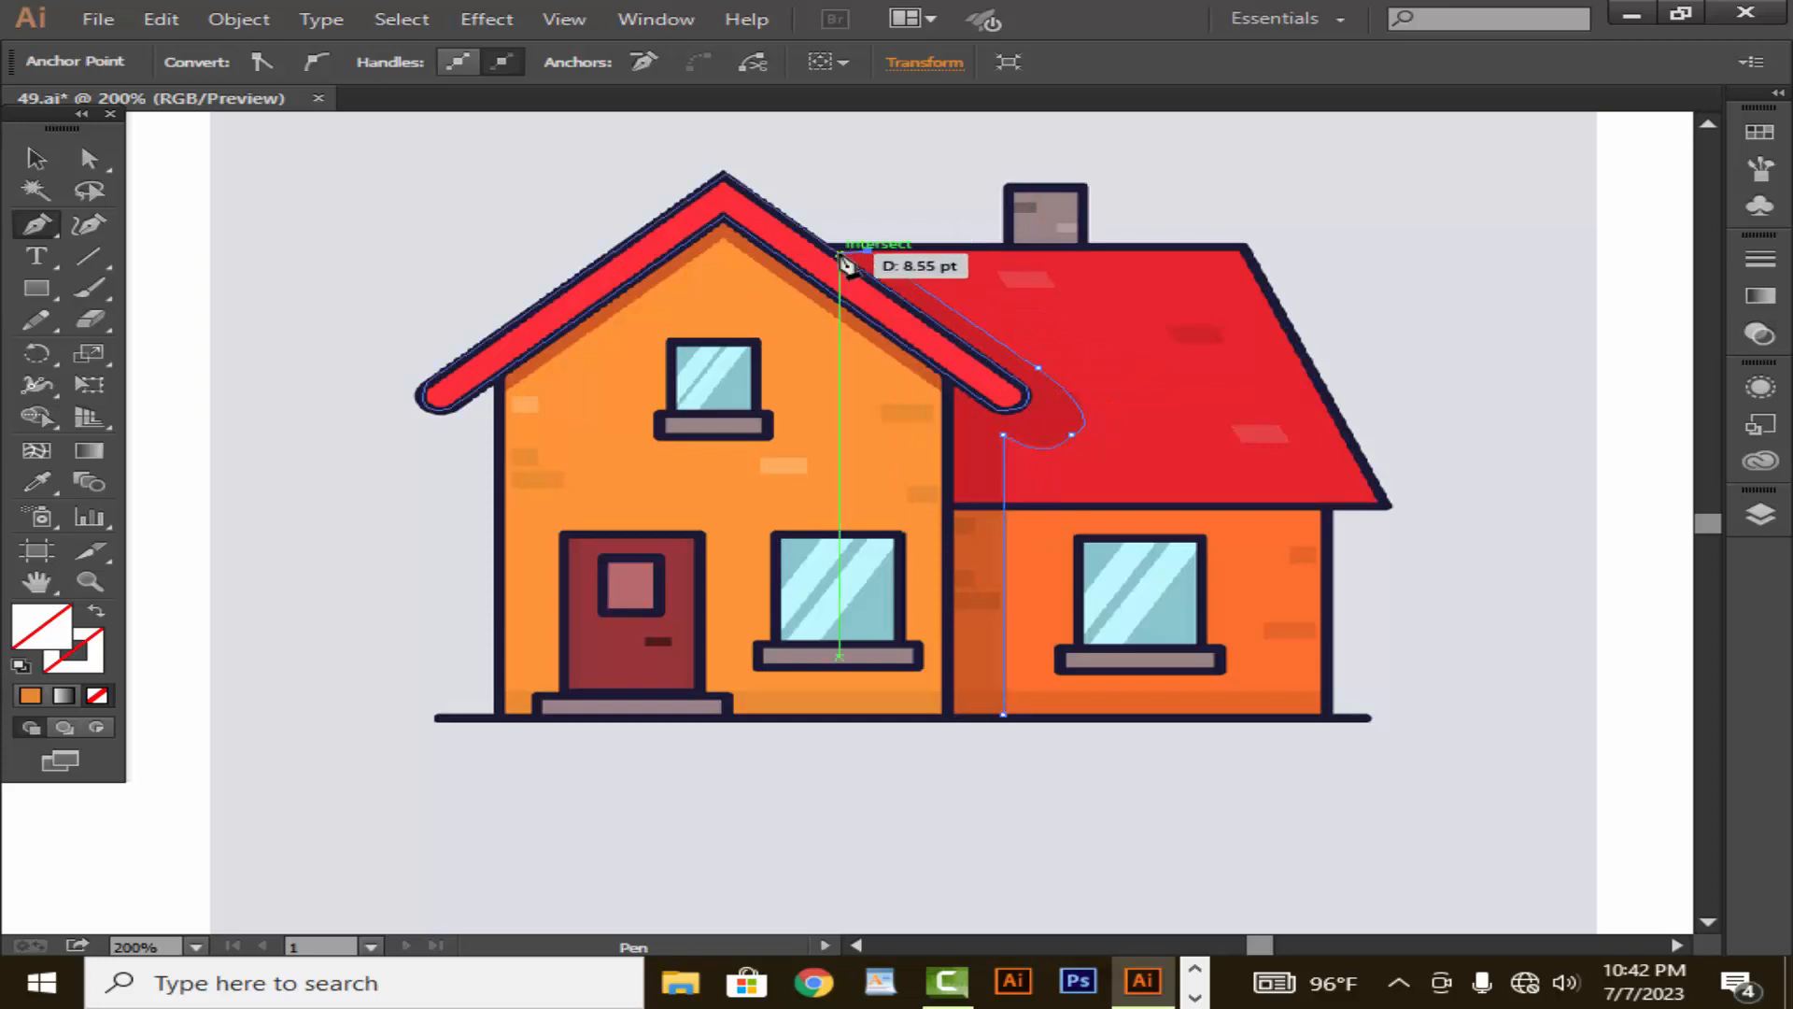
{"action": "left_click", "coordinate": [837, 252]}
{"action": "left_click_drag", "start_coordinate": [1035, 400], "coordinate": [963, 392]}
{"action": "left_click", "coordinate": [953, 378]}
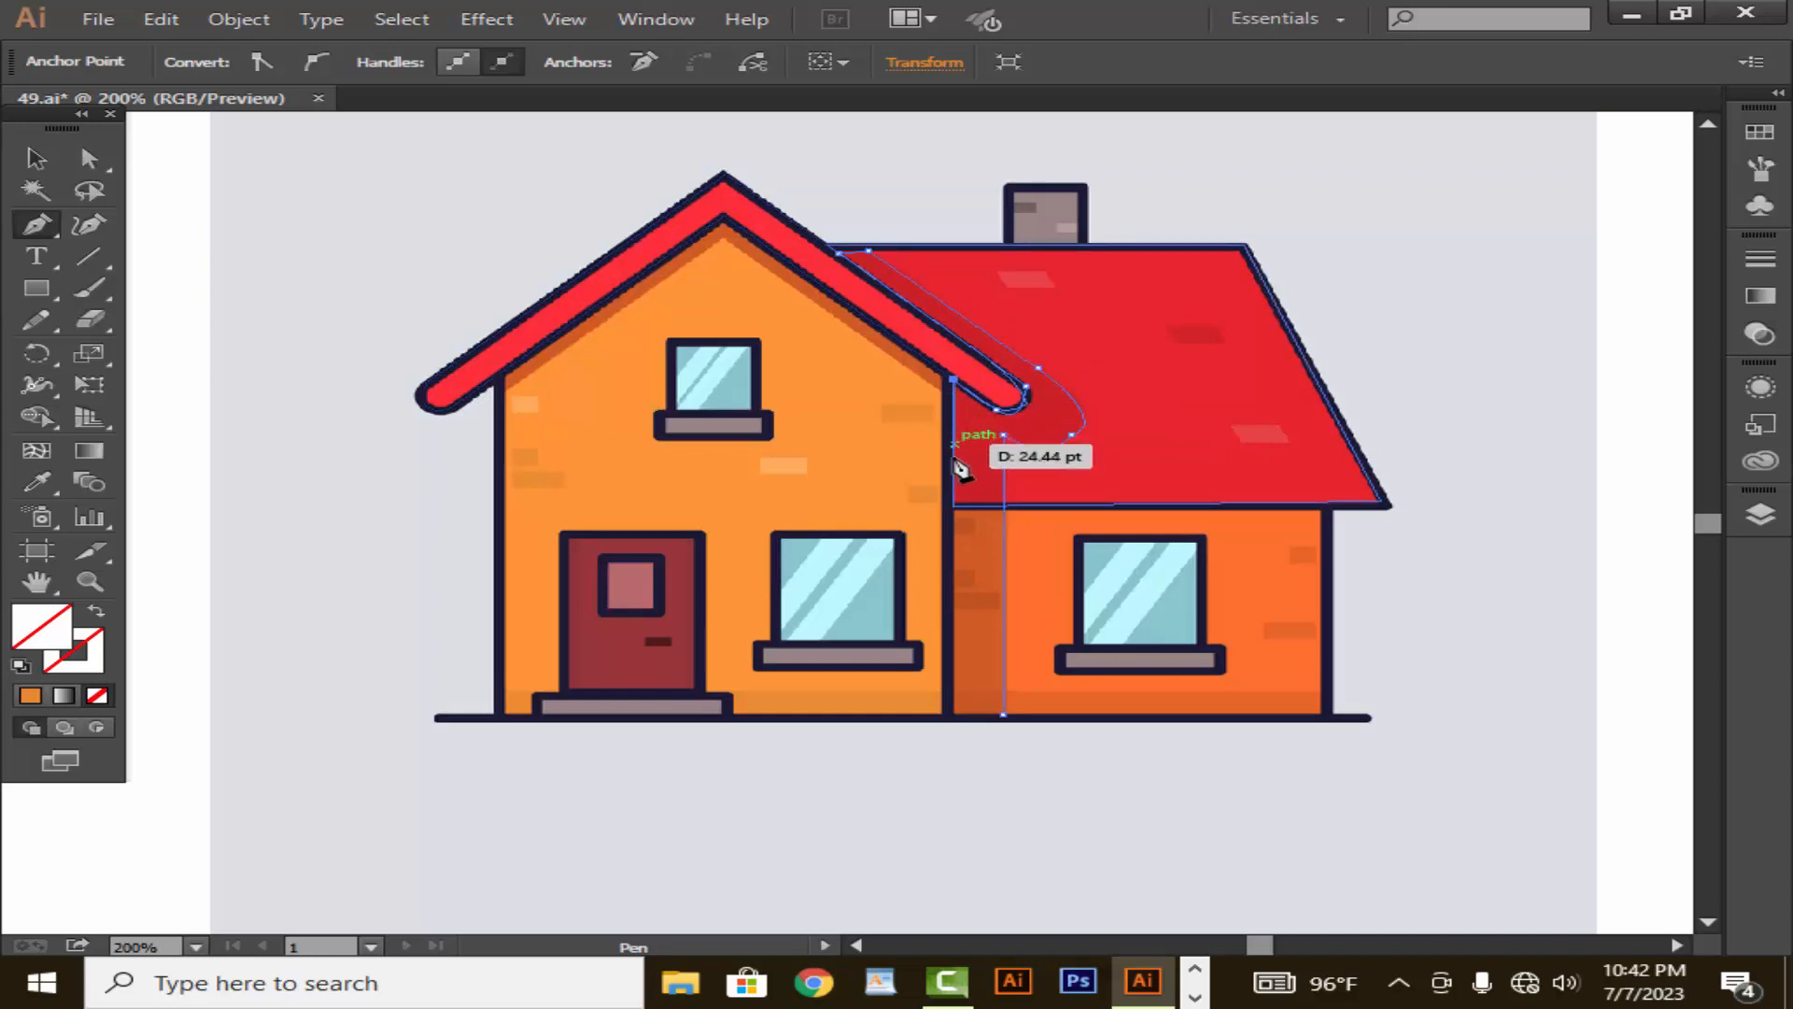
{"action": "left_click", "coordinate": [953, 715]}
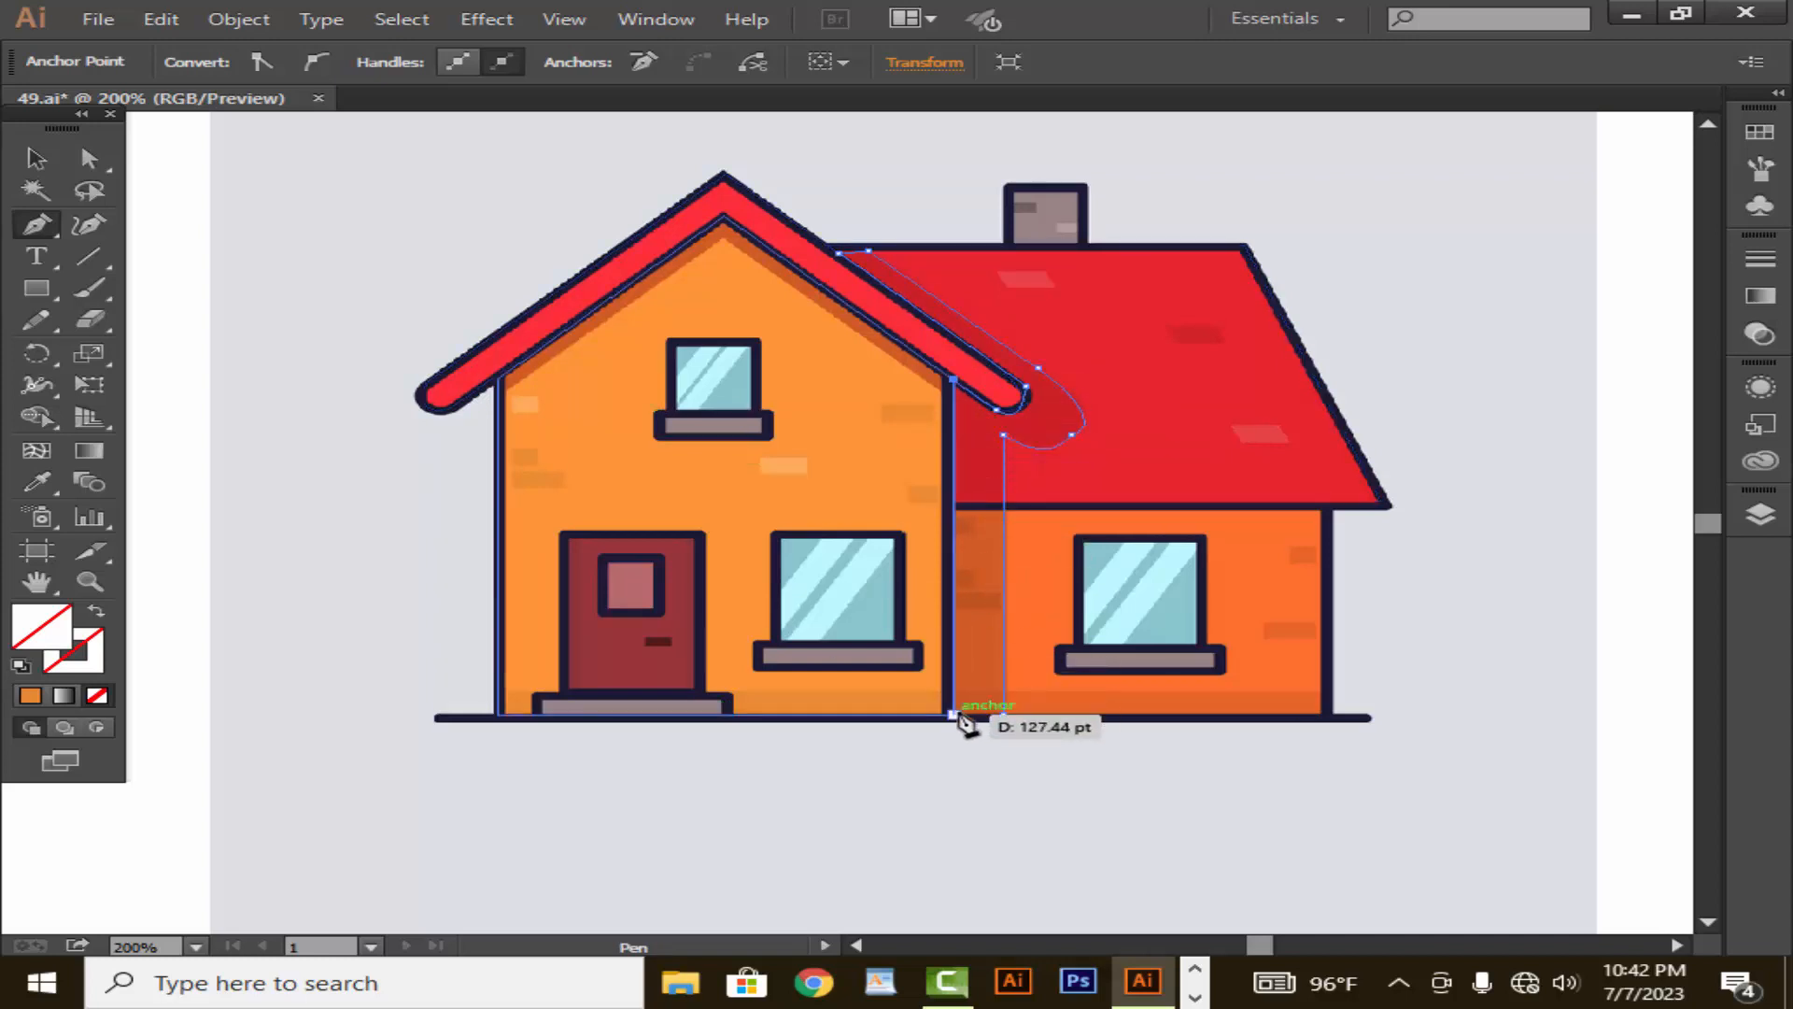
{"action": "left_click", "coordinate": [1003, 715]}
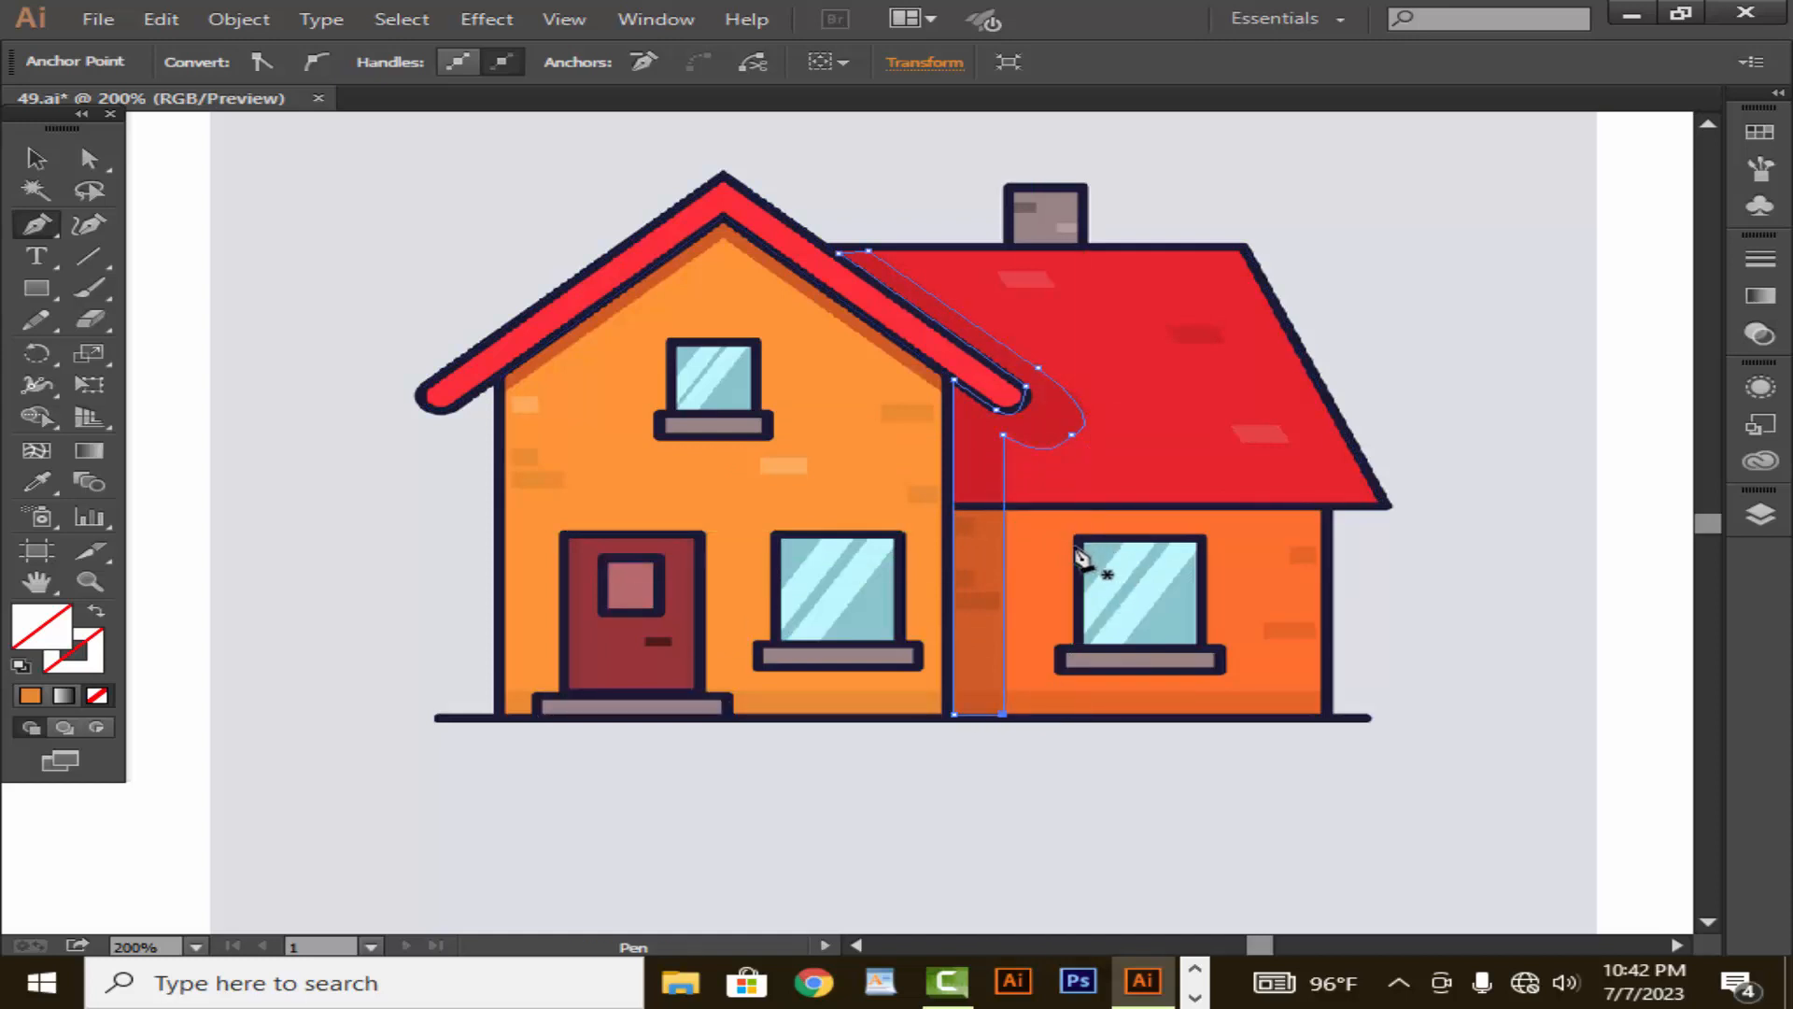
- Trace the side wing's window as a closed rectangle about 36 pt wide
{"action": "left_click", "coordinate": [1075, 534]}
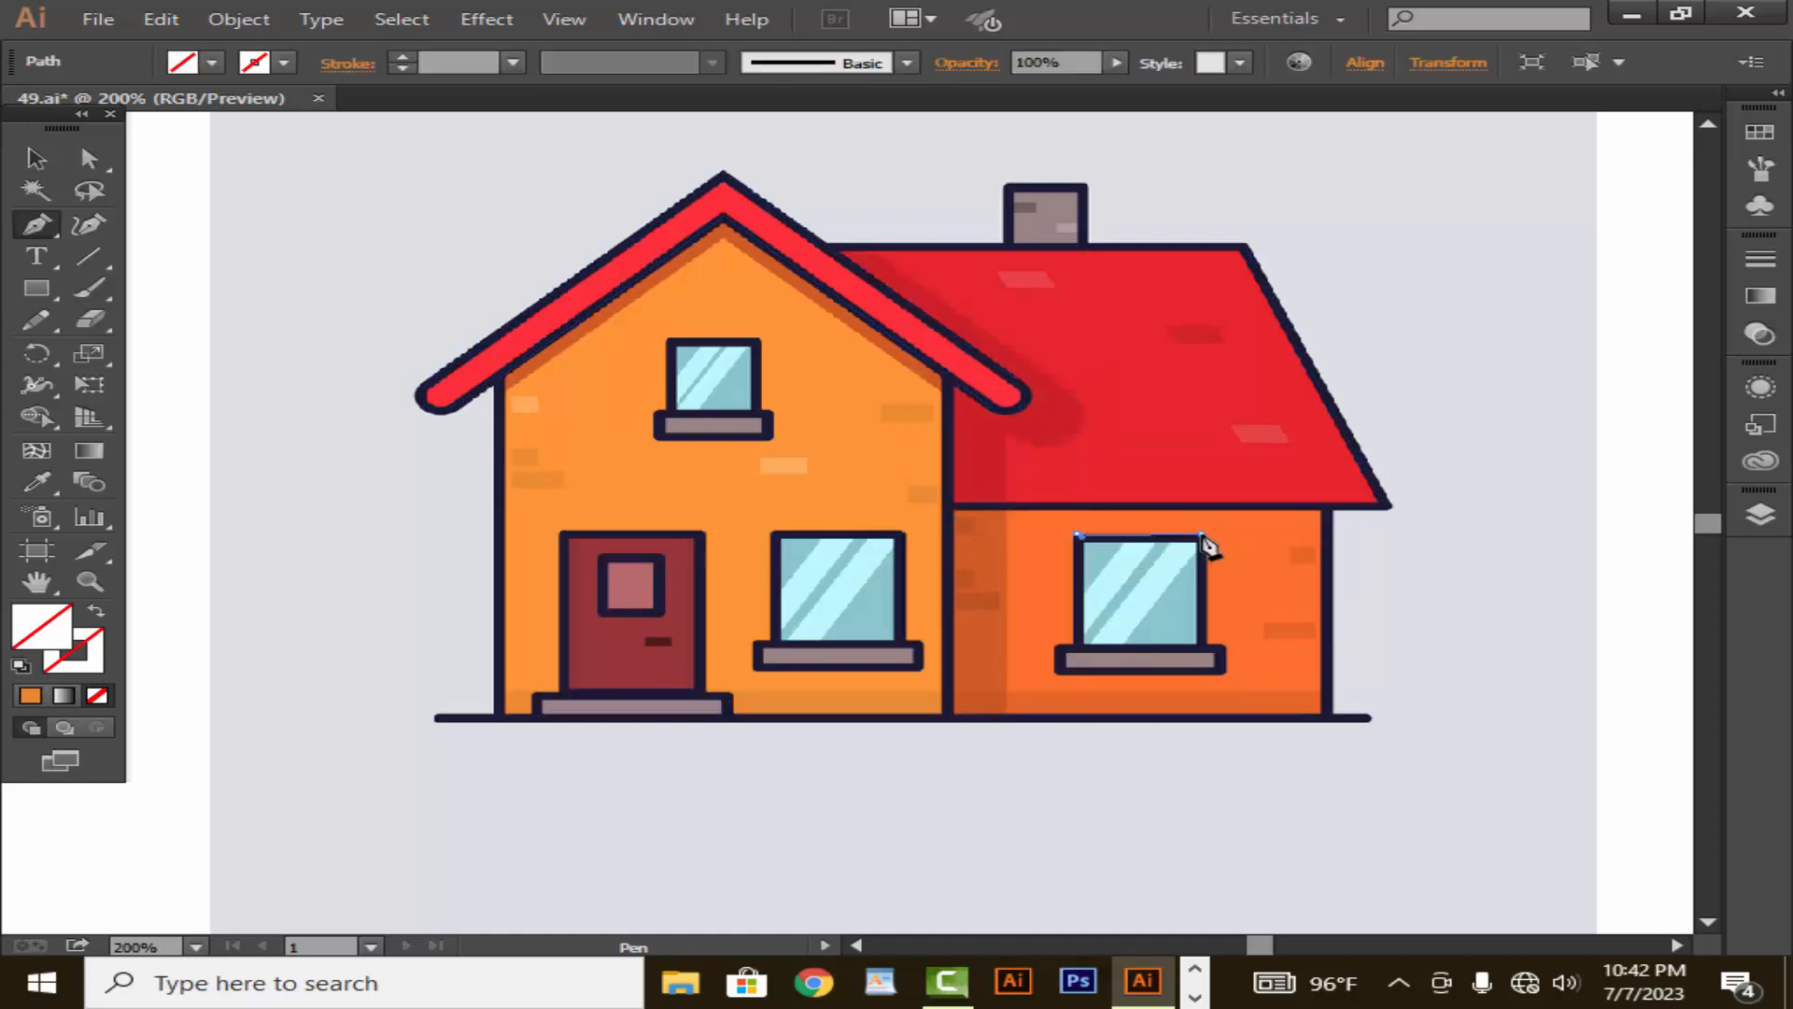
{"action": "left_click", "coordinate": [1202, 535]}
{"action": "left_click", "coordinate": [1203, 643]}
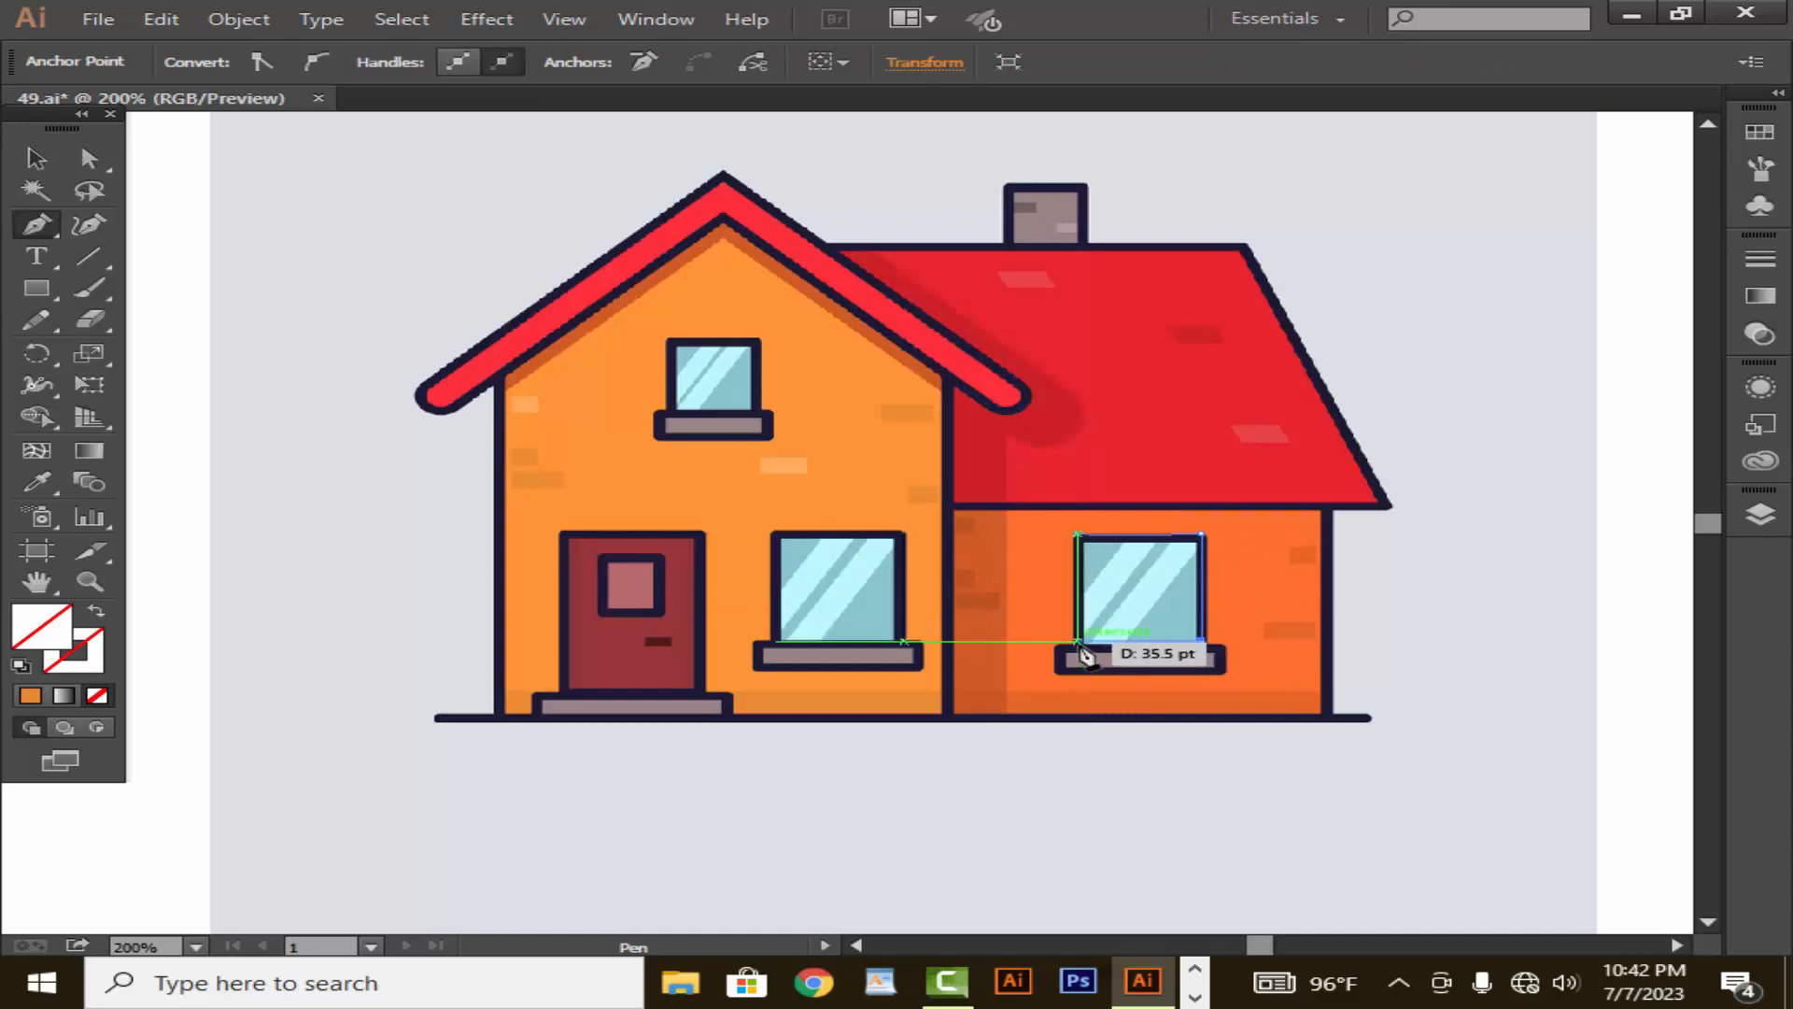
{"action": "left_click", "coordinate": [1077, 643]}
{"action": "left_click", "coordinate": [1077, 534]}
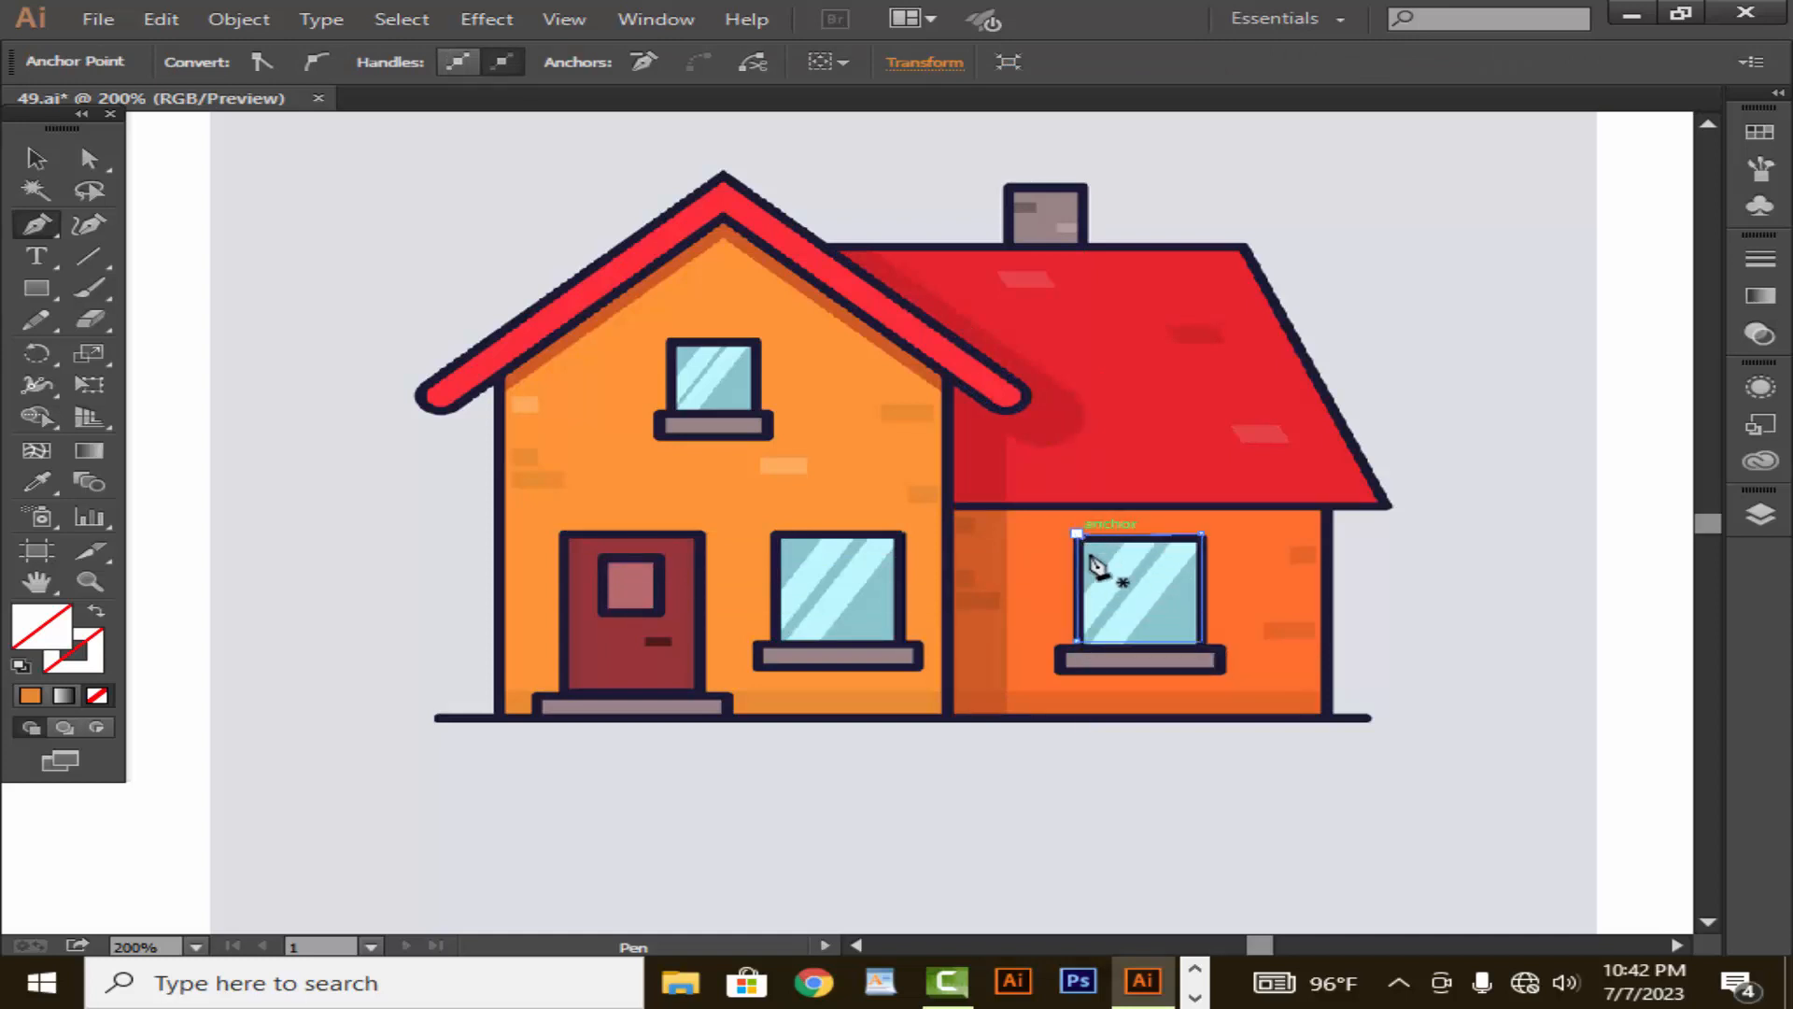
- Trace the grey sill below the side wing's window as a closed rectangle
{"action": "left_click", "coordinate": [1215, 646]}
{"action": "left_click", "coordinate": [1216, 671]}
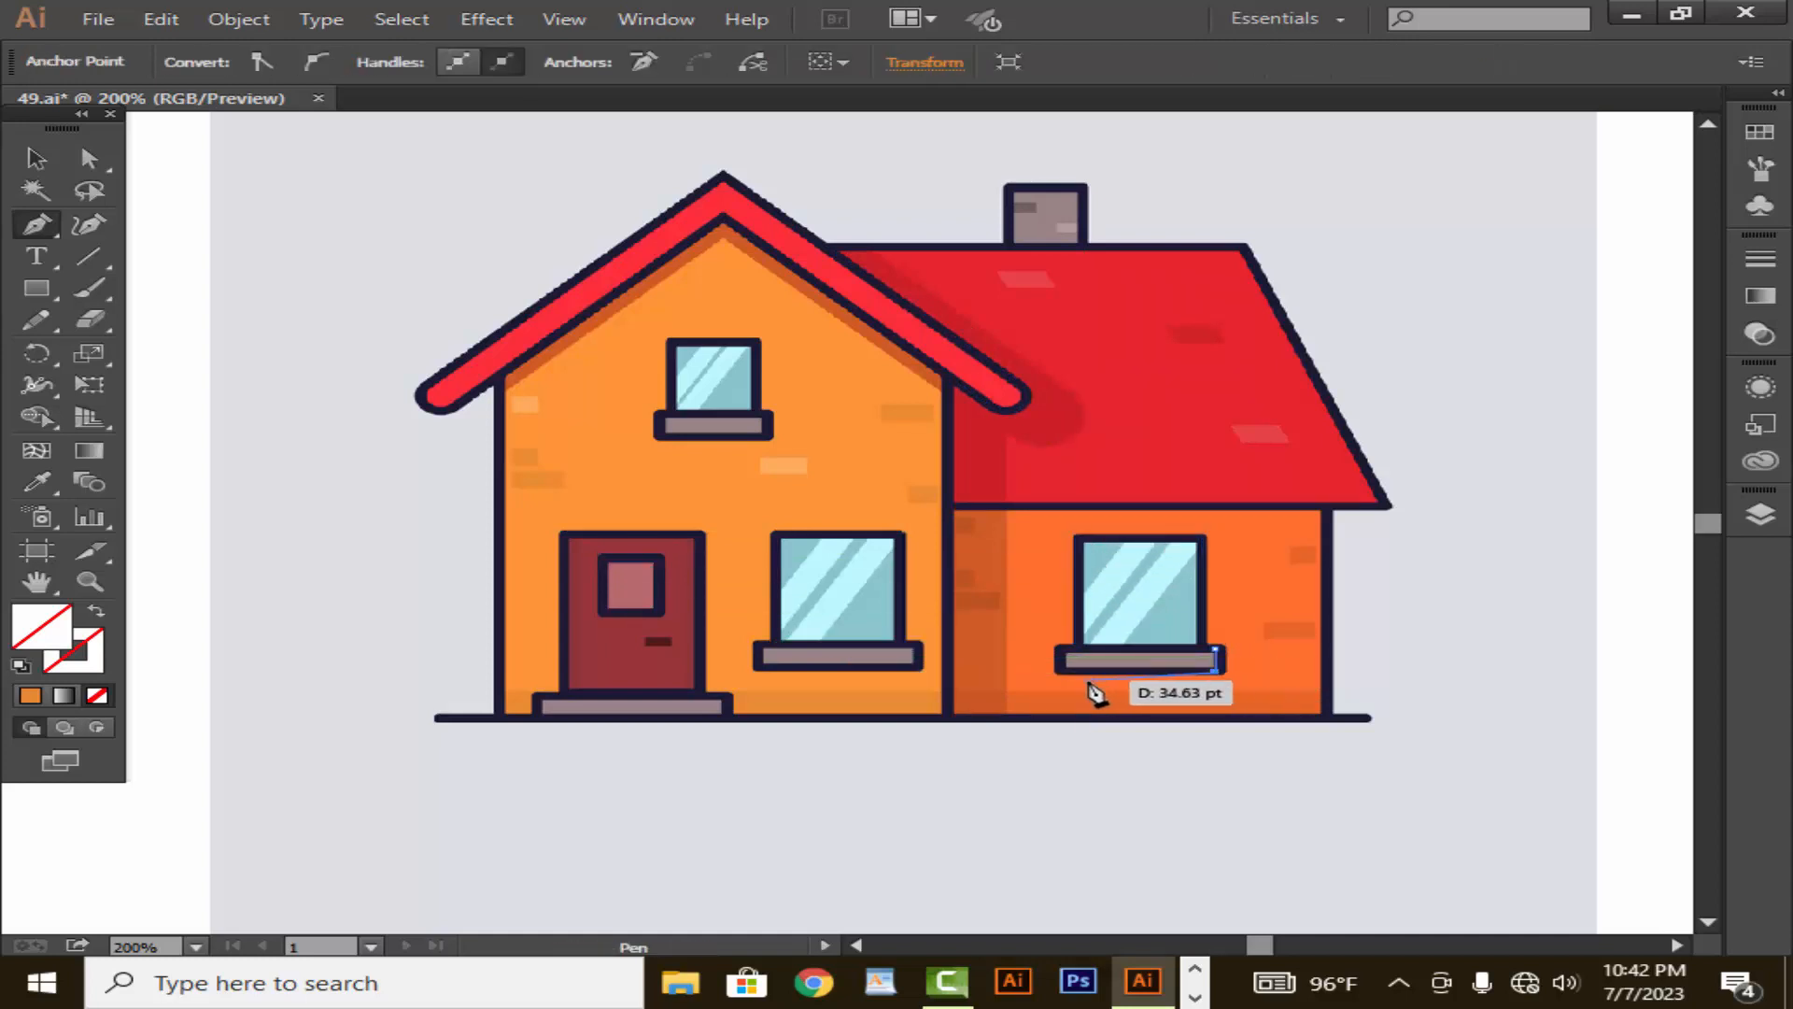
{"action": "left_click", "coordinate": [1059, 670]}
{"action": "left_click", "coordinate": [1059, 646]}
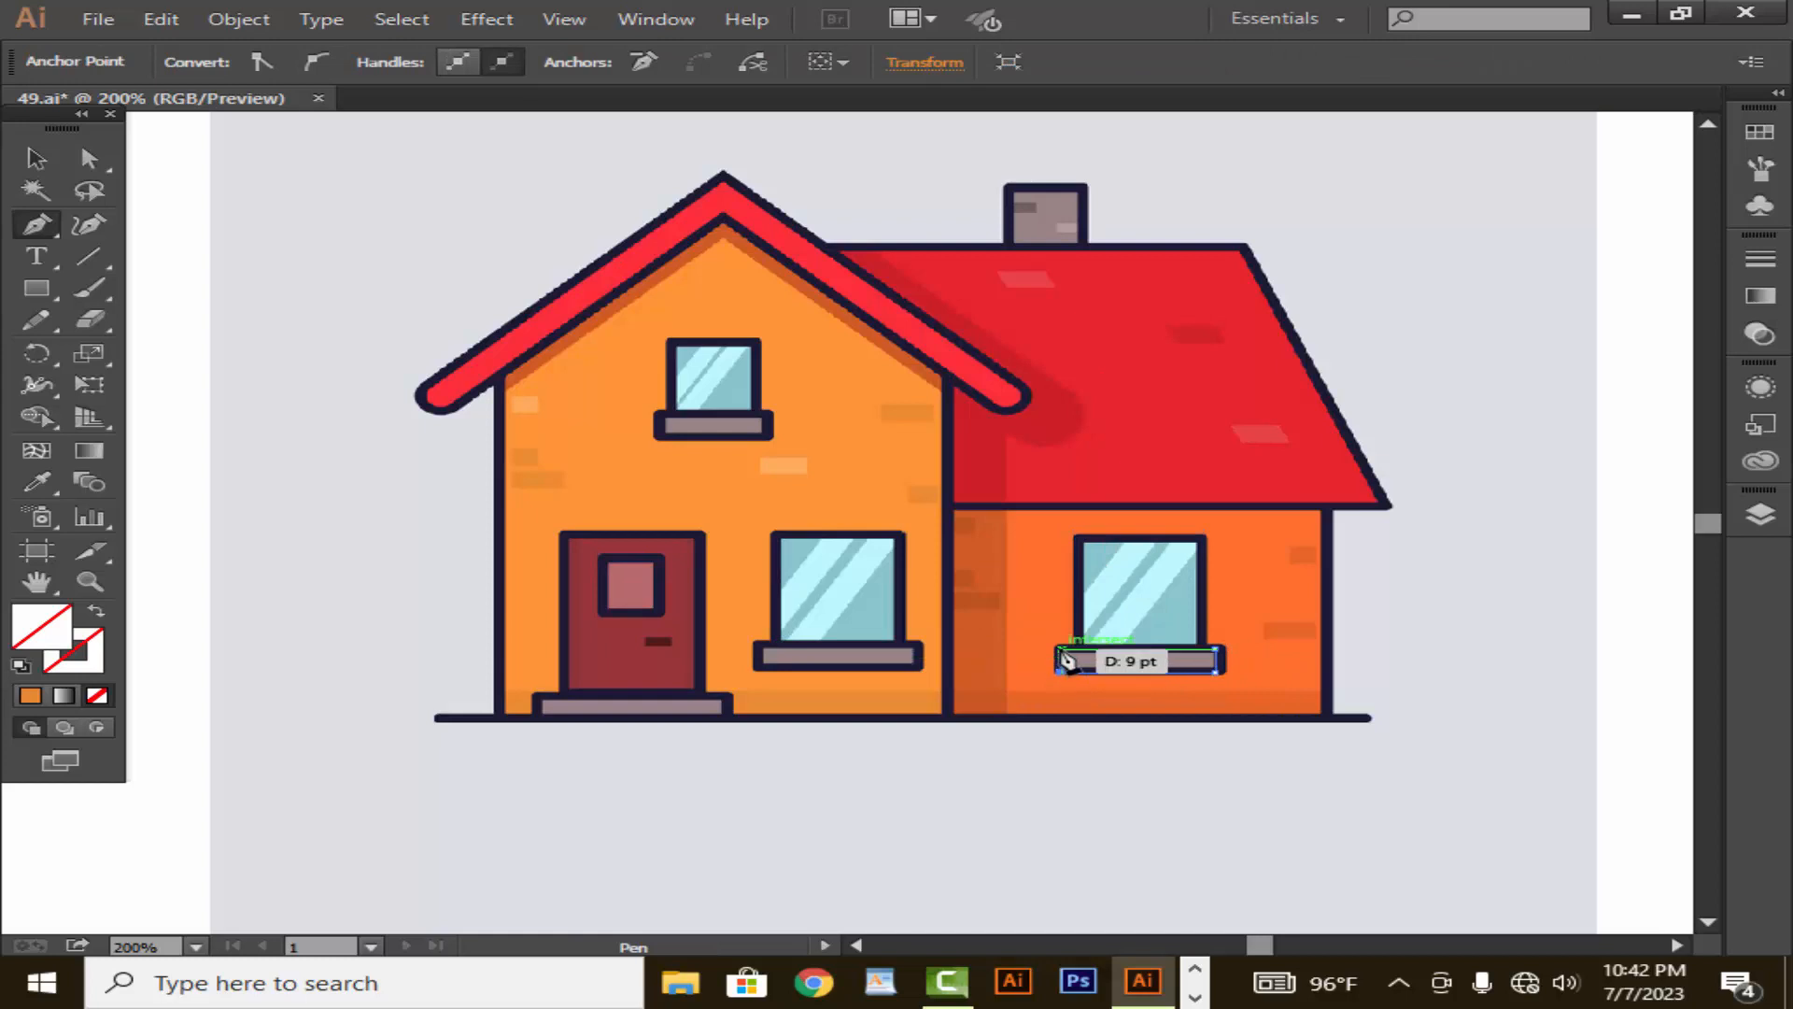
{"action": "left_click", "coordinate": [1216, 648]}
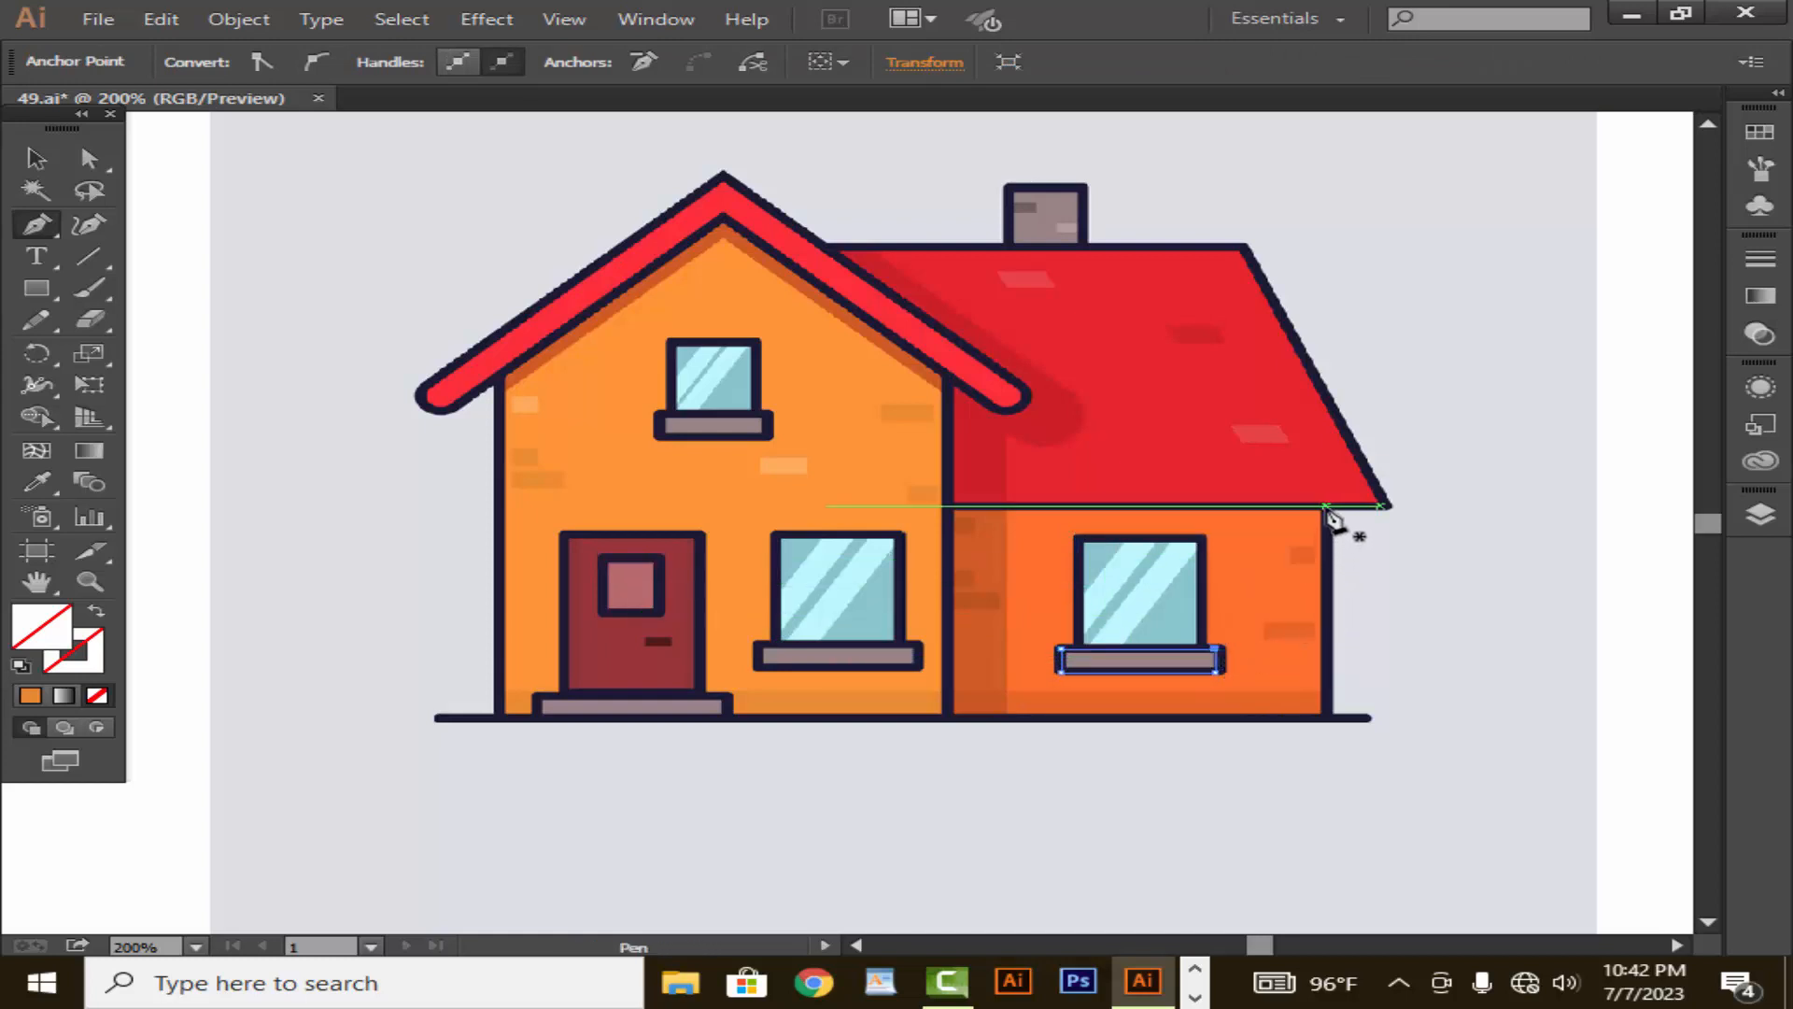
- Trace the side wing's orange wall as a closed rectangle about 106 pt wide, from the roof edge to the ground line
{"action": "left_click", "coordinate": [1326, 507]}
{"action": "left_click", "coordinate": [1326, 715]}
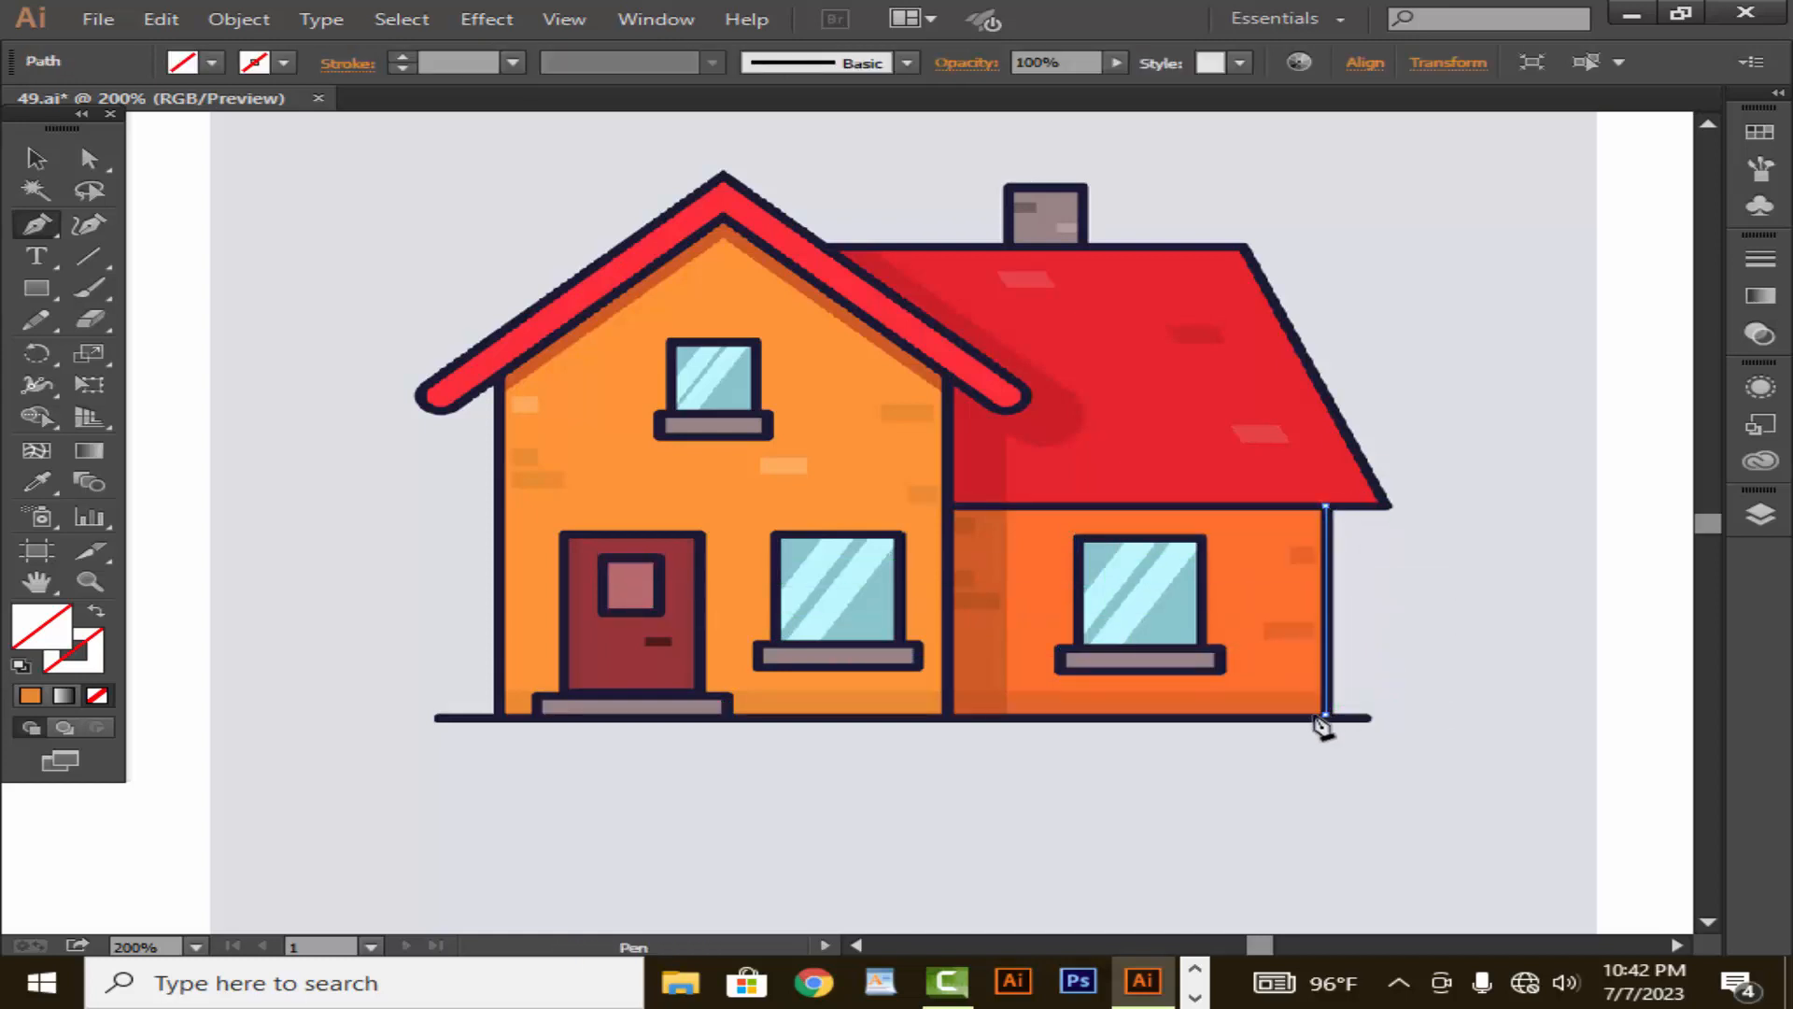
{"action": "left_click", "coordinate": [952, 715]}
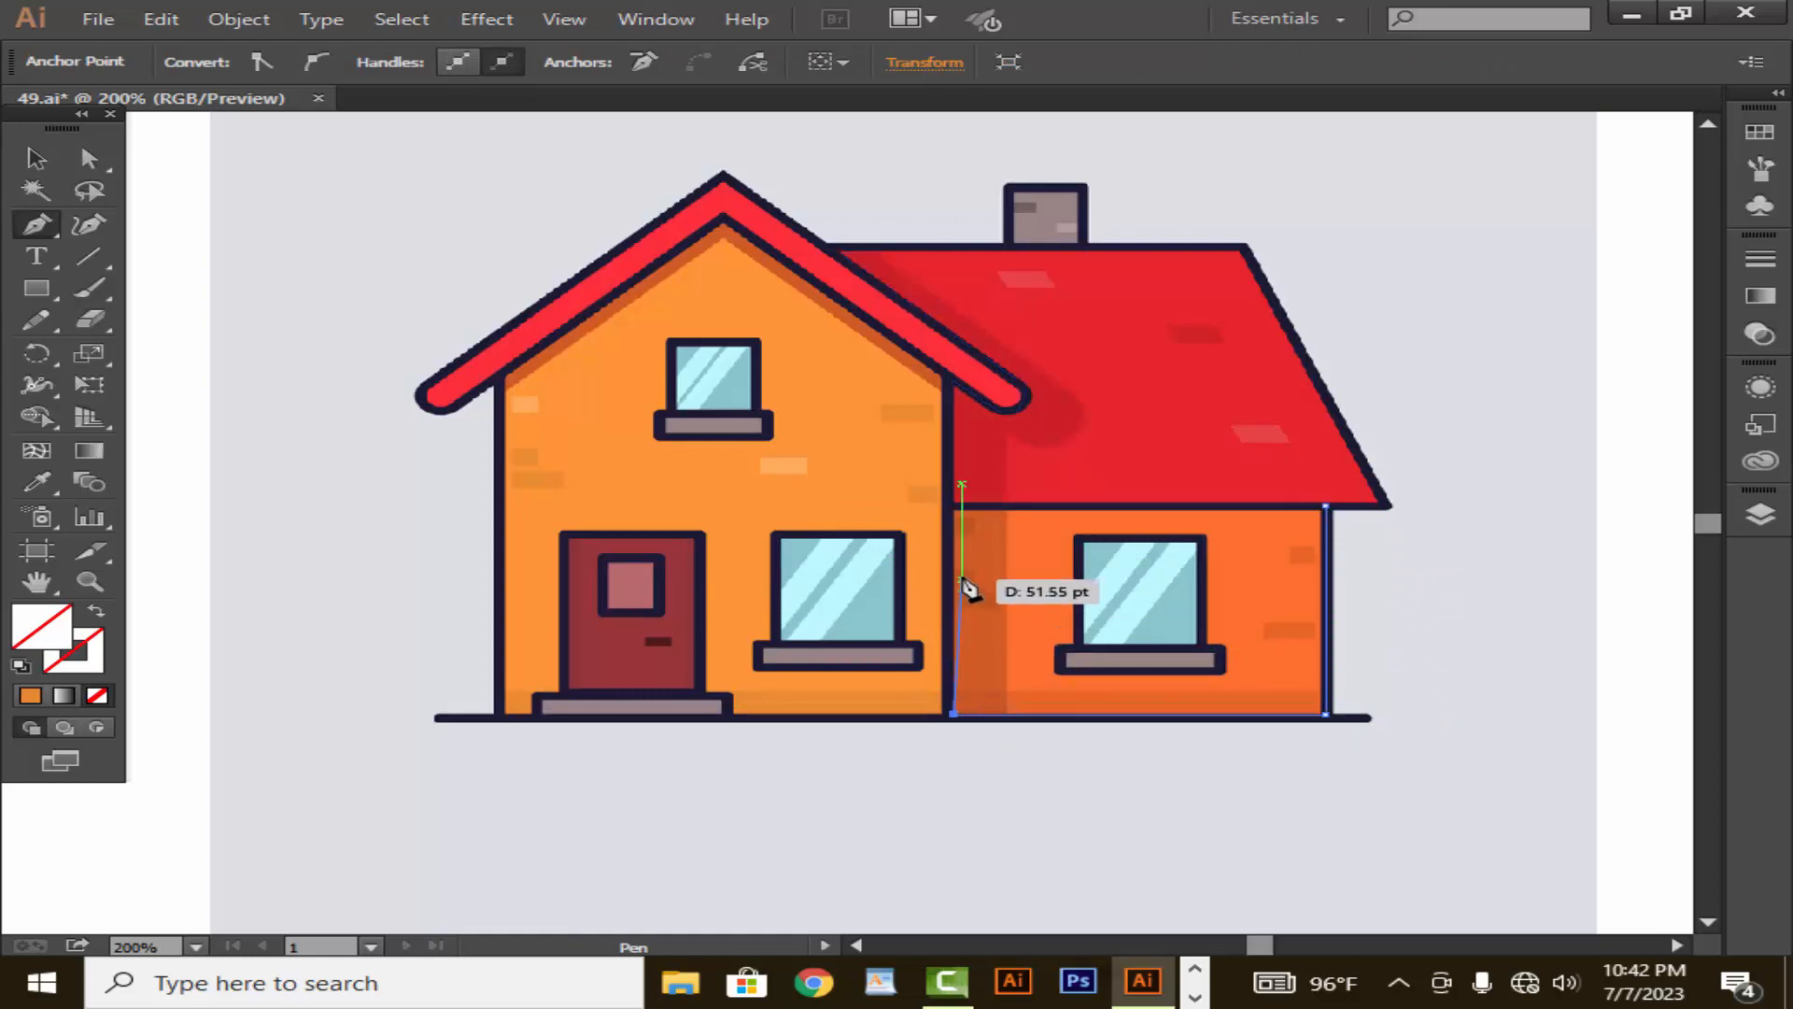
{"action": "left_click", "coordinate": [952, 506]}
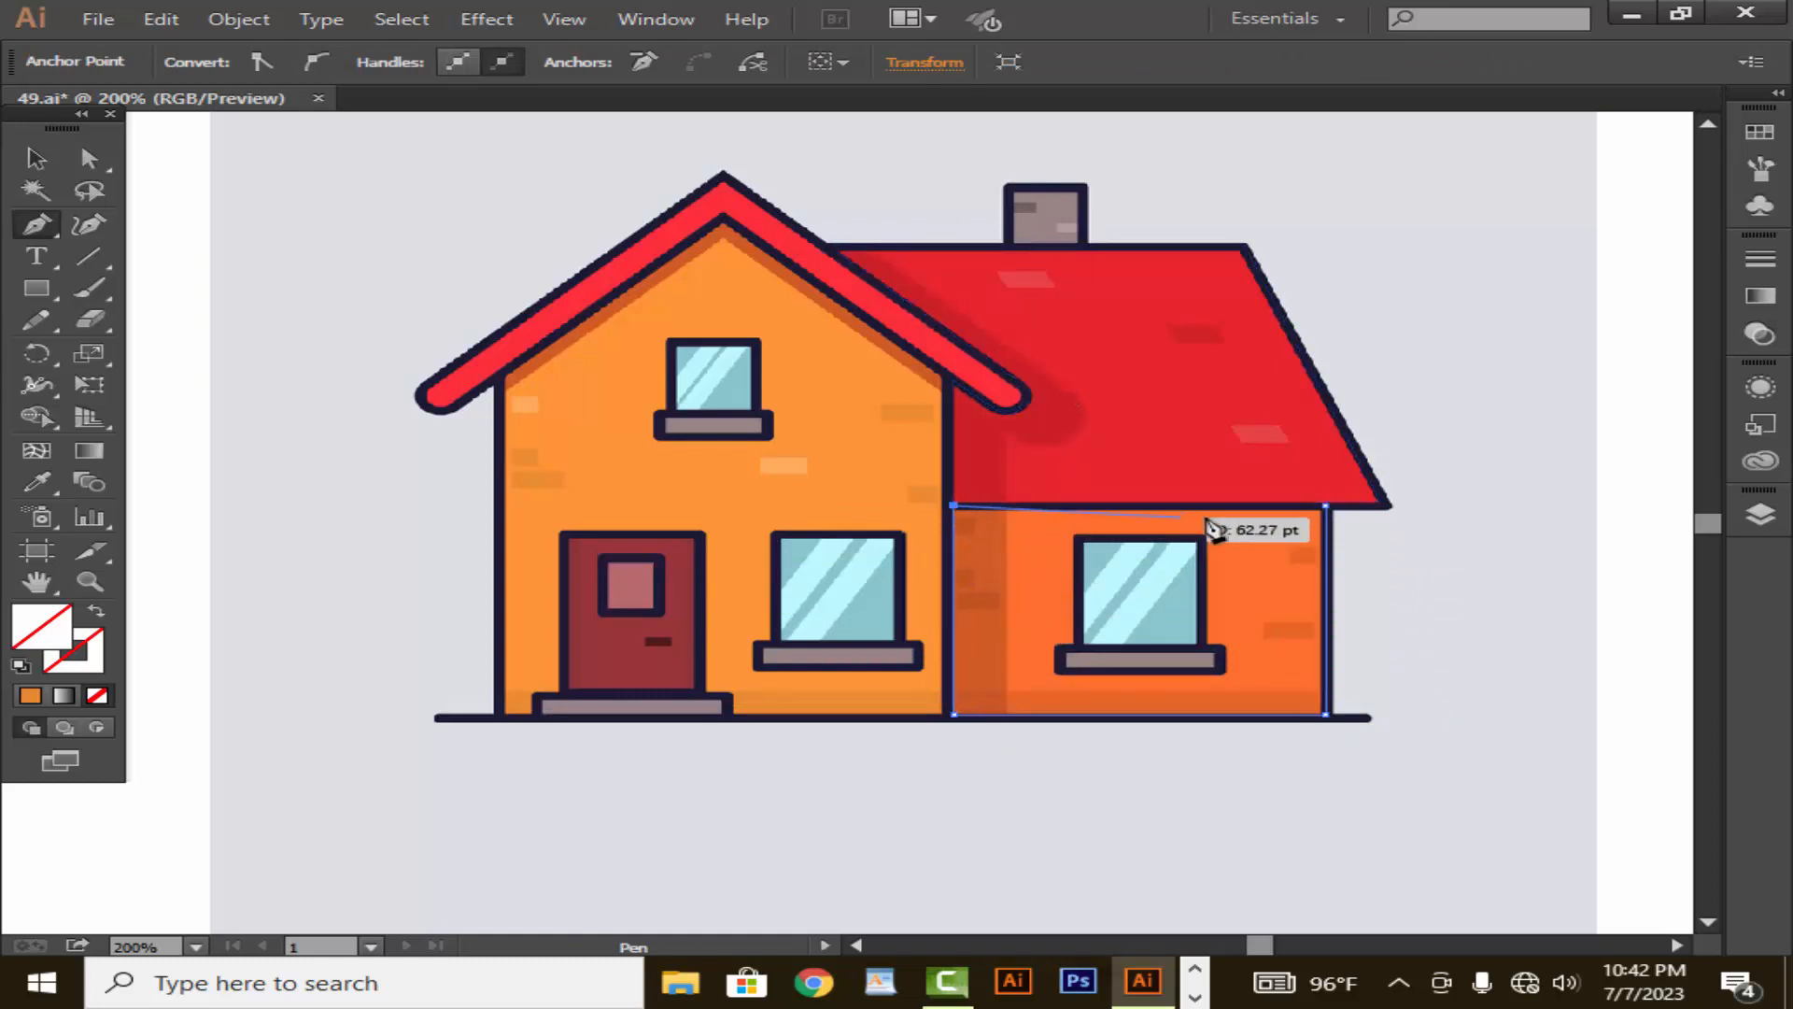
{"action": "left_click", "coordinate": [1326, 506]}
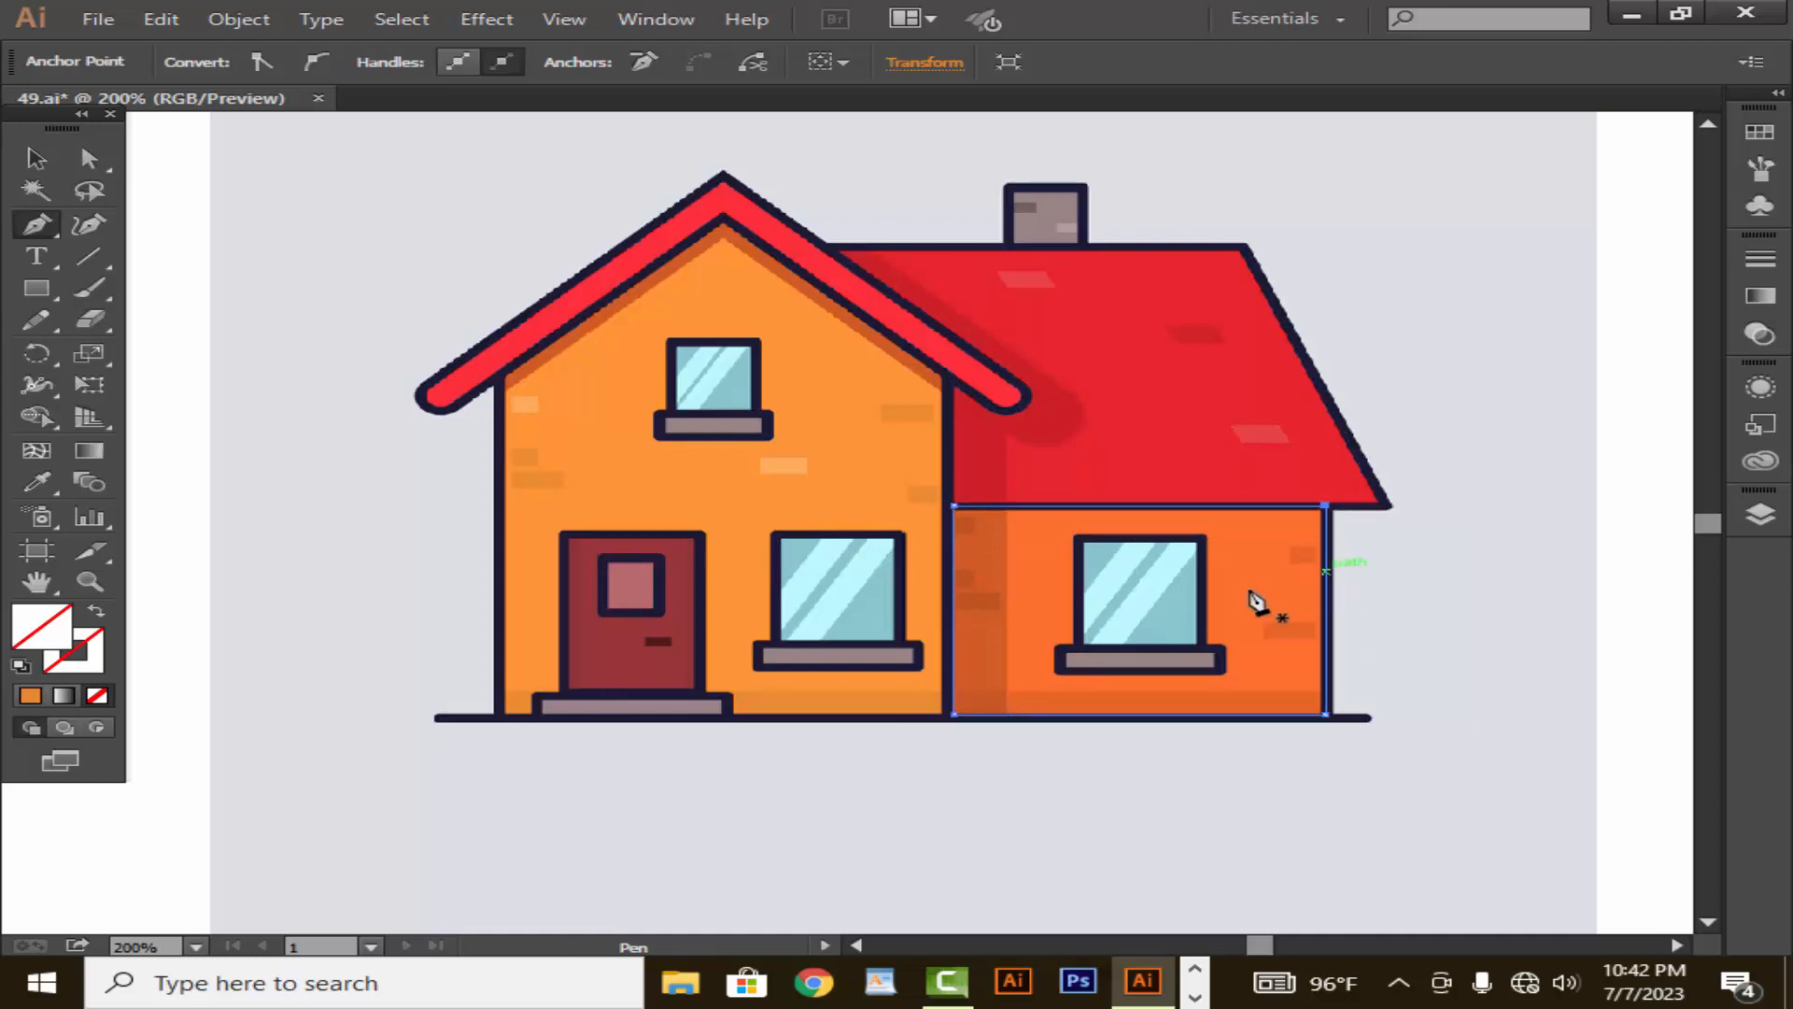
- Trace the darker strip along the base of the side wing's wall as a closed path
{"action": "left_click", "coordinate": [954, 692]}
{"action": "left_click", "coordinate": [1320, 693]}
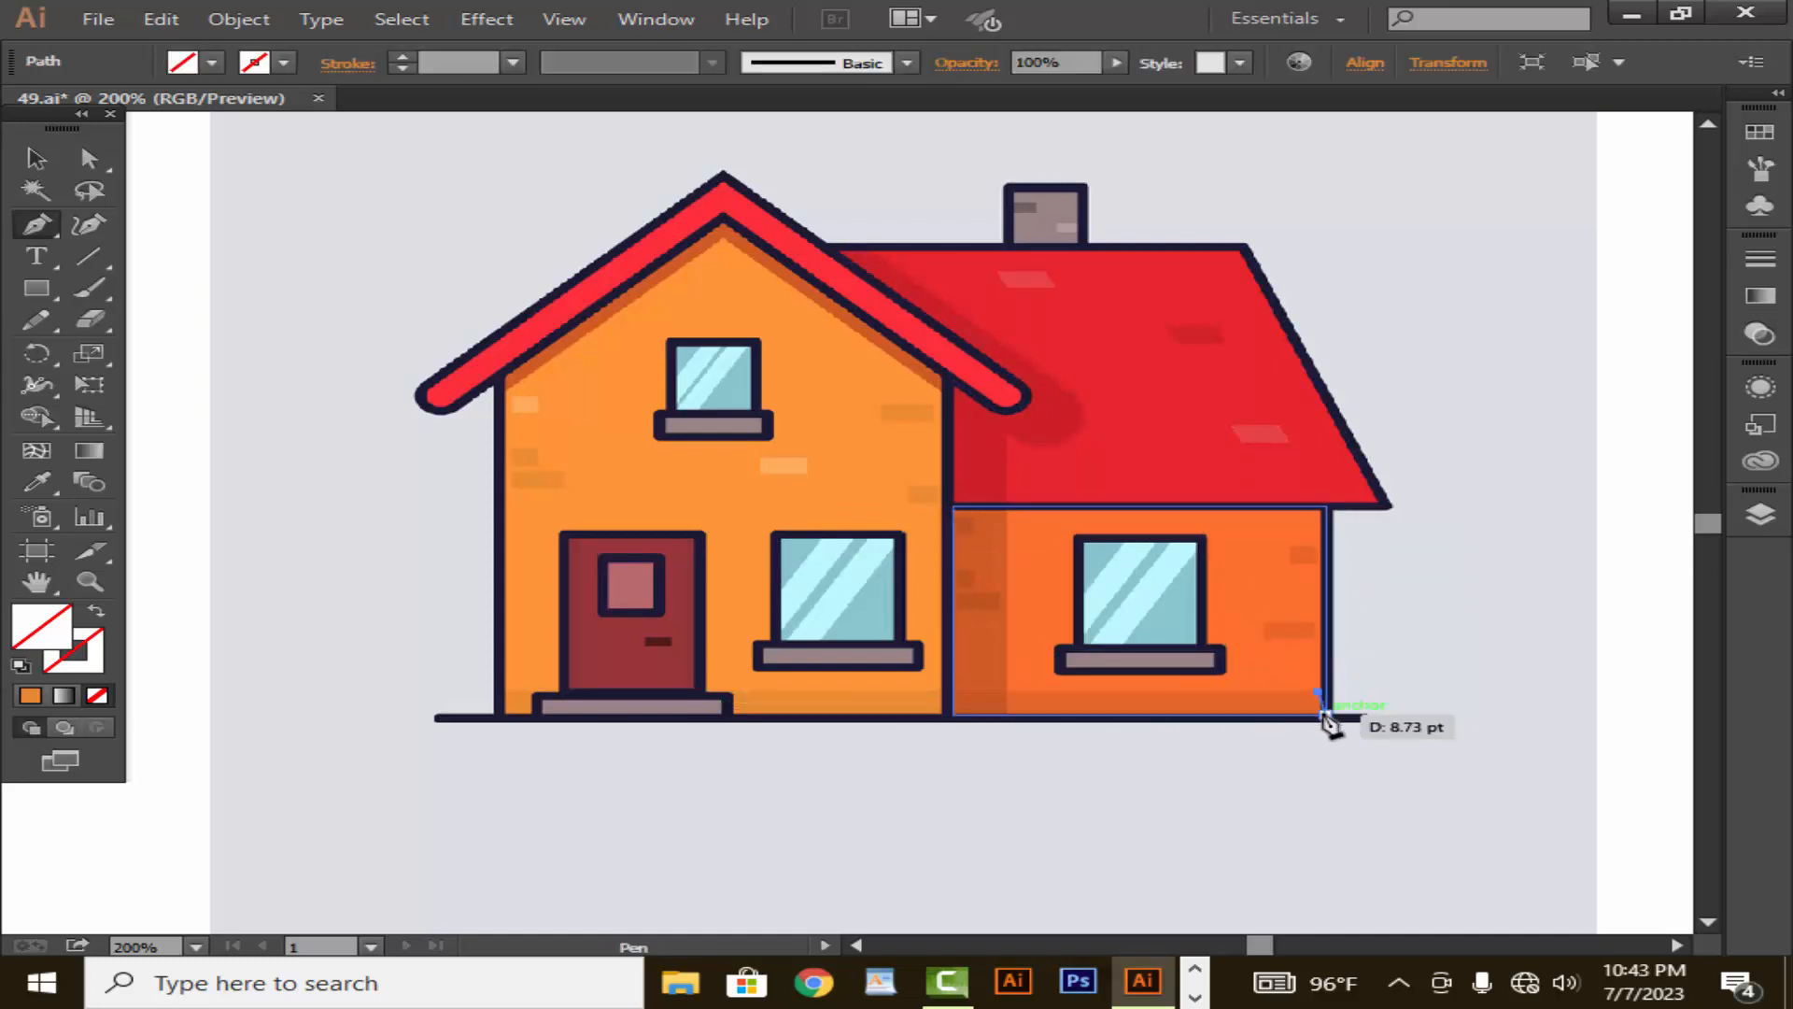
{"action": "left_click", "coordinate": [1326, 715]}
{"action": "left_click", "coordinate": [953, 715]}
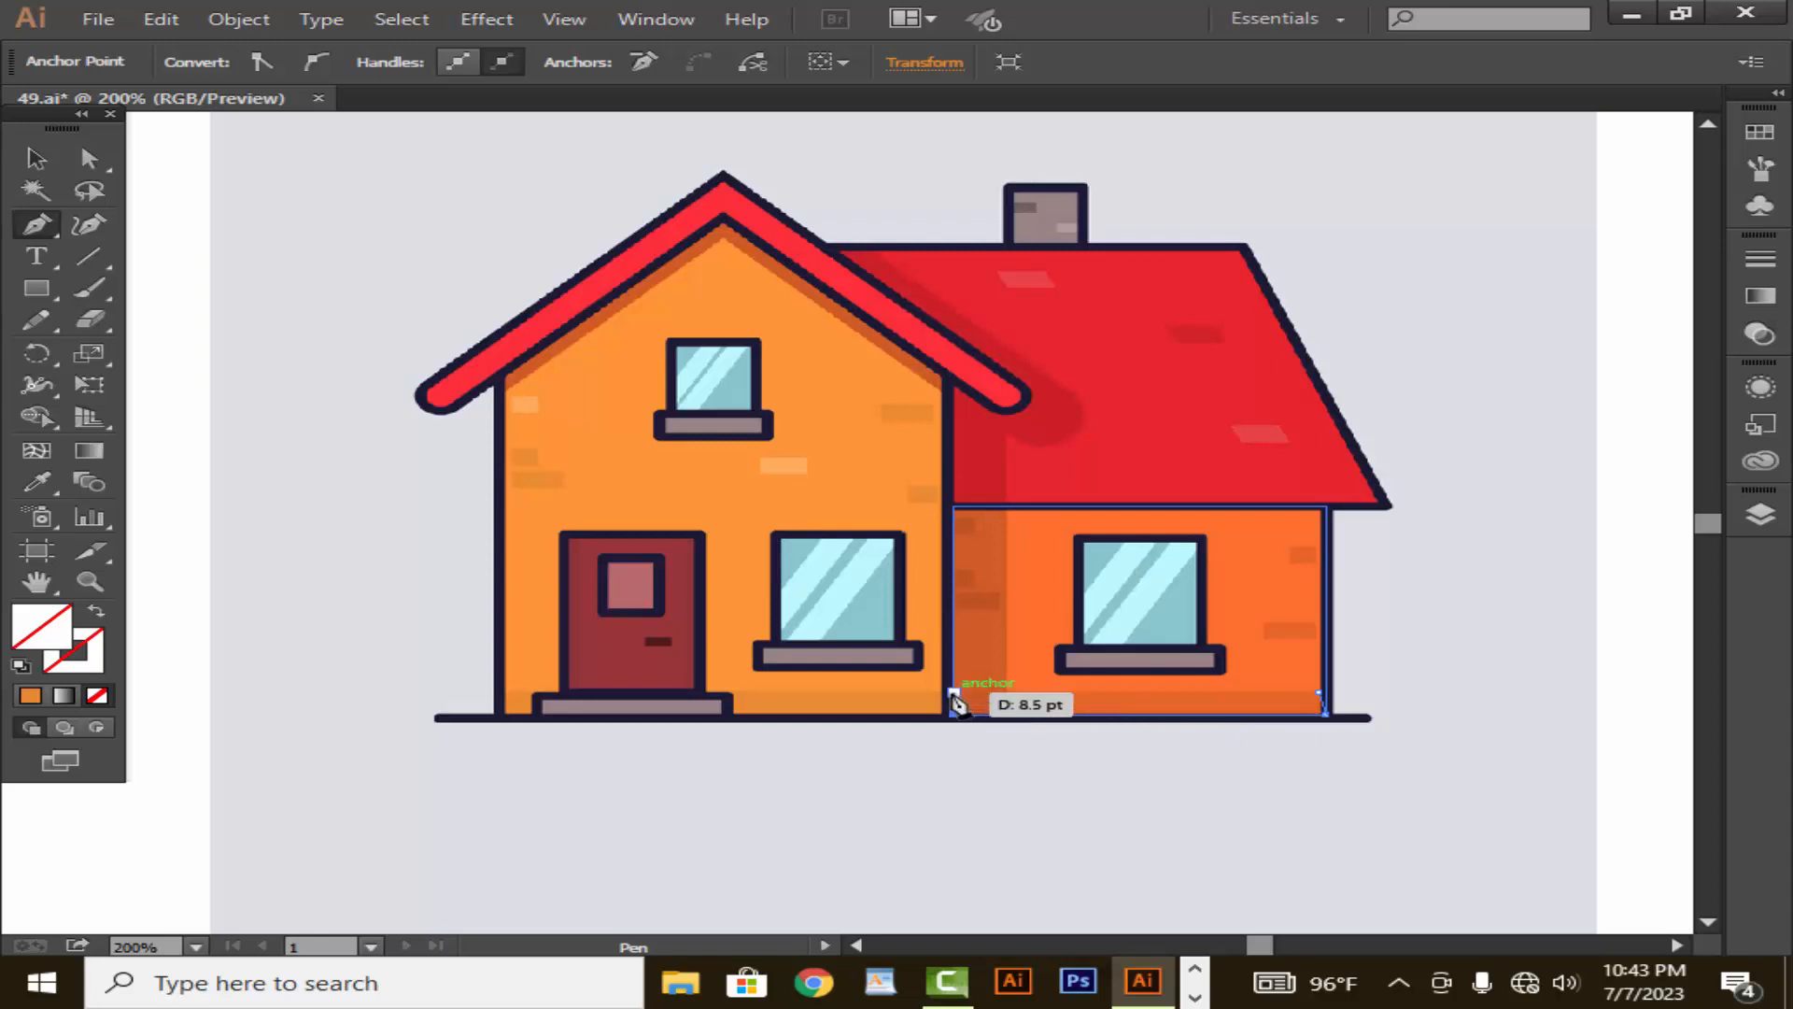
{"action": "left_click", "coordinate": [955, 692]}
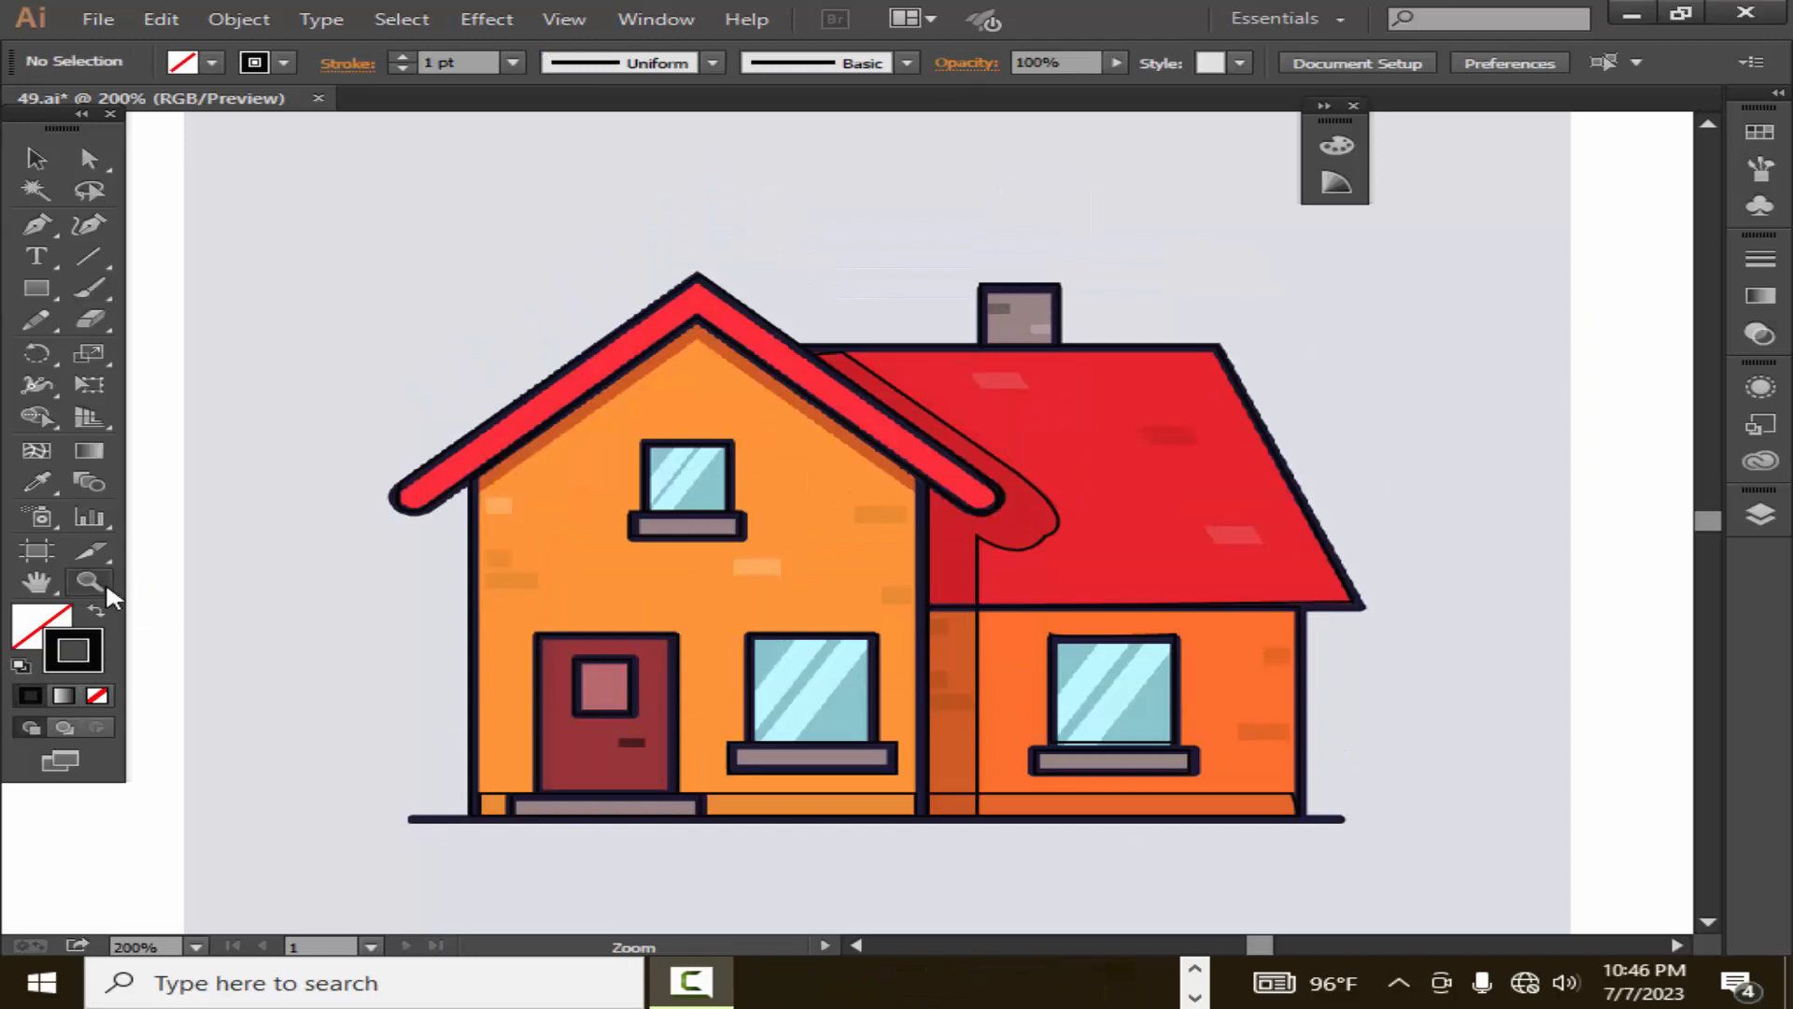
- Move the reference image off the traced paths, scale it down to about half size and place it beside the line art
{"action": "left_click", "coordinate": [89, 580]}
{"action": "left_click", "coordinate": [720, 721], "text": "alt"}
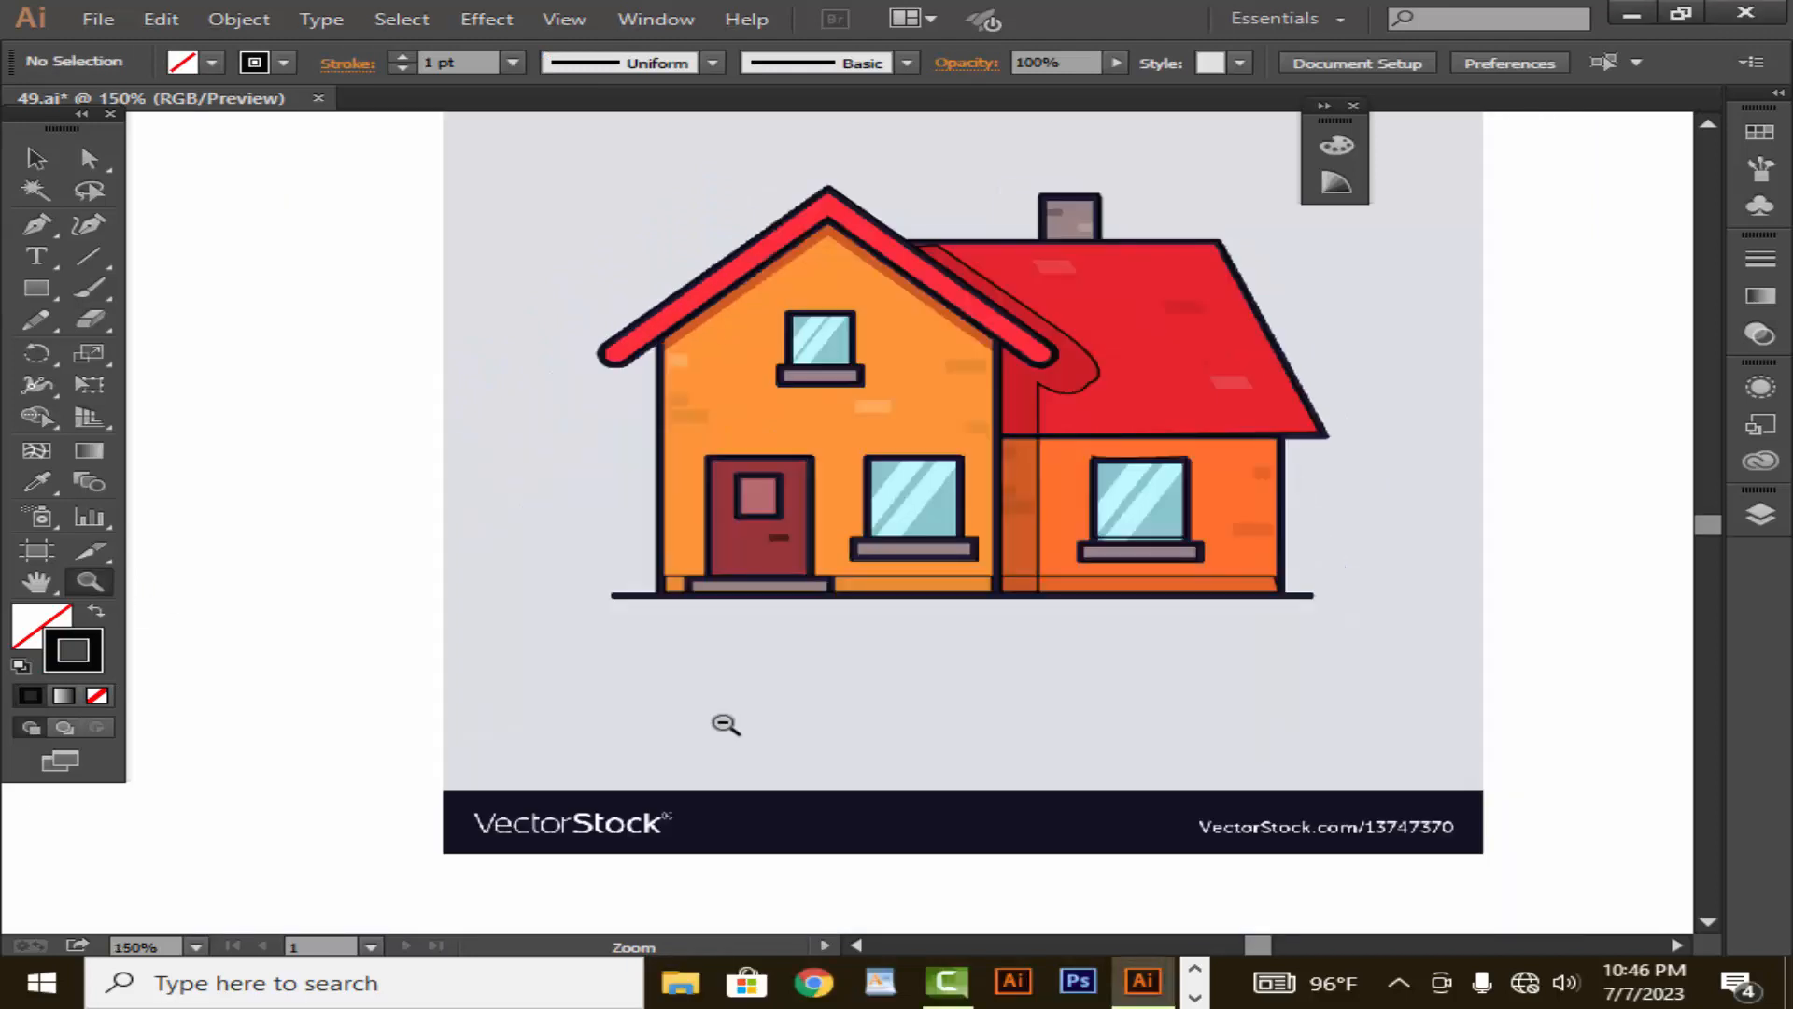
{"action": "left_click", "coordinate": [725, 725], "text": "alt"}
{"action": "left_click_drag", "start_coordinate": [894, 604], "coordinate": [833, 856]}
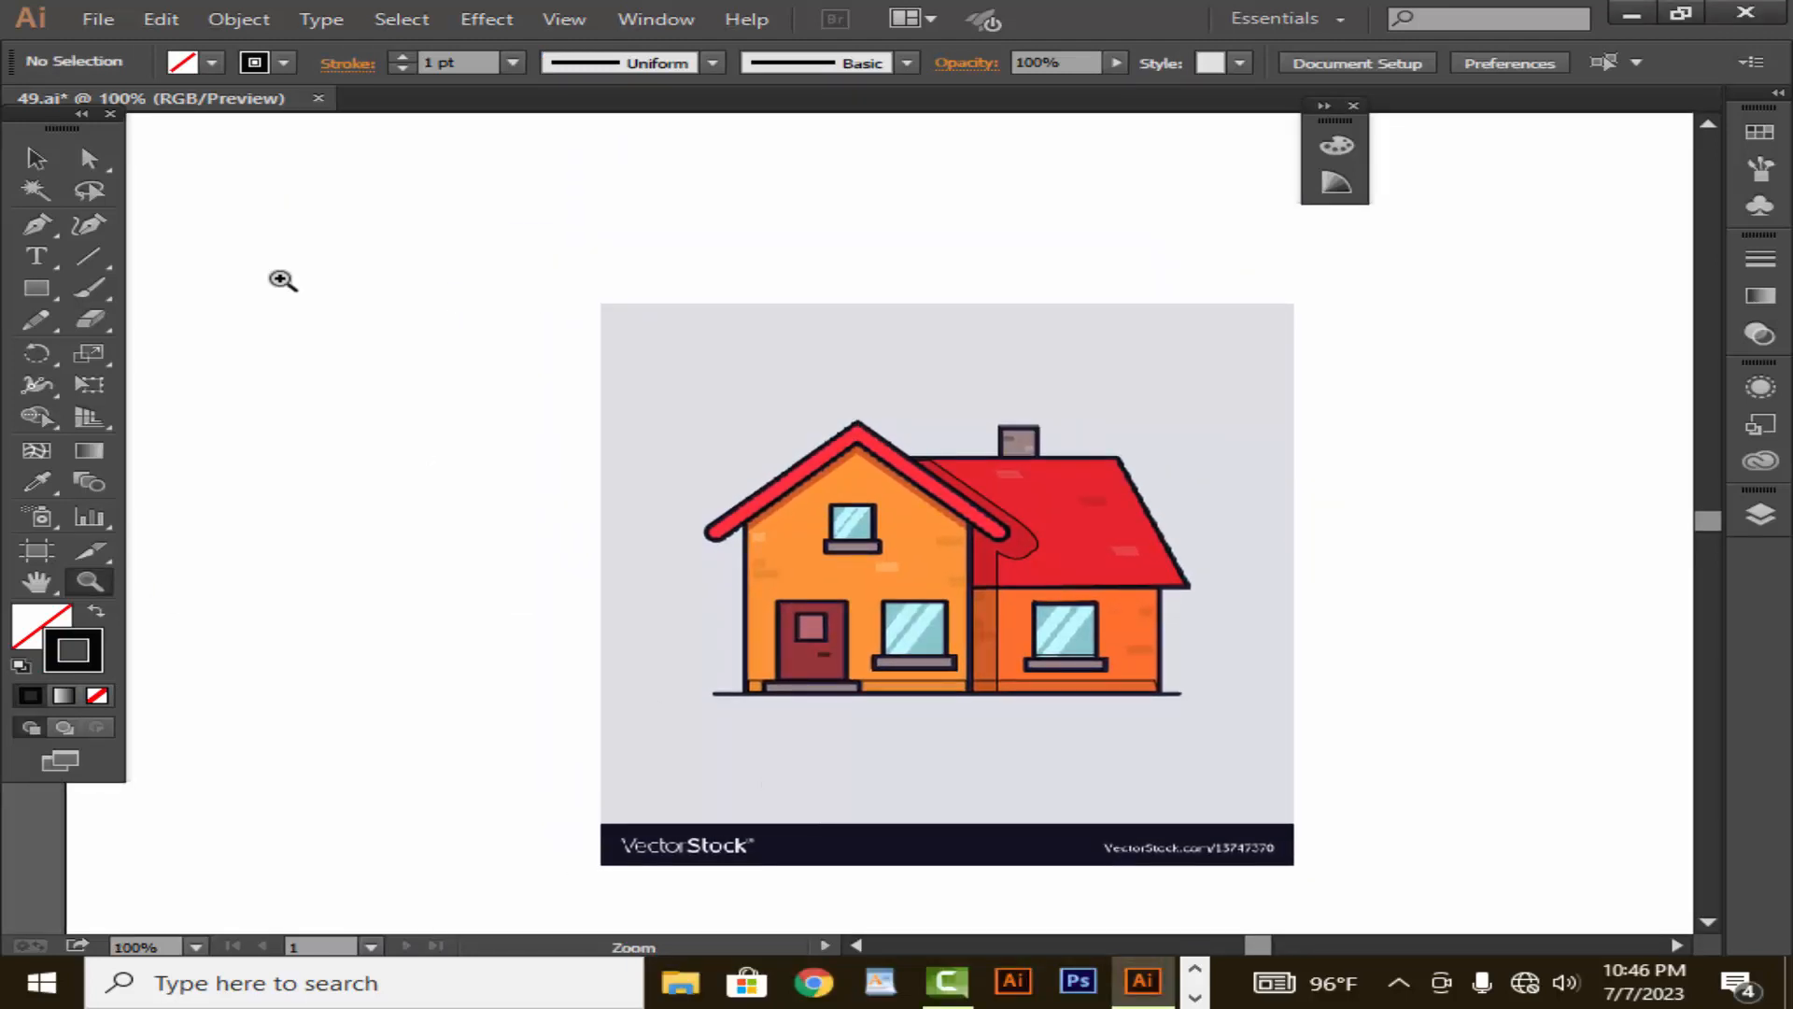
{"action": "left_click_drag", "start_coordinate": [597, 387], "coordinate": [213, 297]}
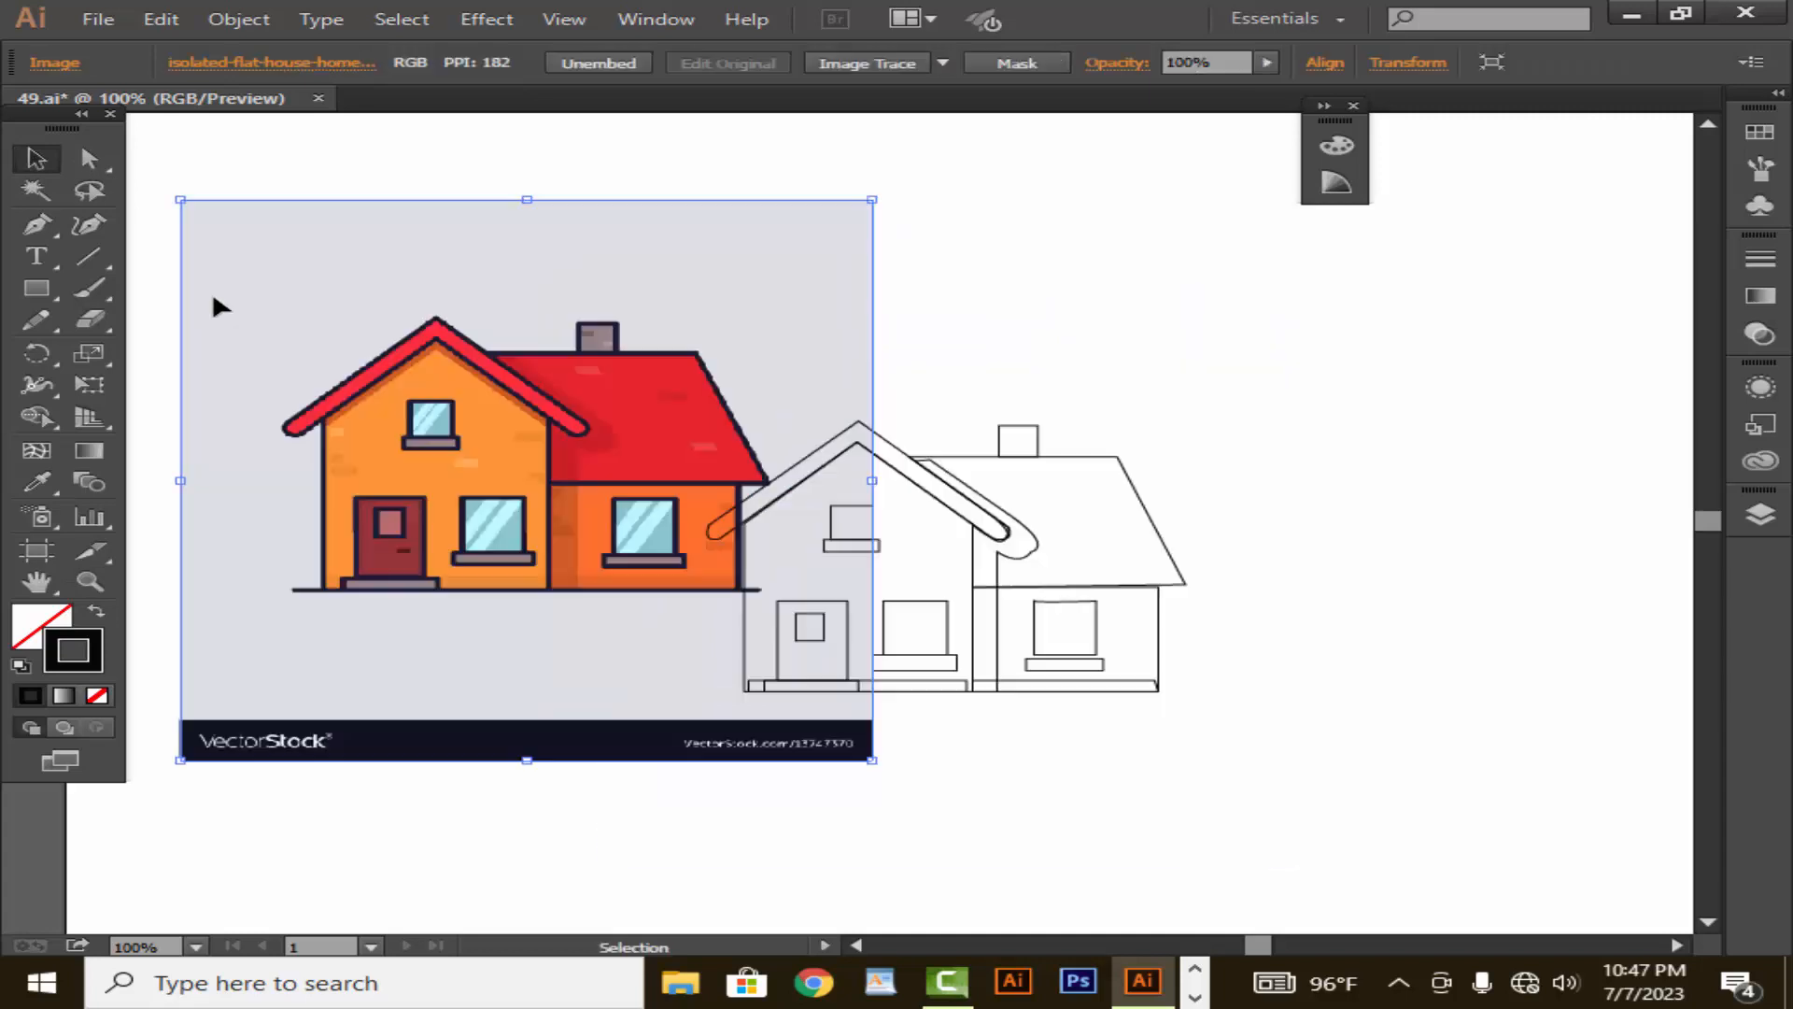
{"action": "left_click_drag", "start_coordinate": [550, 626], "coordinate": [487, 611]}
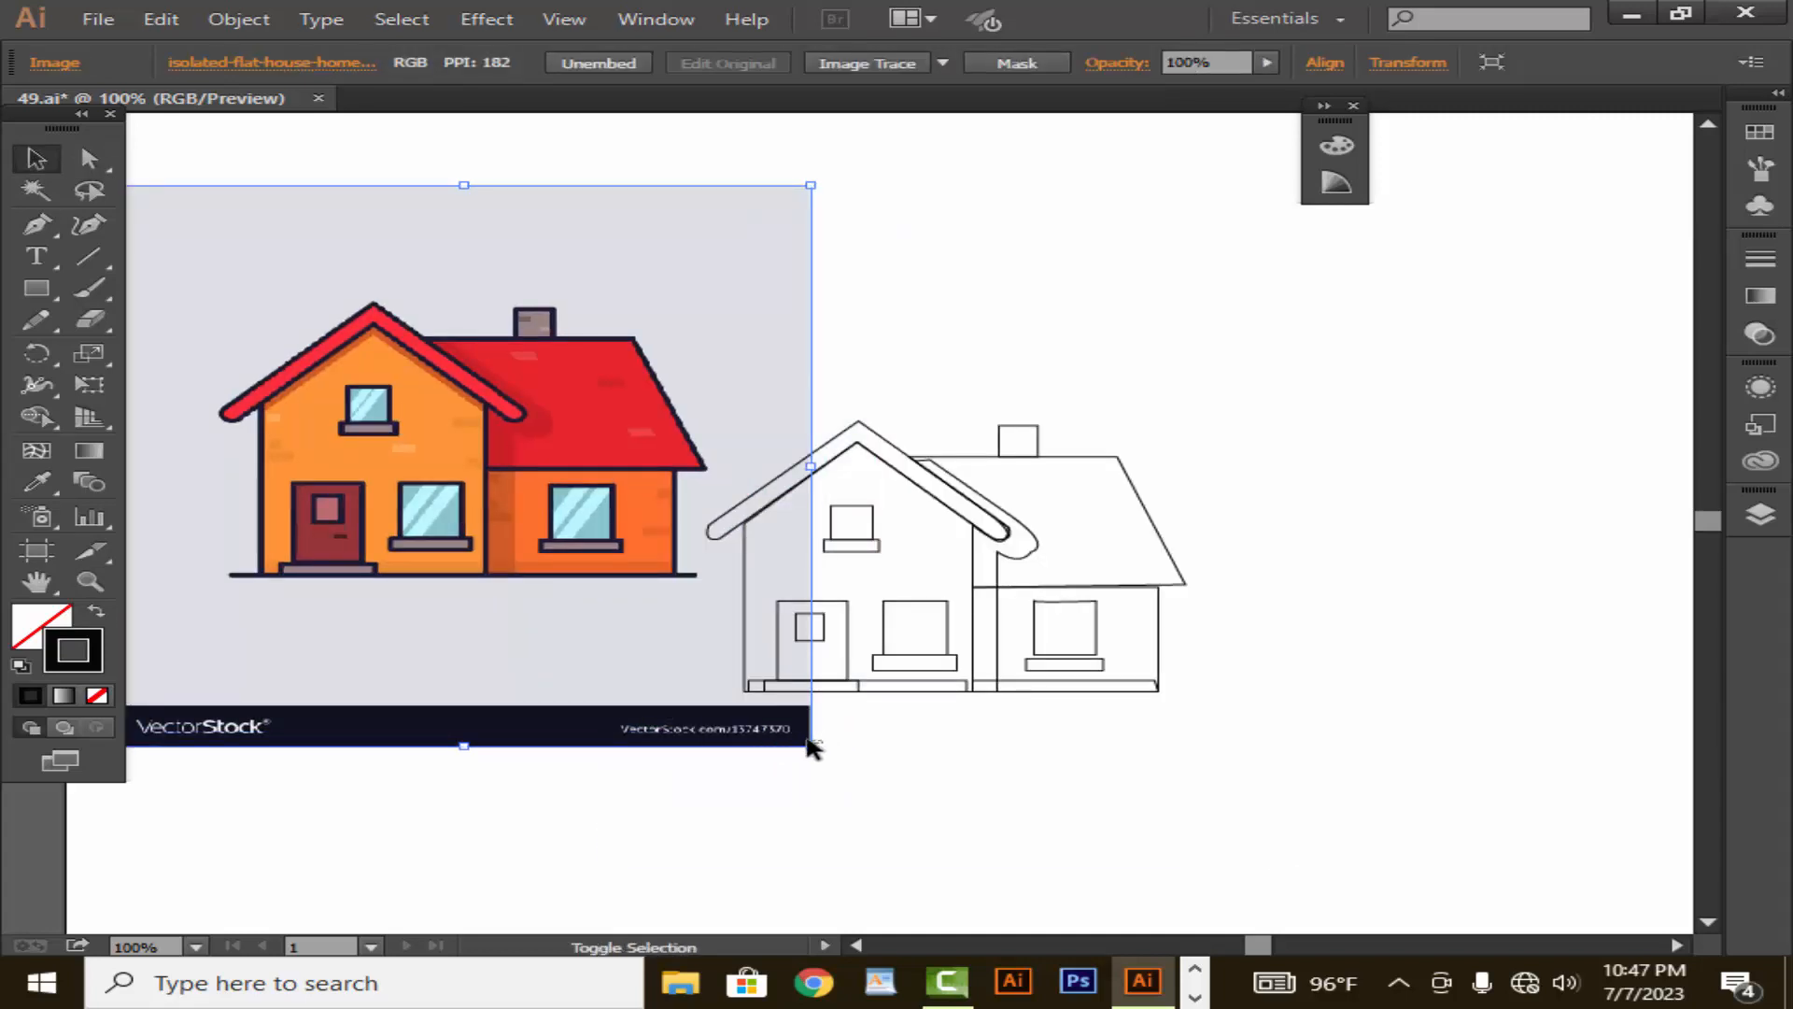
{"action": "left_click_drag", "start_coordinate": [810, 744], "coordinate": [555, 699]}
{"action": "left_click", "coordinate": [556, 726]}
{"action": "left_click", "coordinate": [695, 589]}
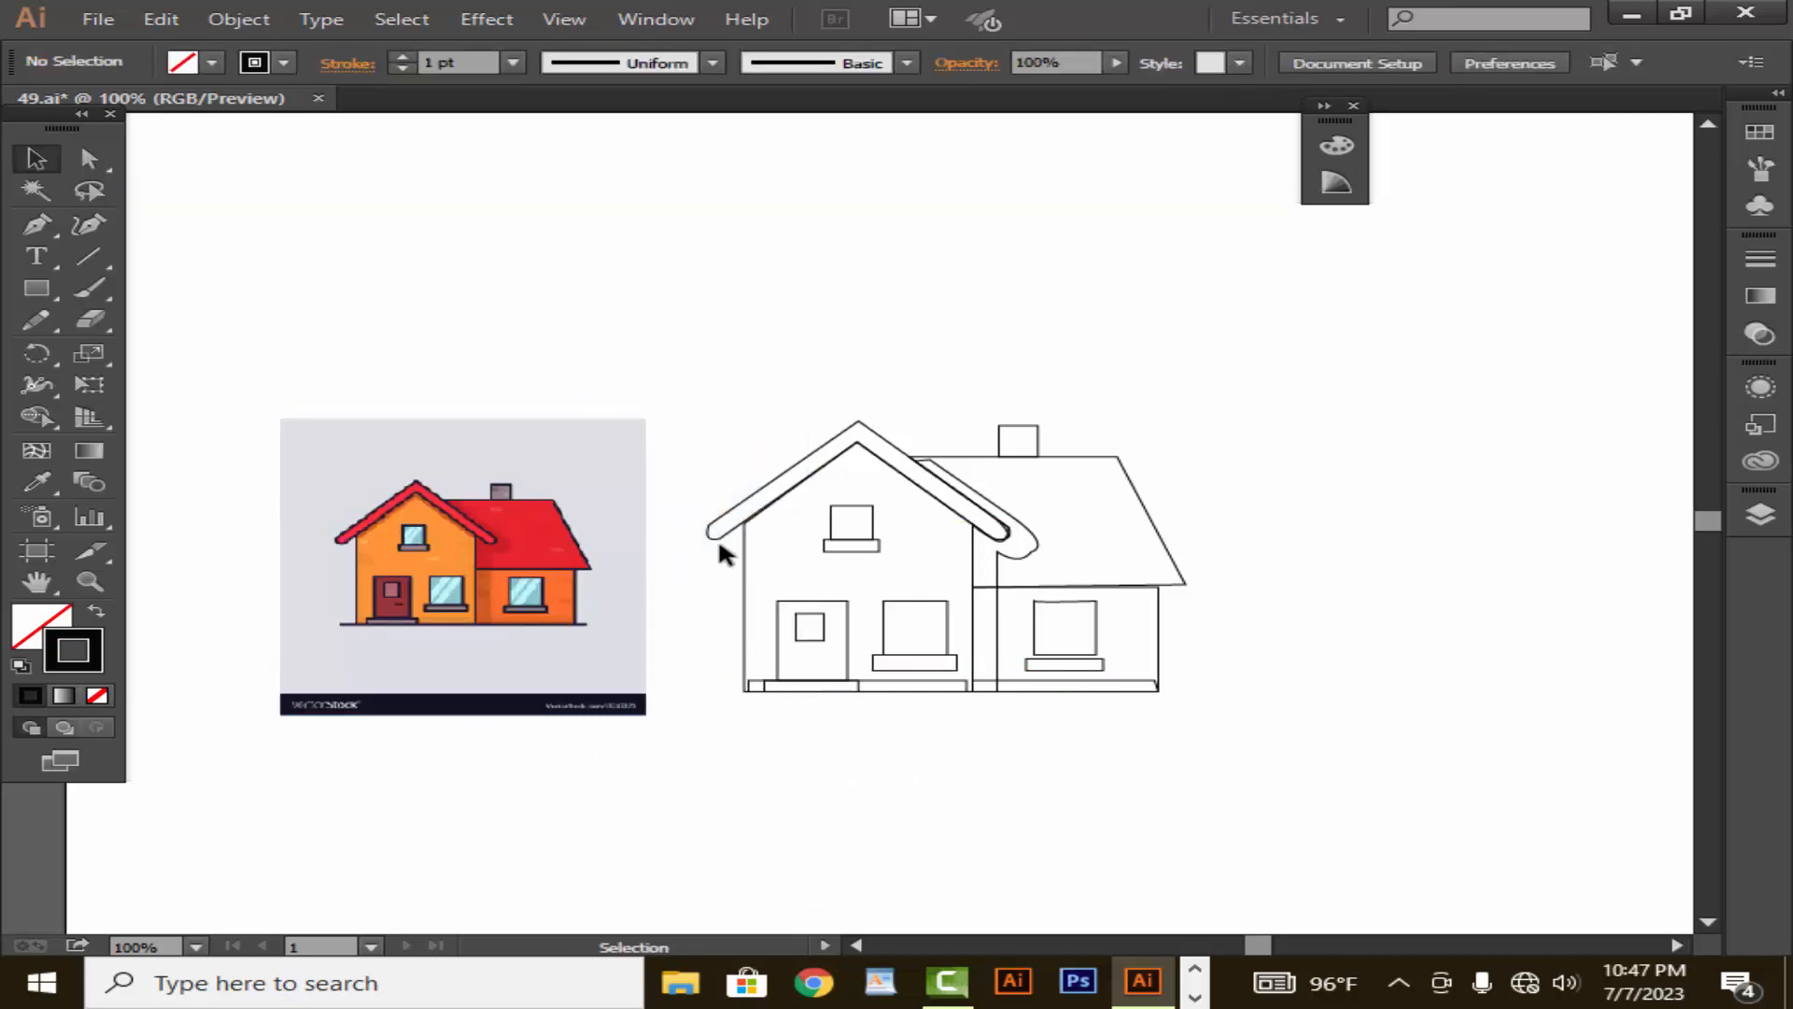
- Fill the front gable's roof band with the bright red sampled from the reference image using the Eyedropper
{"action": "left_click", "coordinate": [718, 538]}
{"action": "left_click", "coordinate": [35, 483]}
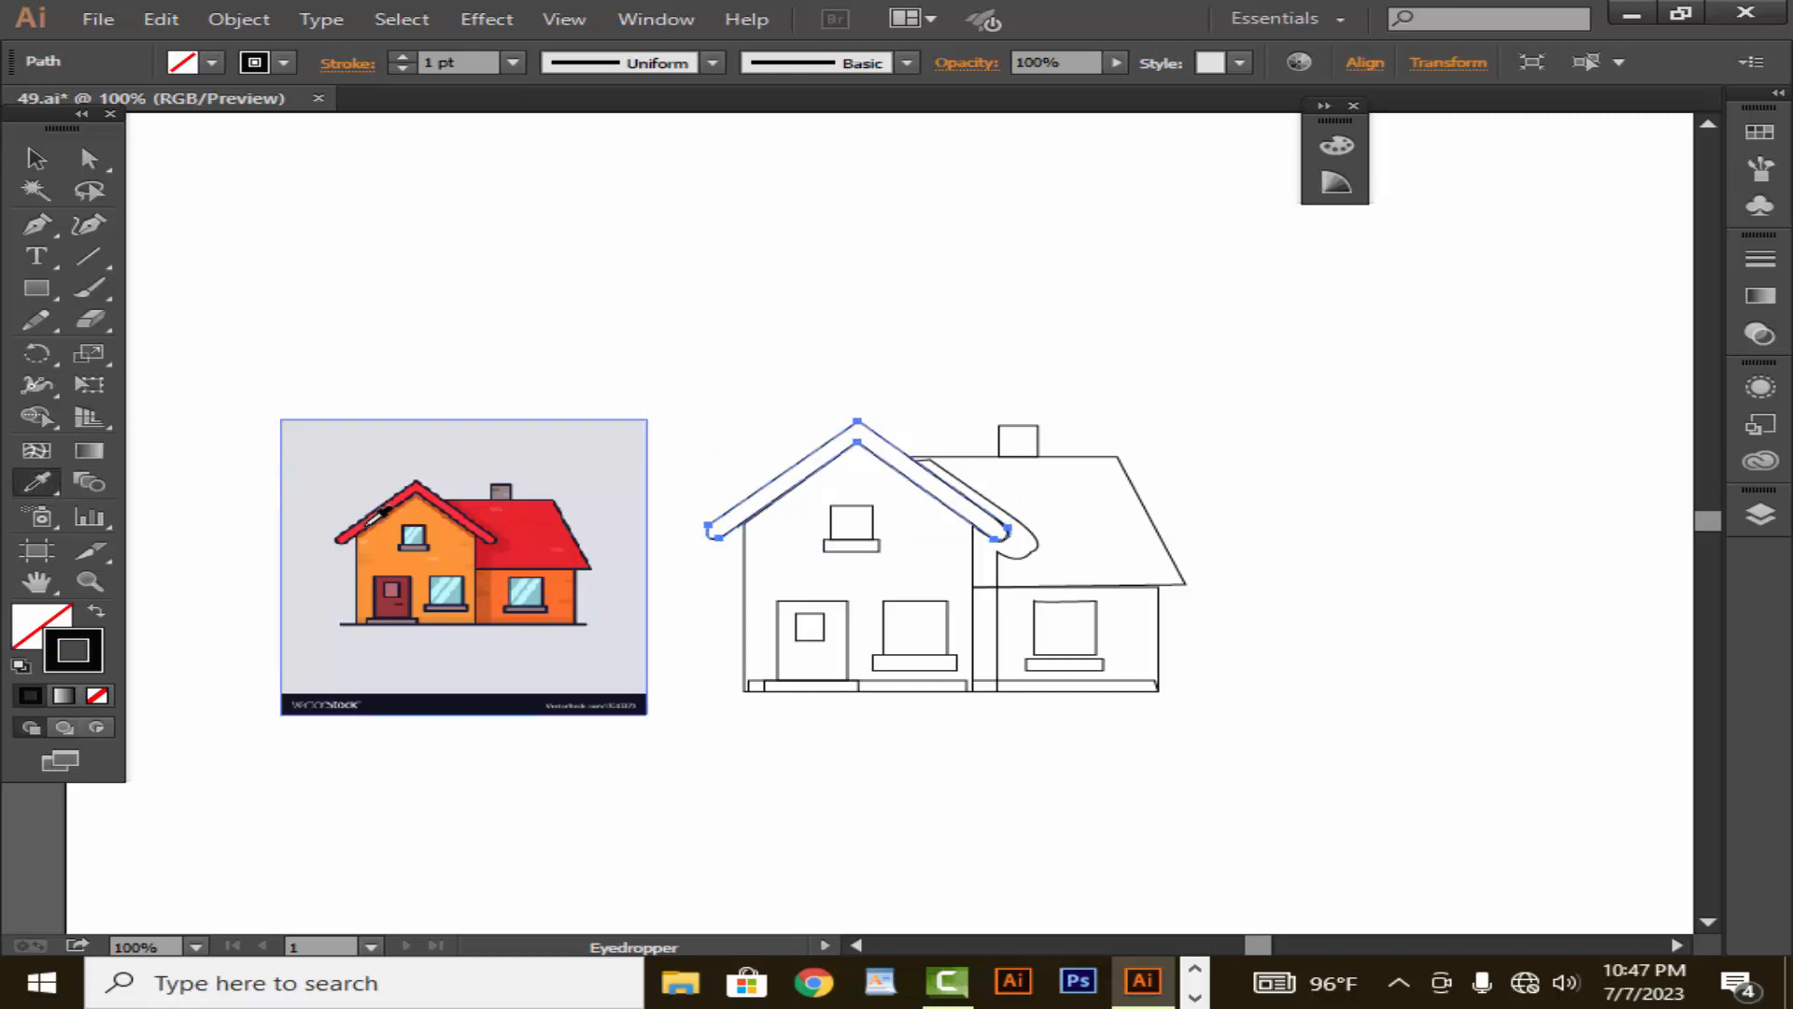
{"action": "left_click", "coordinate": [365, 520]}
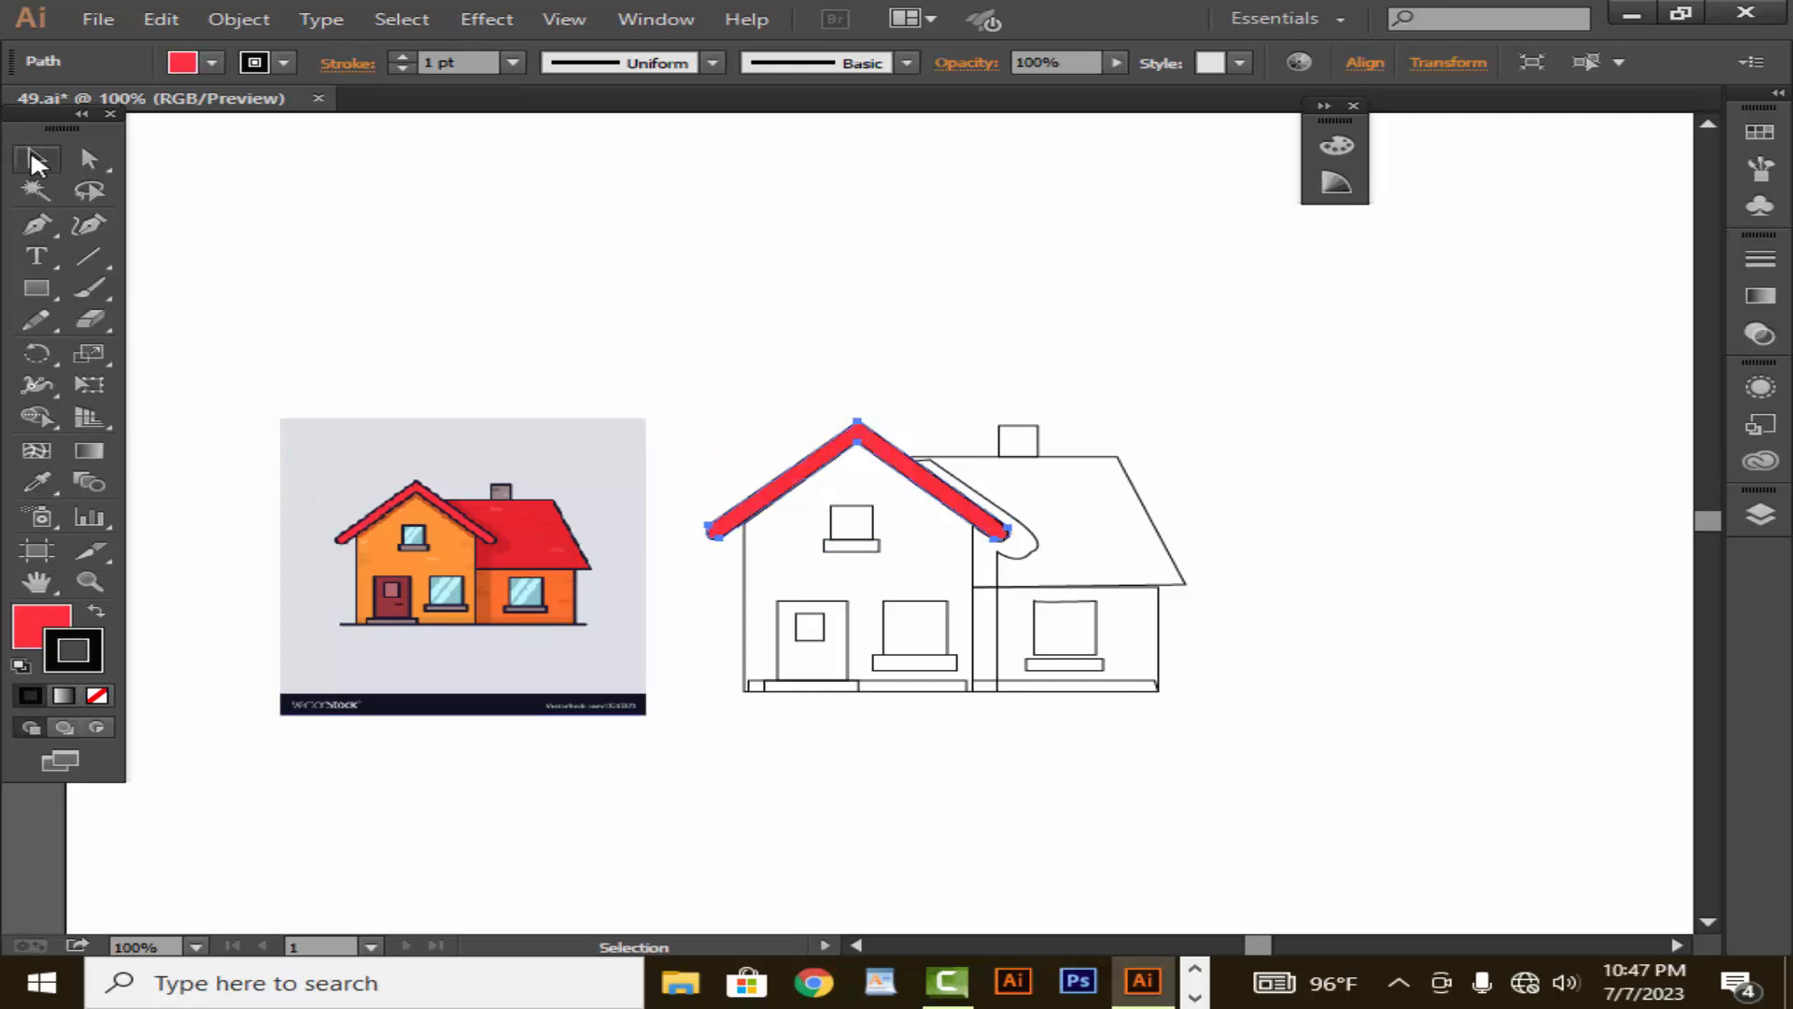
{"action": "left_click", "coordinate": [317, 340]}
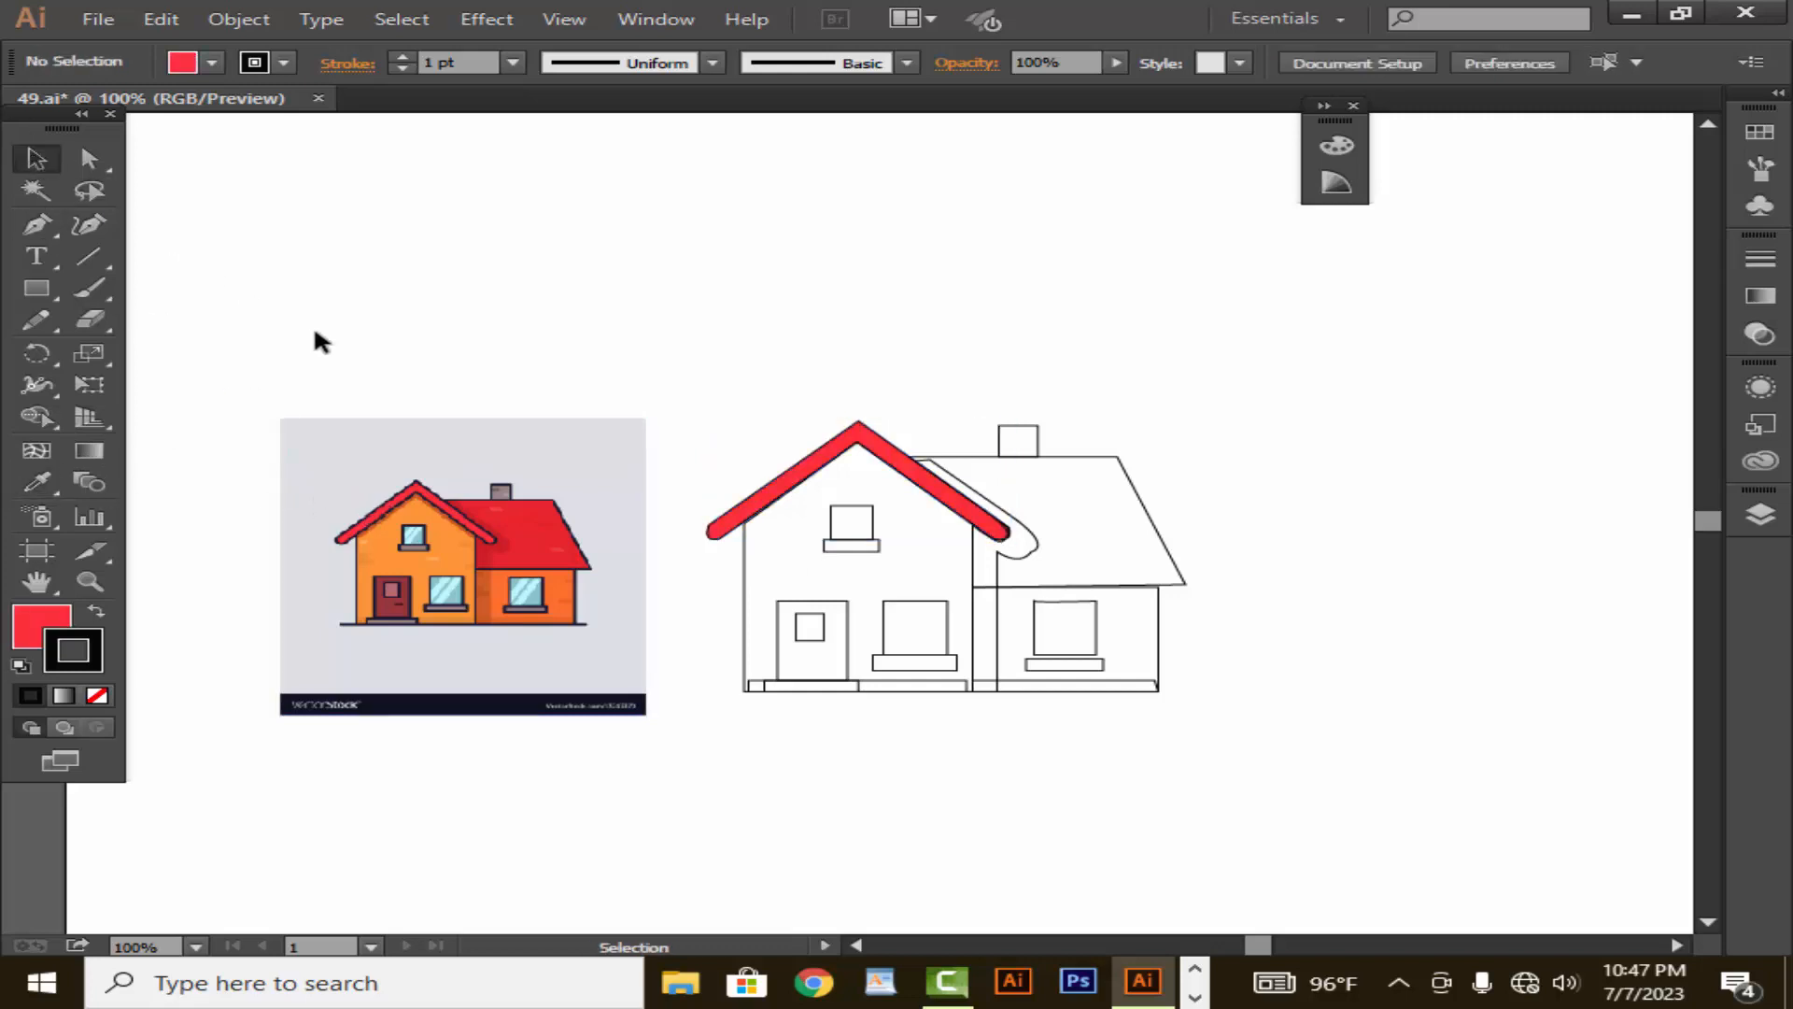
- Fill the upper window's sill with the greyish mauve sampled from the same sill in the reference image
{"action": "left_click", "coordinate": [874, 556]}
{"action": "left_click", "coordinate": [35, 484]}
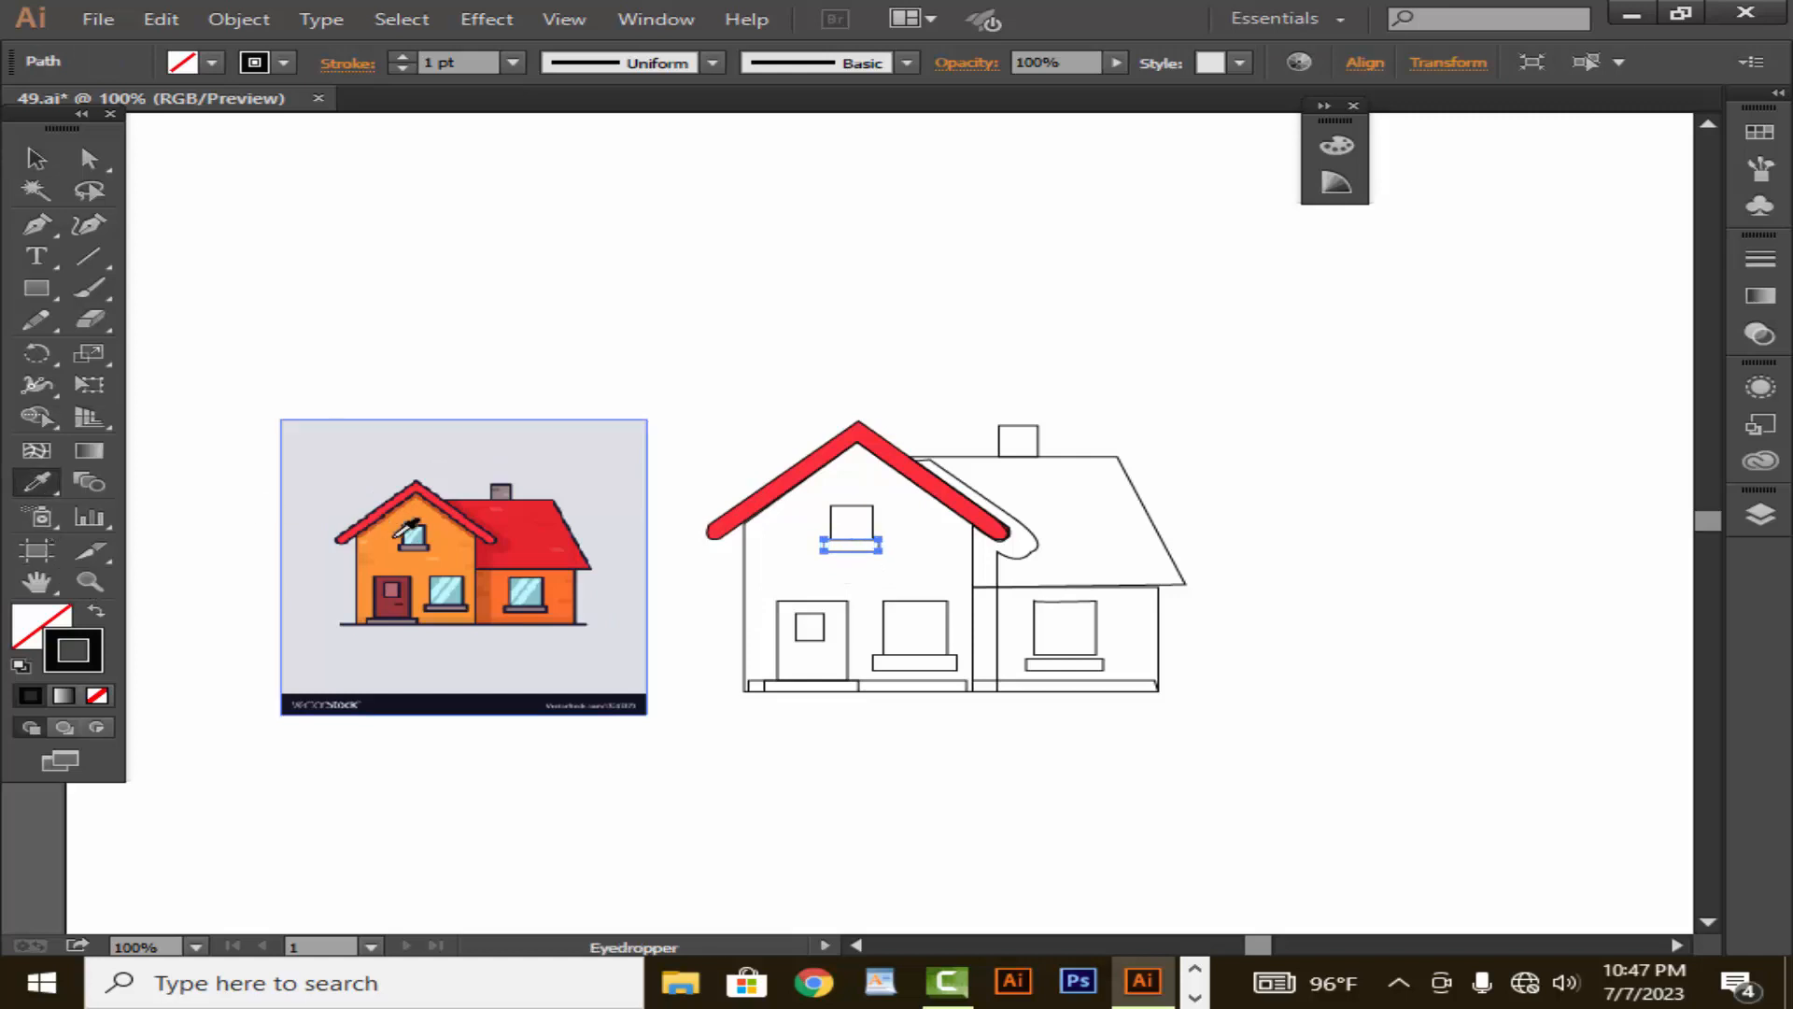
{"action": "left_click", "coordinate": [422, 544]}
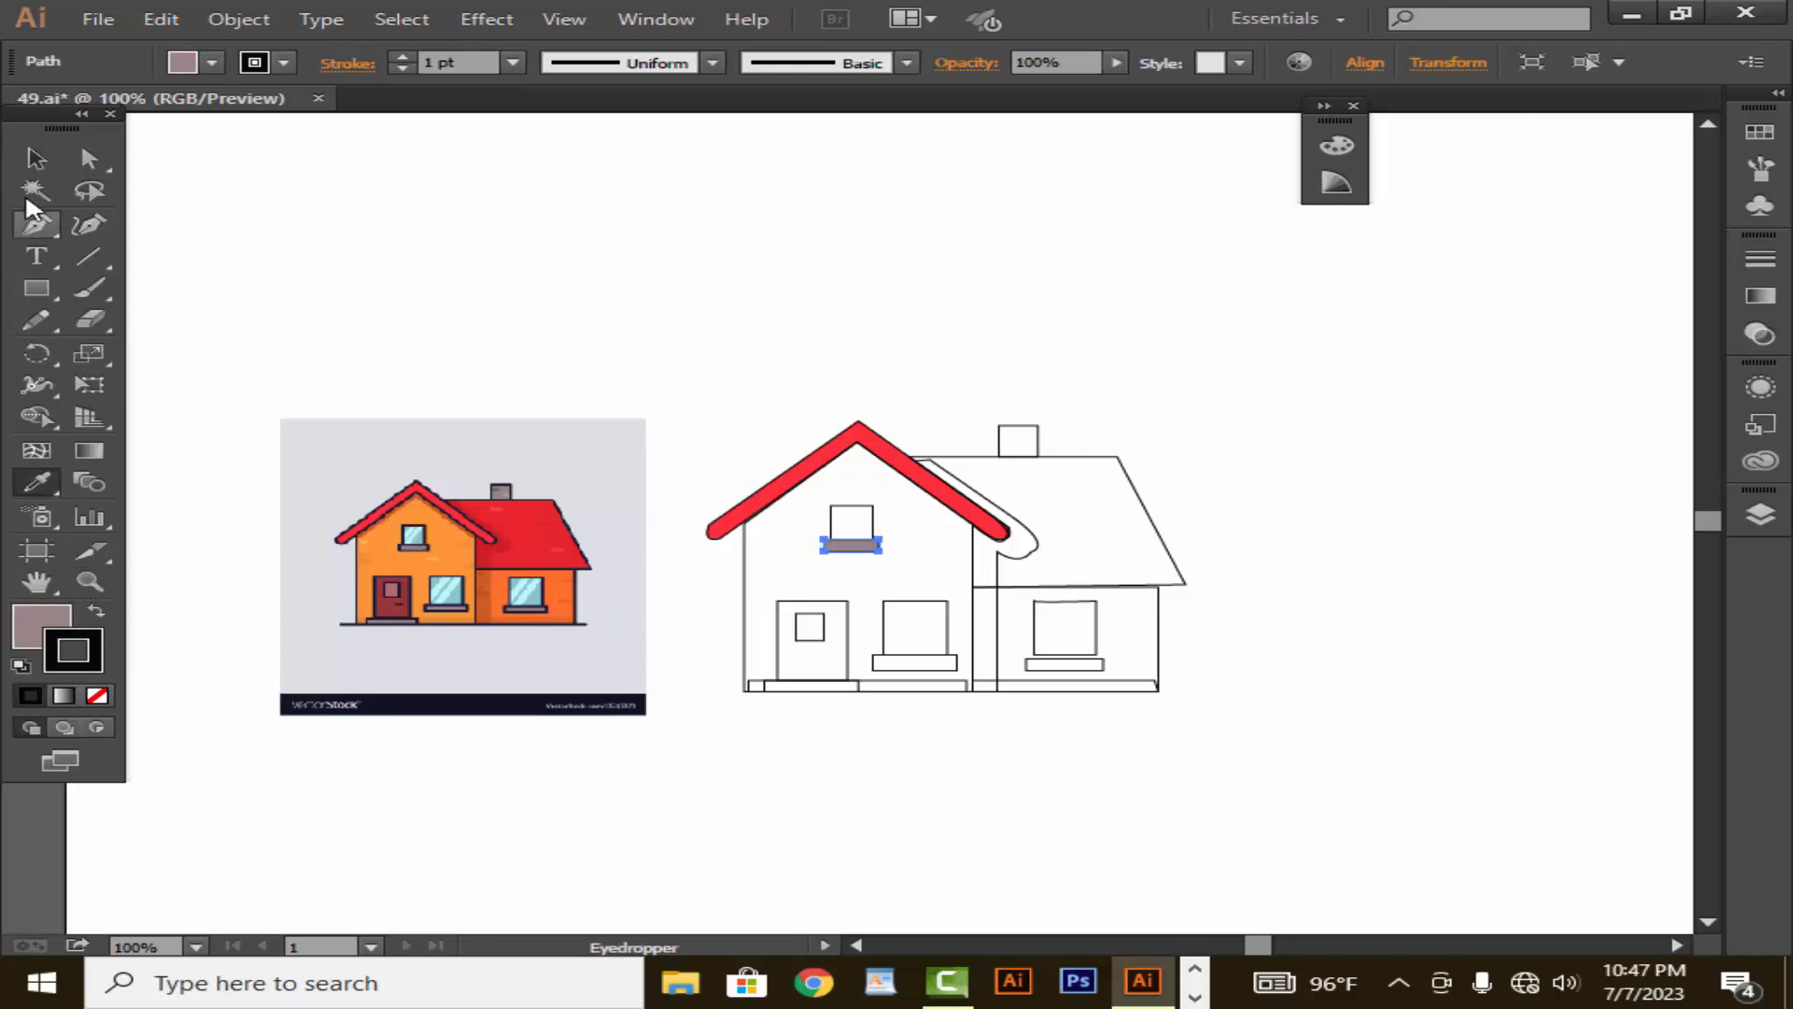
- Fill the upper window's pane with the light teal sampled from the same window in the reference image using the Eyedropper
{"action": "left_click", "coordinate": [35, 158]}
{"action": "left_click", "coordinate": [809, 558]}
{"action": "left_click", "coordinate": [876, 532]}
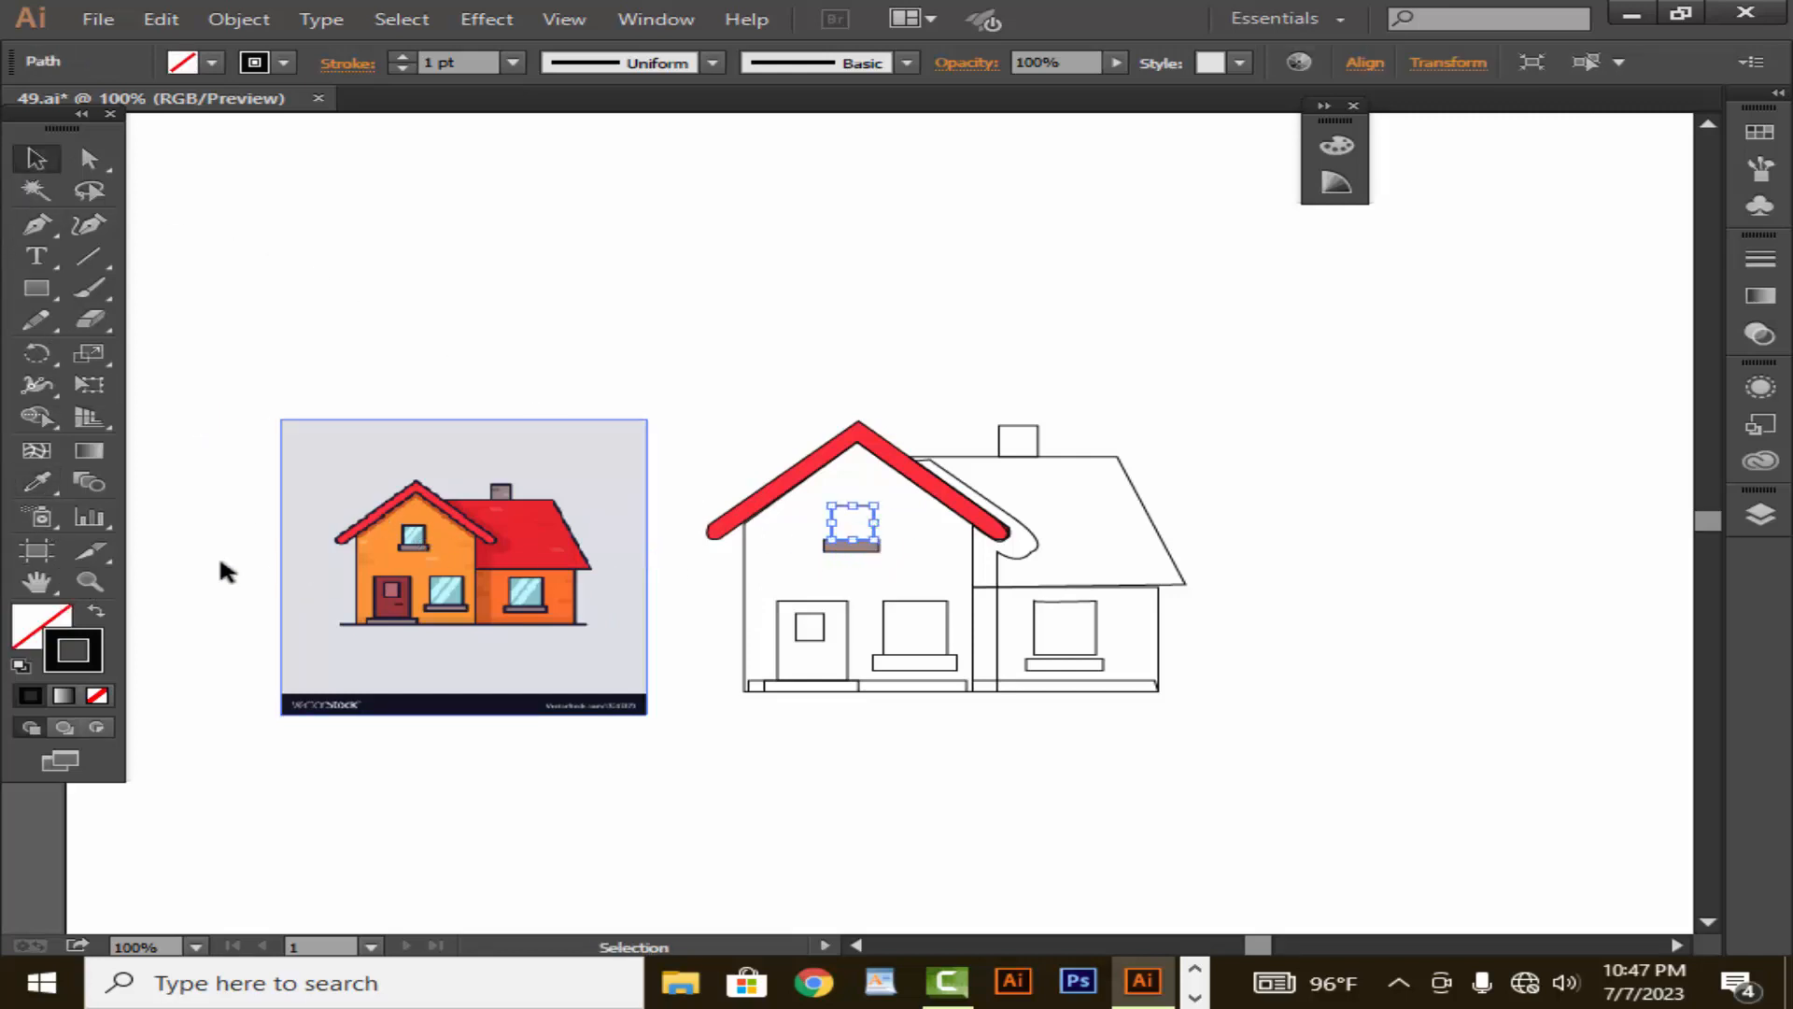
{"action": "left_click", "coordinate": [35, 484]}
{"action": "left_click", "coordinate": [421, 538]}
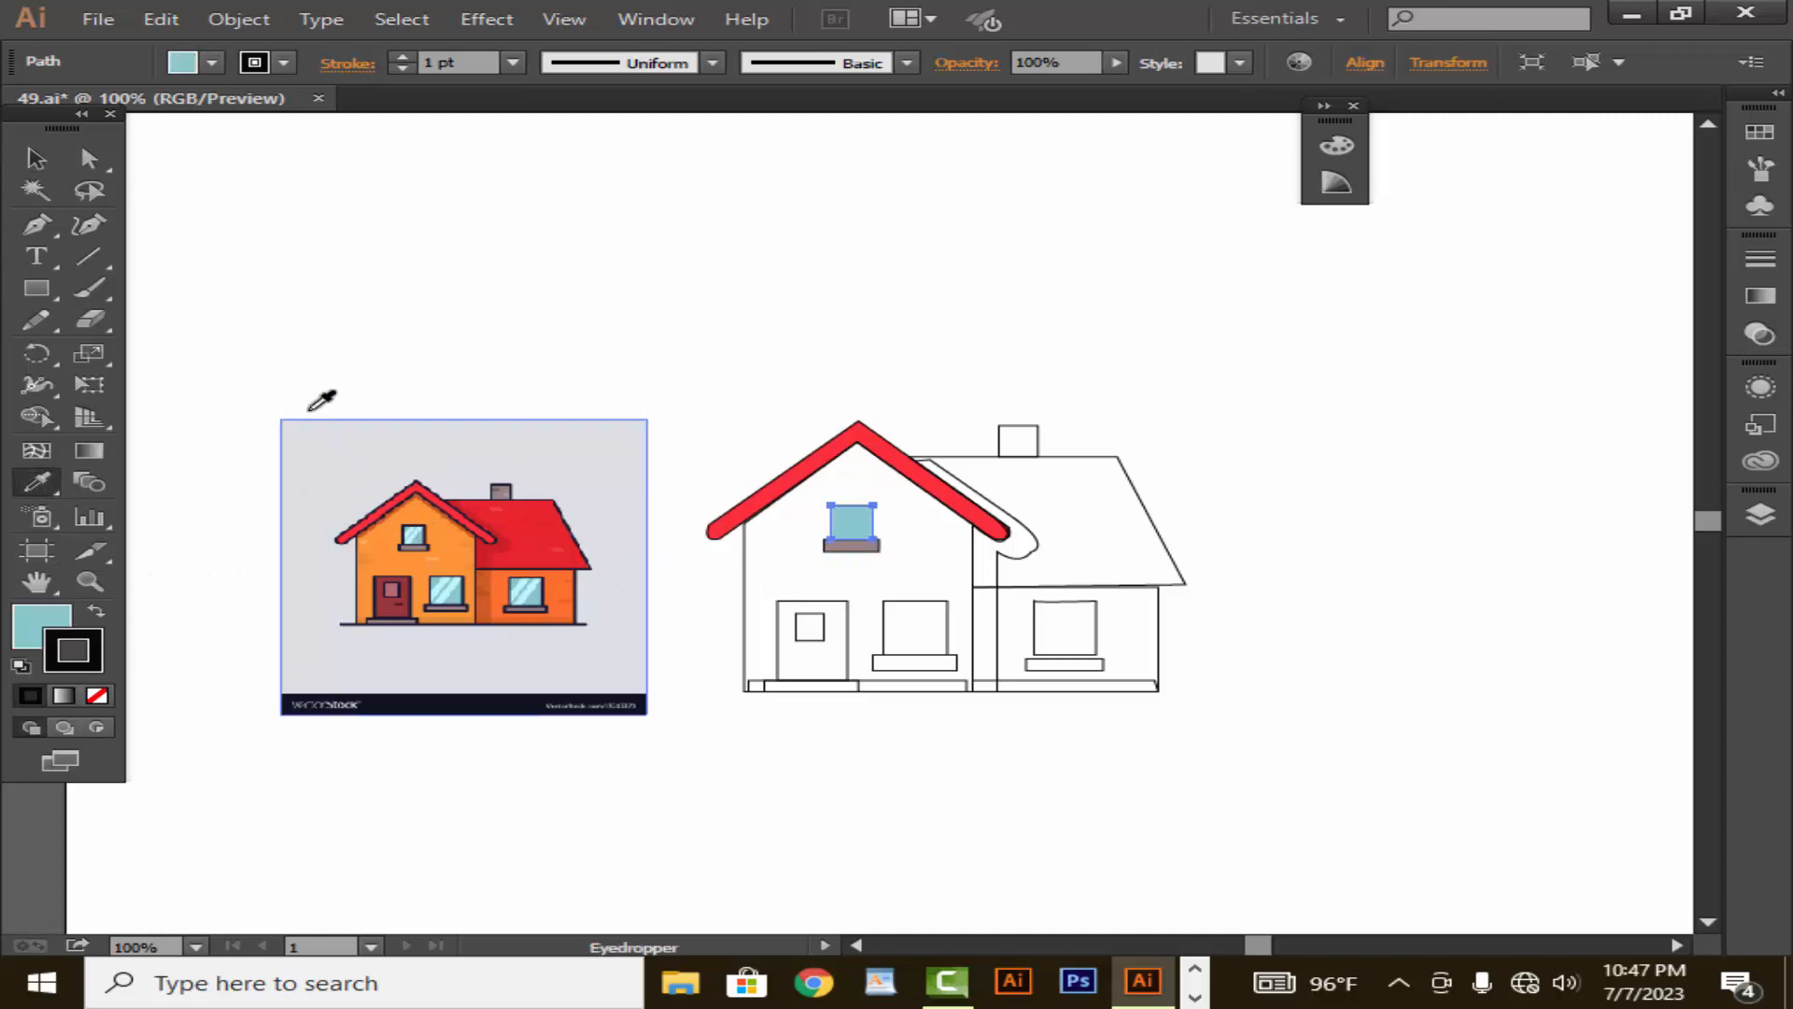
{"action": "left_click", "coordinate": [35, 159]}
{"action": "left_click", "coordinate": [719, 598]}
- Fill the front gable's wall with the light orange sampled from the same wall in the reference image
{"action": "left_click", "coordinate": [748, 624]}
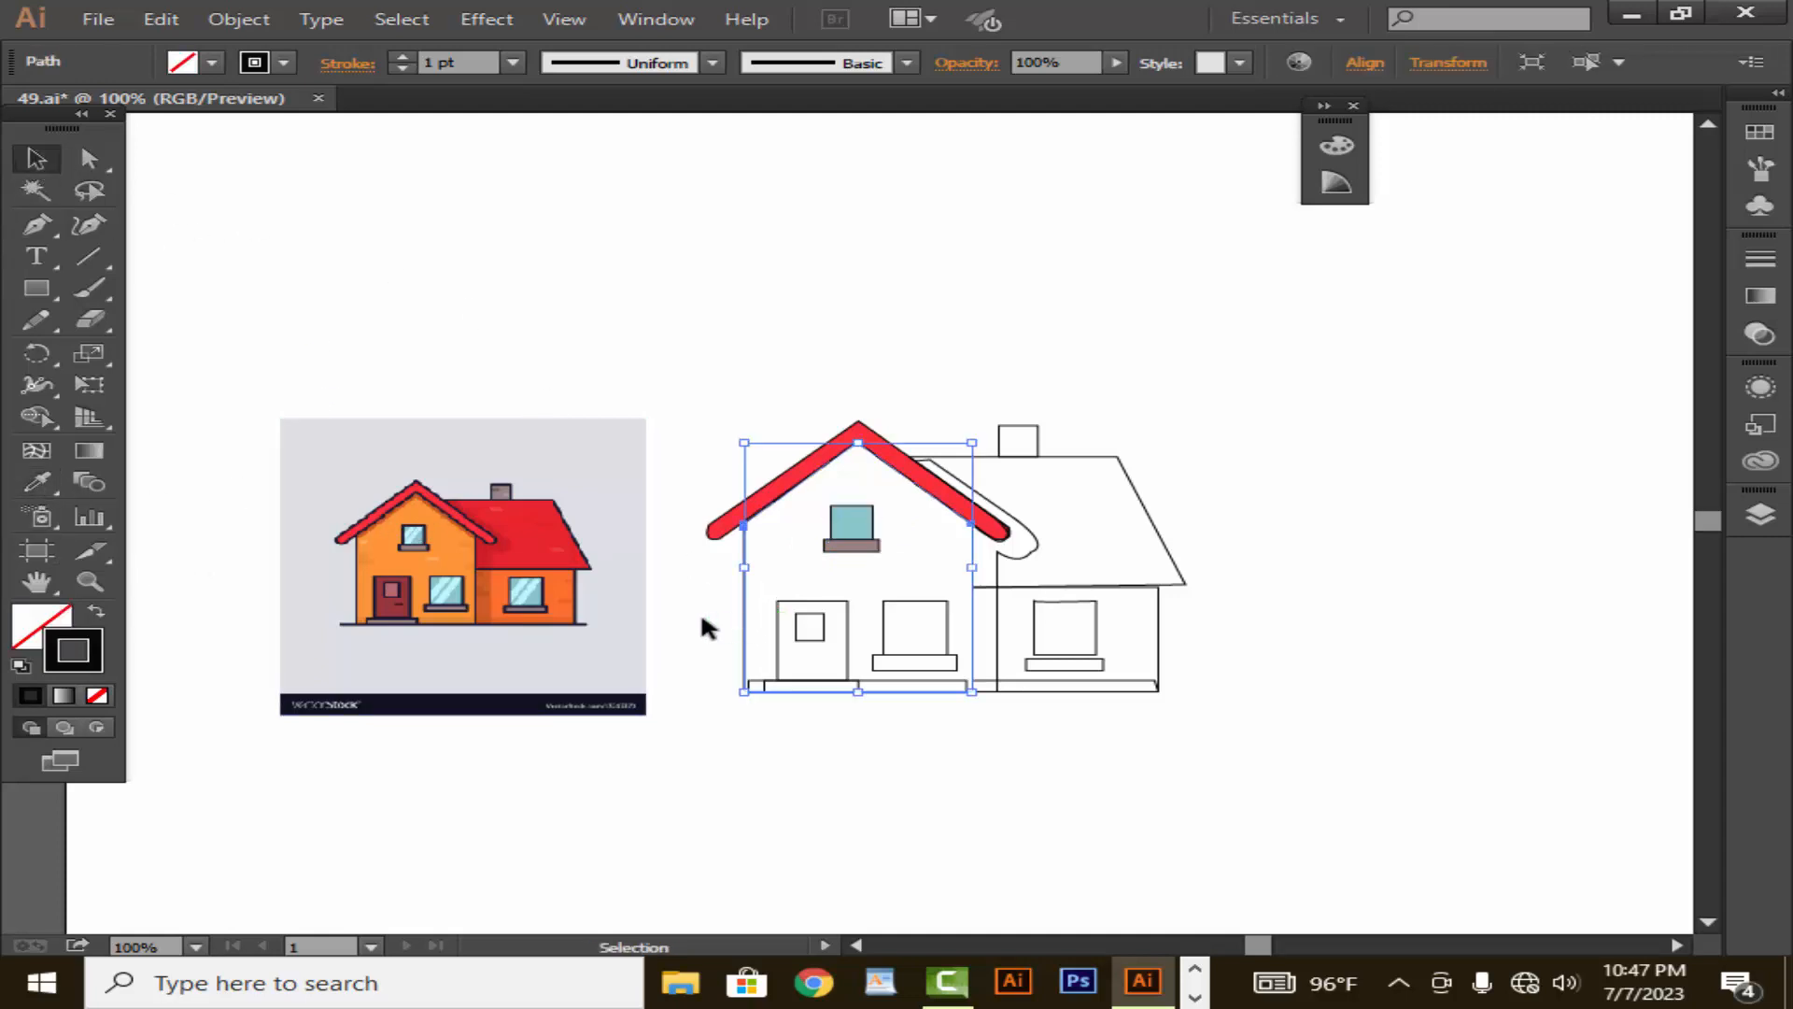
{"action": "left_click", "coordinate": [35, 481]}
{"action": "left_click", "coordinate": [444, 558]}
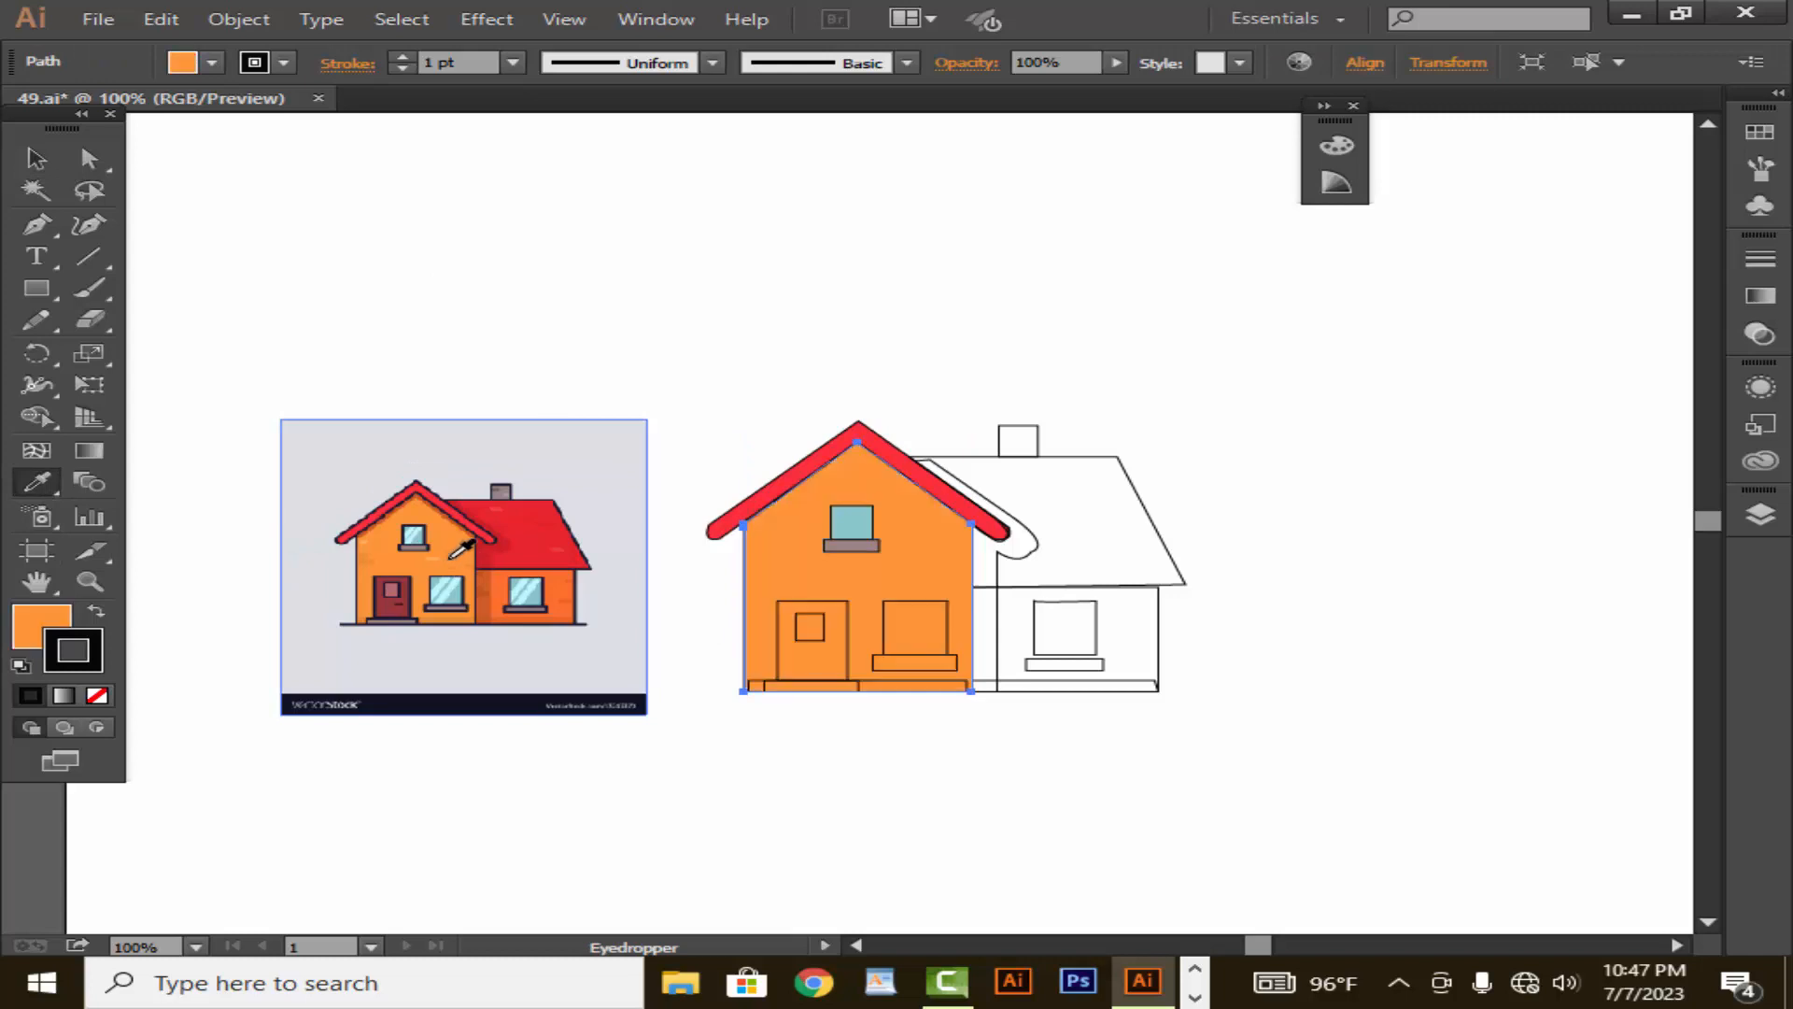
{"action": "left_click", "coordinate": [35, 159]}
{"action": "left_click", "coordinate": [709, 607]}
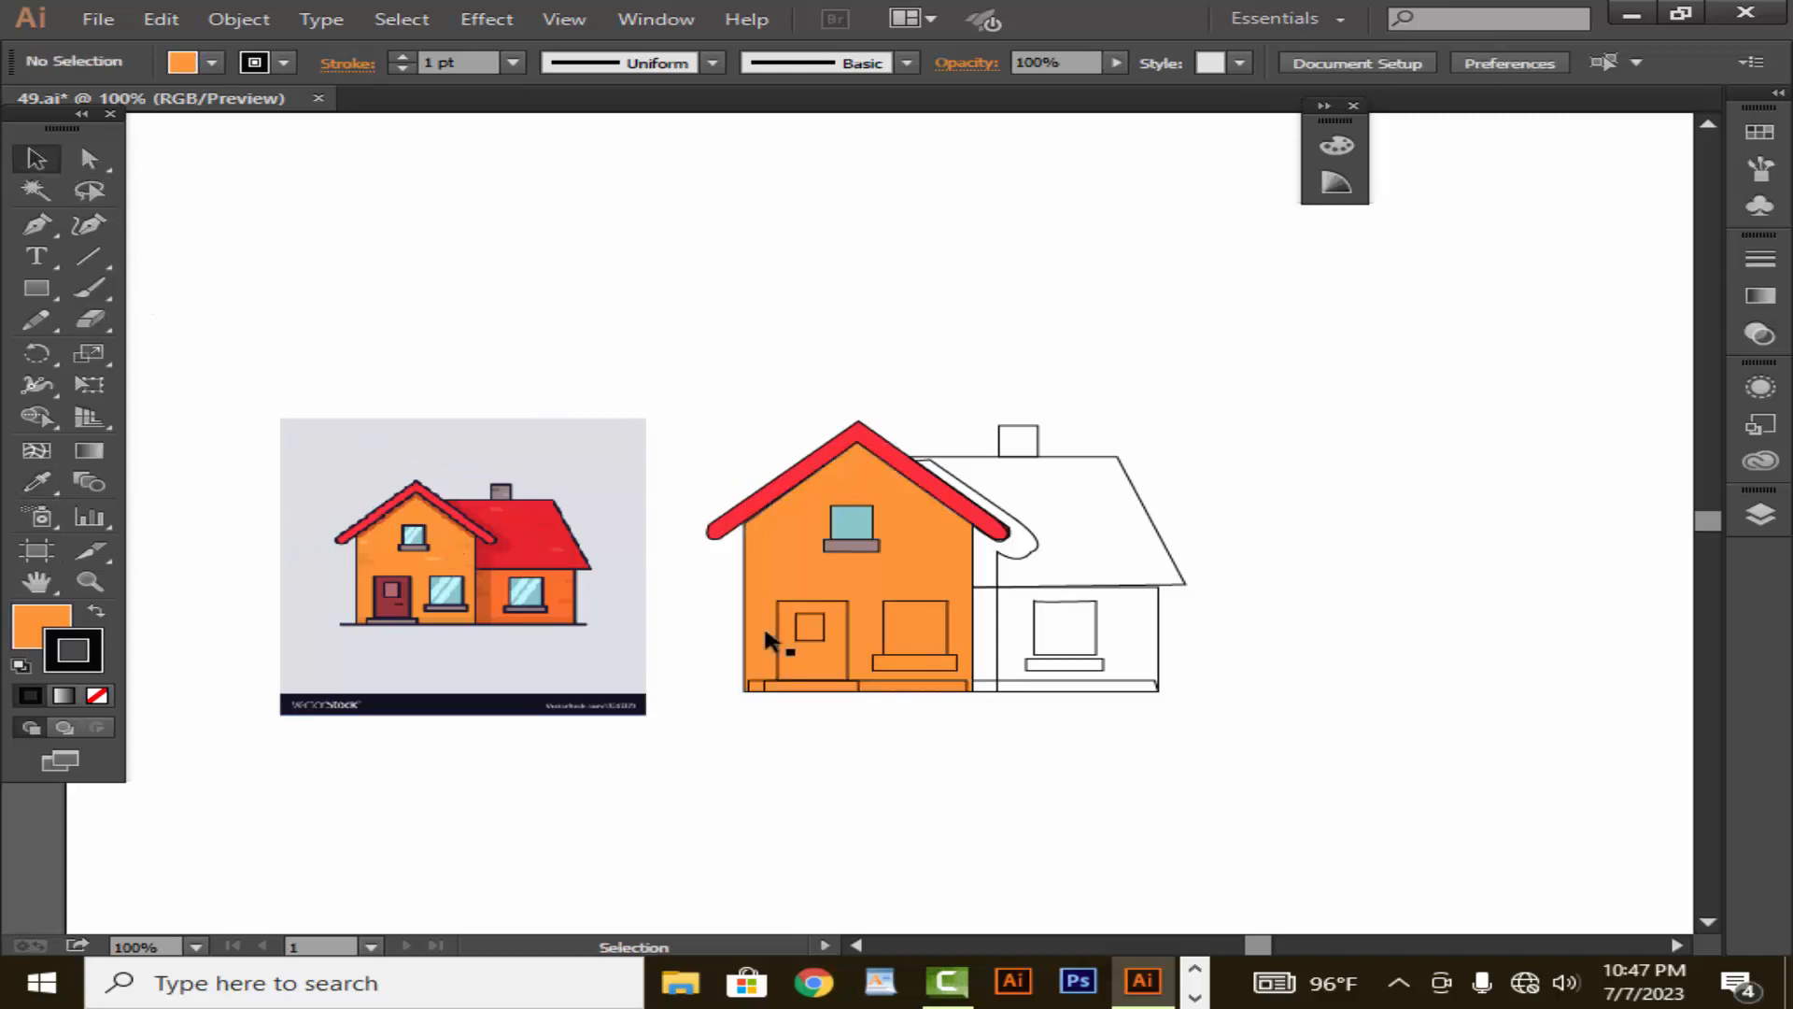
- Fill the front door with the dark maroon sampled from the door in the reference image
{"action": "left_click", "coordinate": [849, 652]}
{"action": "left_click", "coordinate": [41, 486]}
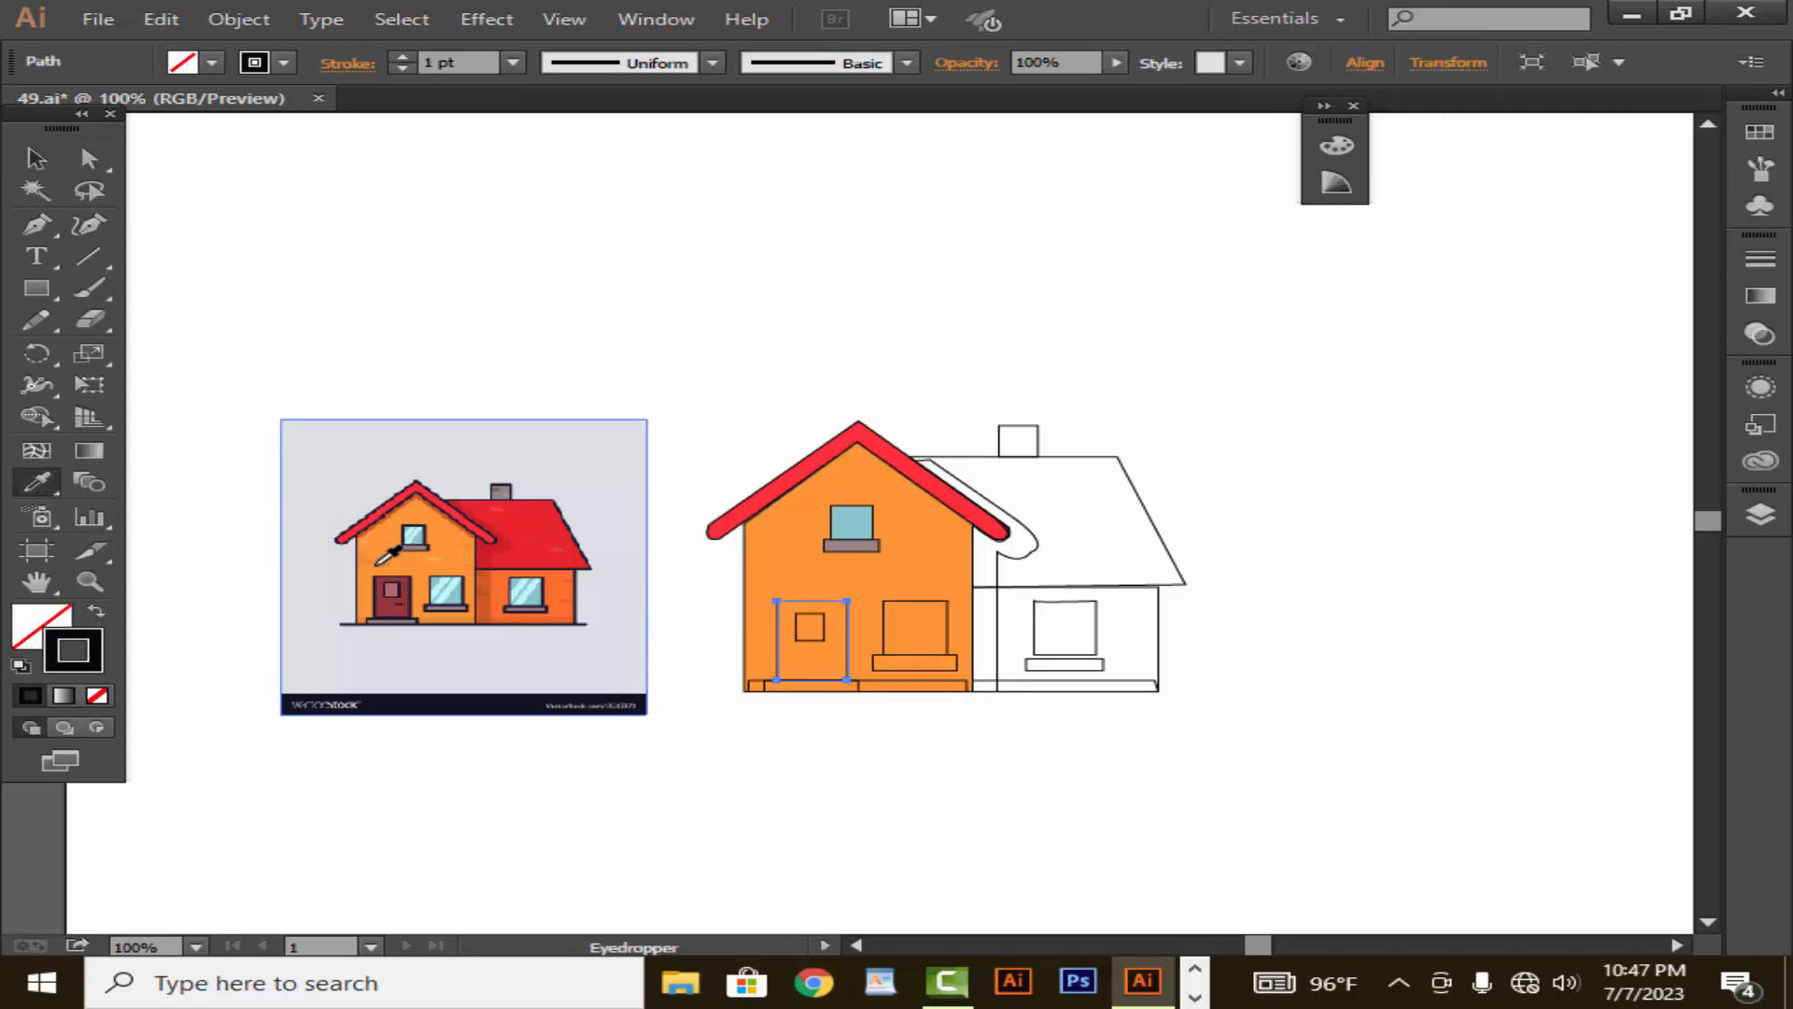
{"action": "left_click", "coordinate": [412, 606]}
{"action": "left_click", "coordinate": [35, 159]}
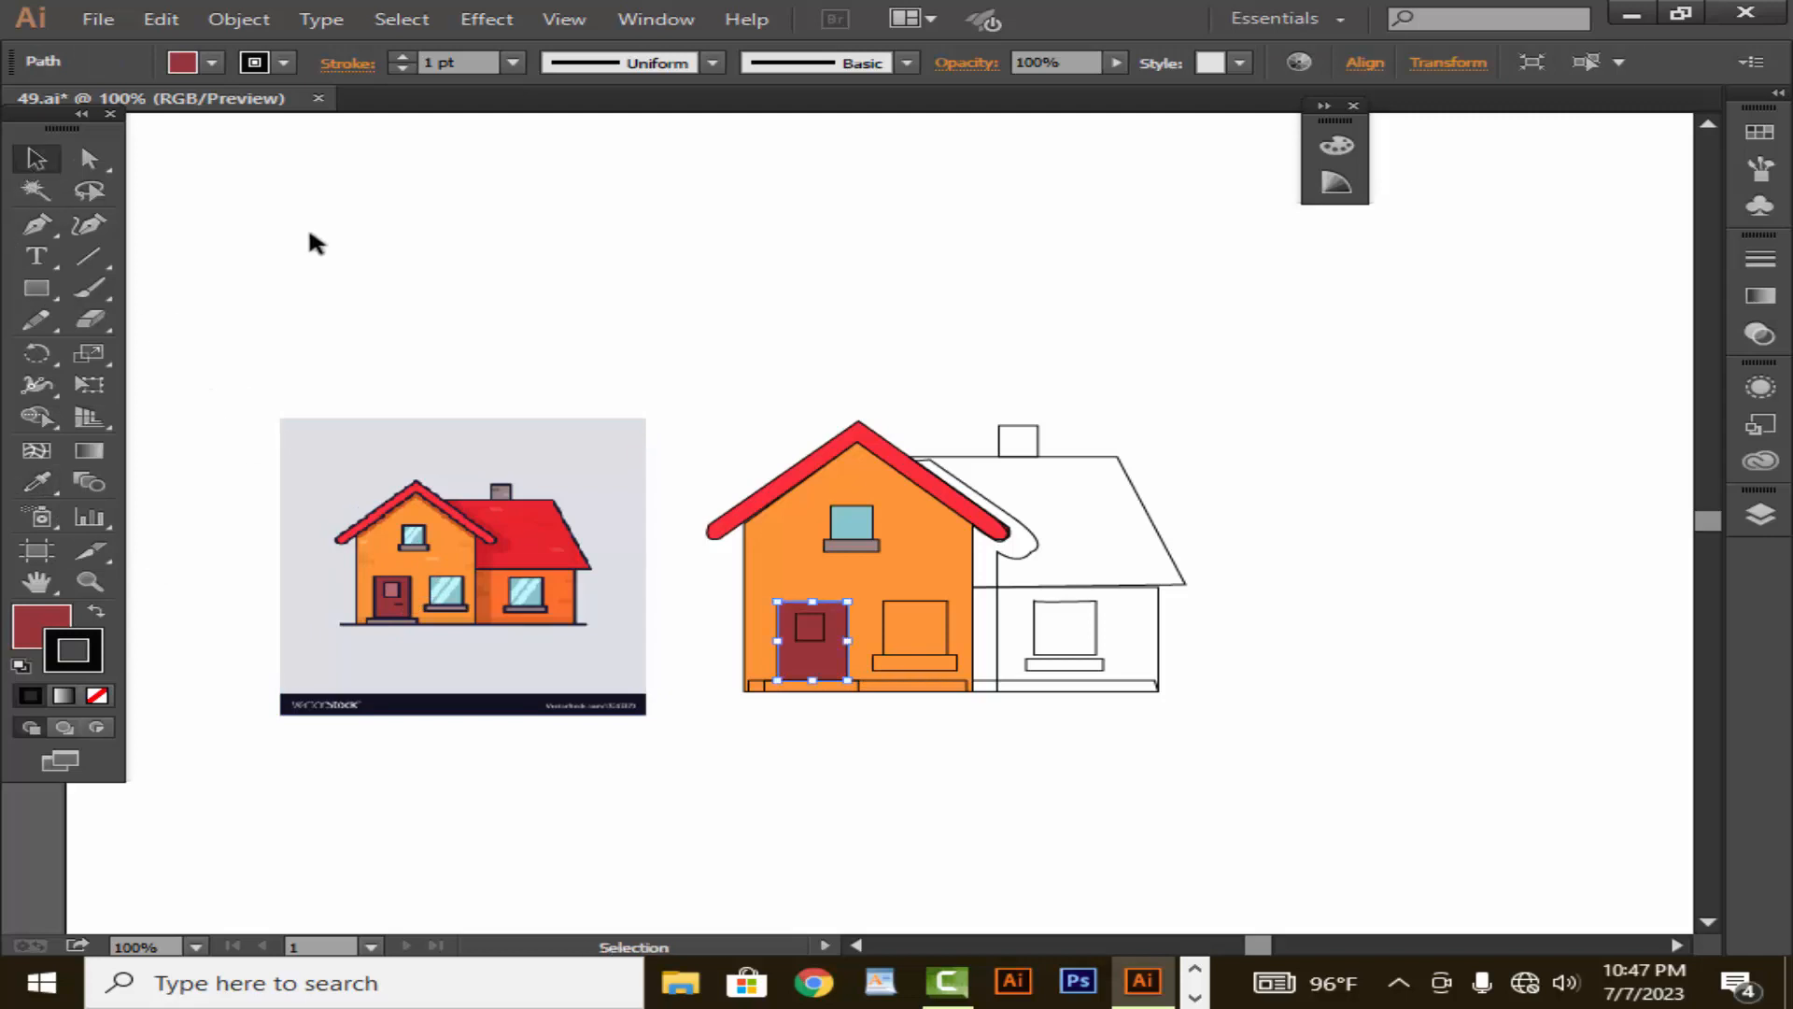
{"action": "left_click", "coordinate": [308, 240]}
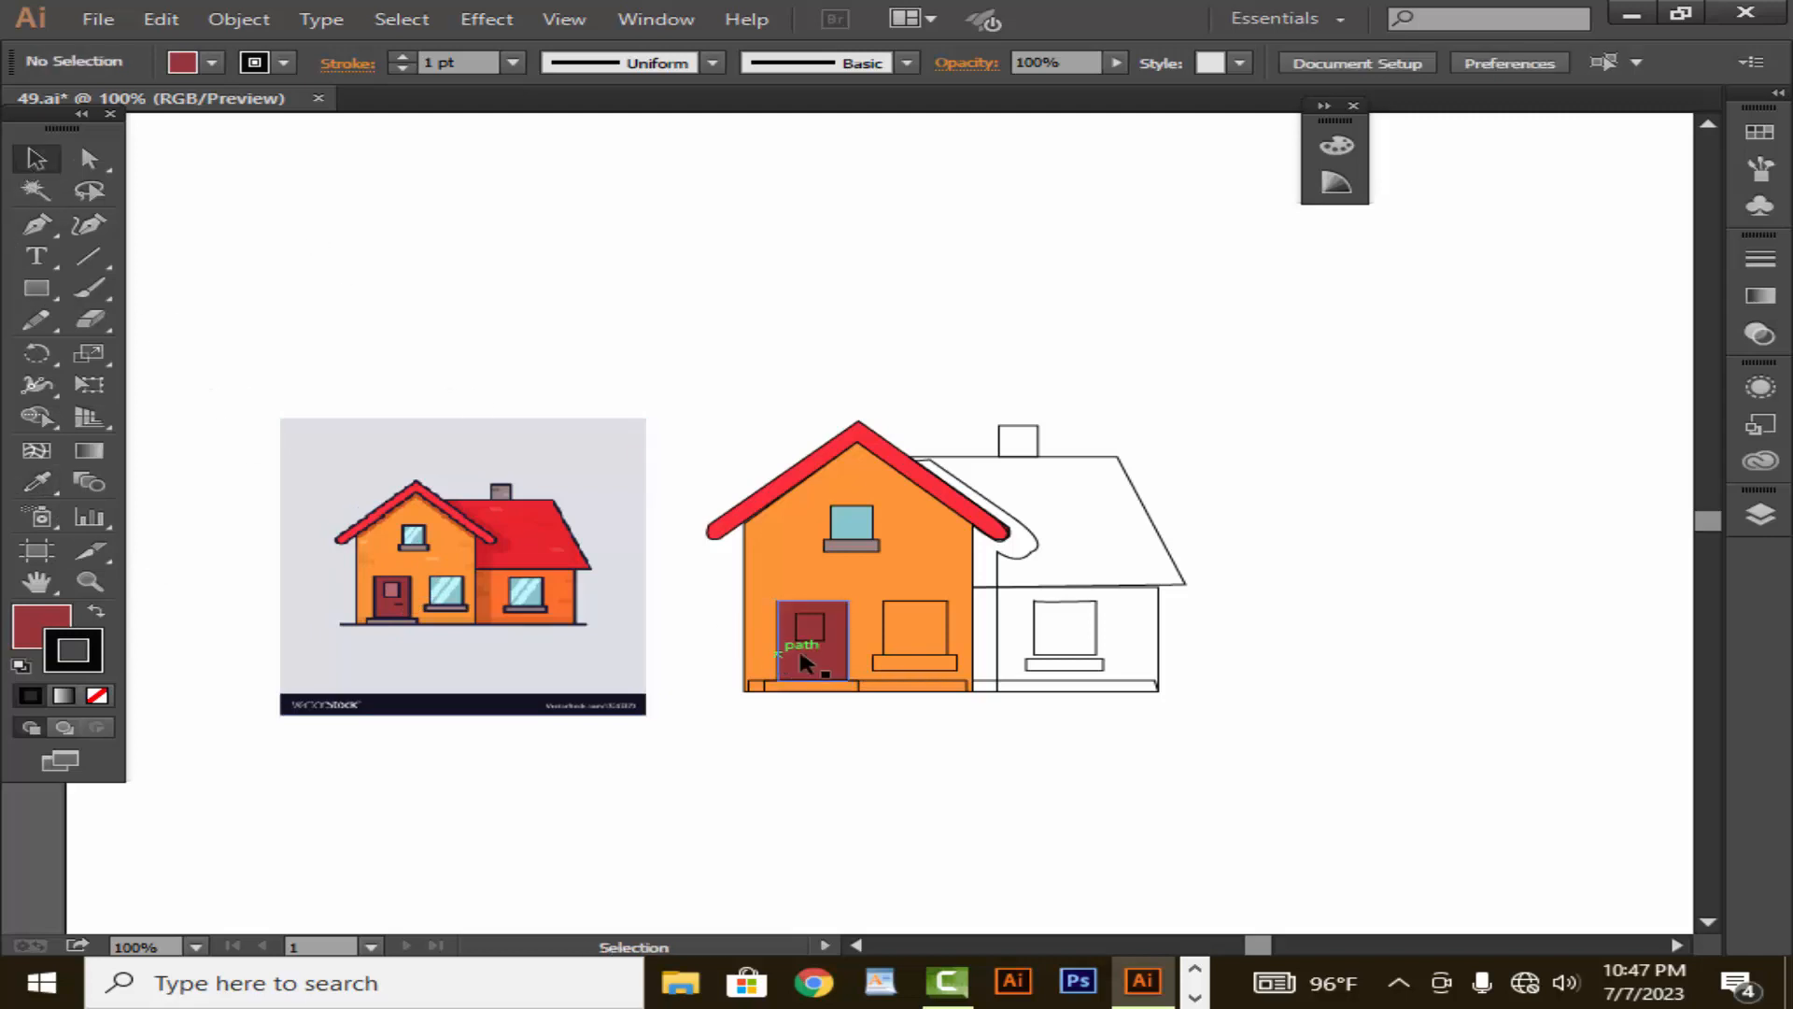
- Fill the small square pane in the door with the dusty pink sampled from the reference image
{"action": "left_click", "coordinate": [37, 482]}
{"action": "left_click", "coordinate": [393, 589]}
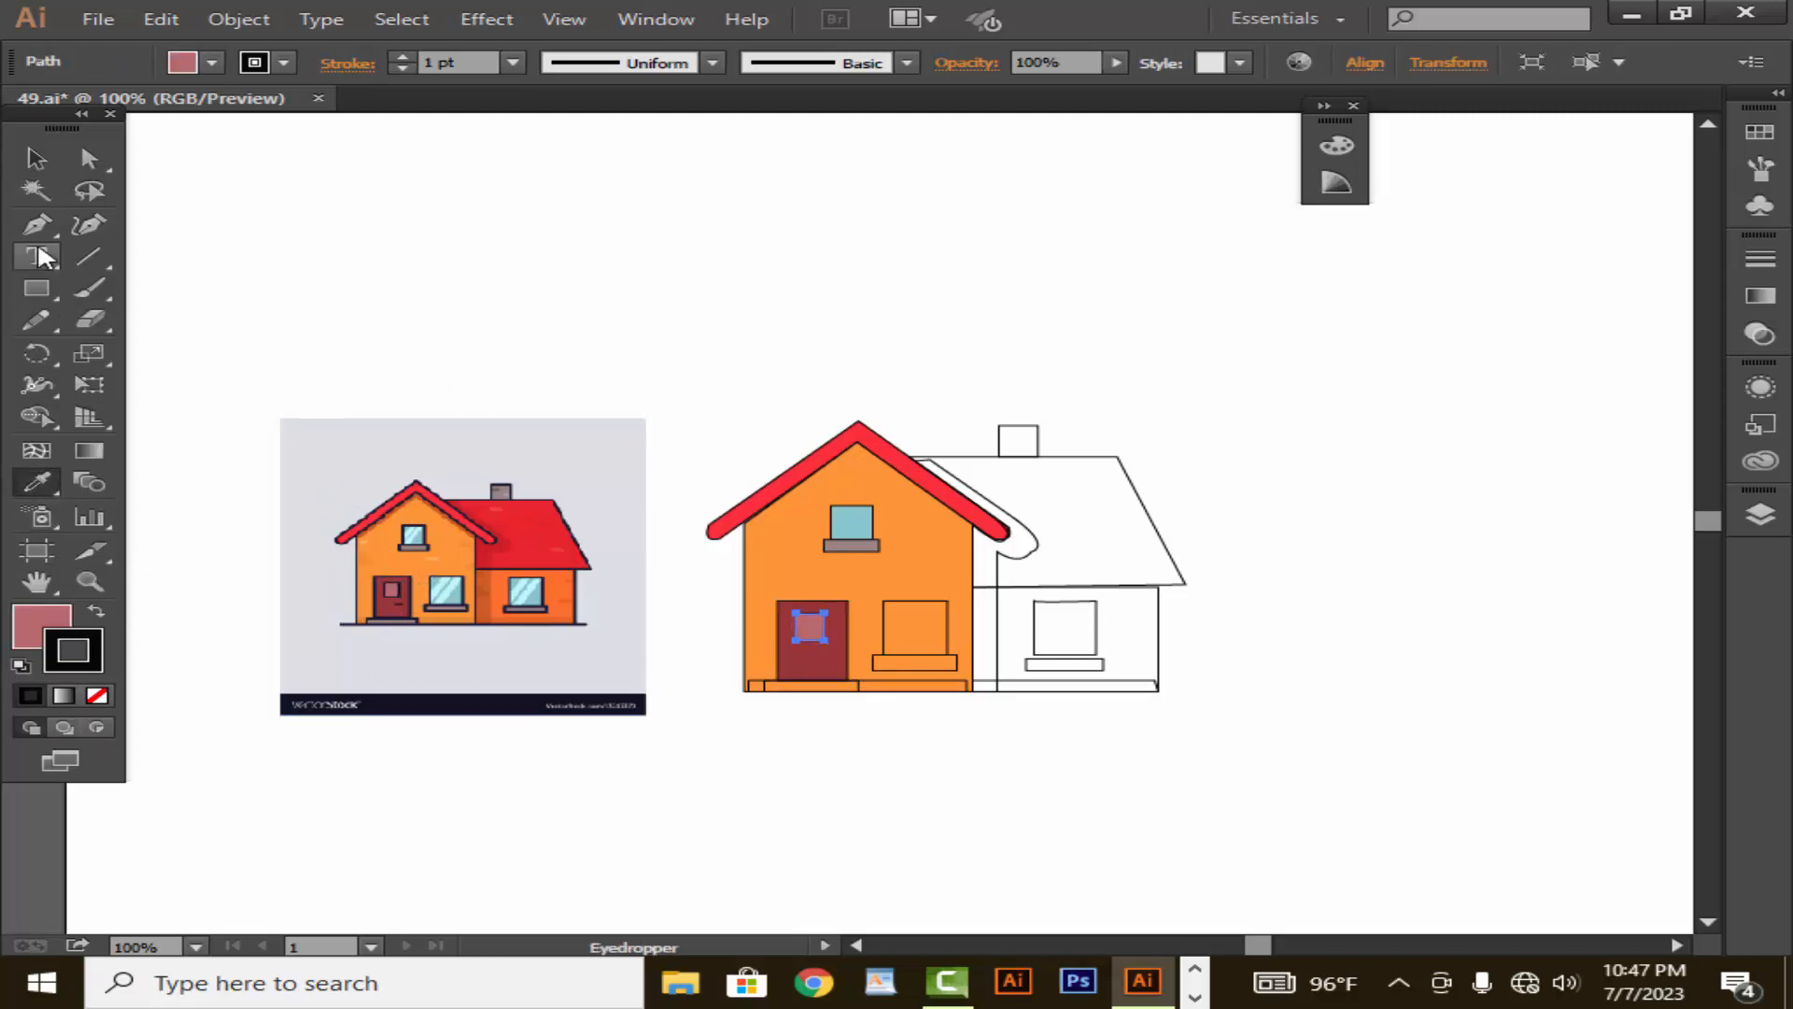
{"action": "left_click", "coordinate": [37, 158]}
{"action": "left_click", "coordinate": [448, 331]}
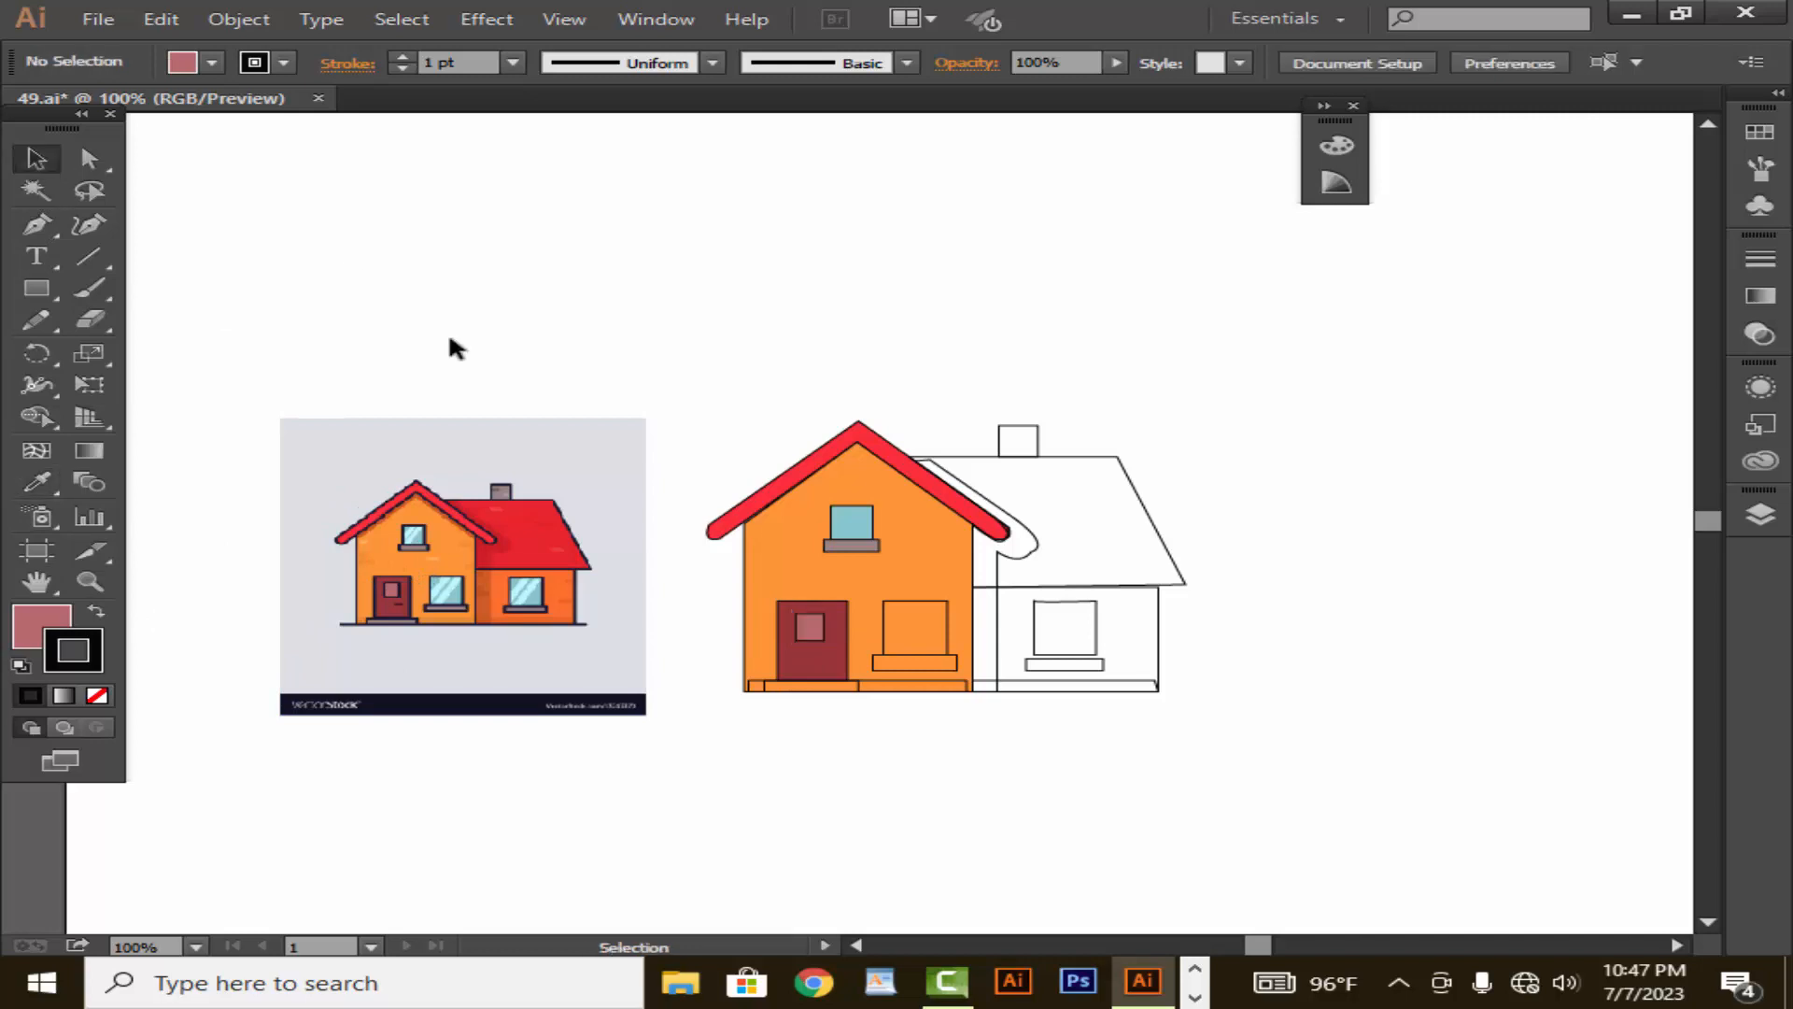
- Fill the front wall's lower window pane with the light teal sampled from the same window in the reference image
{"action": "left_click", "coordinate": [913, 641]}
{"action": "left_click", "coordinate": [37, 483]}
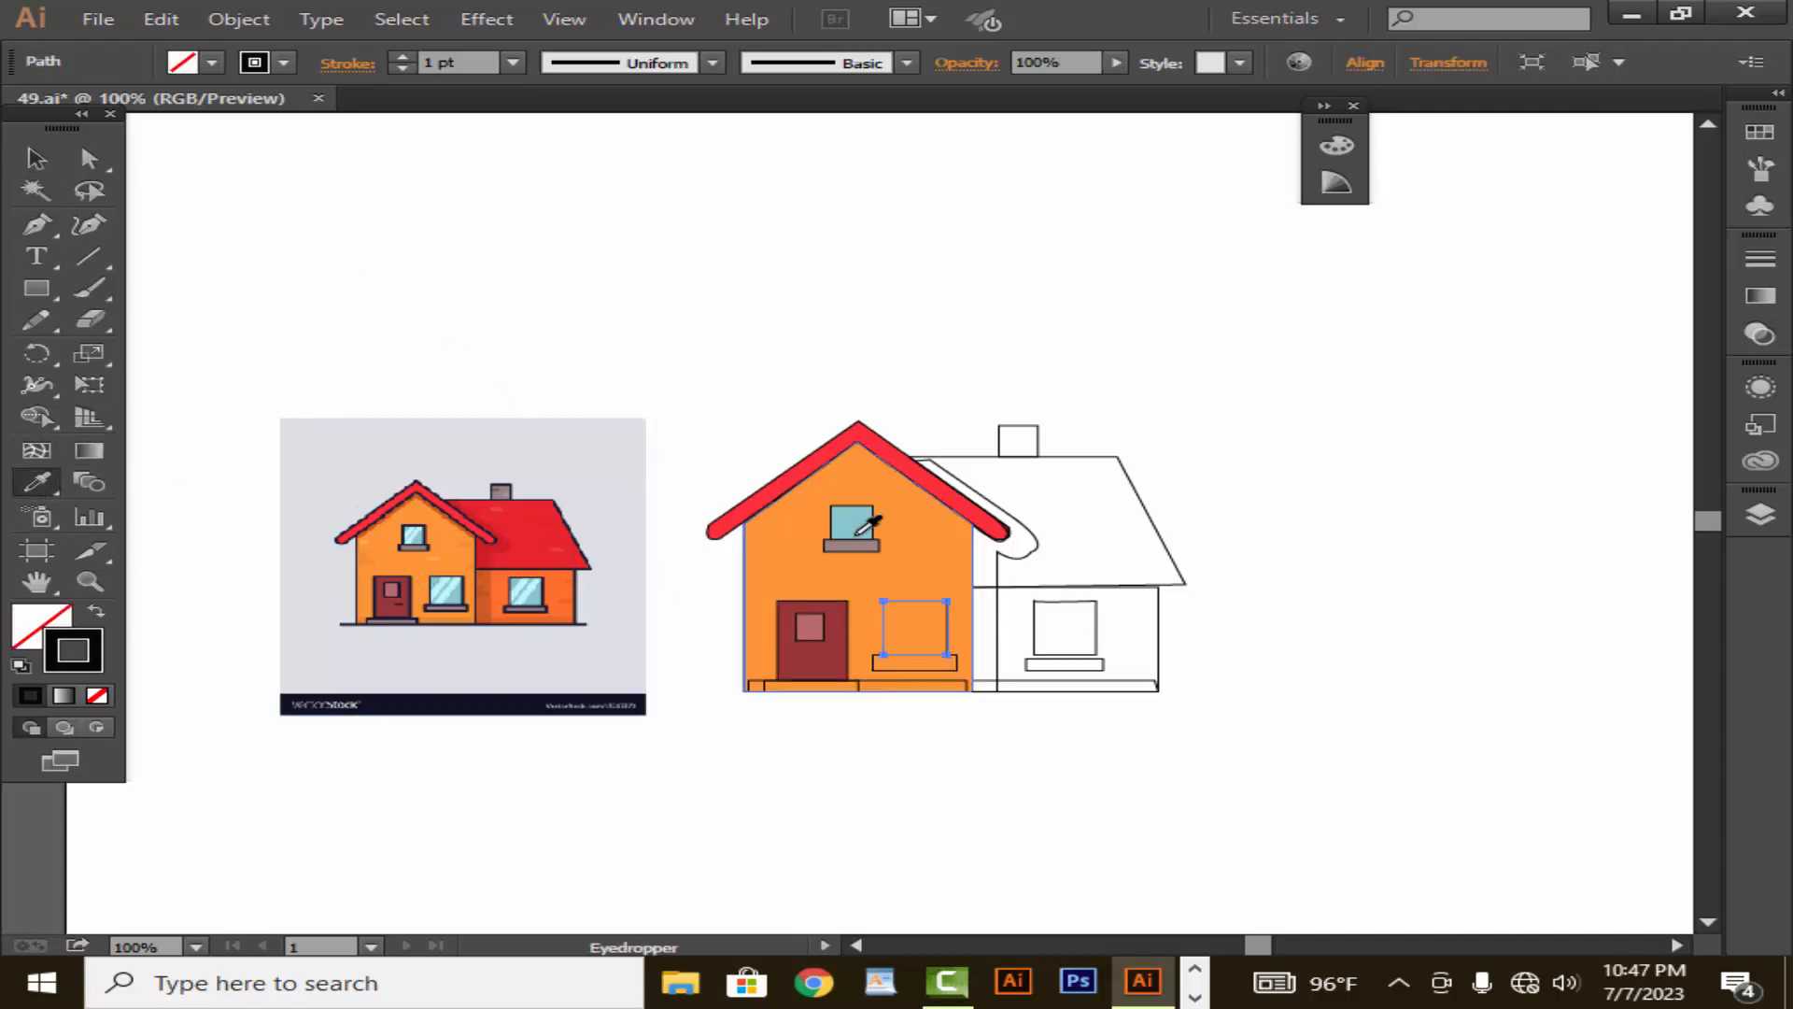
{"action": "left_click", "coordinate": [447, 590]}
{"action": "left_click", "coordinate": [38, 159]}
{"action": "left_click", "coordinate": [687, 504]}
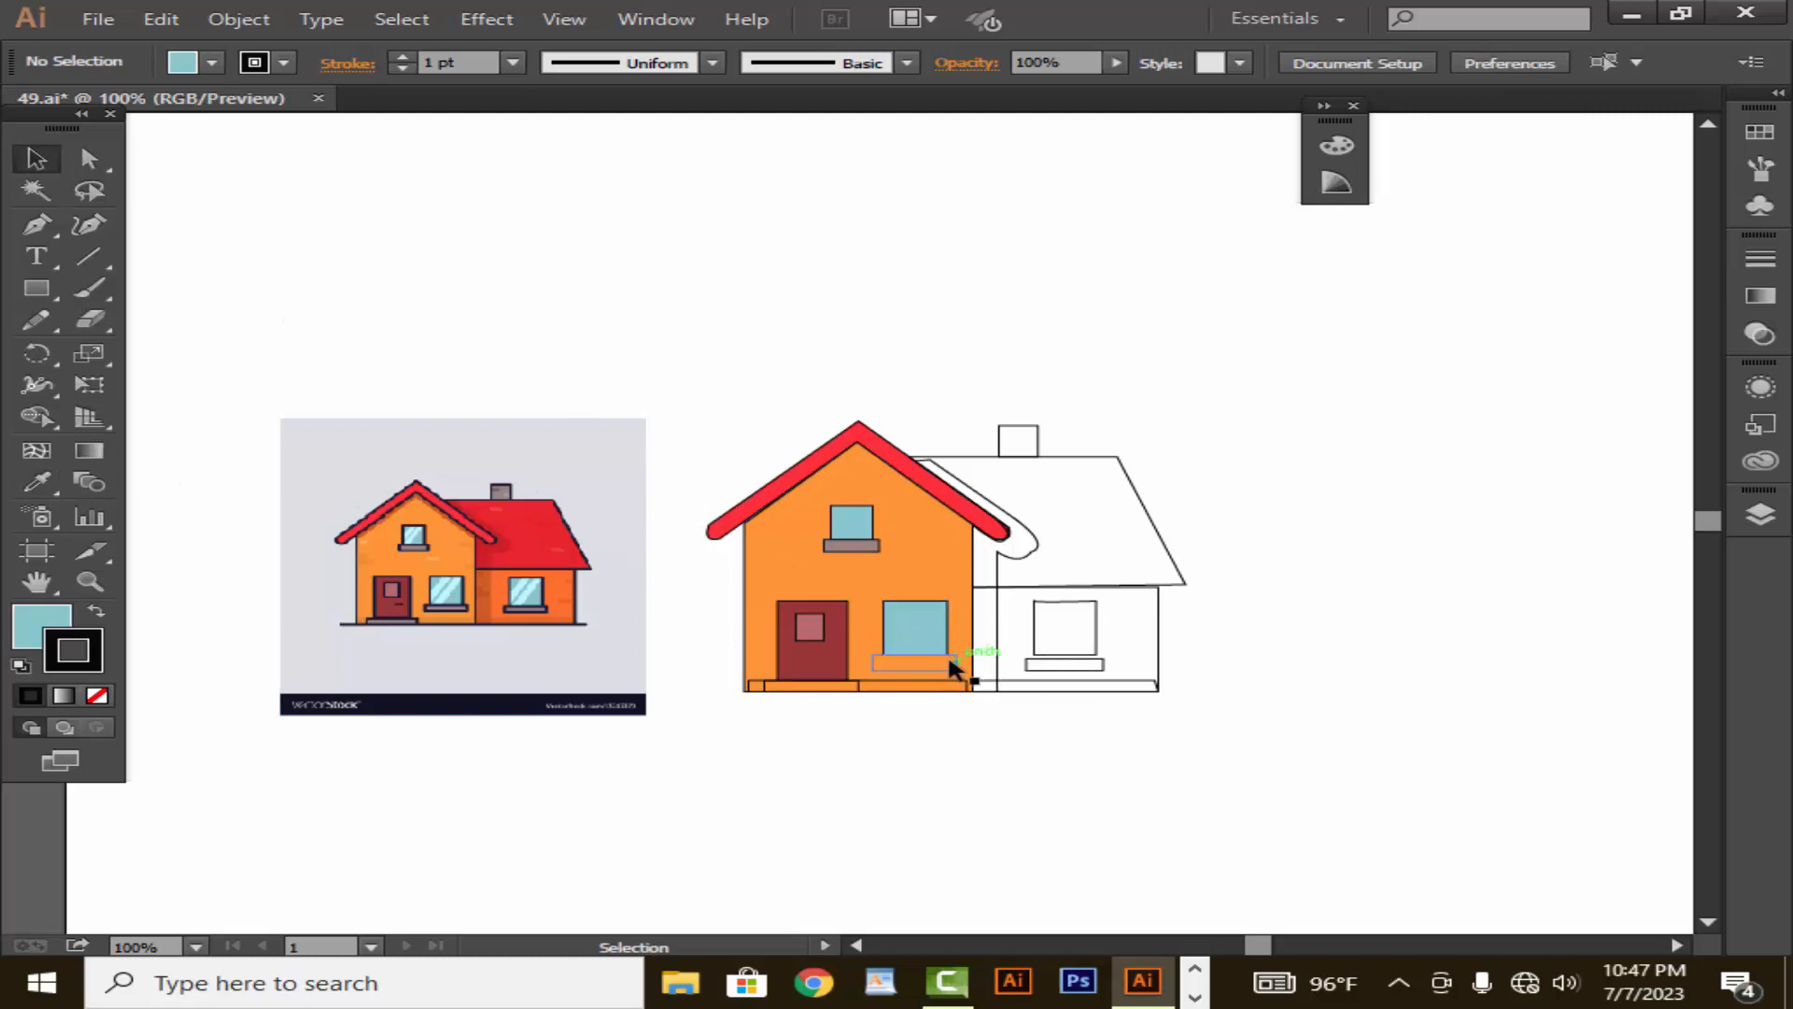
- Fill the front wall's lower window sill with the greyish mauve sampled from the drawing's upper window sill
{"action": "left_click", "coordinate": [870, 655]}
{"action": "left_click", "coordinate": [894, 759]}
{"action": "left_click", "coordinate": [895, 670]}
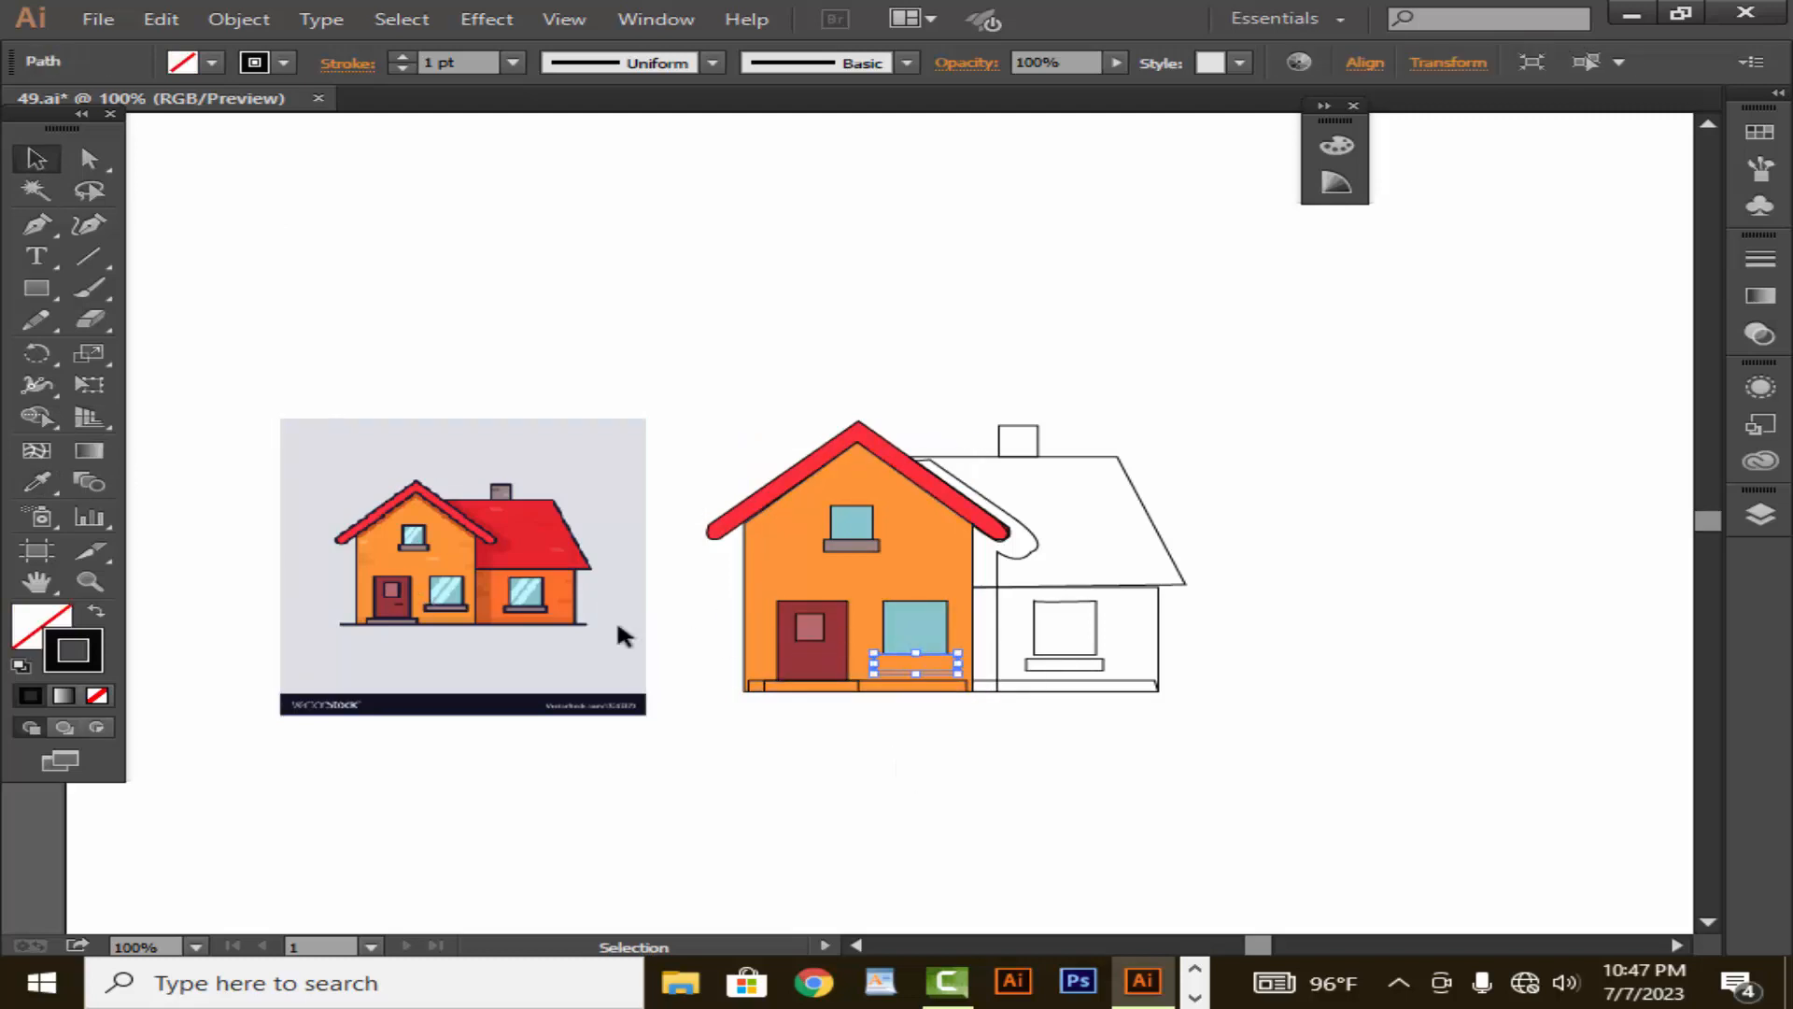
{"action": "left_click", "coordinate": [37, 484]}
{"action": "left_click", "coordinate": [848, 545]}
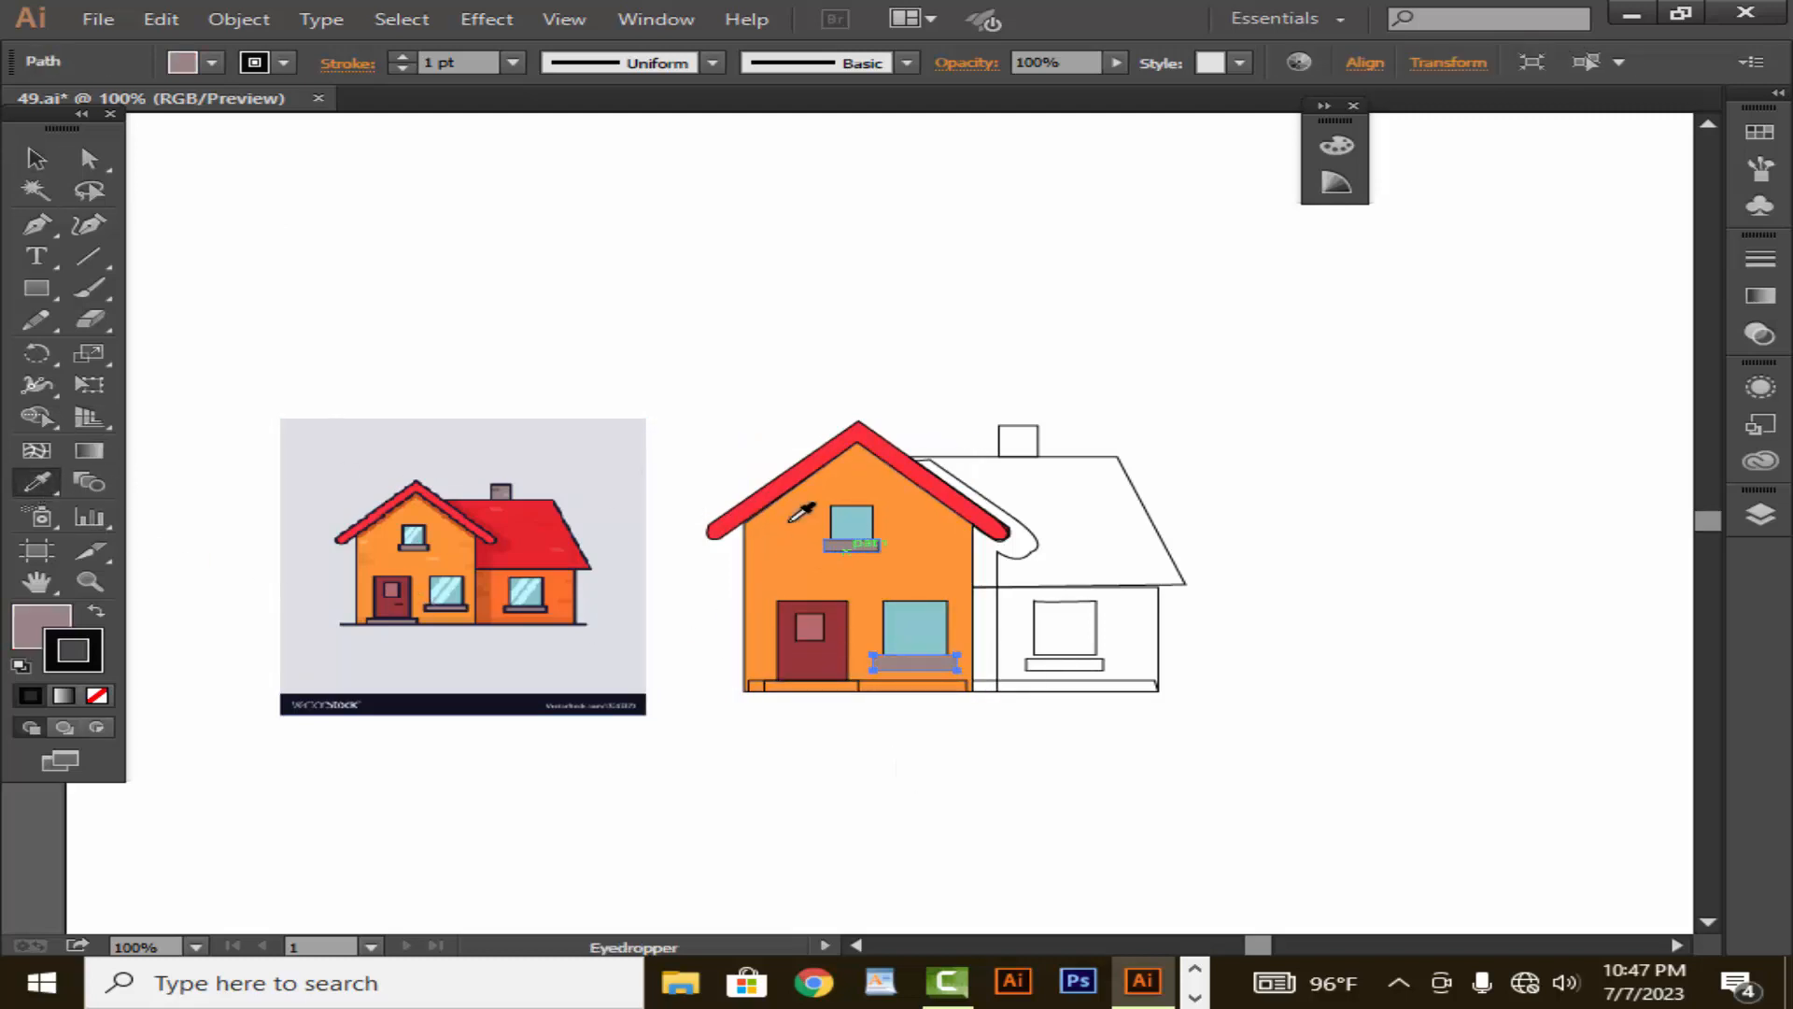
{"action": "left_click", "coordinate": [37, 158]}
{"action": "left_click", "coordinate": [476, 348]}
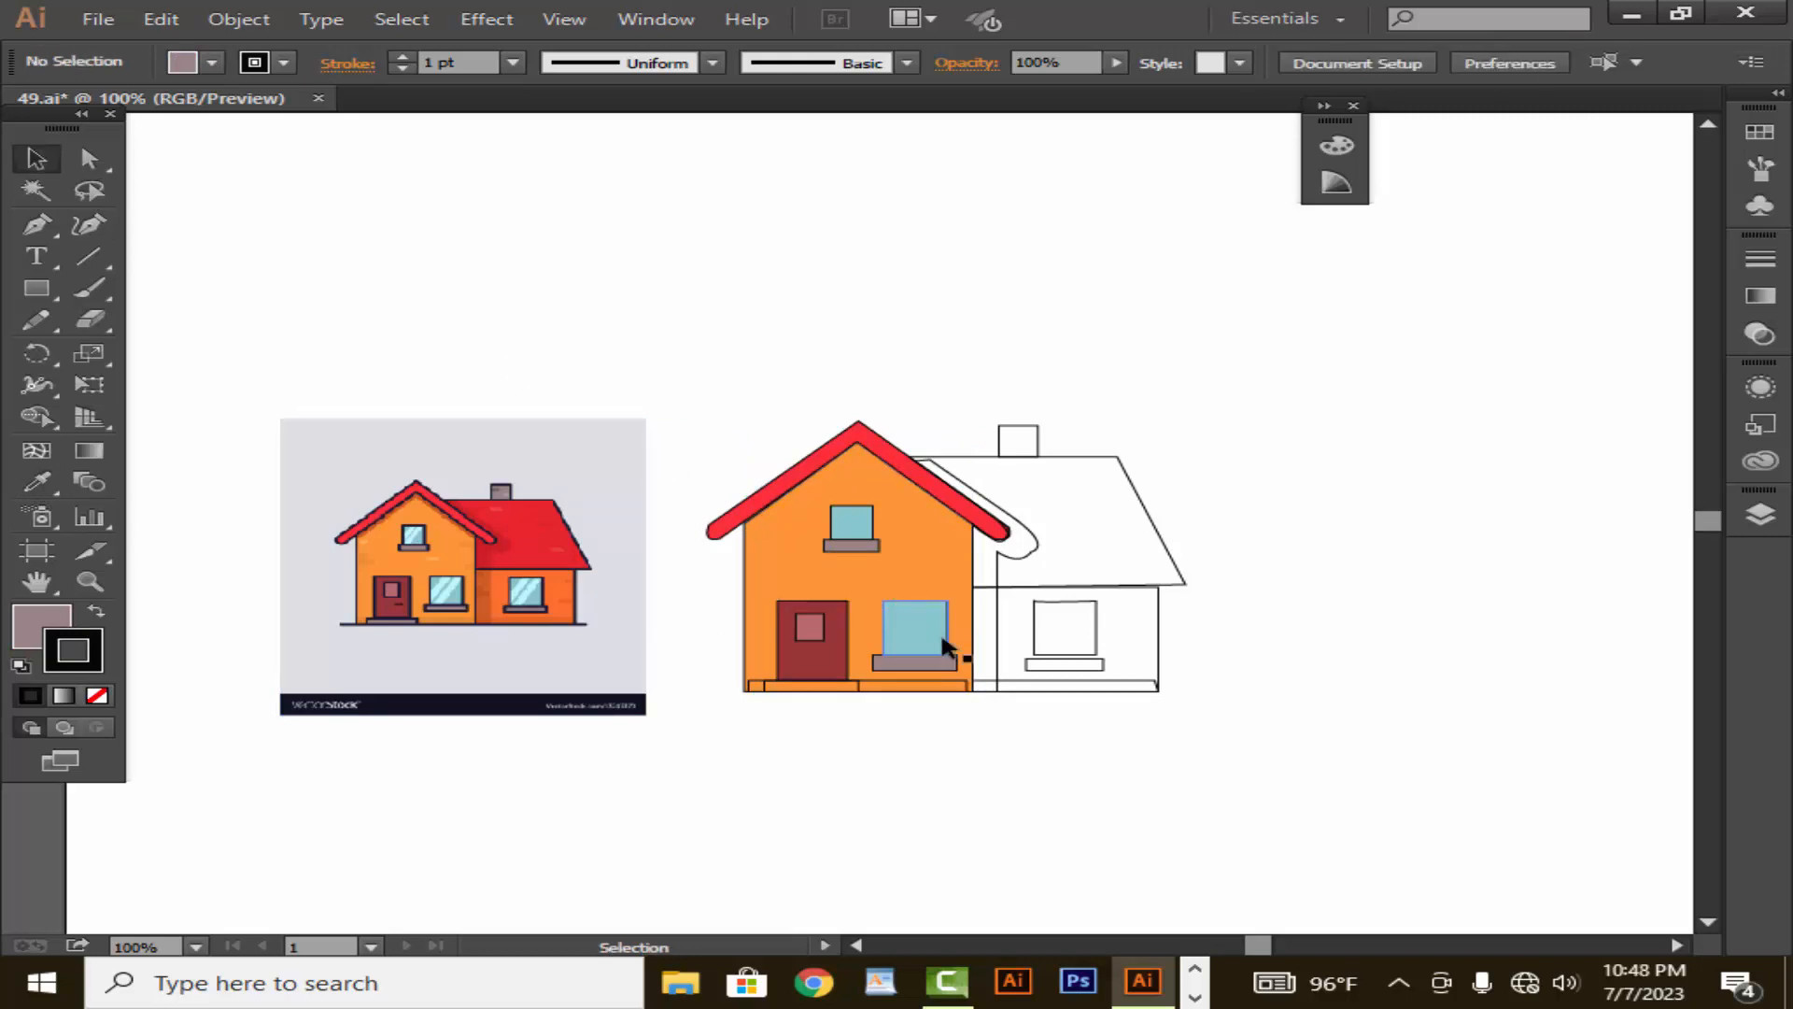
- Fill the shadow shape behind the front gable with the dark red sampled from the reference image
{"action": "left_click", "coordinate": [1000, 649]}
{"action": "left_click", "coordinate": [38, 484]}
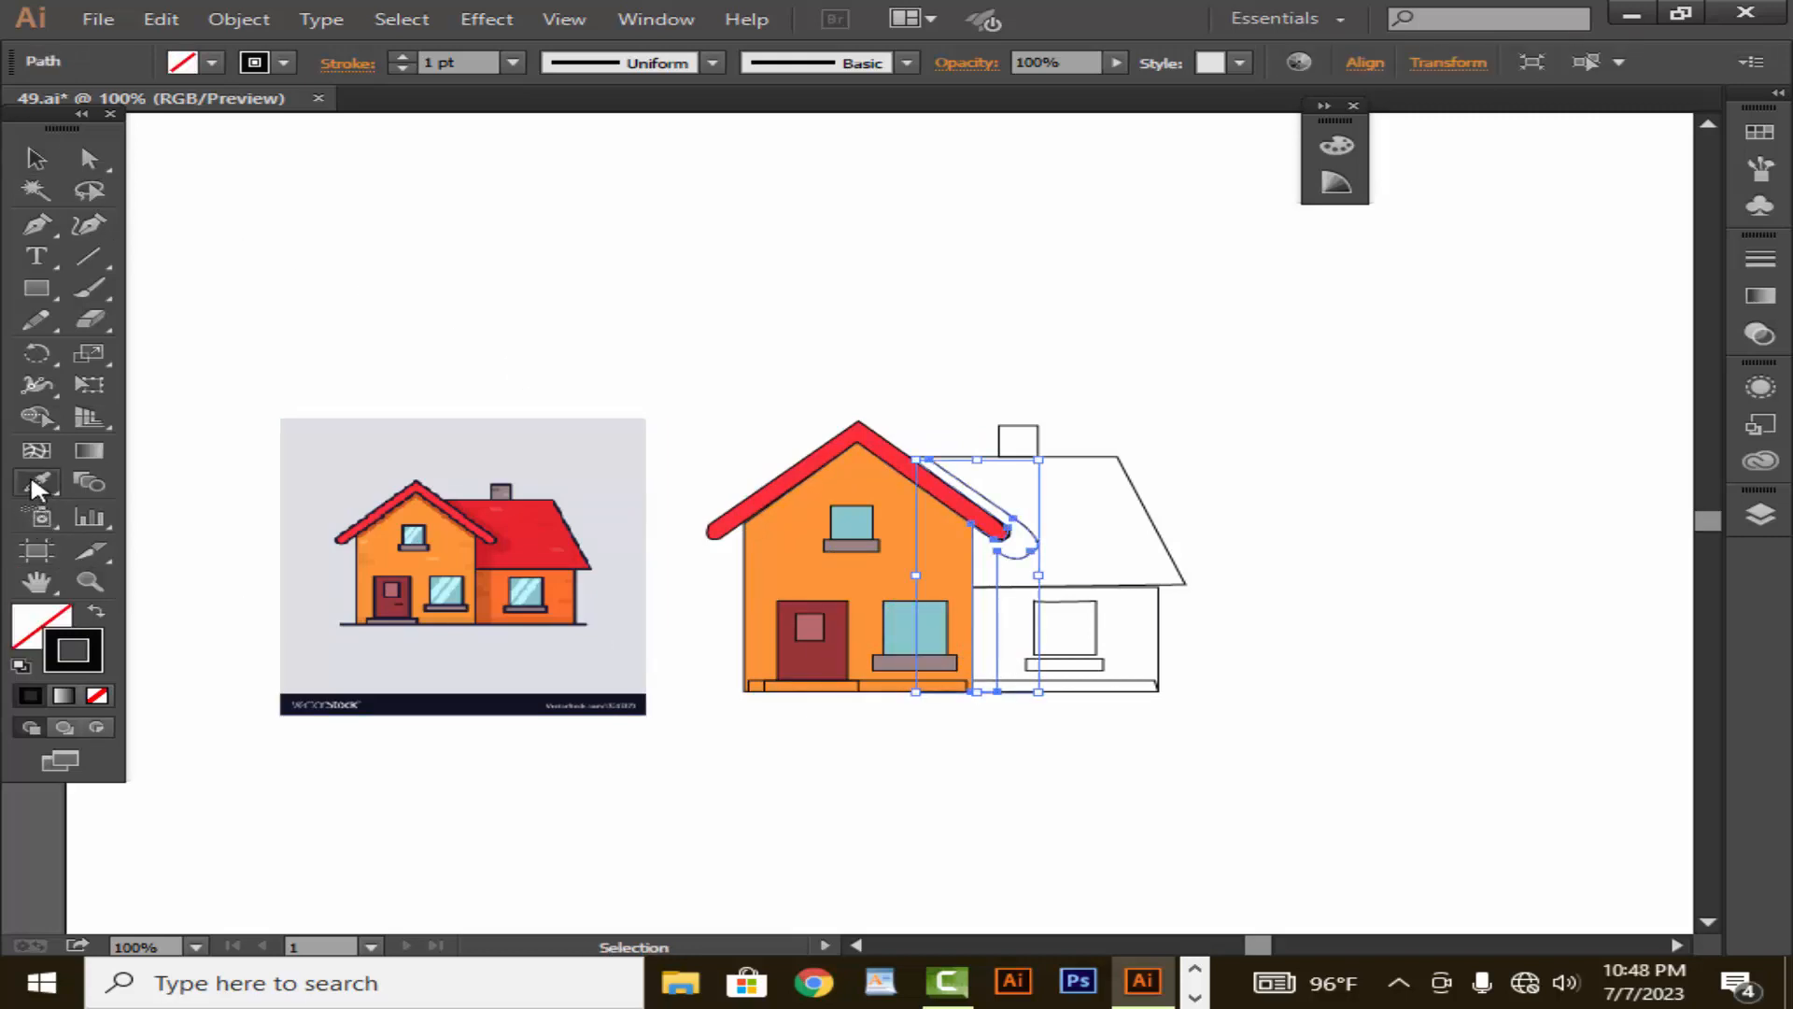
{"action": "left_click", "coordinate": [483, 561]}
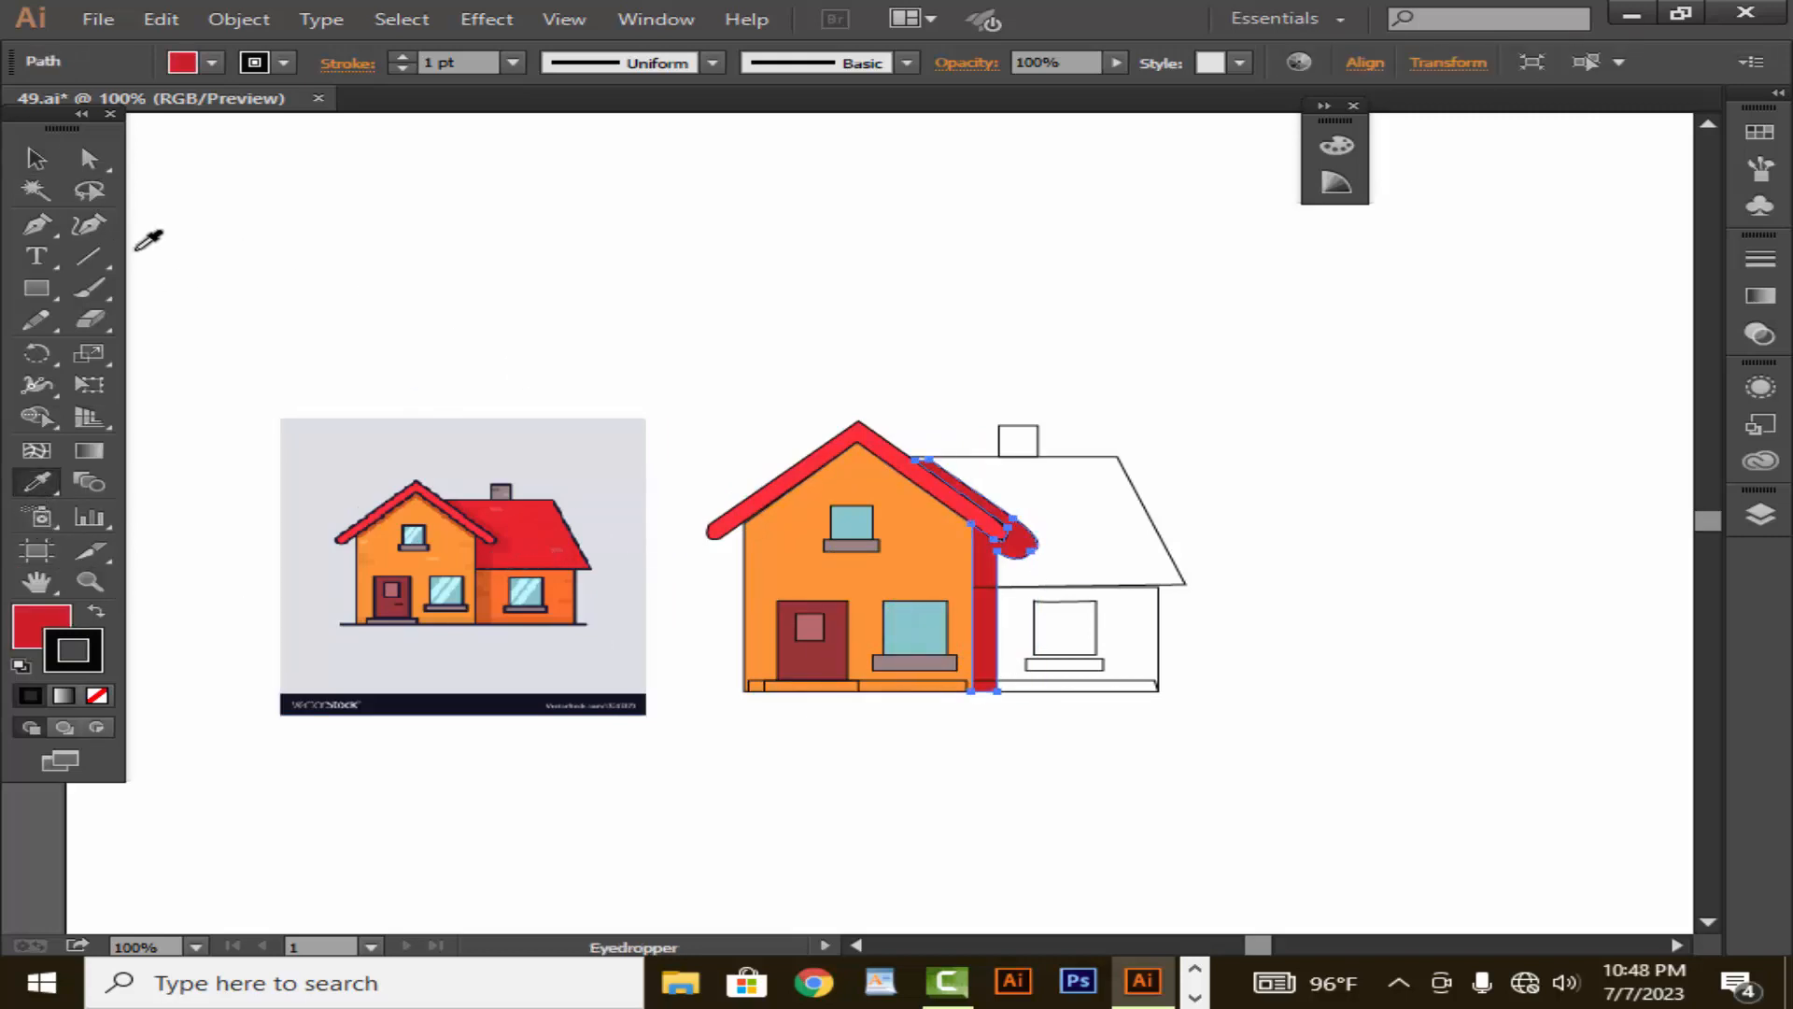
{"action": "left_click", "coordinate": [37, 159]}
{"action": "left_click", "coordinate": [293, 276]}
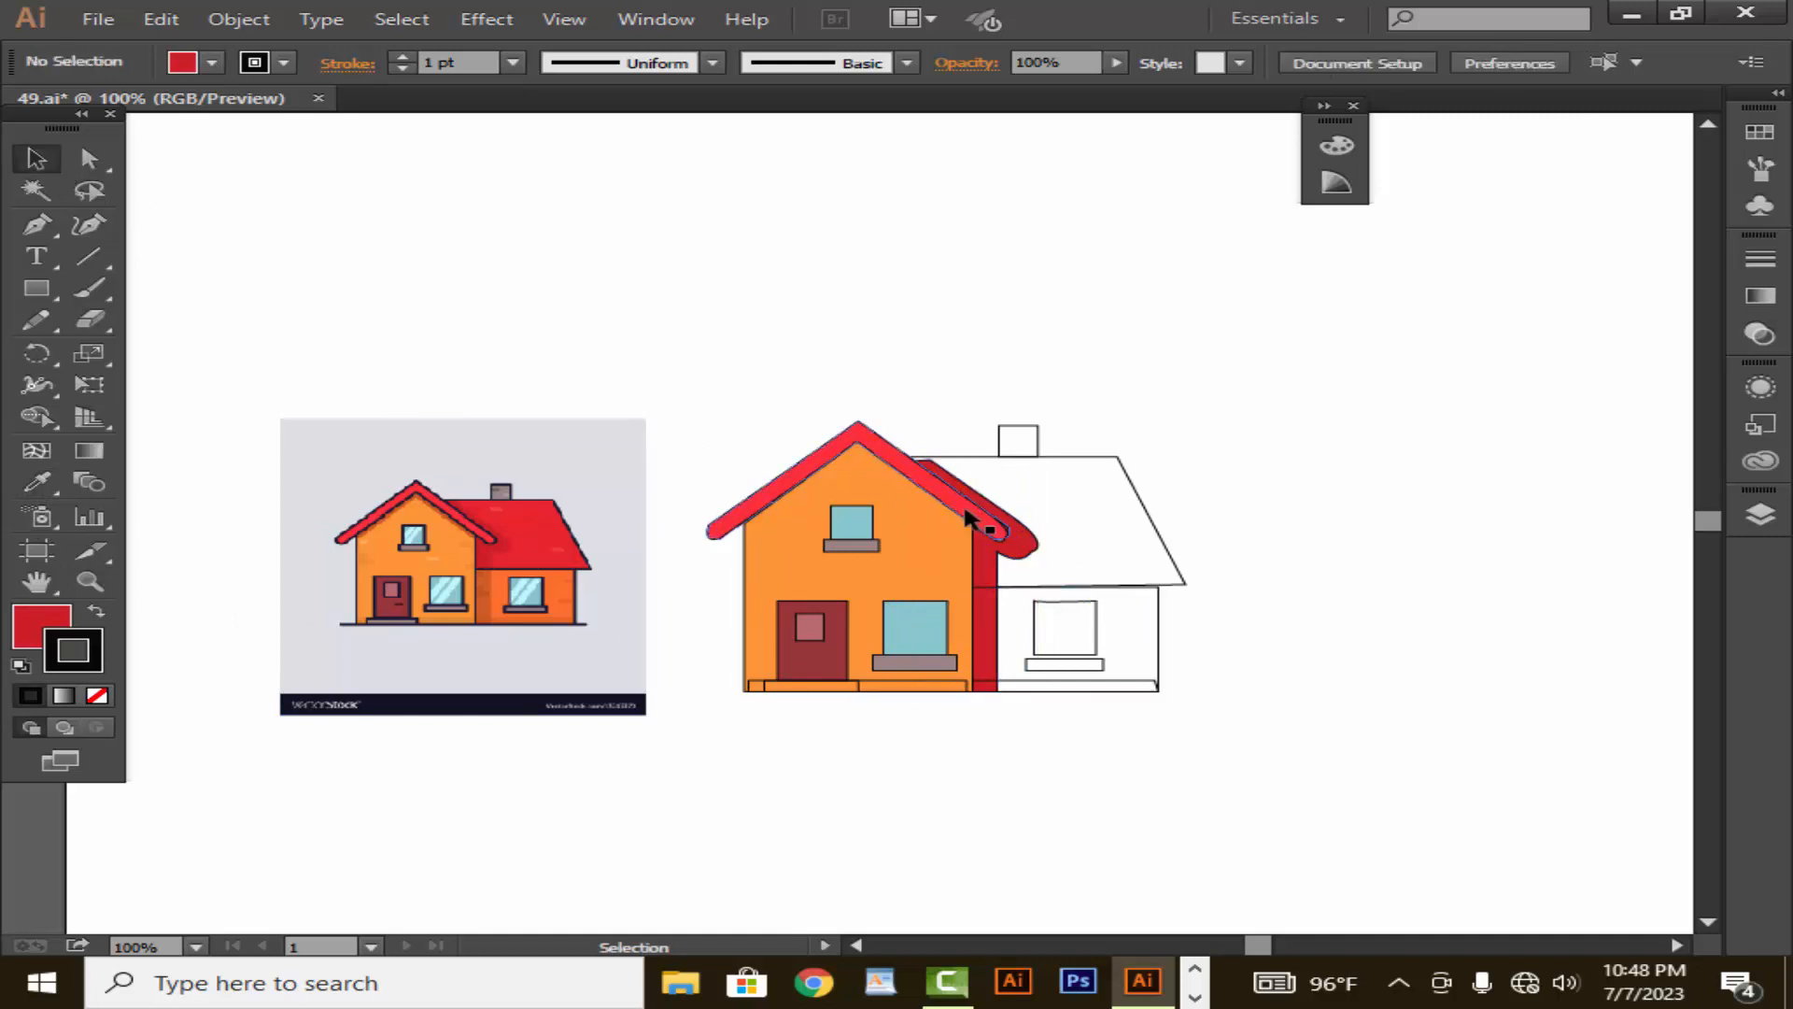
- Fill the chimney with the greyish mauve sampled from the chimney in the reference image
{"action": "left_click", "coordinate": [1037, 446]}
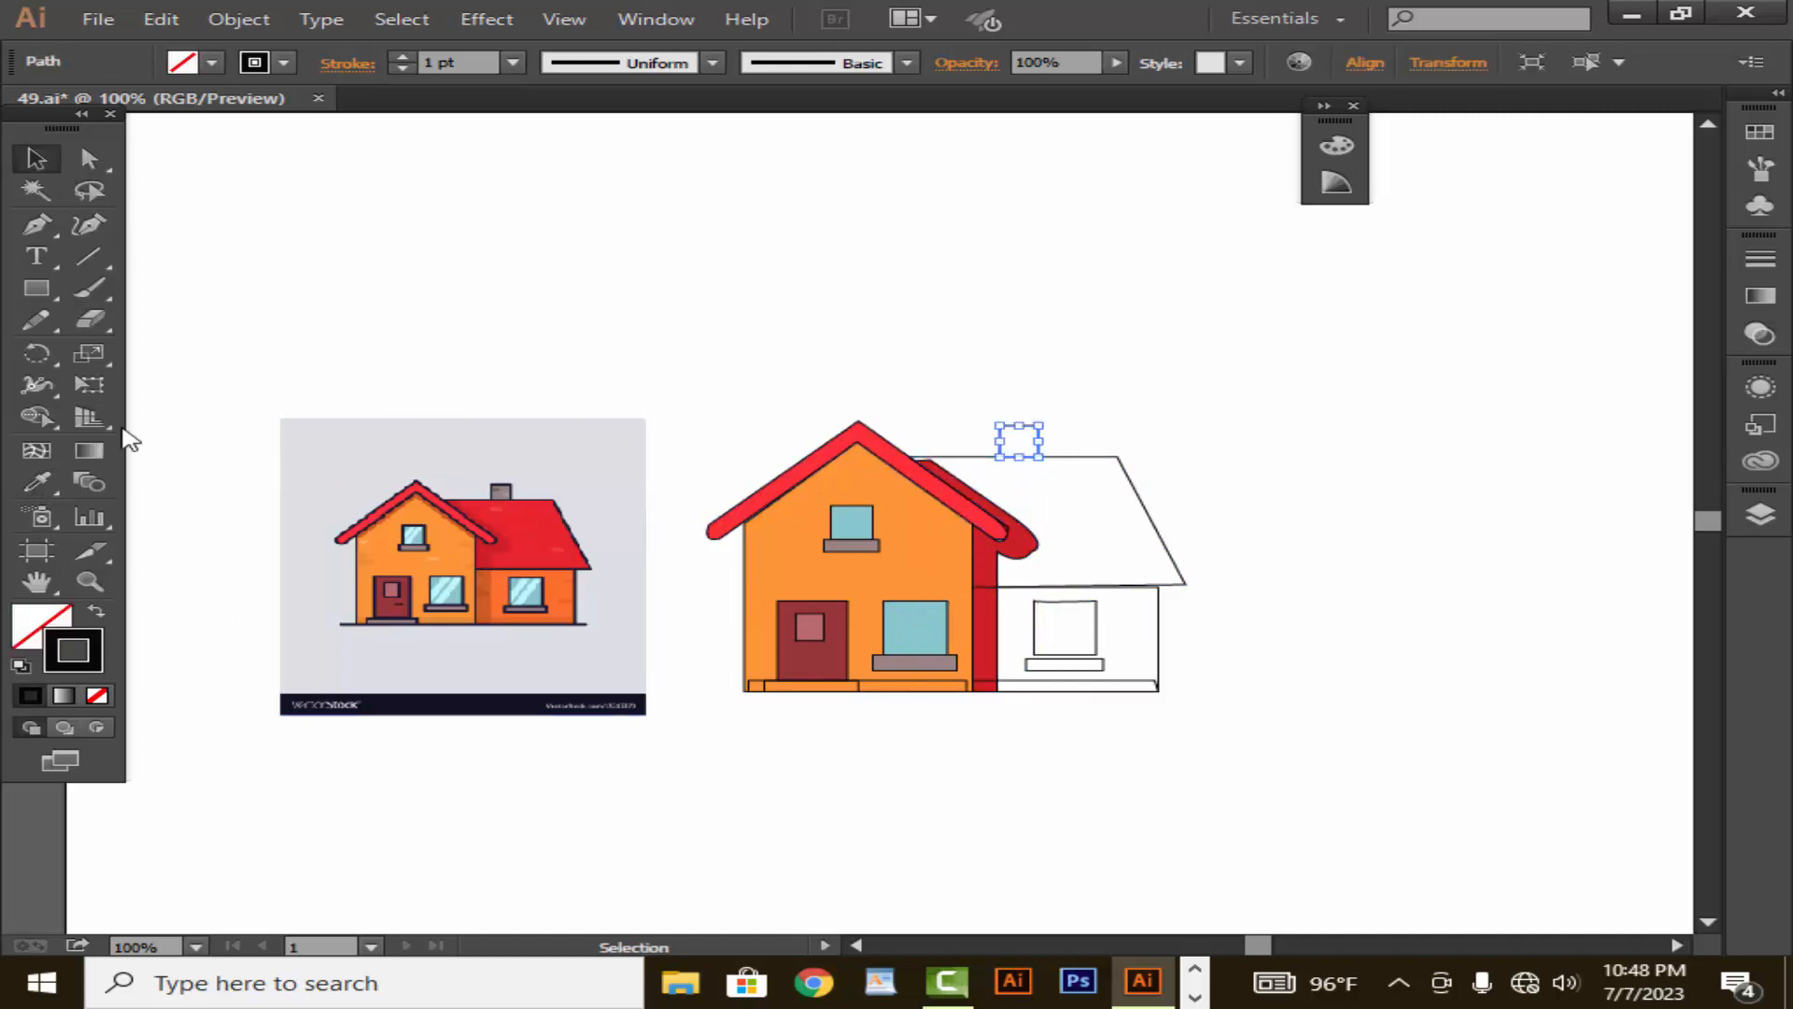
{"action": "left_click", "coordinate": [38, 482]}
{"action": "left_click", "coordinate": [494, 496]}
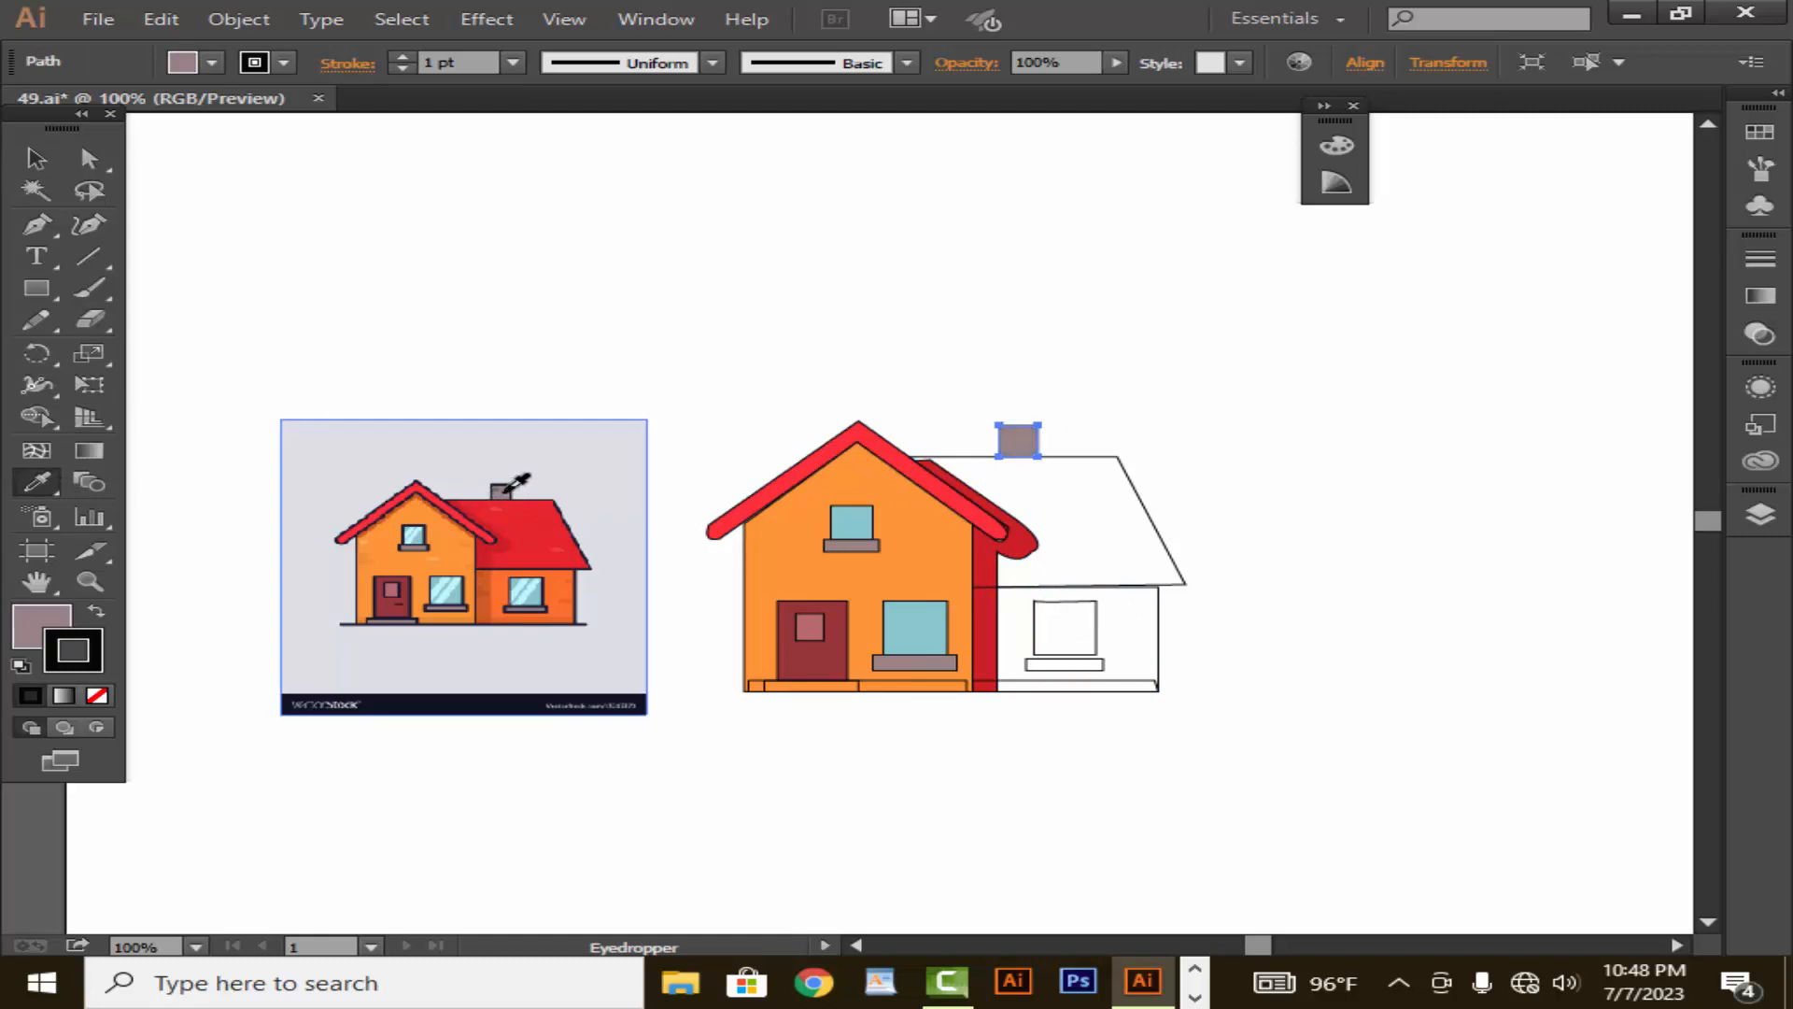
{"action": "left_click", "coordinate": [54, 165]}
{"action": "left_click", "coordinate": [341, 321]}
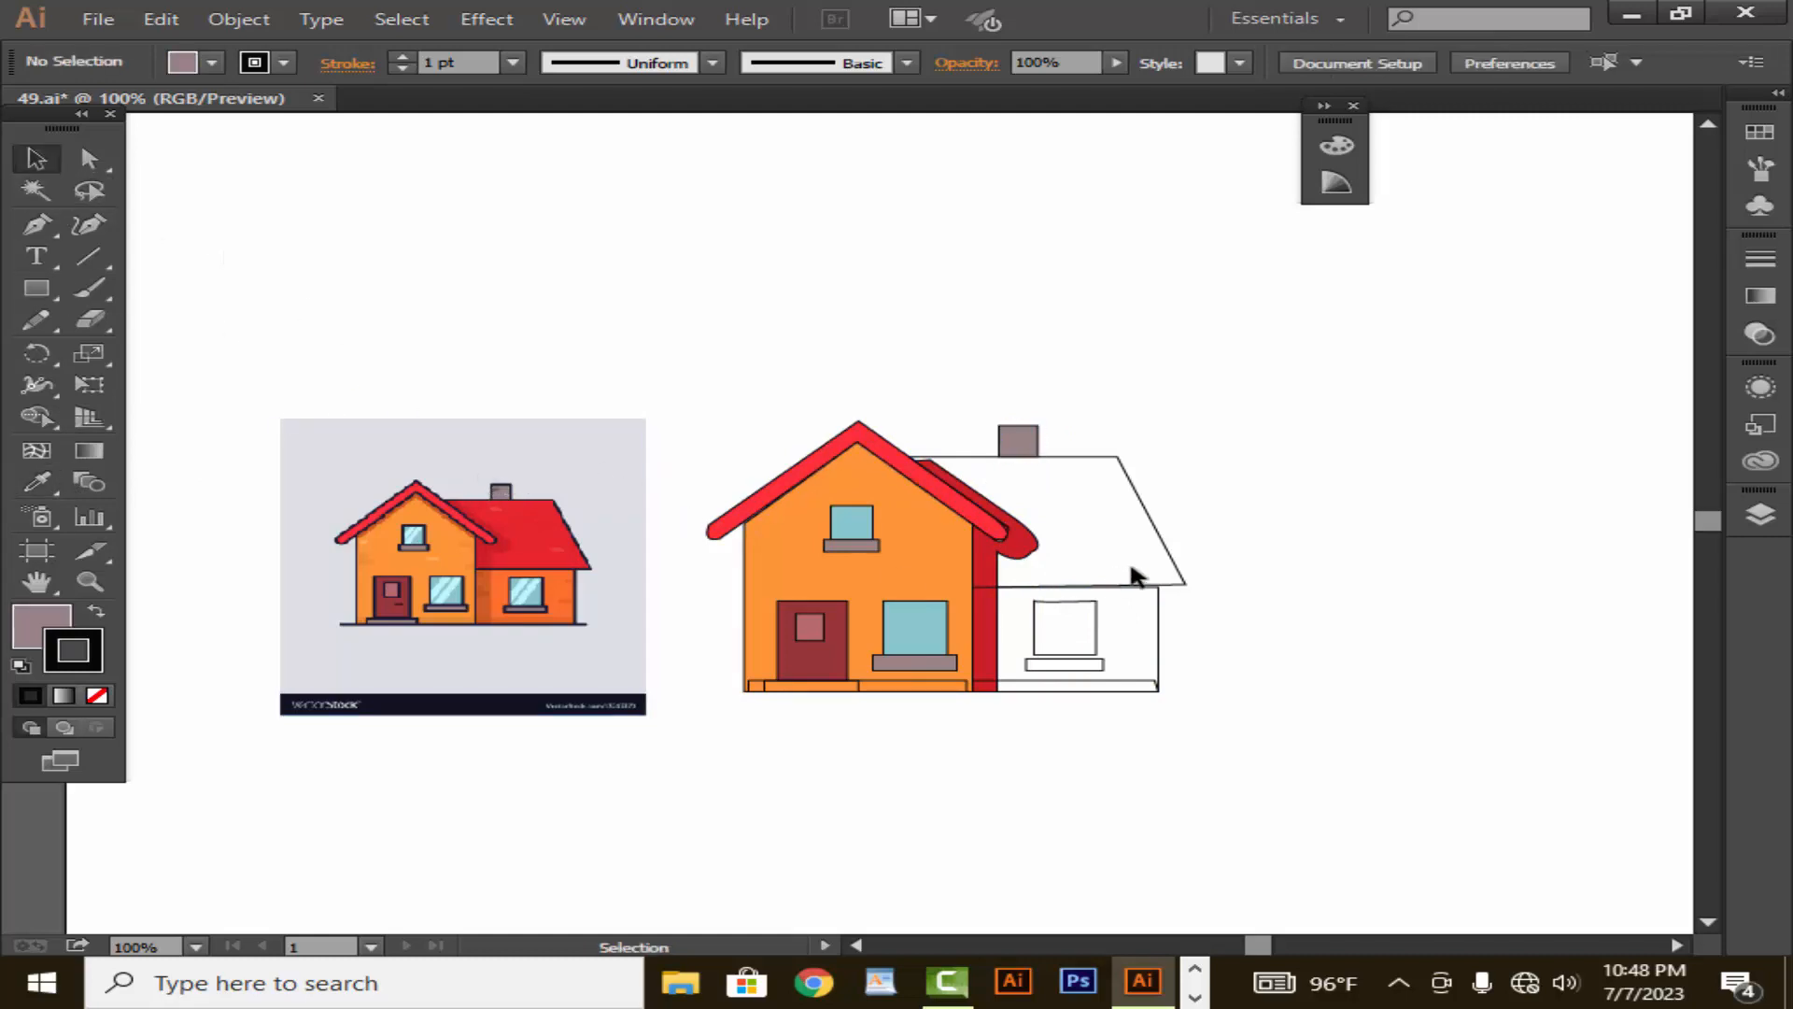
- Fill the side wing's roof with the red sampled from the same roof in the reference image
{"action": "left_click", "coordinate": [1176, 563]}
{"action": "key", "text": "i"}
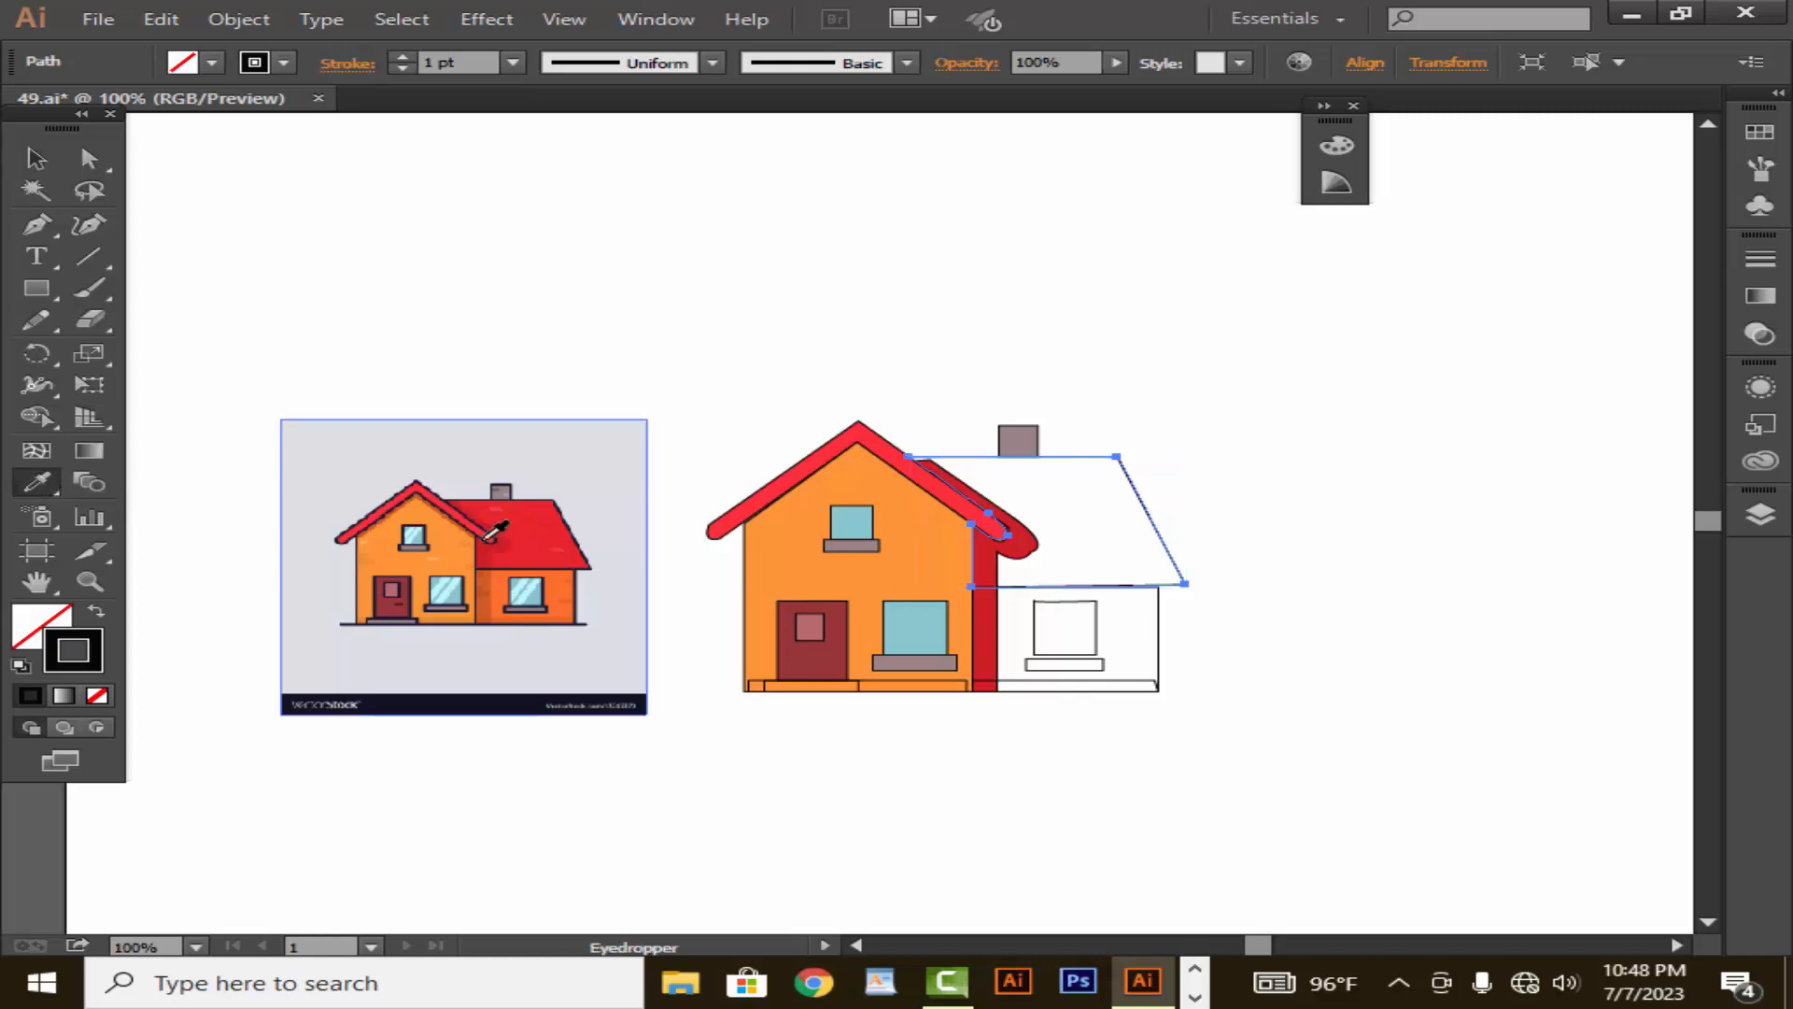
{"action": "left_click", "coordinate": [551, 551]}
{"action": "left_click", "coordinate": [35, 161]}
{"action": "left_click", "coordinate": [448, 351]}
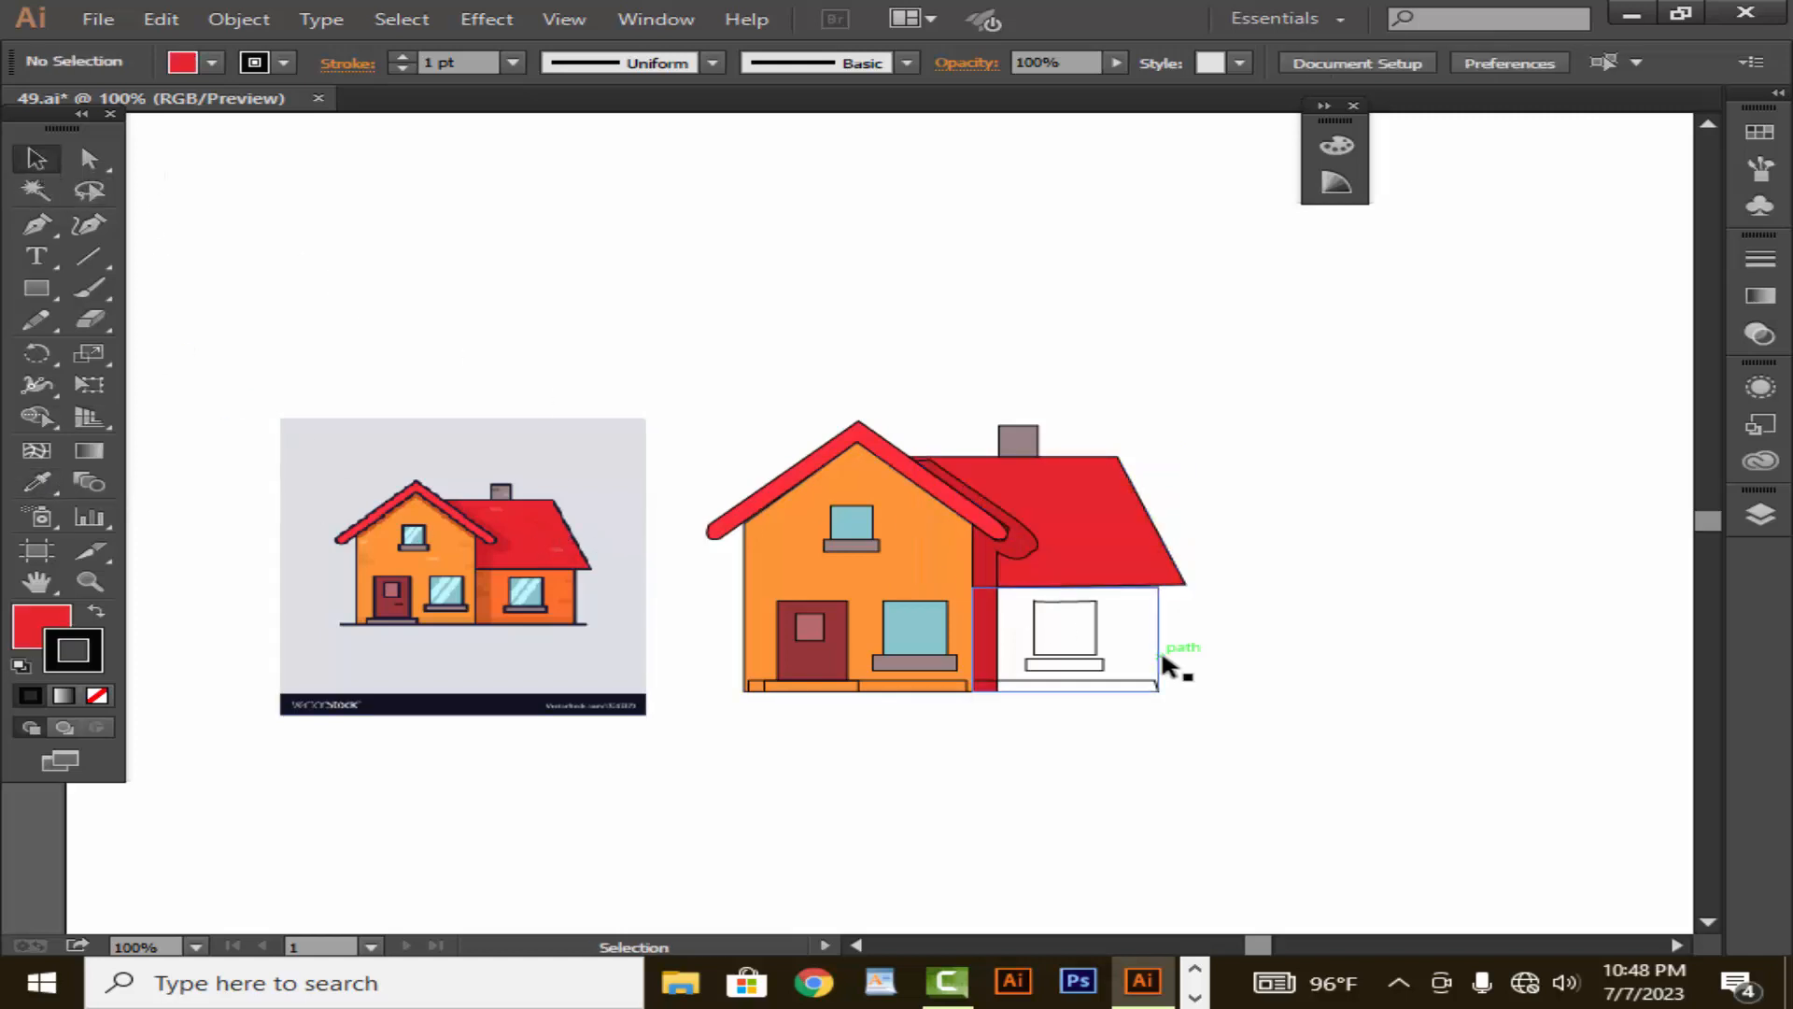
- Fill the side wing's wall with the deep orange sampled from the same wall in the reference image
{"action": "left_click", "coordinate": [1162, 648]}
{"action": "left_click", "coordinate": [36, 482]}
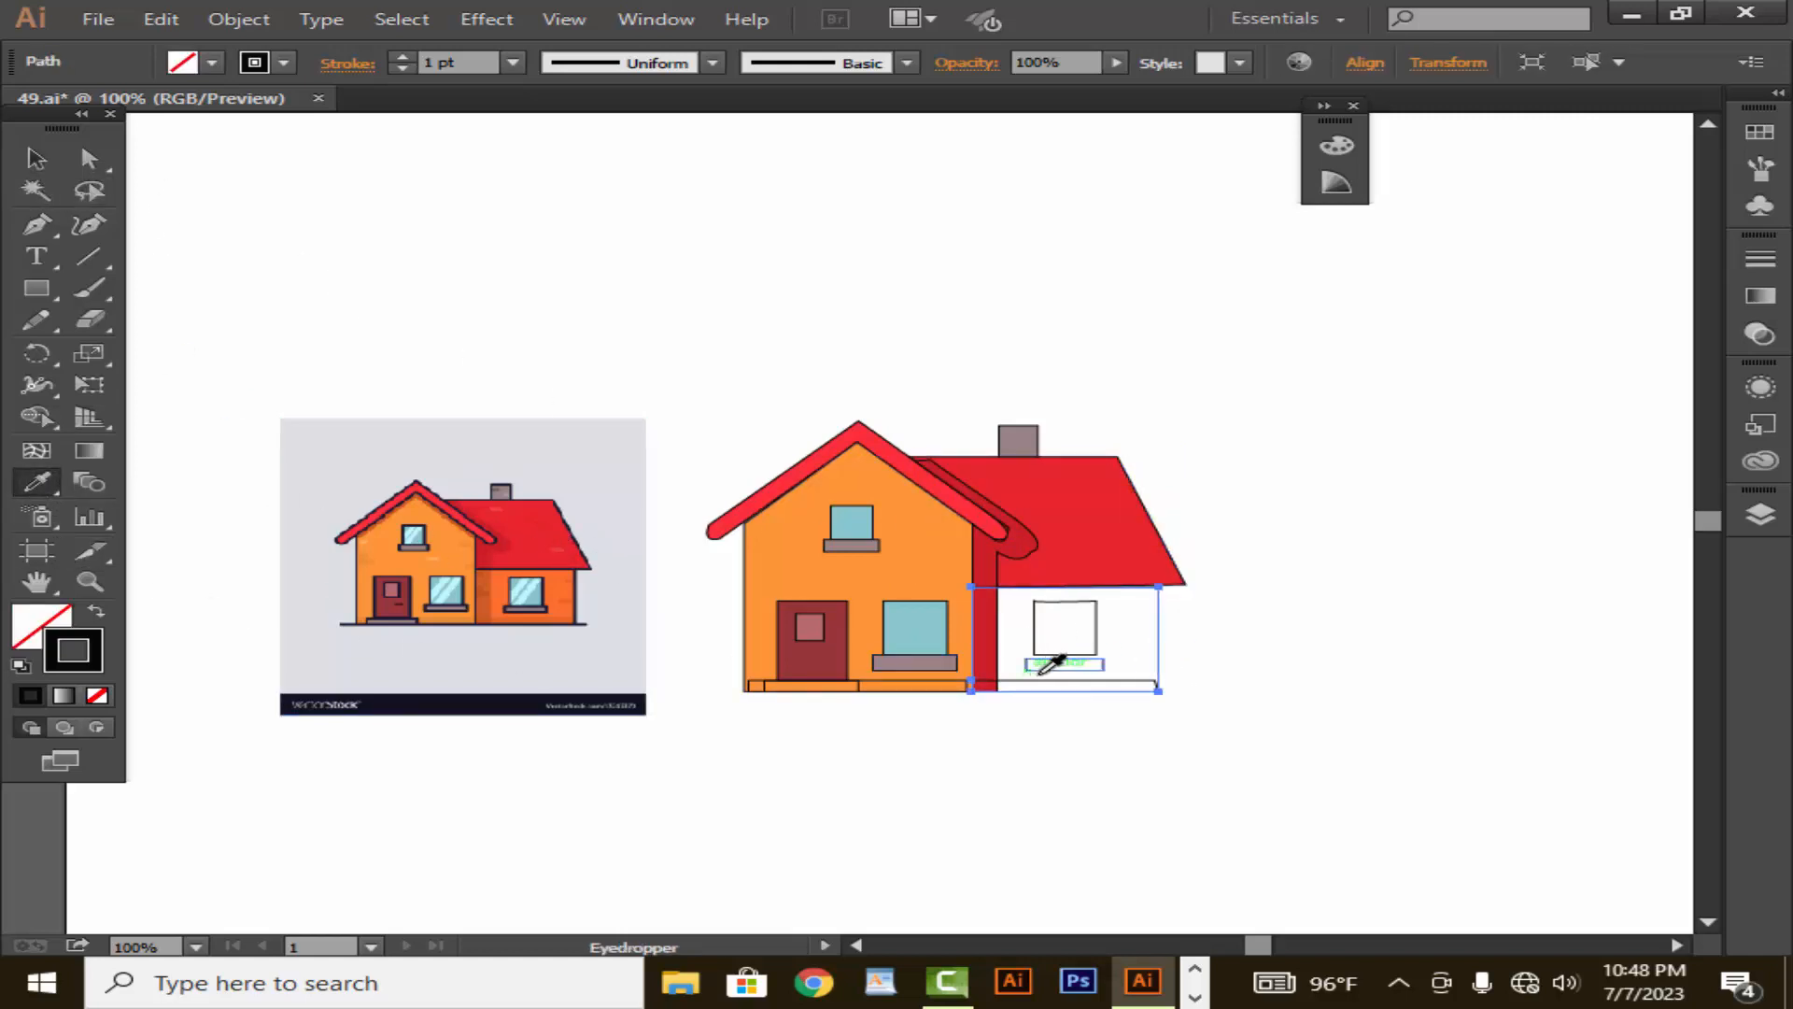
{"action": "left_click", "coordinate": [574, 592]}
{"action": "left_click", "coordinate": [35, 161]}
{"action": "left_click", "coordinate": [666, 532]}
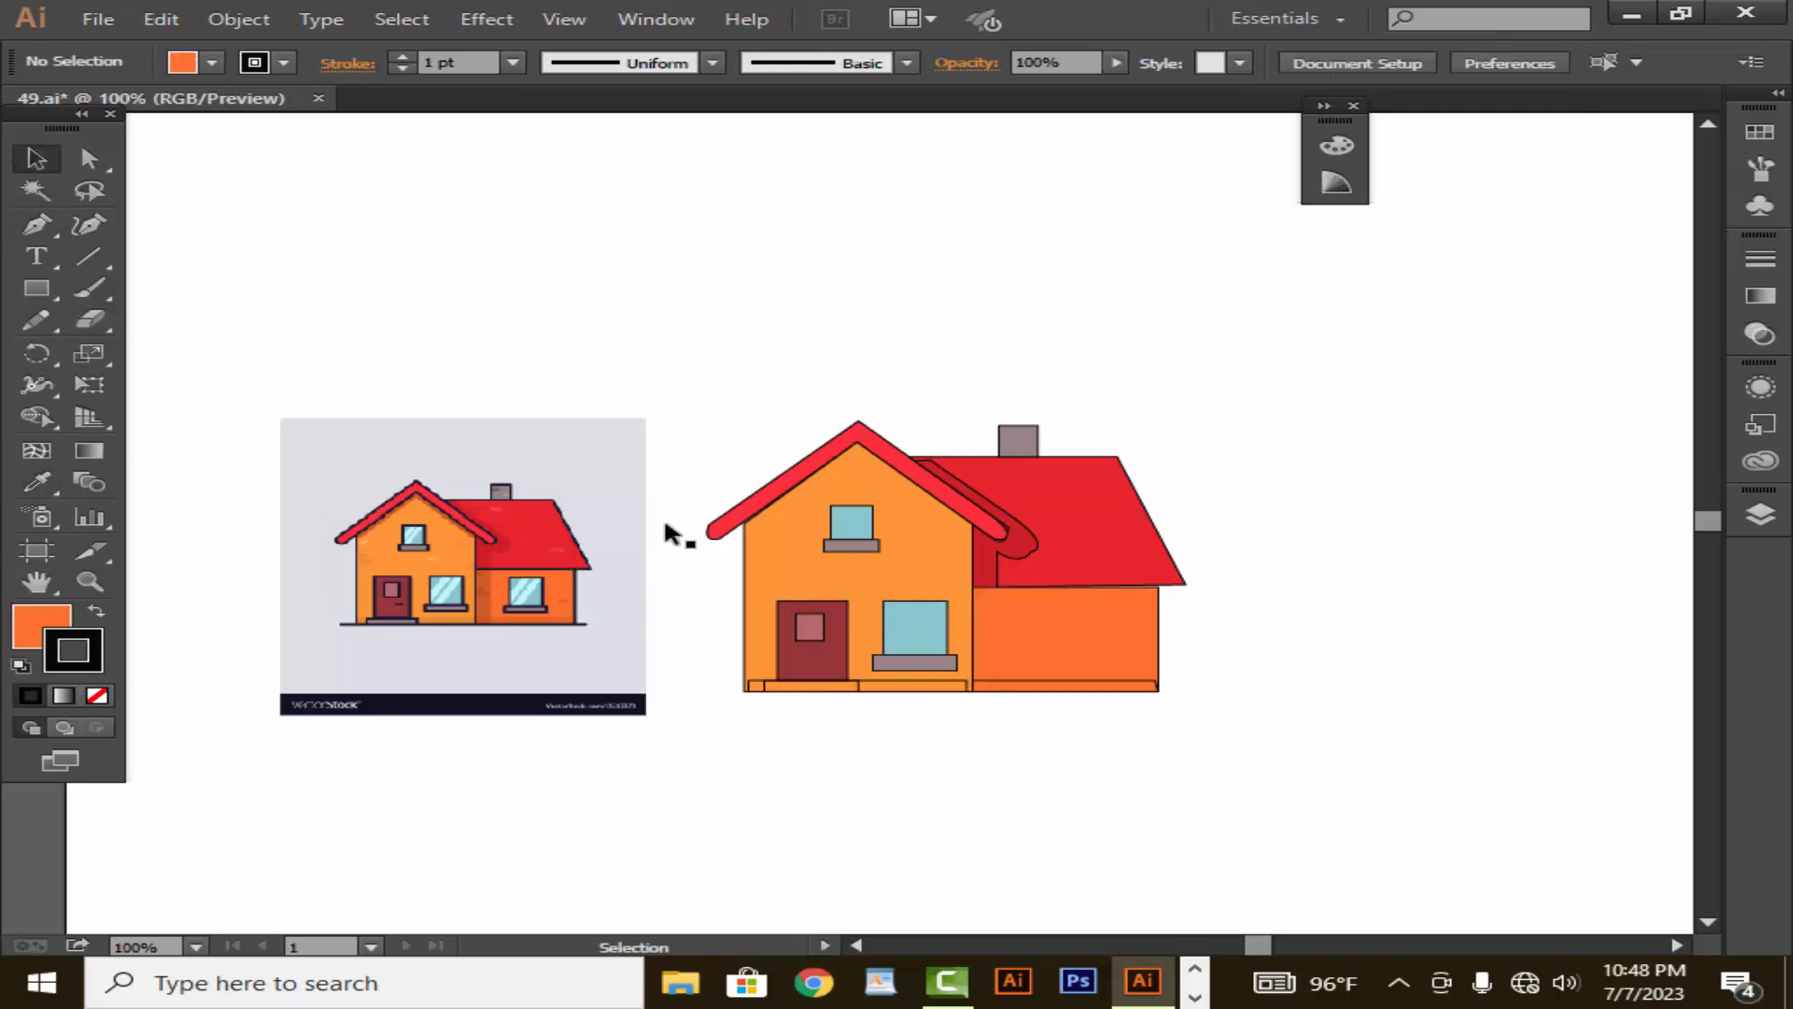
- Arrange the side wing's orange wall behind its window, its sill and the dark red shadow strip
{"action": "right_click", "coordinate": [1125, 685]}
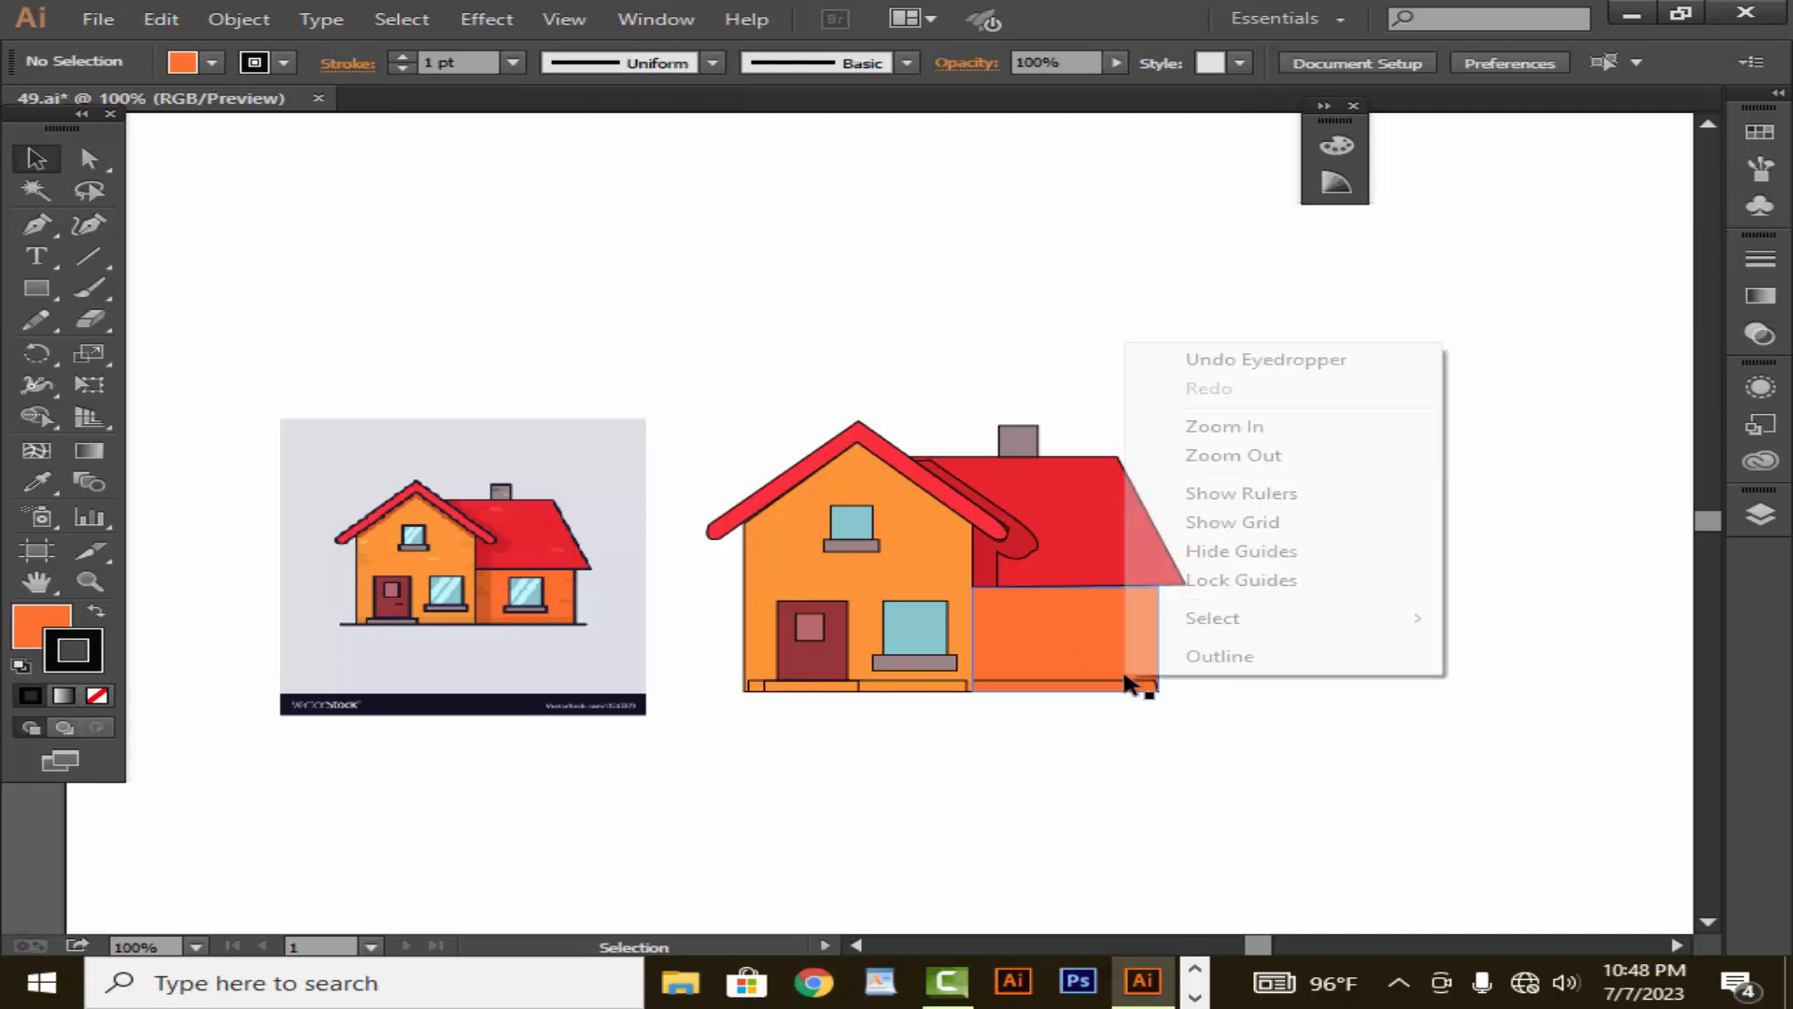
{"action": "left_click", "coordinate": [1238, 767]}
{"action": "left_click", "coordinate": [1113, 667]}
{"action": "right_click", "coordinate": [1111, 665]}
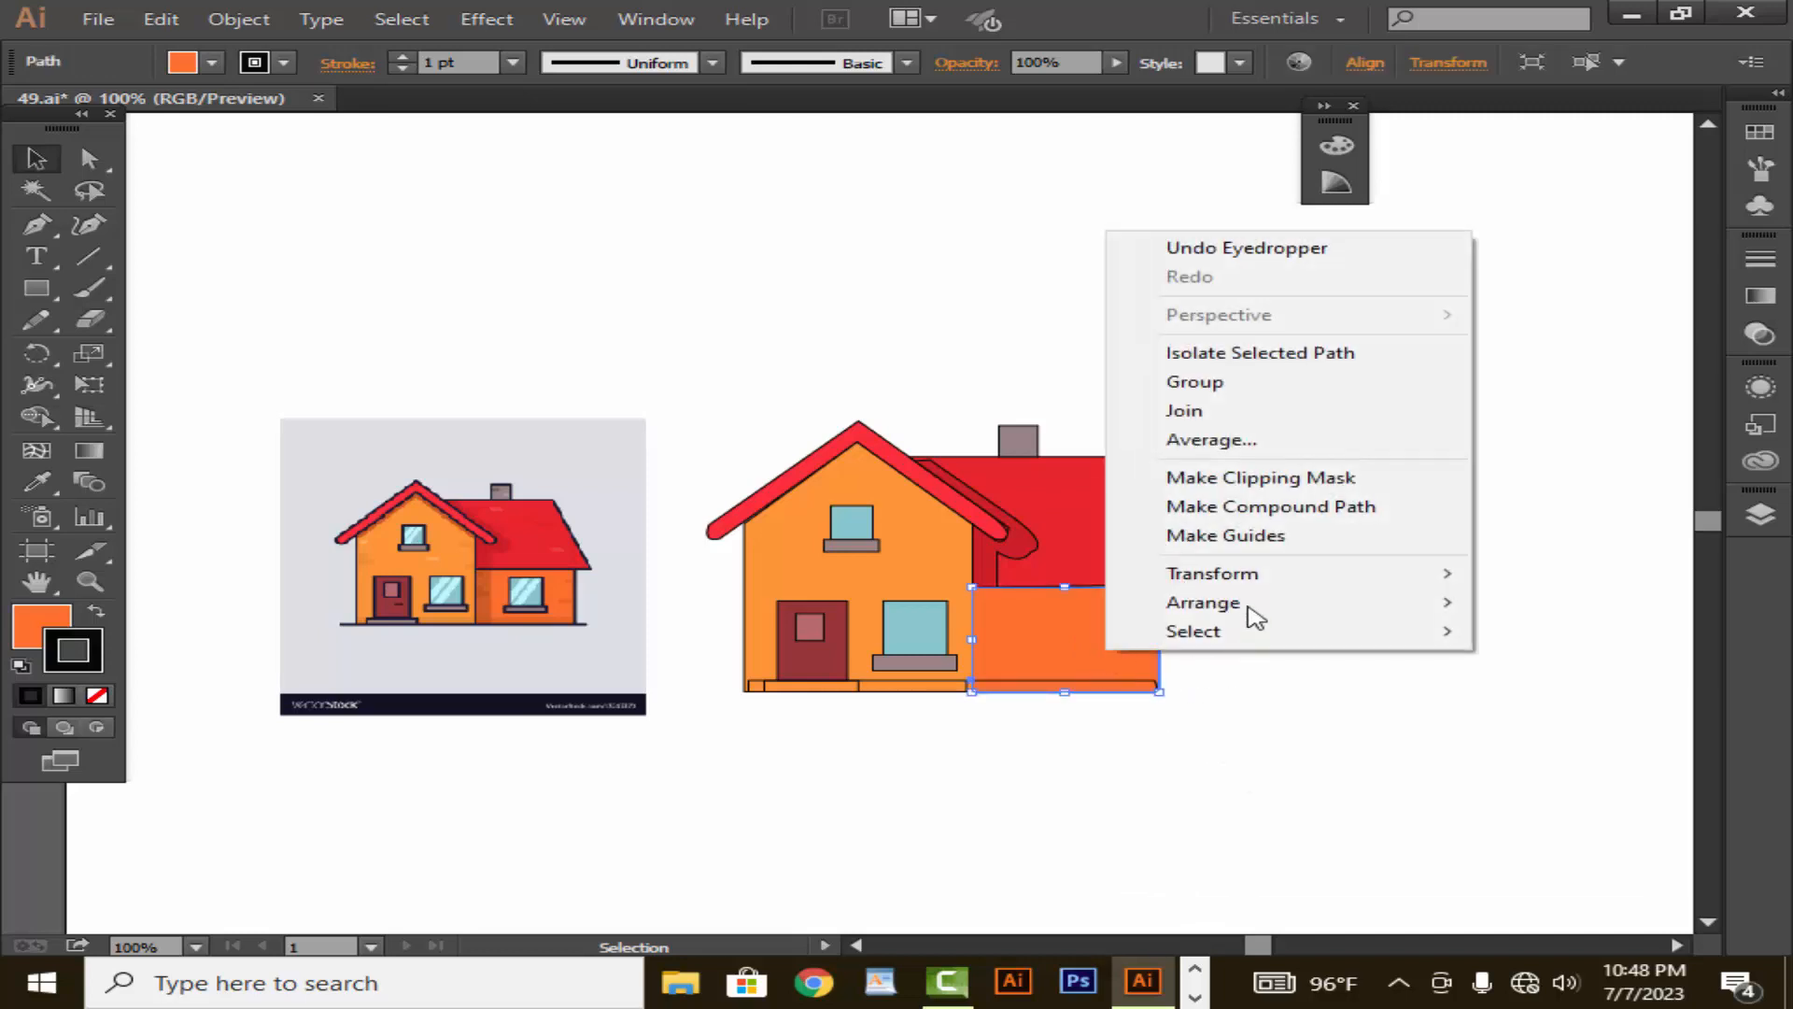
{"action": "mouse_move", "coordinate": [1255, 601]}
{"action": "left_click", "coordinate": [1100, 689]}
{"action": "left_click", "coordinate": [1134, 698]}
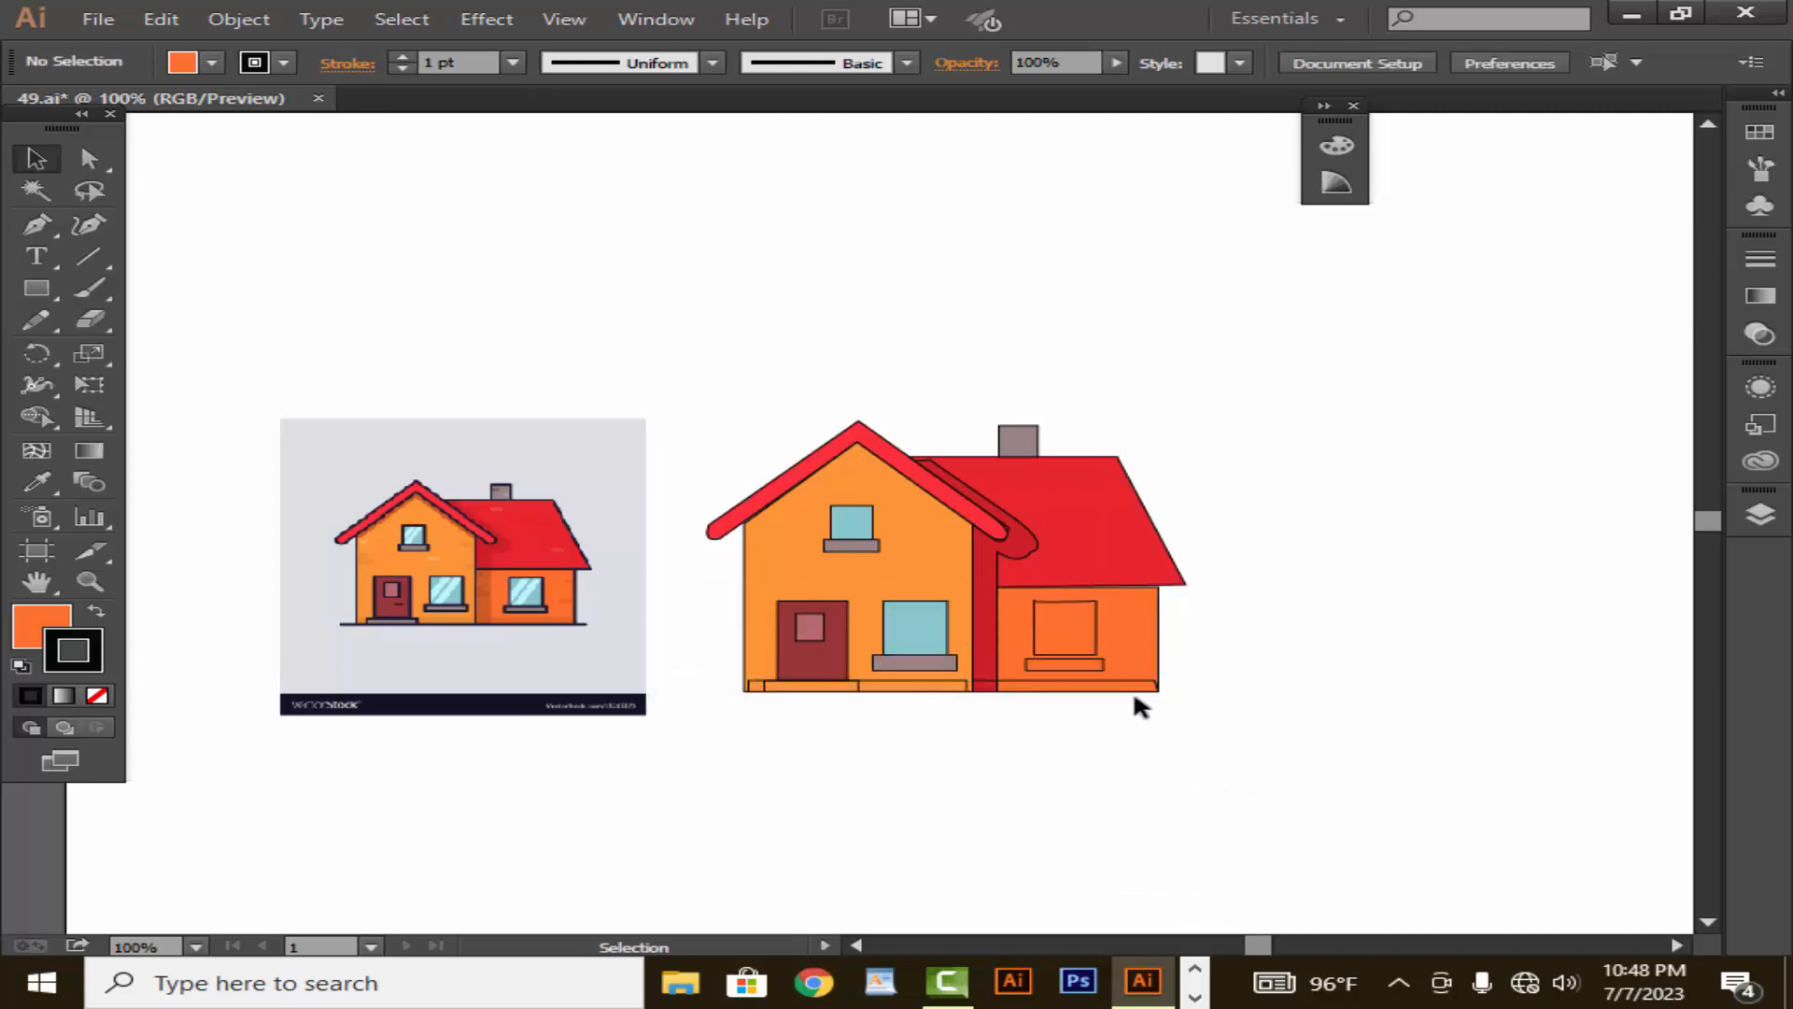
- Fill the side wing's window pane with the light teal sampled from the drawing's lower front window
{"action": "left_click", "coordinate": [1097, 635]}
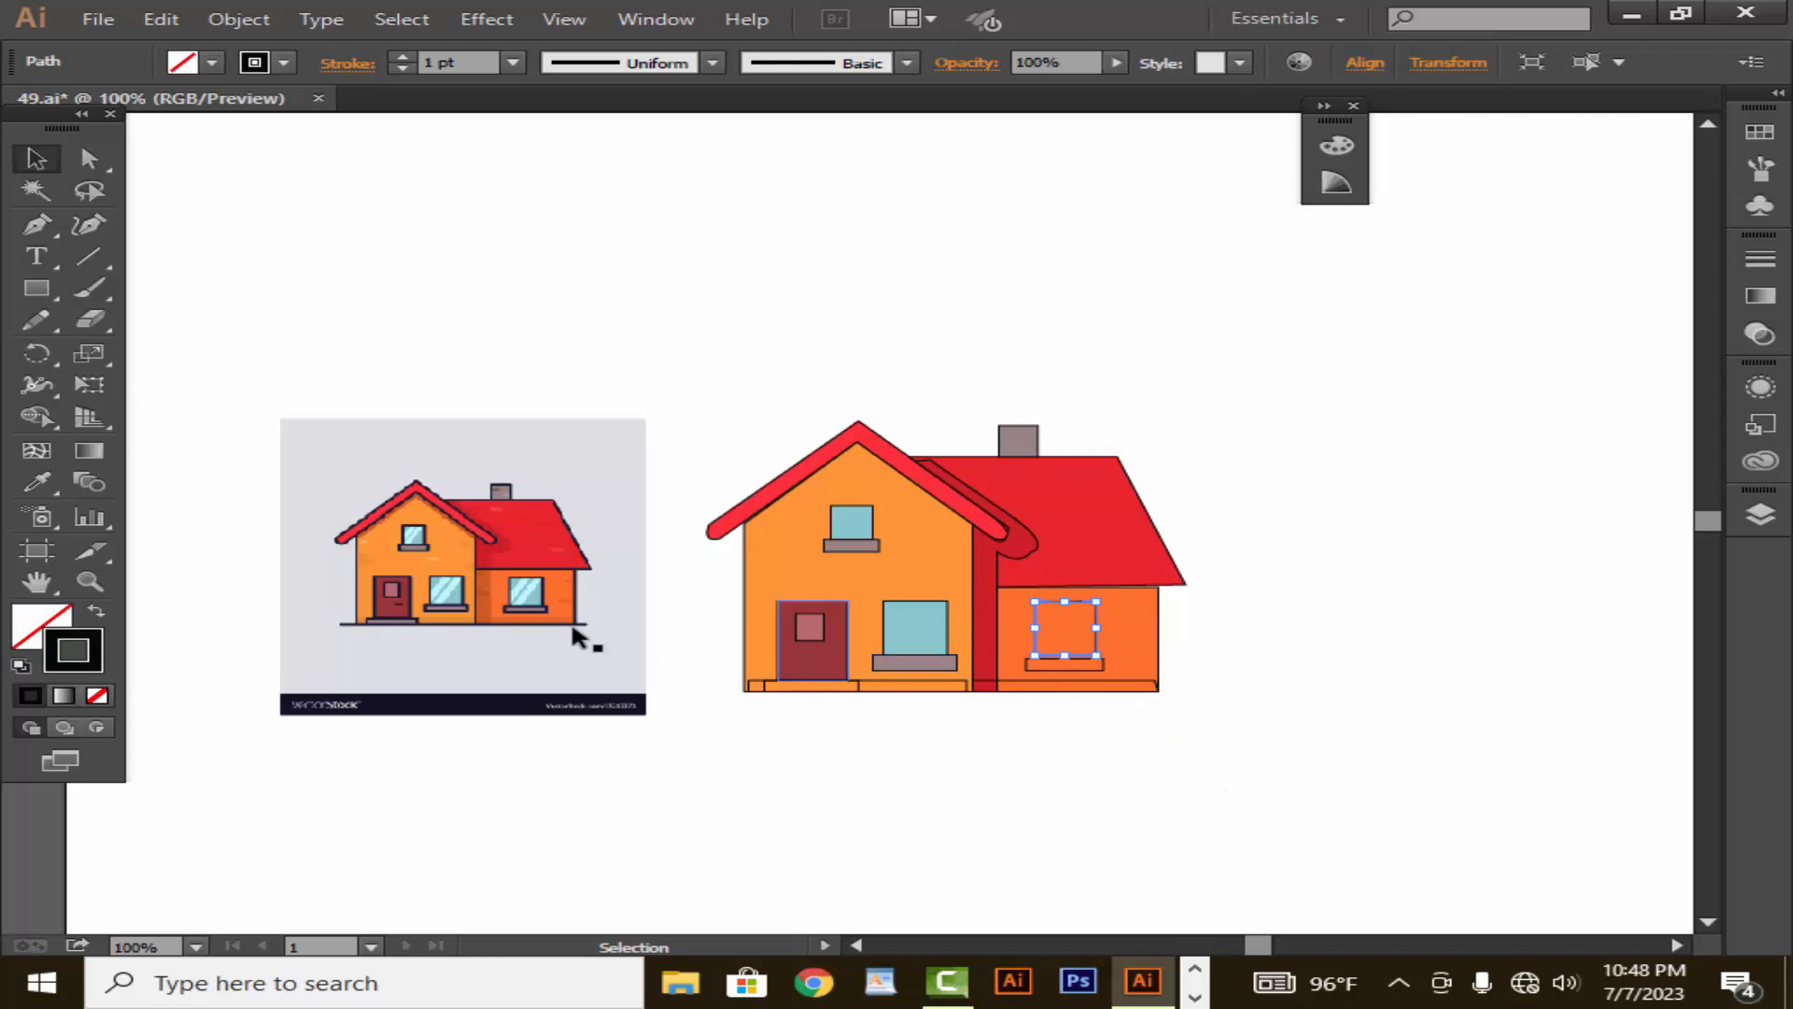
{"action": "left_click", "coordinate": [36, 482]}
{"action": "left_click", "coordinate": [943, 614]}
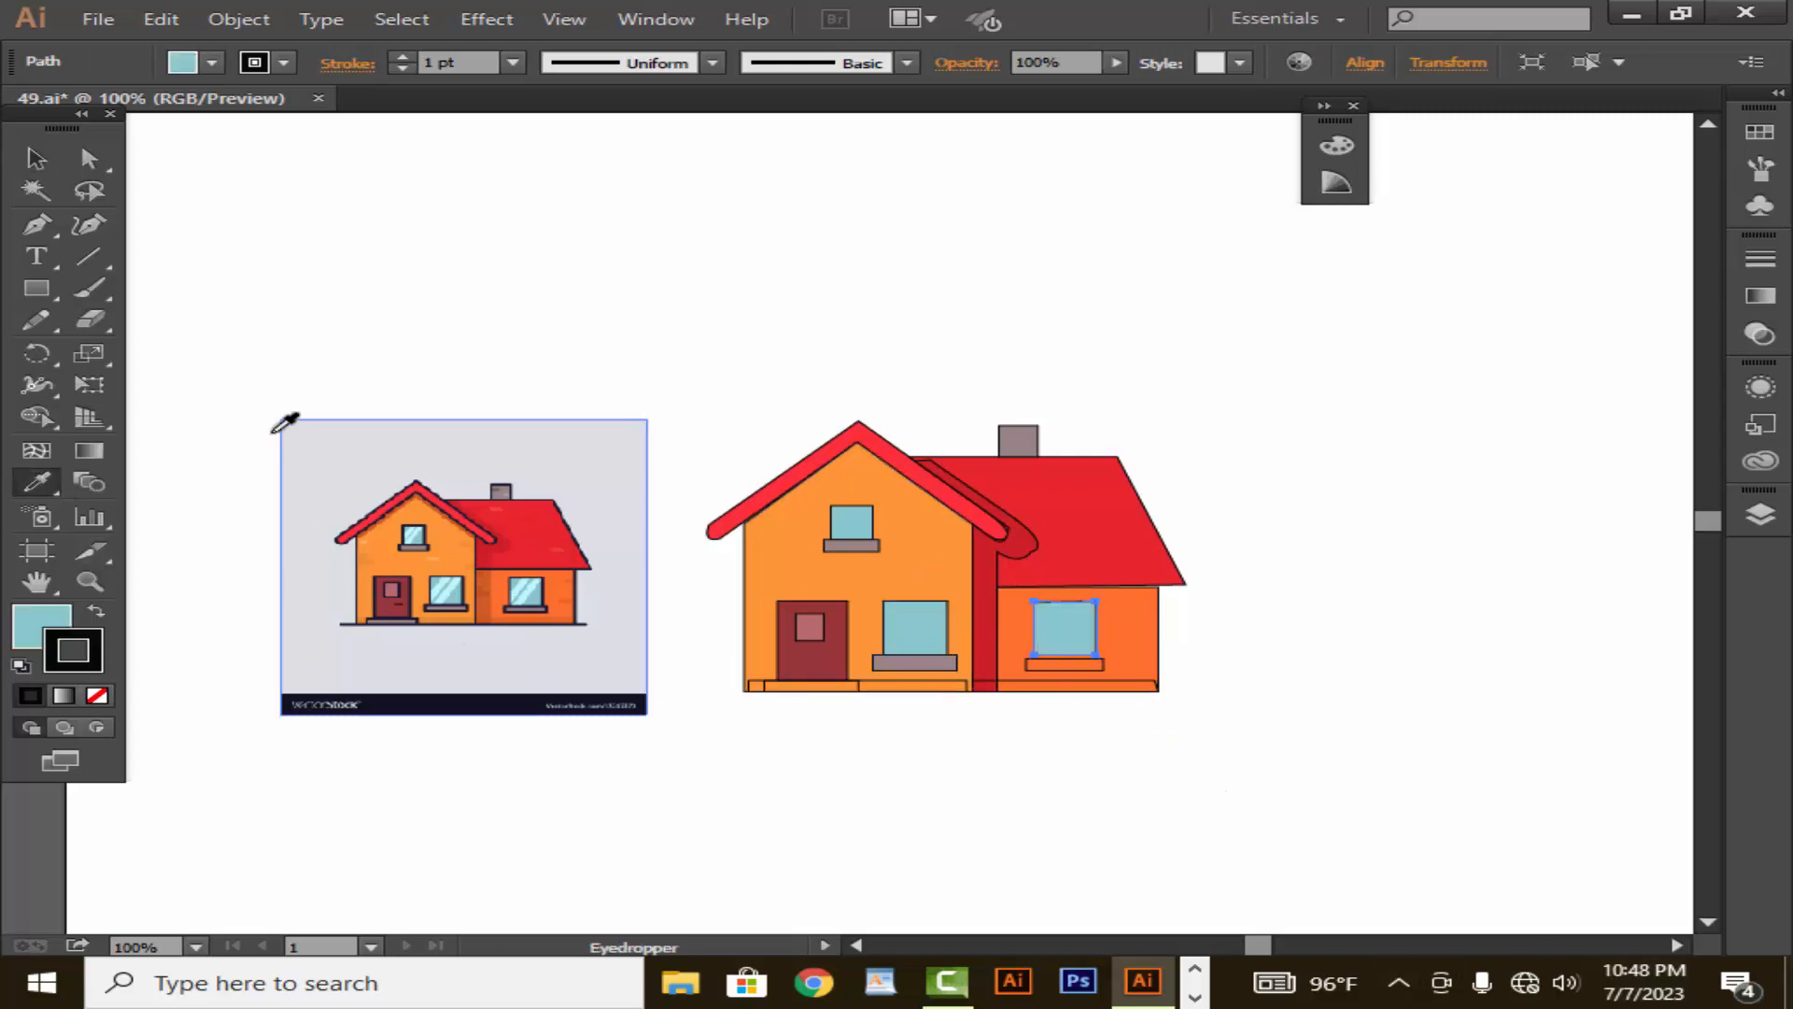
{"action": "left_click", "coordinate": [36, 159]}
{"action": "left_click", "coordinate": [1061, 696]}
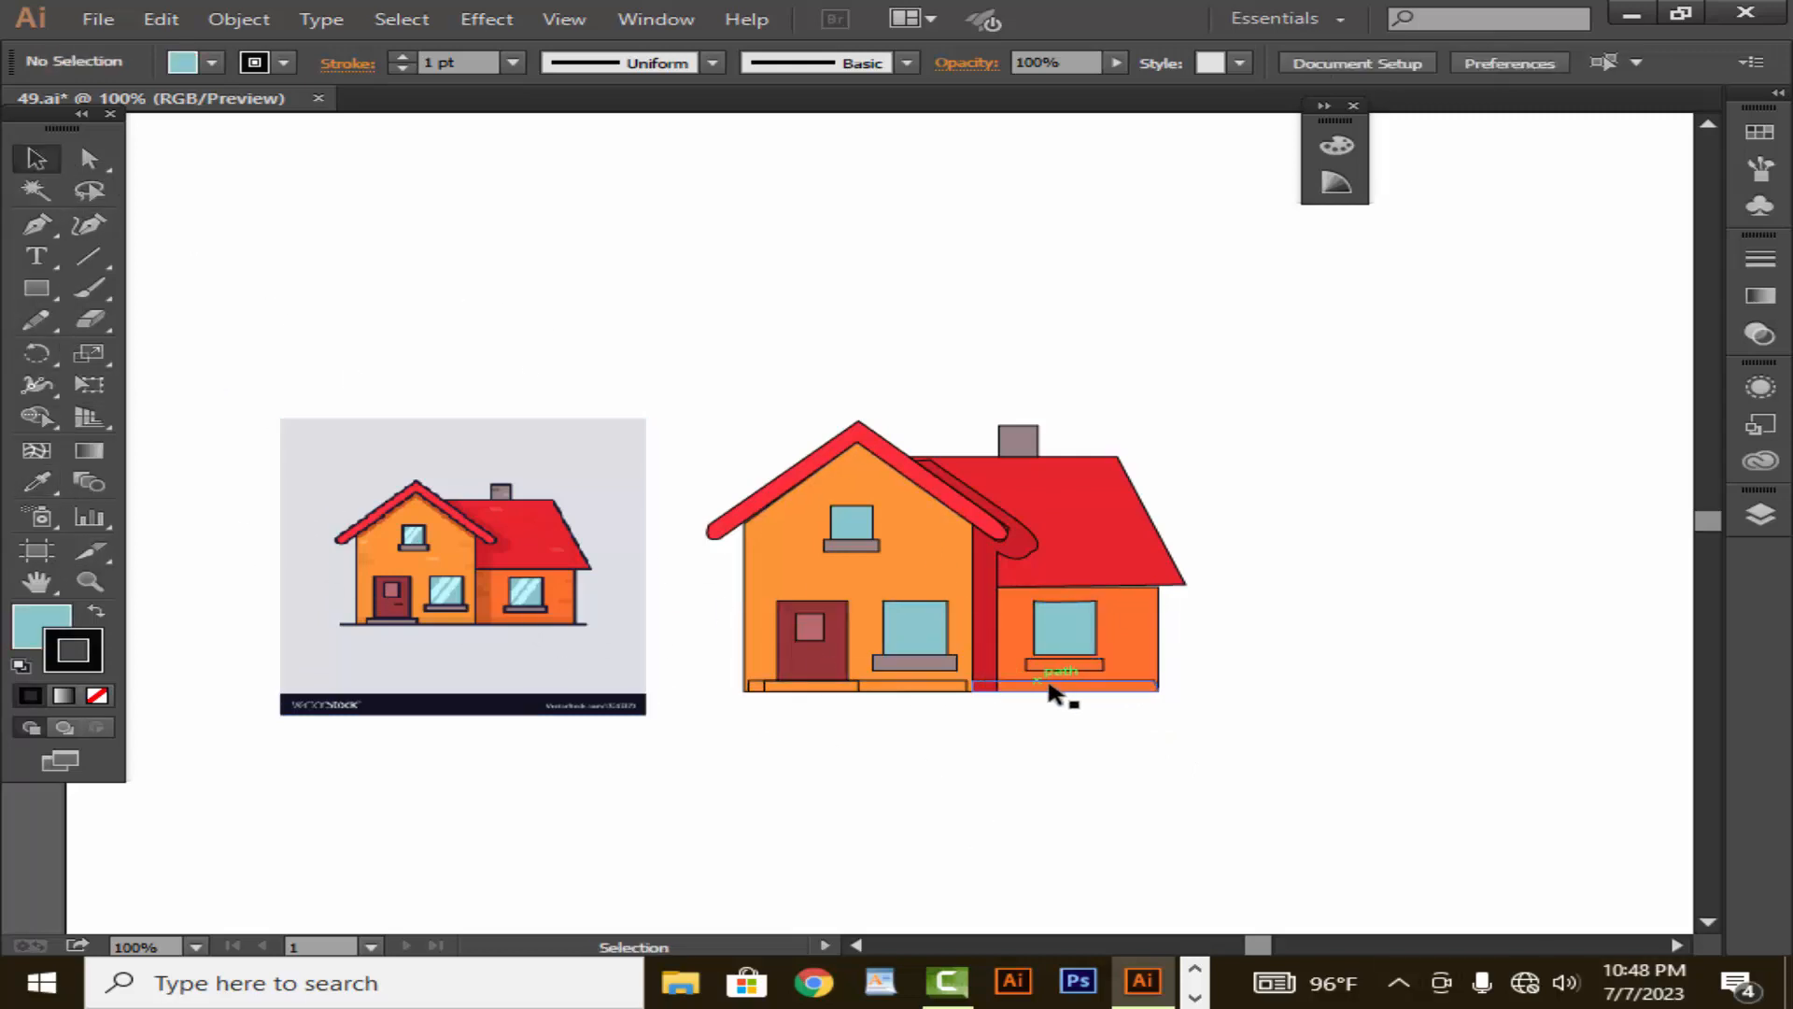
- Fill the side wing's window sill with the greyish mauve sampled from the drawing's lower front window sill
{"action": "left_click", "coordinate": [1064, 664]}
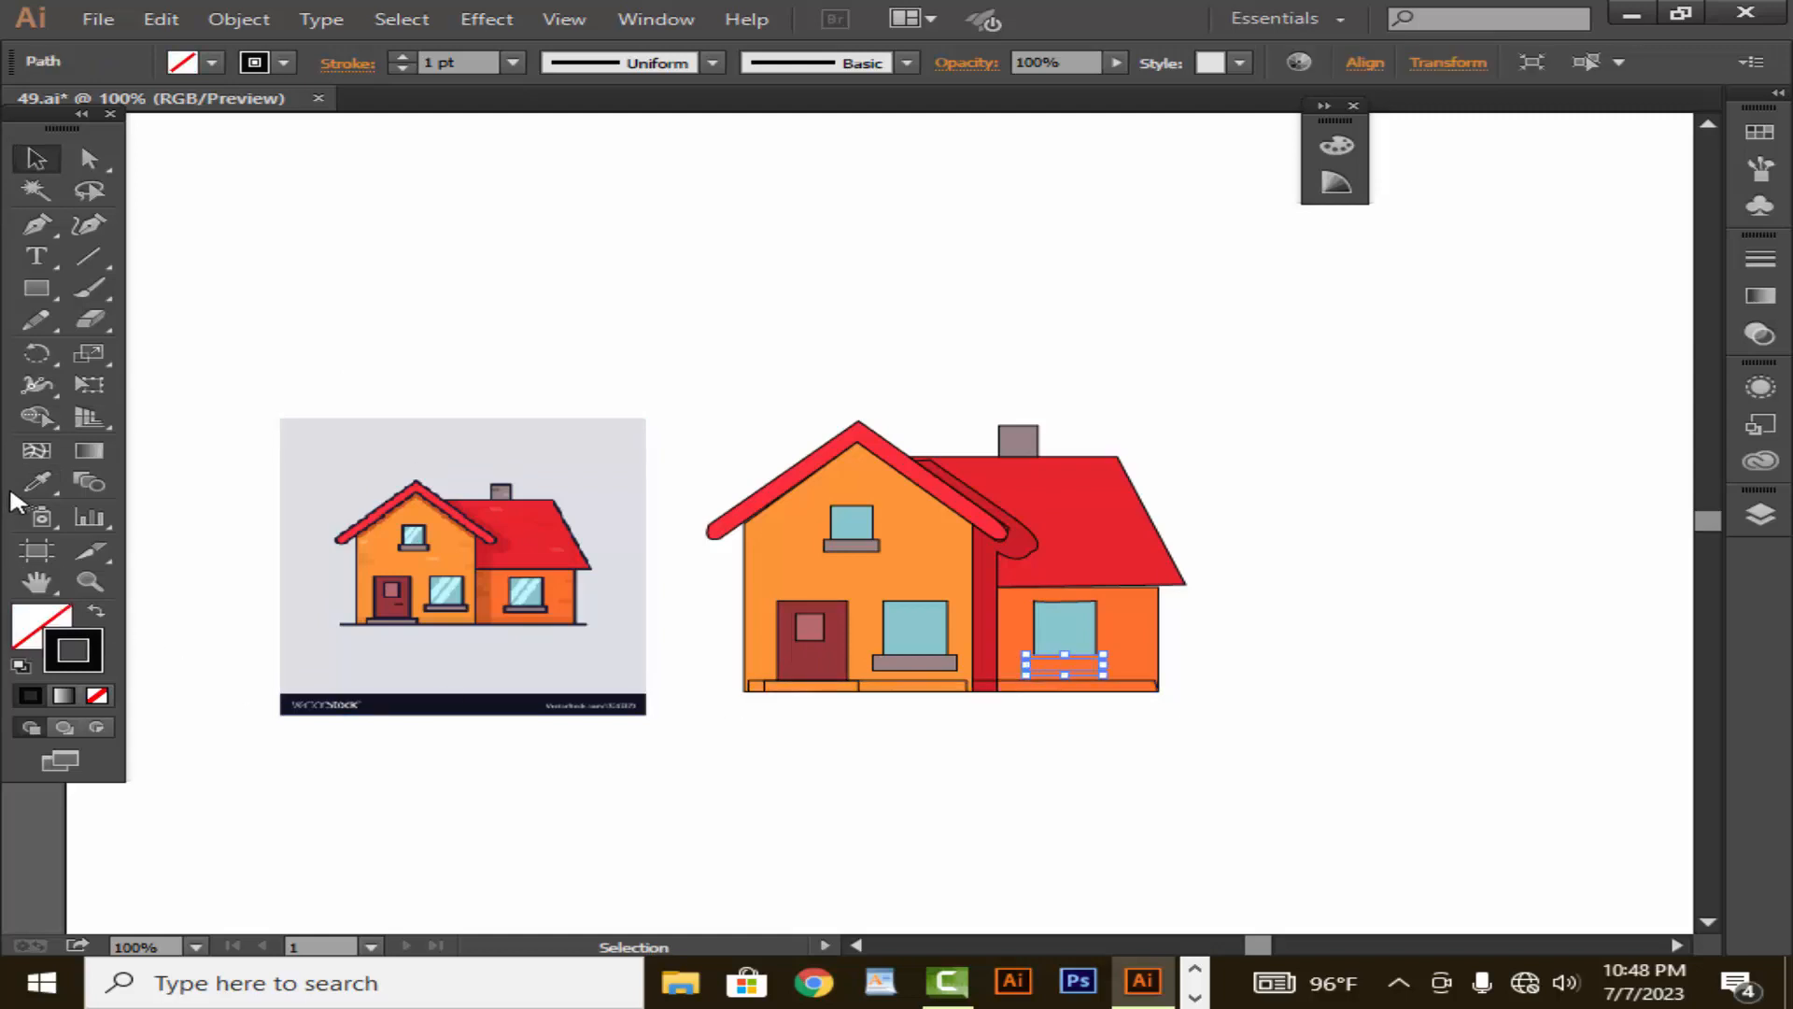
{"action": "left_click", "coordinate": [38, 483]}
{"action": "left_click", "coordinate": [945, 666]}
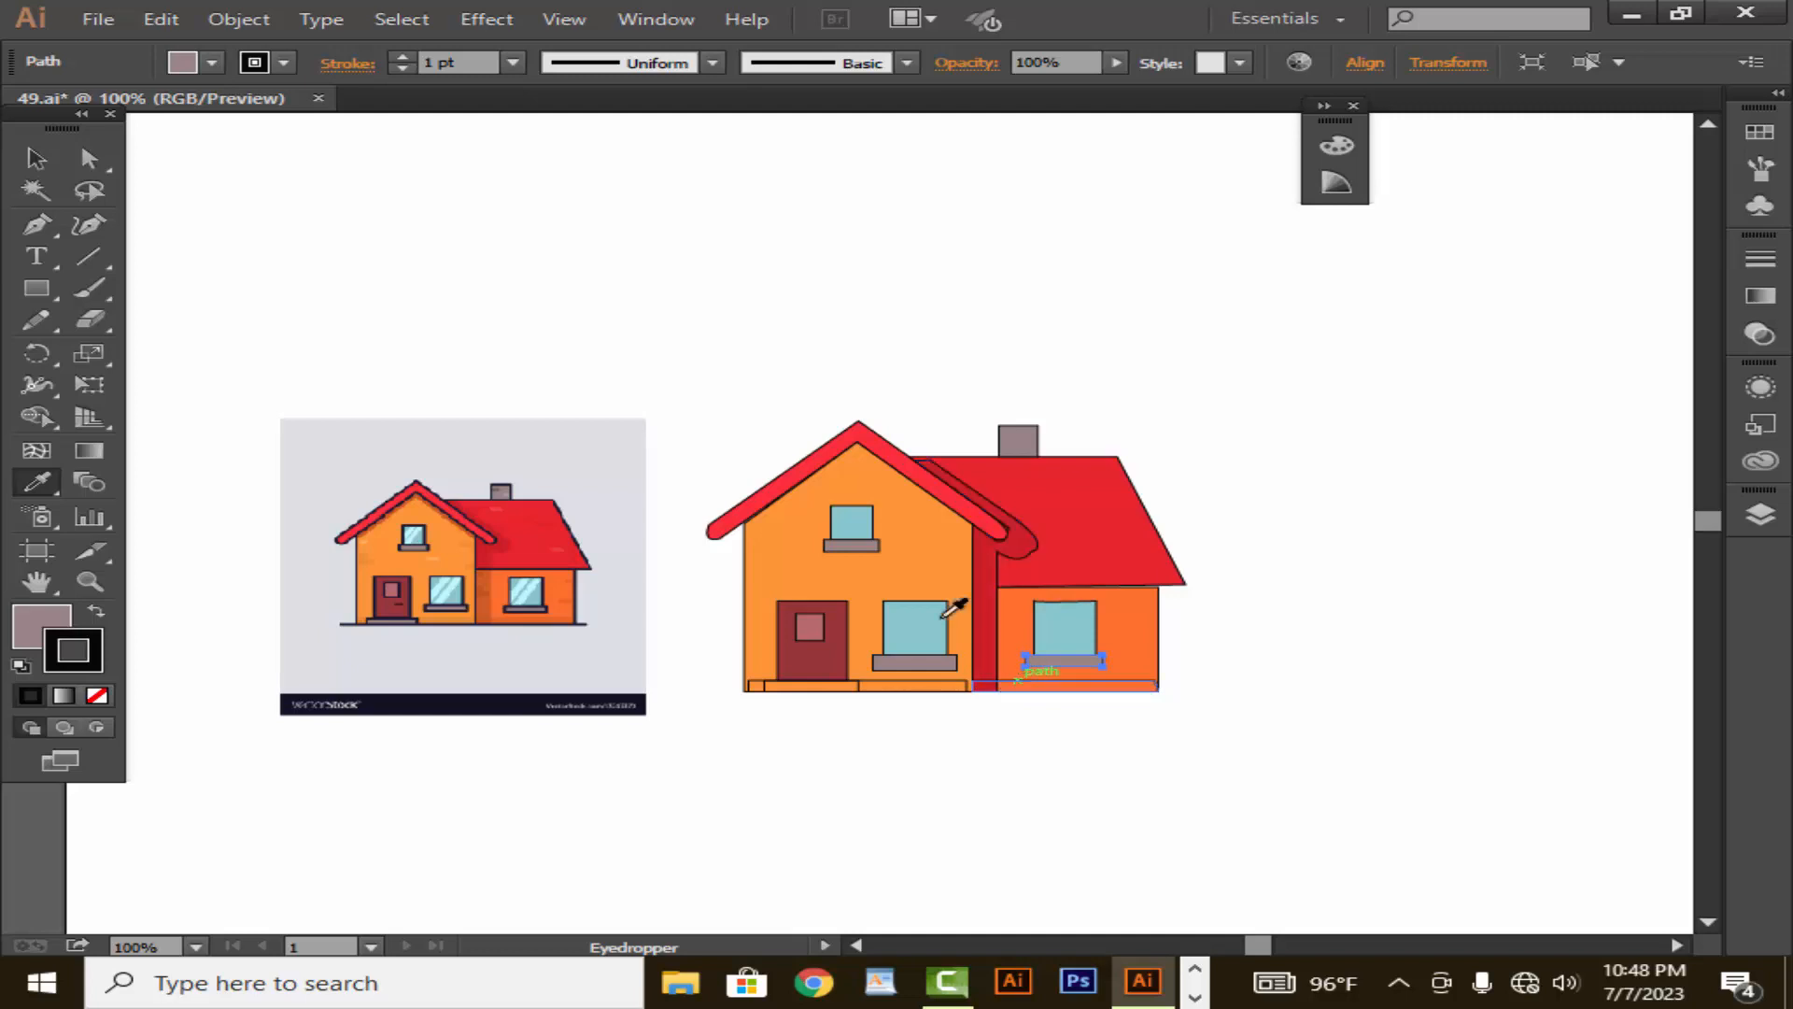
{"action": "left_click", "coordinate": [38, 160]}
{"action": "left_click", "coordinate": [469, 268]}
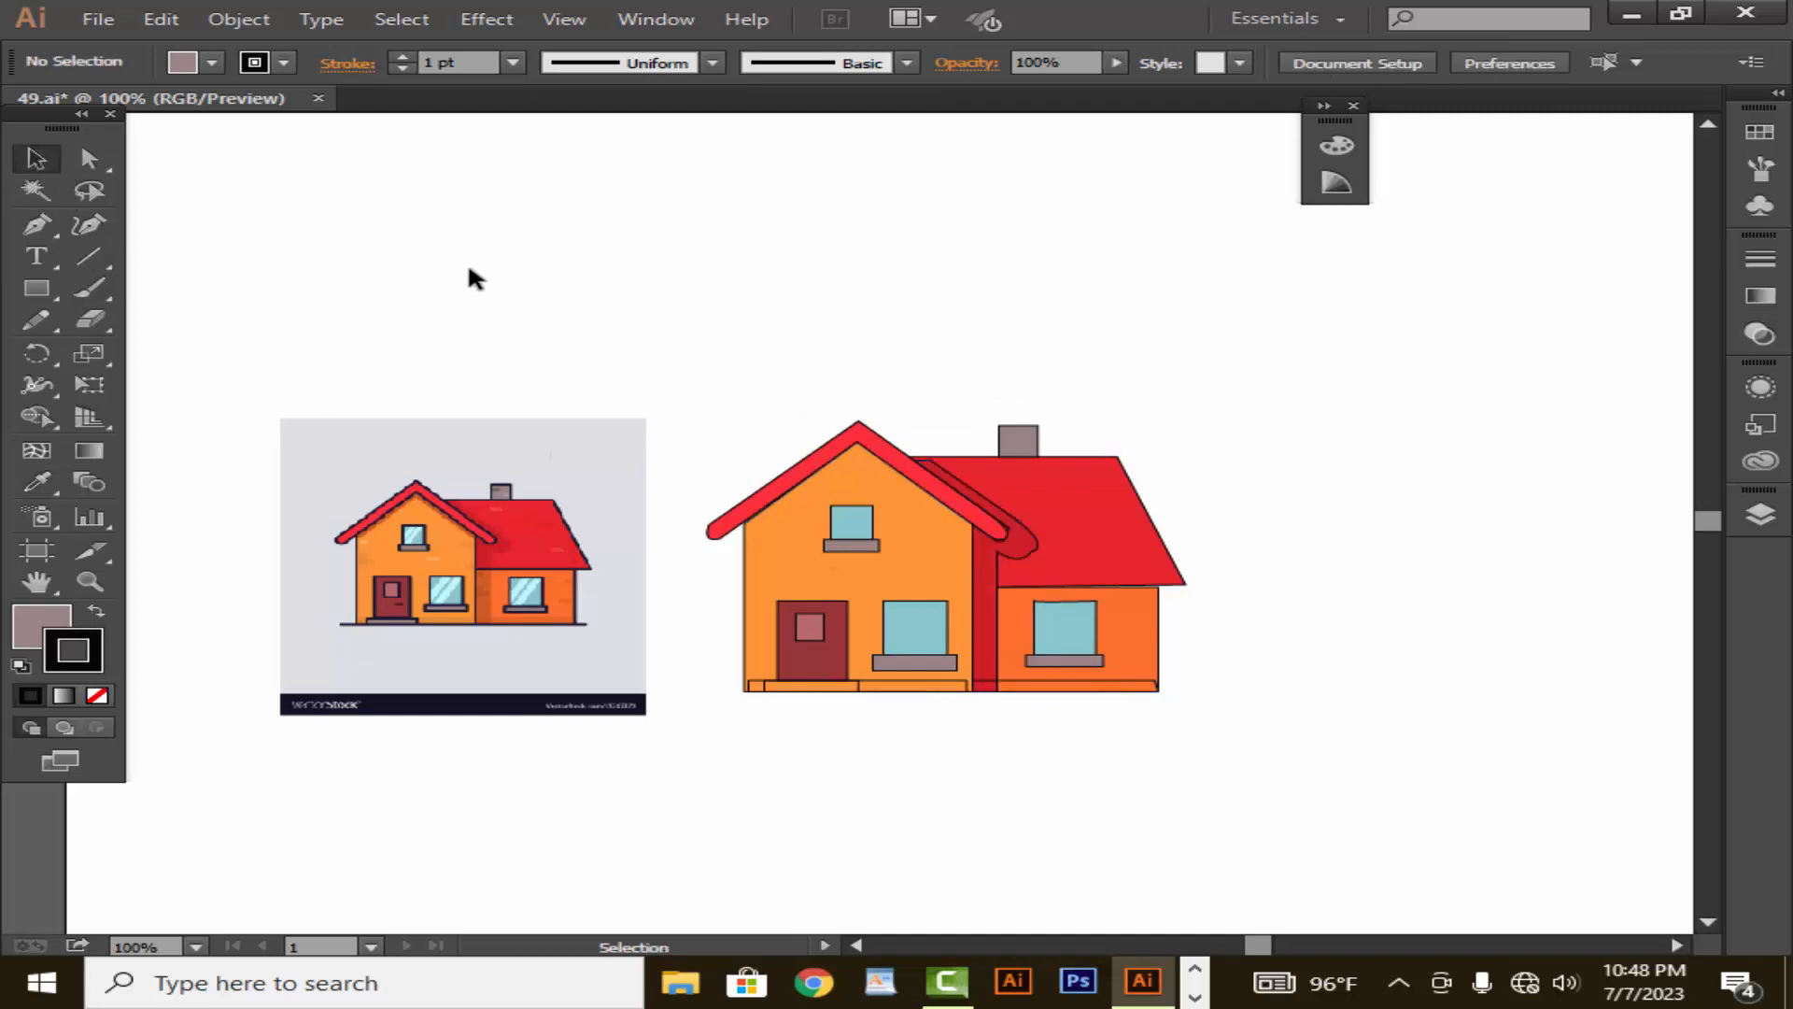
- Fill the doorstep beneath the front door with greyish mauve using the Eyedropper
{"action": "left_click", "coordinate": [859, 690]}
{"action": "left_click", "coordinate": [37, 481]}
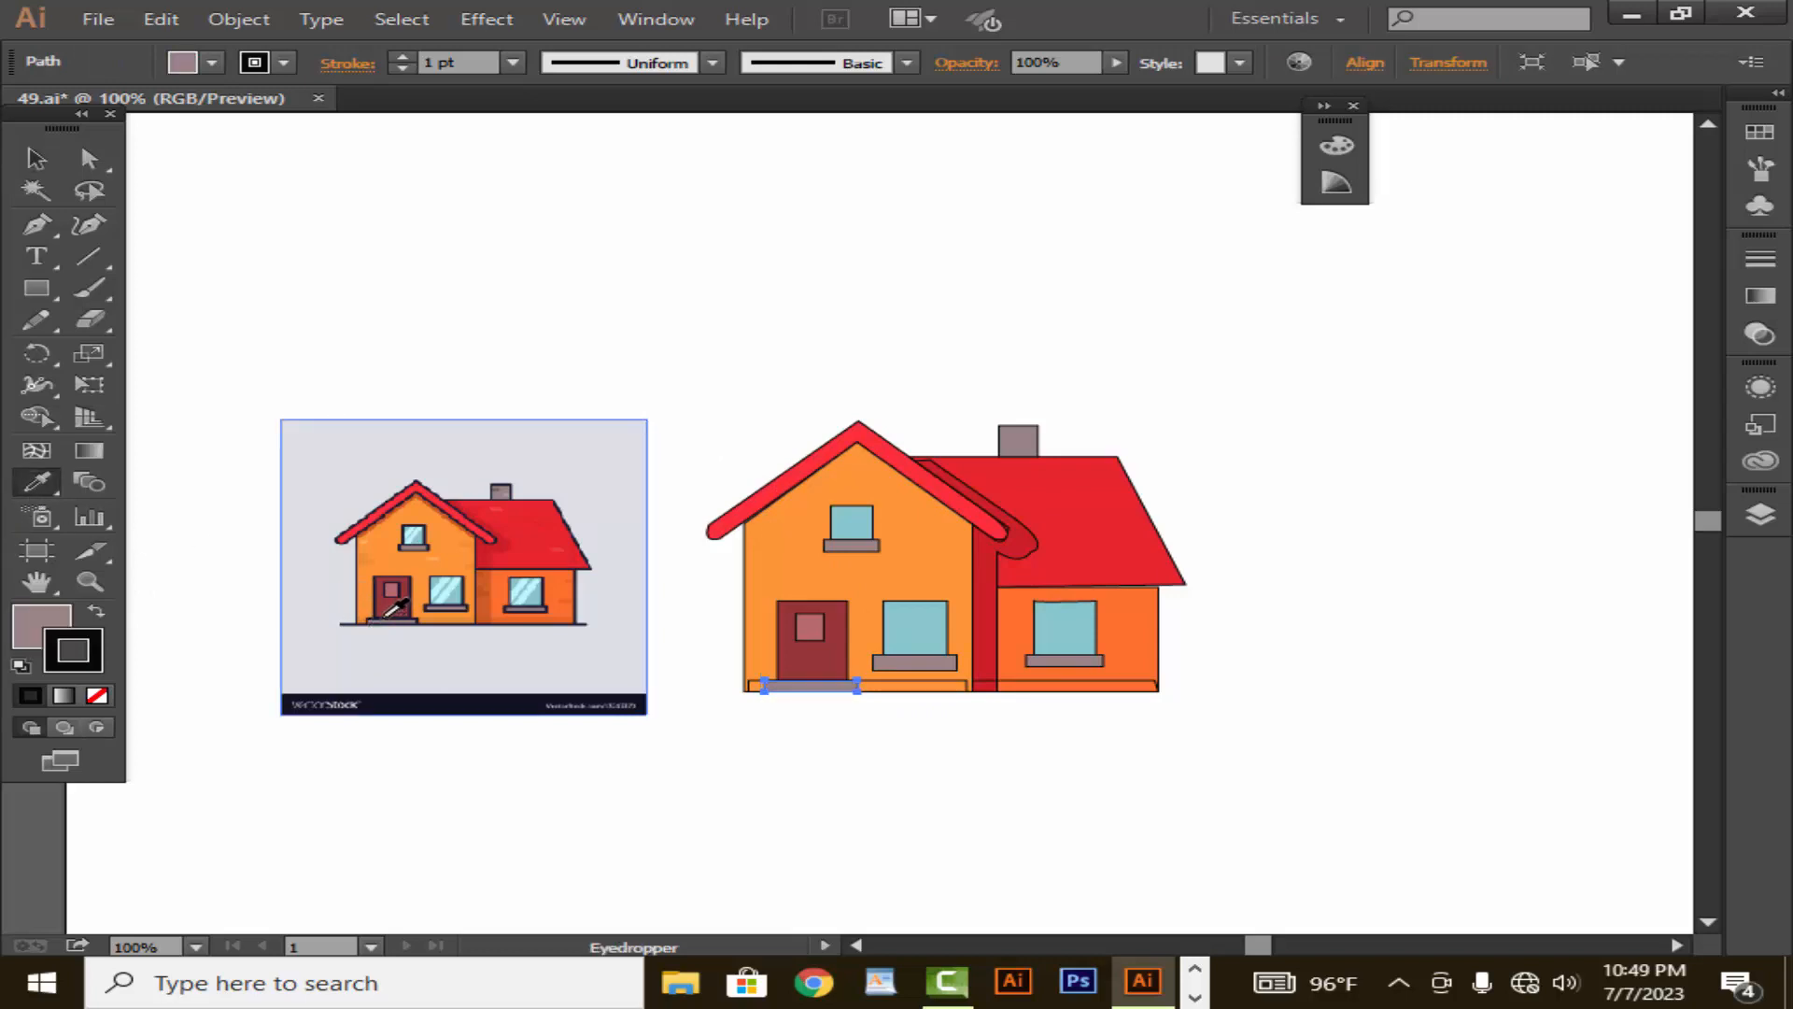
- Fill the base strip of the front wall with the darker orange sampled from the reference drawing
{"action": "left_click", "coordinate": [37, 158]}
{"action": "left_click", "coordinate": [653, 588]}
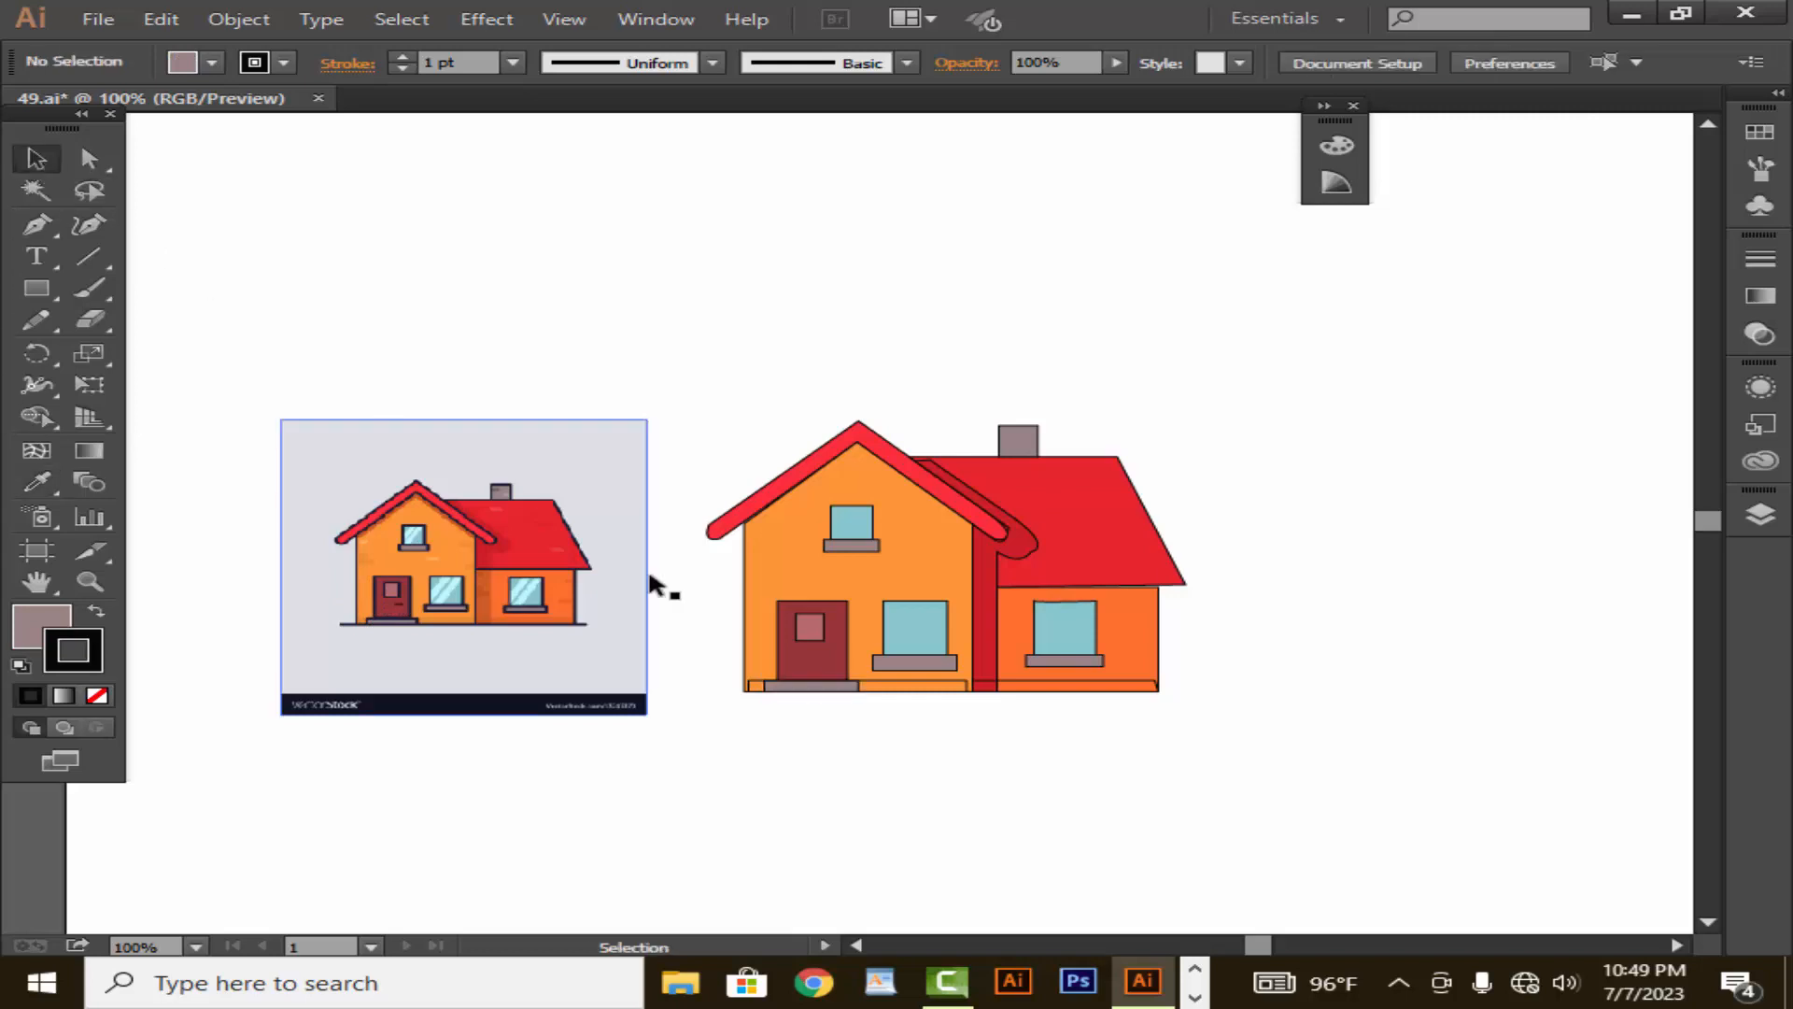
{"action": "left_click", "coordinate": [934, 696]}
{"action": "left_click", "coordinate": [37, 482]}
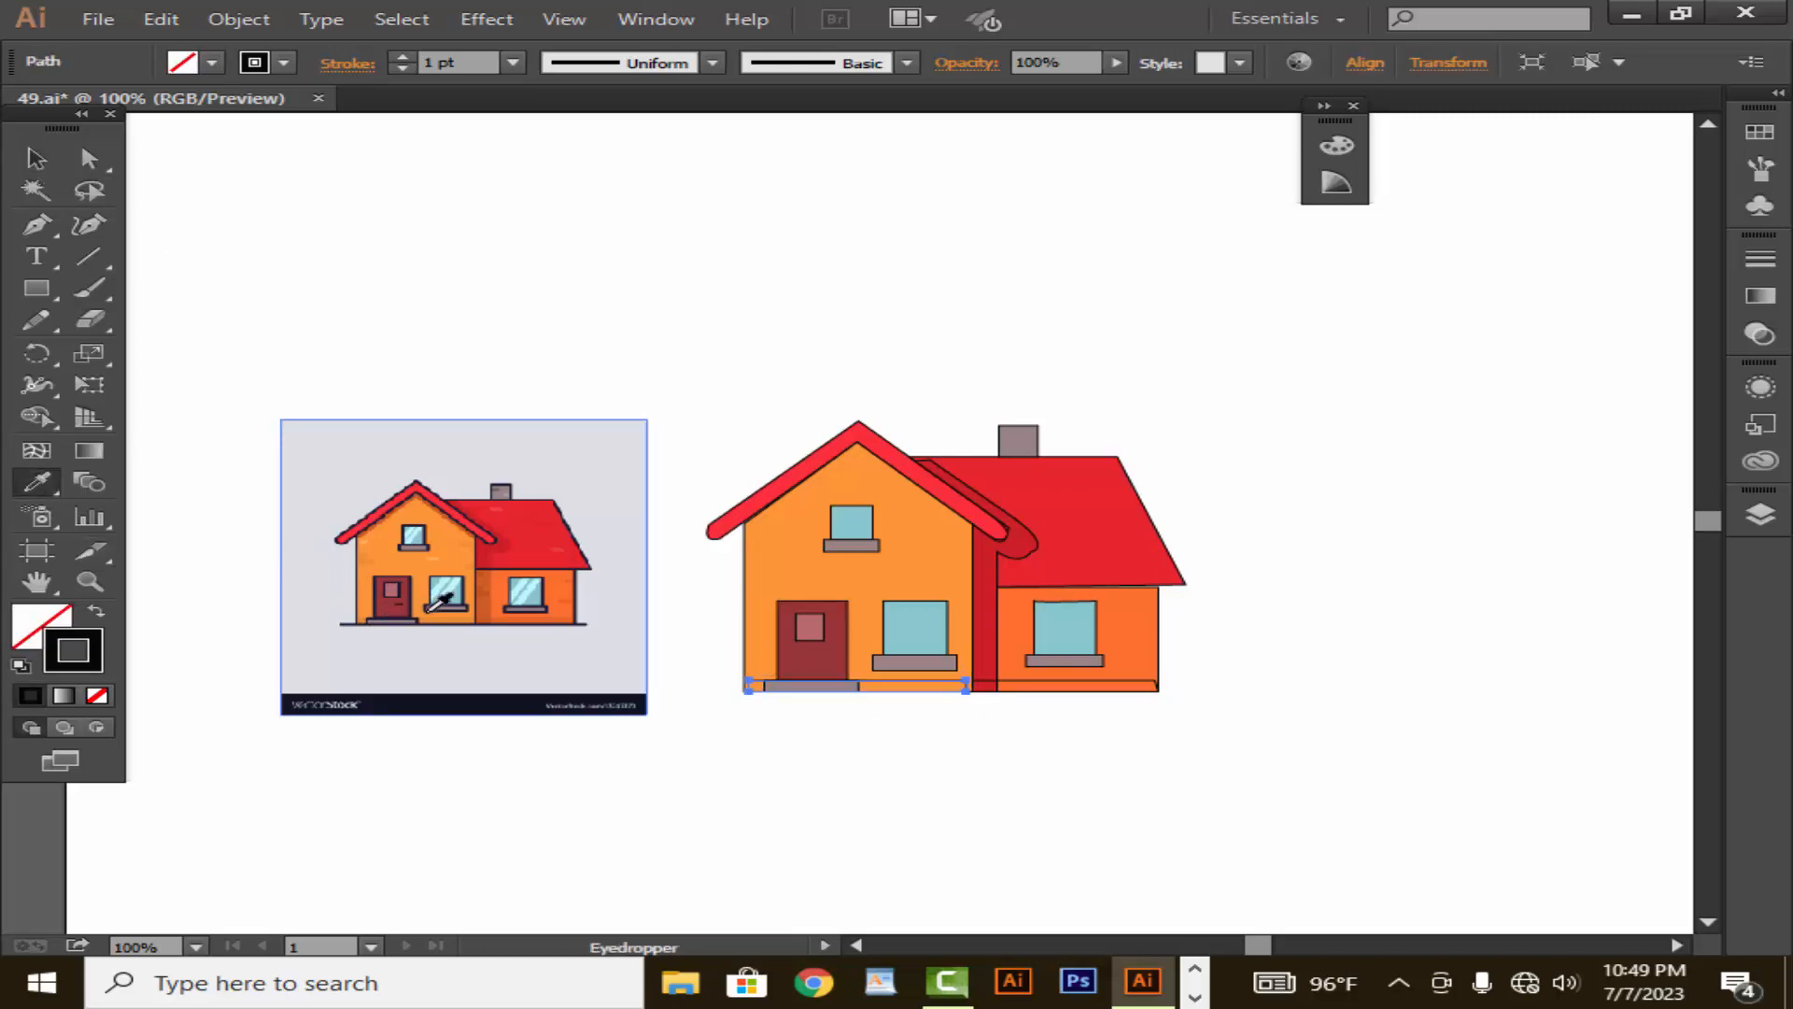
{"action": "left_click", "coordinate": [37, 159]}
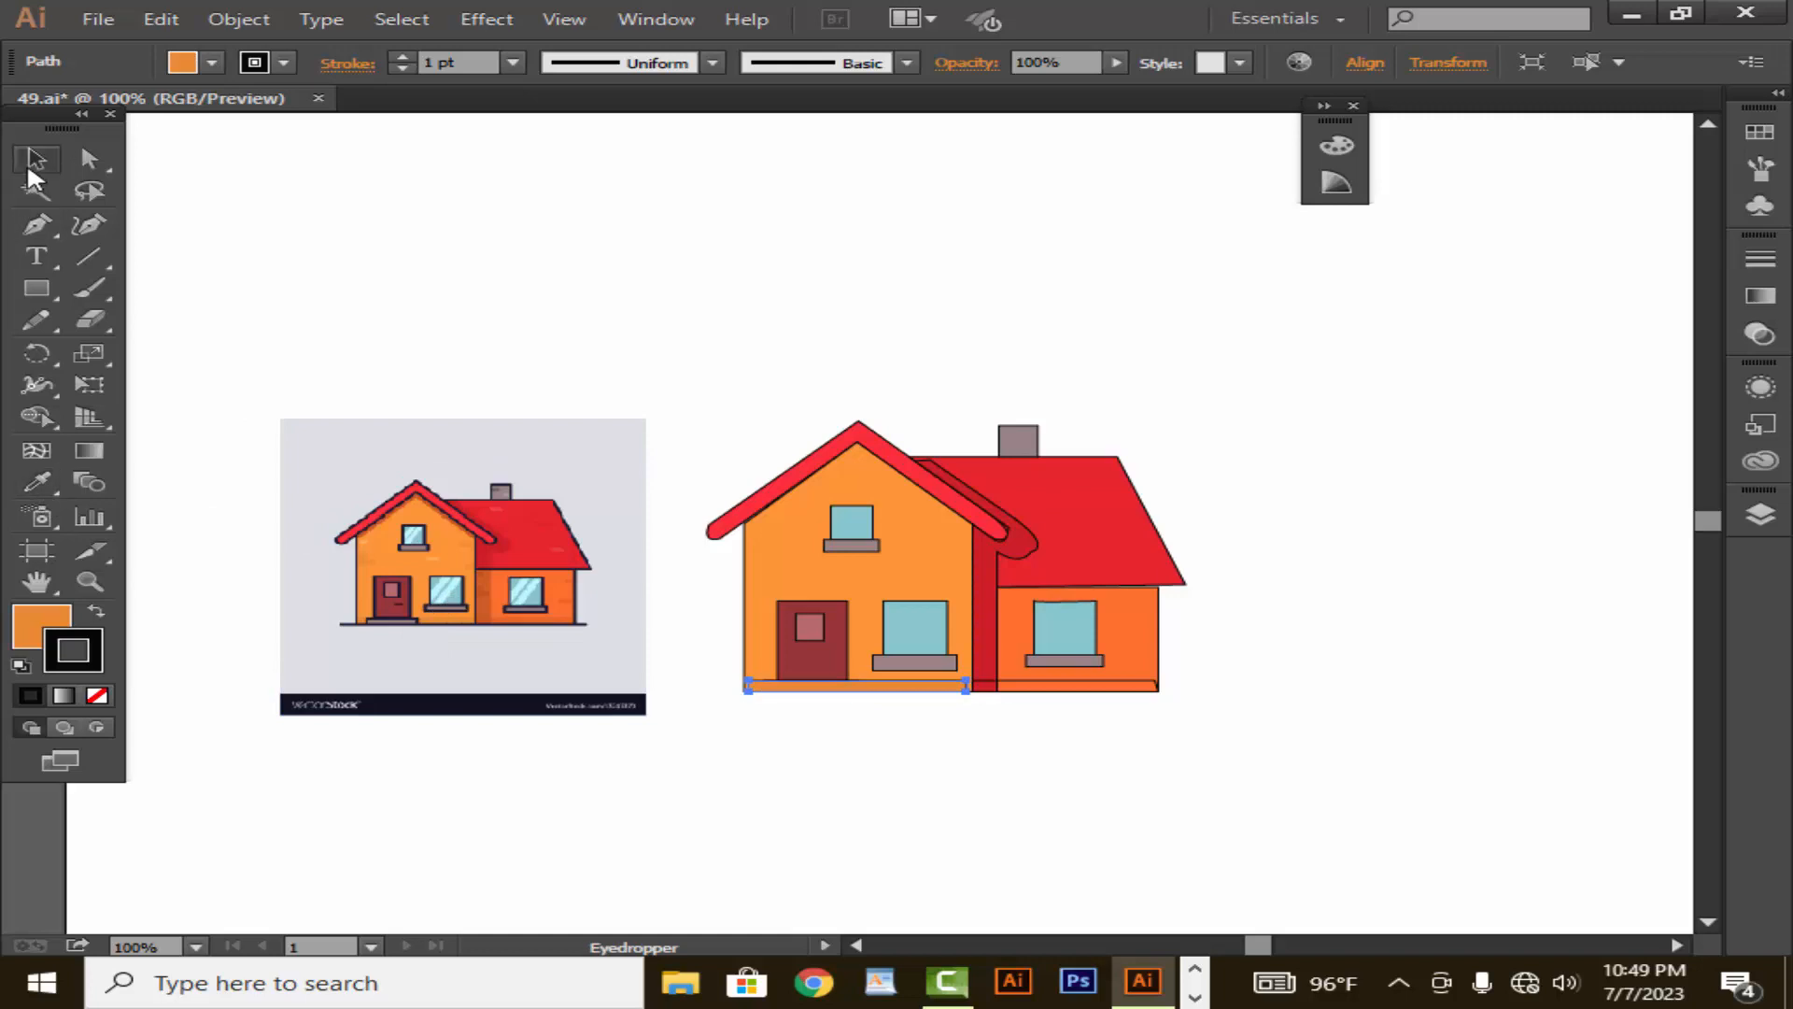
{"action": "left_click", "coordinate": [803, 711]}
- Bring the doorstep in front of the front wall's orange base strip, keeping the strip at the foot of the wall
{"action": "left_click", "coordinate": [808, 696]}
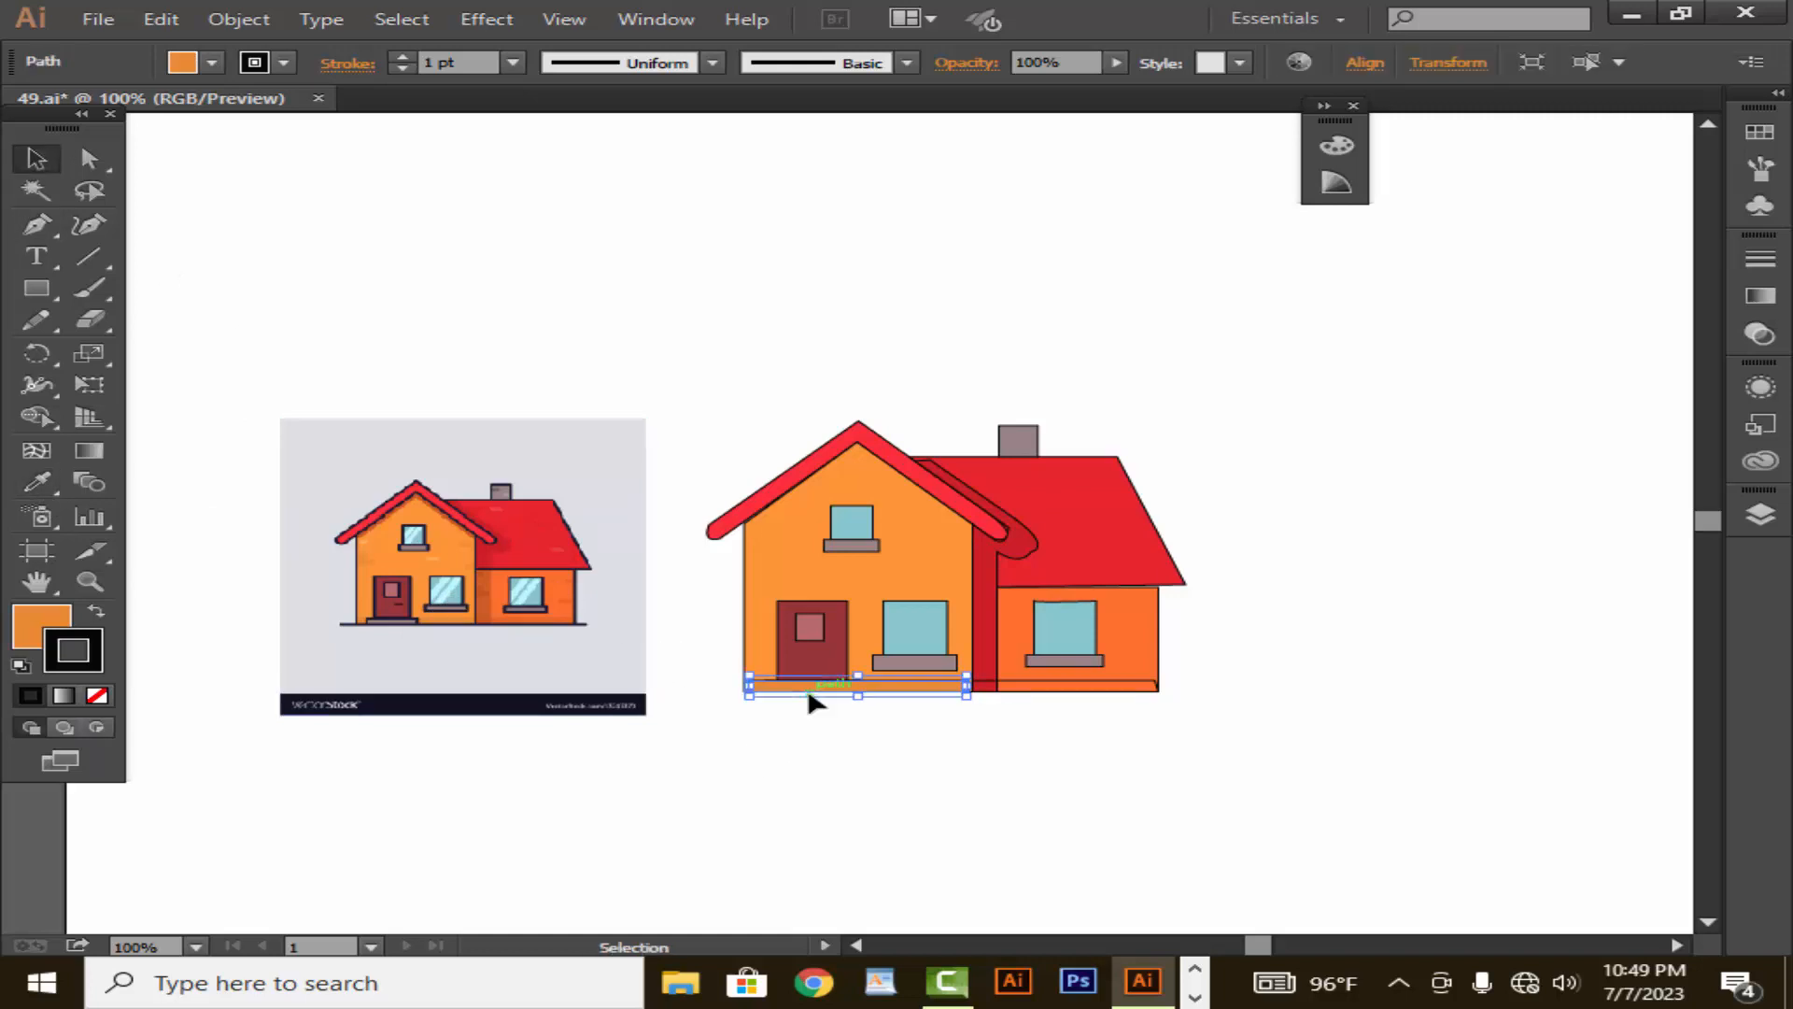
{"action": "left_click_drag", "start_coordinate": [823, 694], "coordinate": [824, 714]}
{"action": "right_click", "coordinate": [819, 689]}
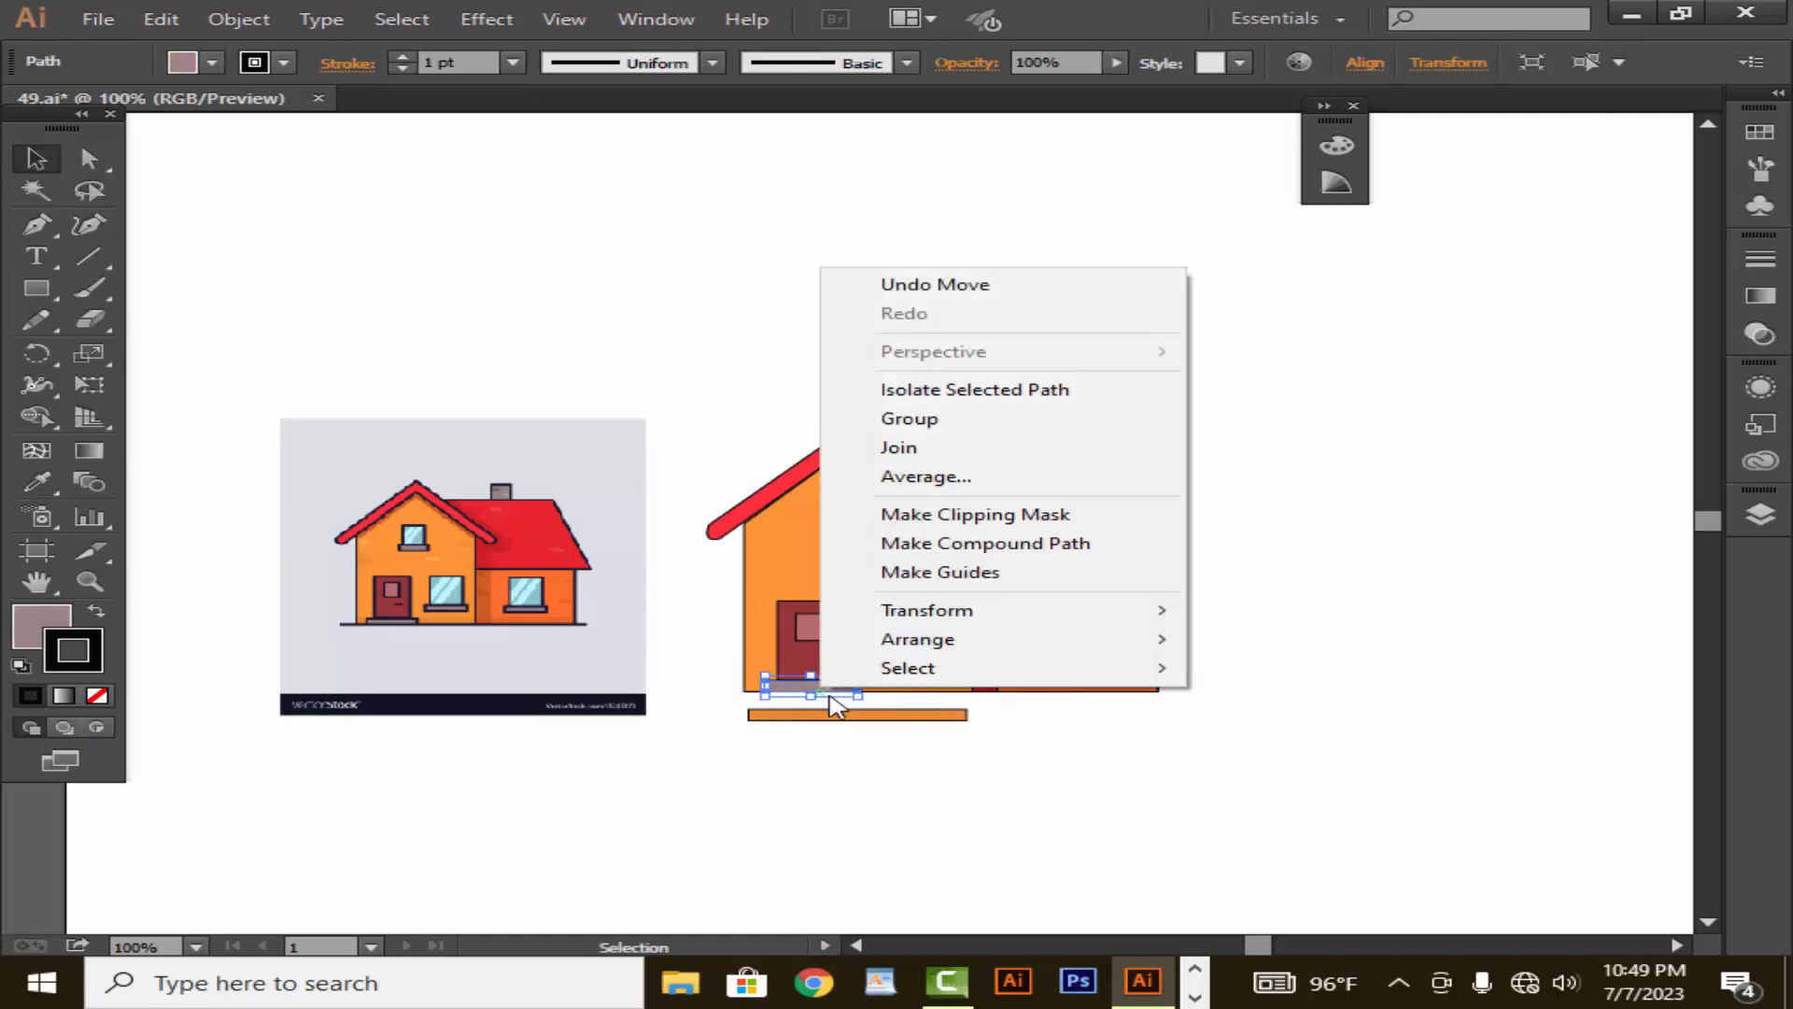
{"action": "mouse_move", "coordinate": [964, 641]}
{"action": "left_click", "coordinate": [1251, 641]}
{"action": "left_click", "coordinate": [1040, 741]}
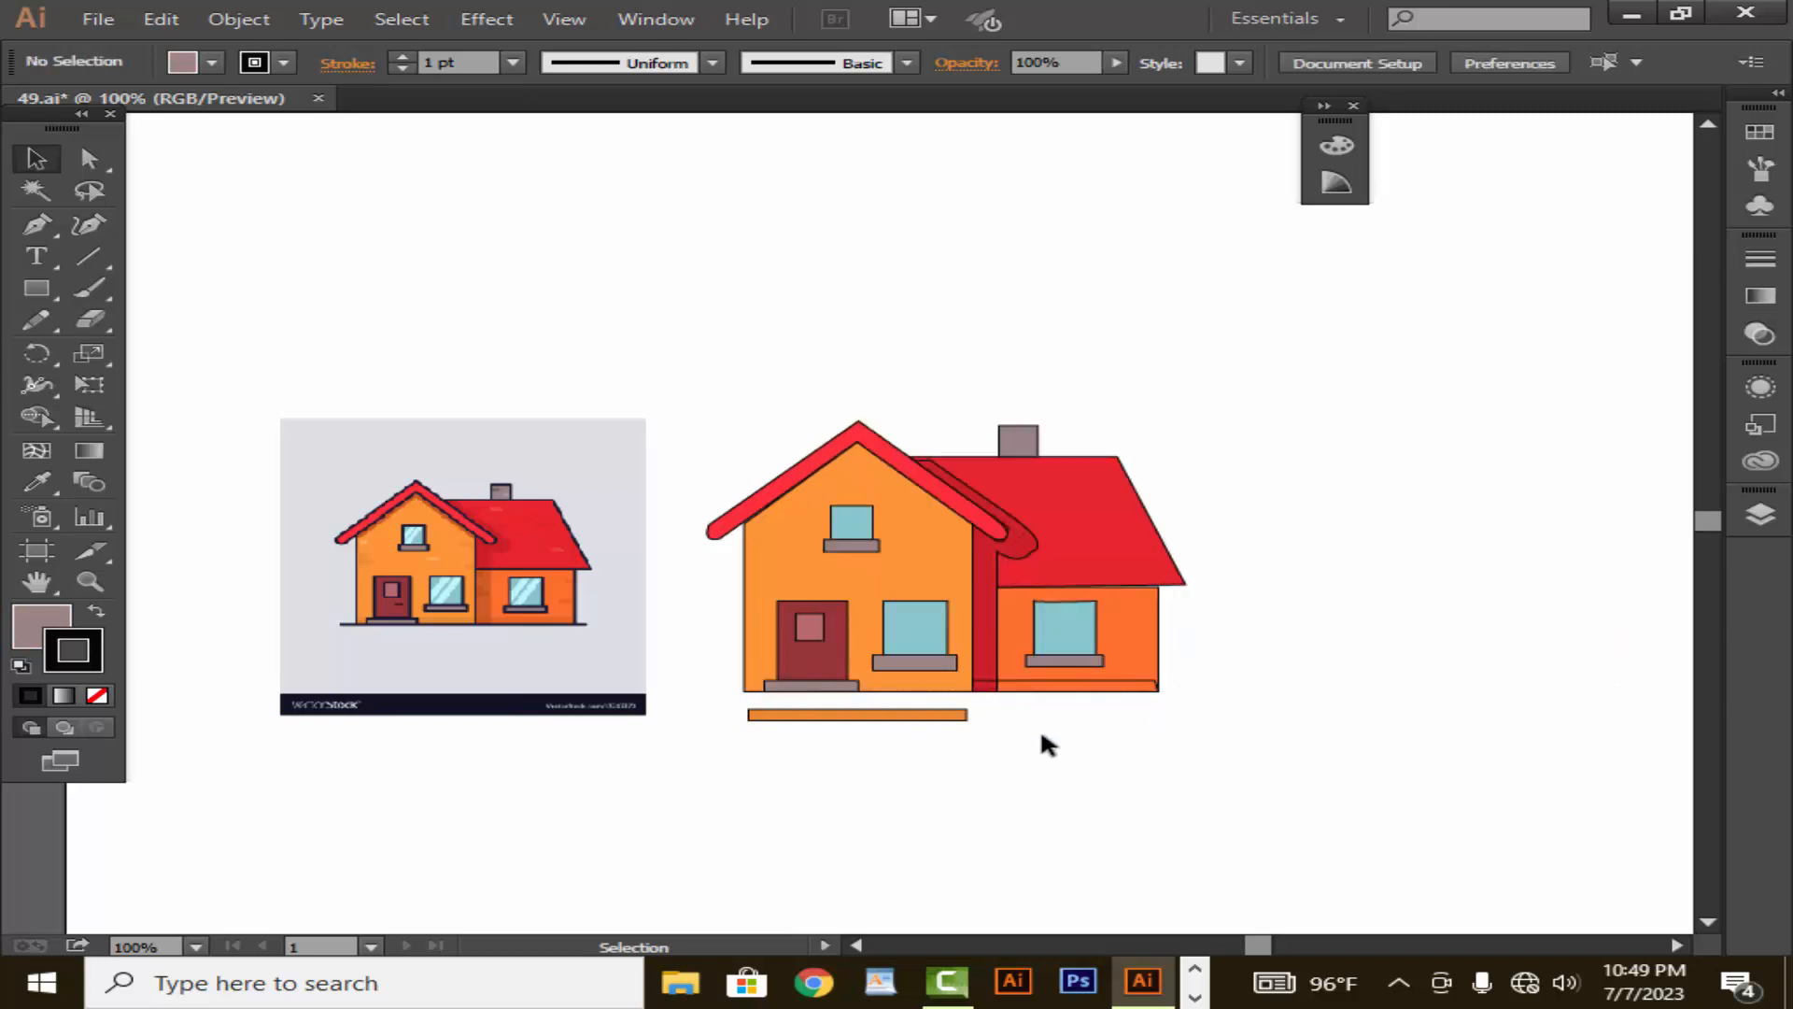
{"action": "left_click_drag", "start_coordinate": [911, 717], "coordinate": [904, 693]}
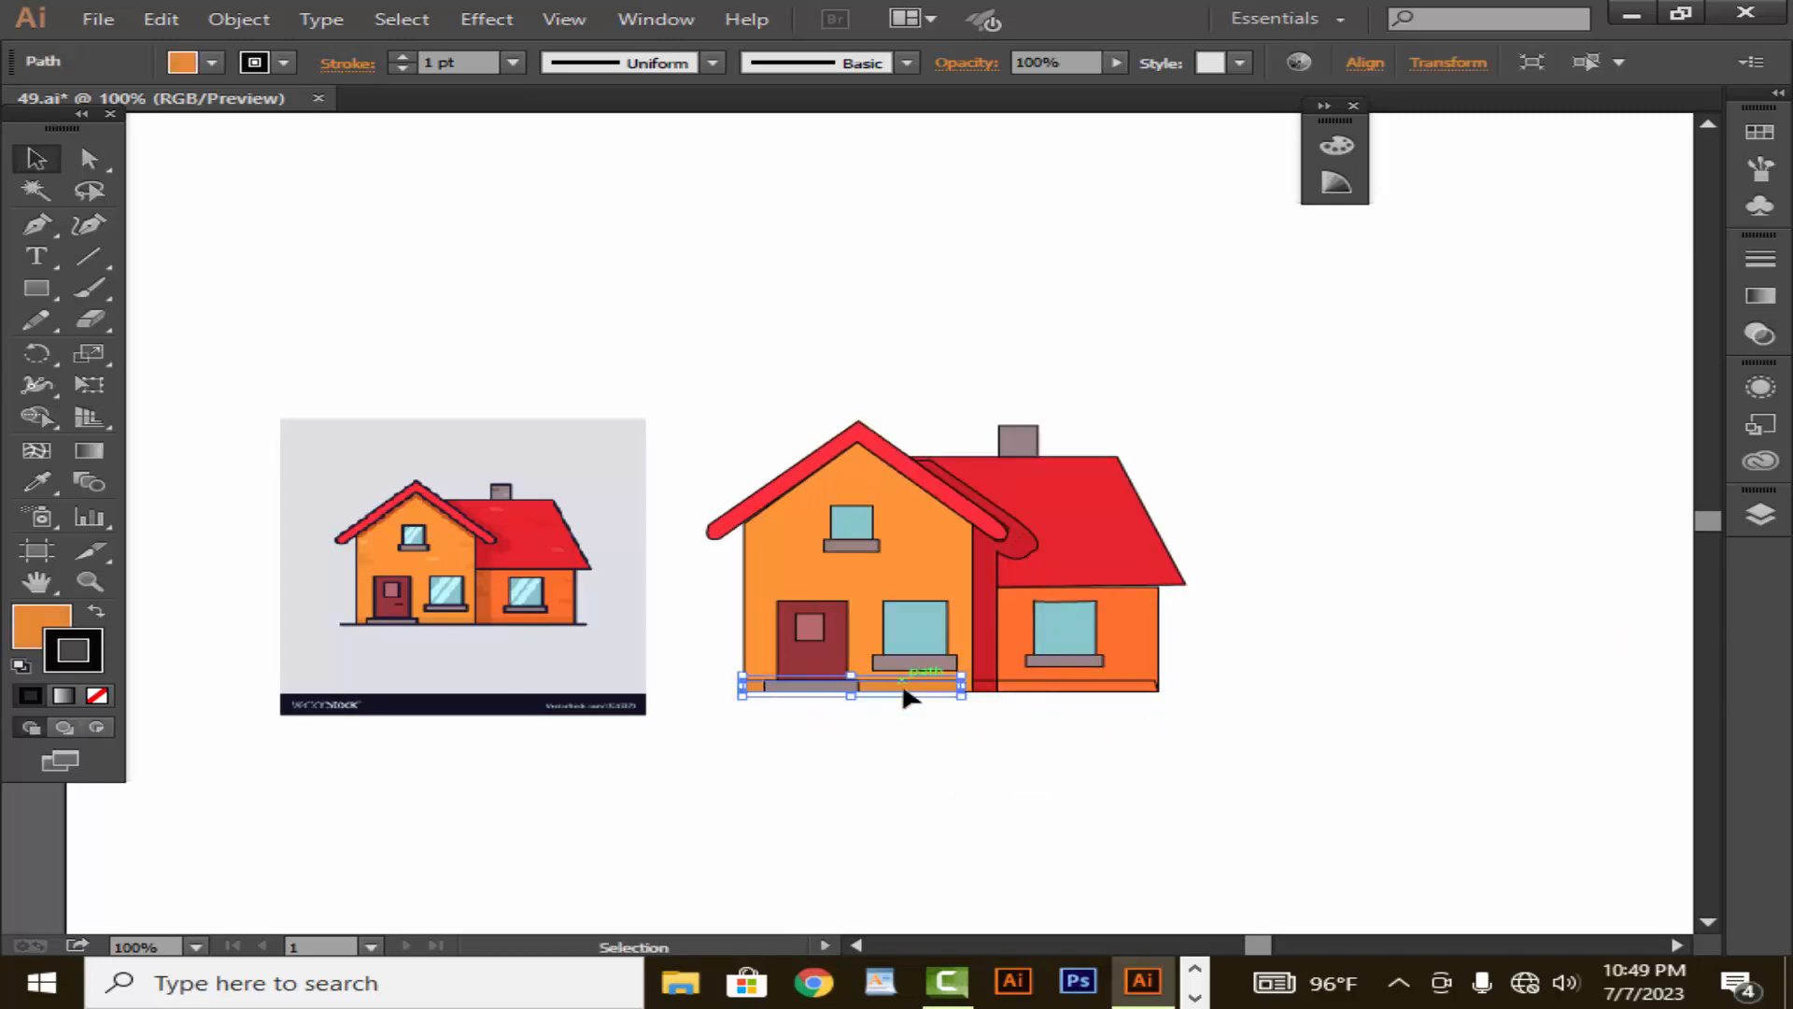
{"action": "left_click", "coordinate": [1007, 722]}
- Fill the side wing's base strip with the dark orange sampled from the drawing's side wall
{"action": "left_click", "coordinate": [1071, 691]}
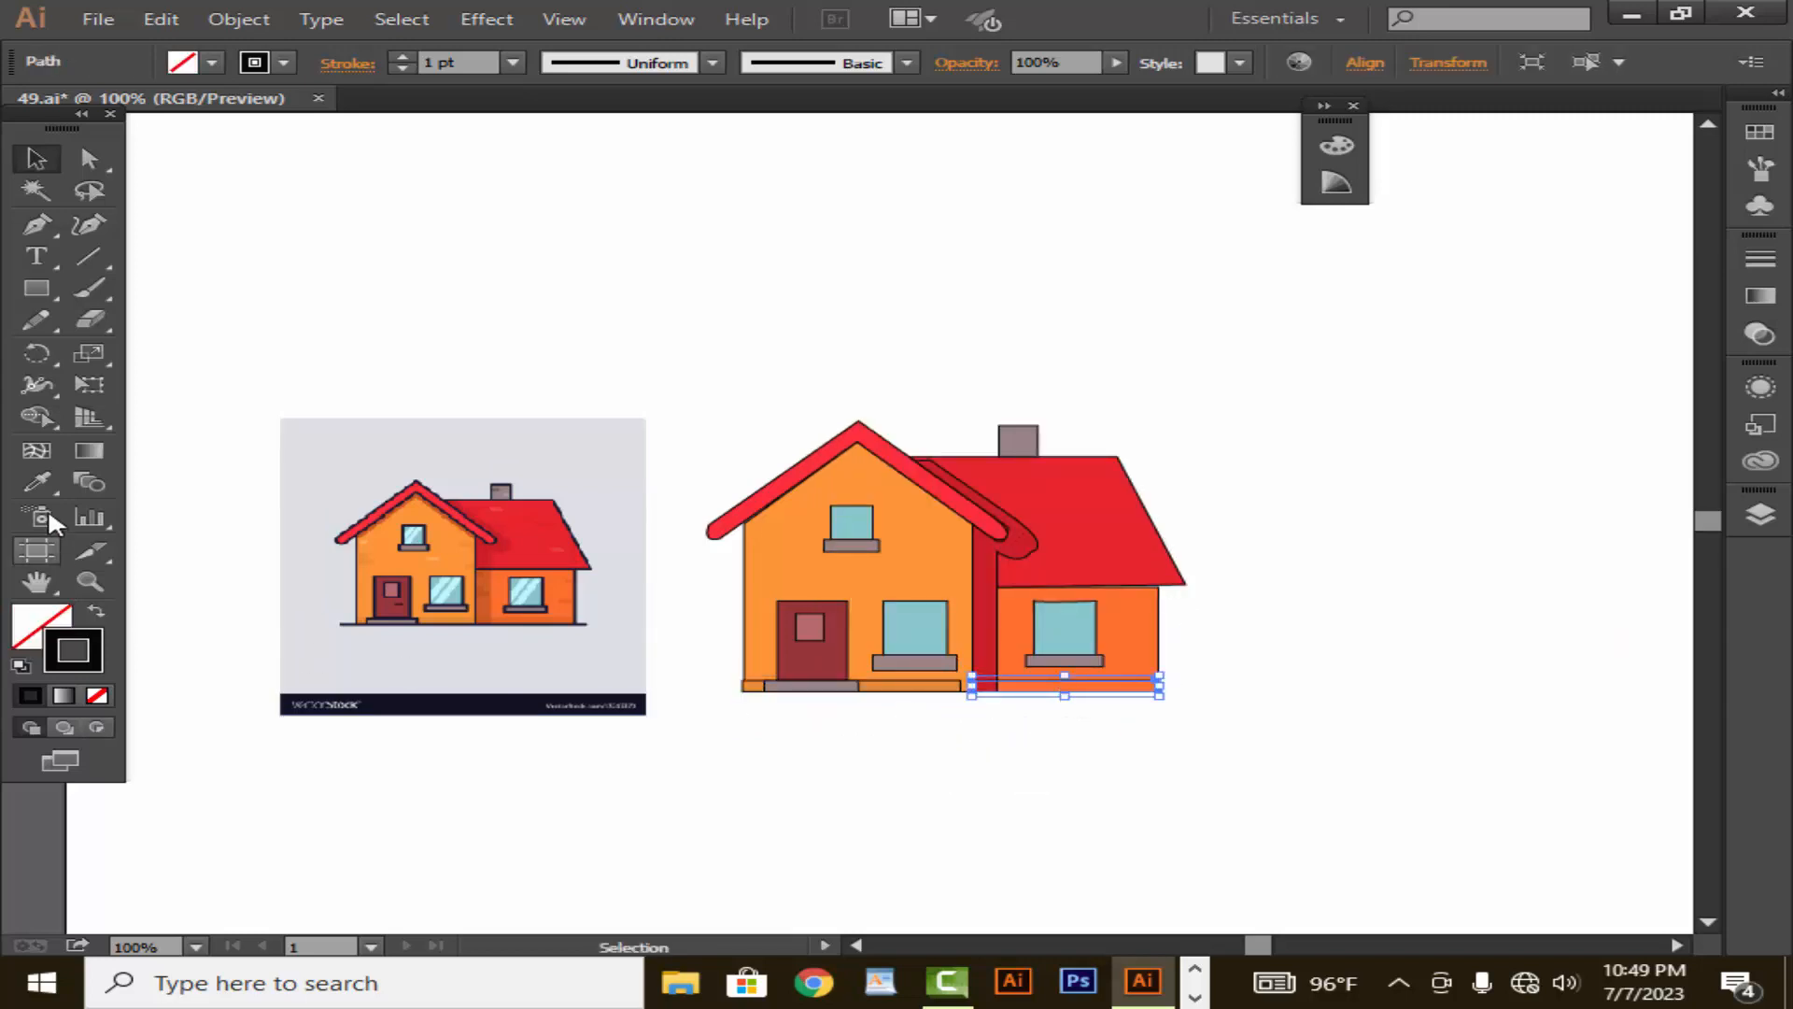
{"action": "left_click", "coordinate": [36, 482]}
{"action": "left_click", "coordinate": [567, 622]}
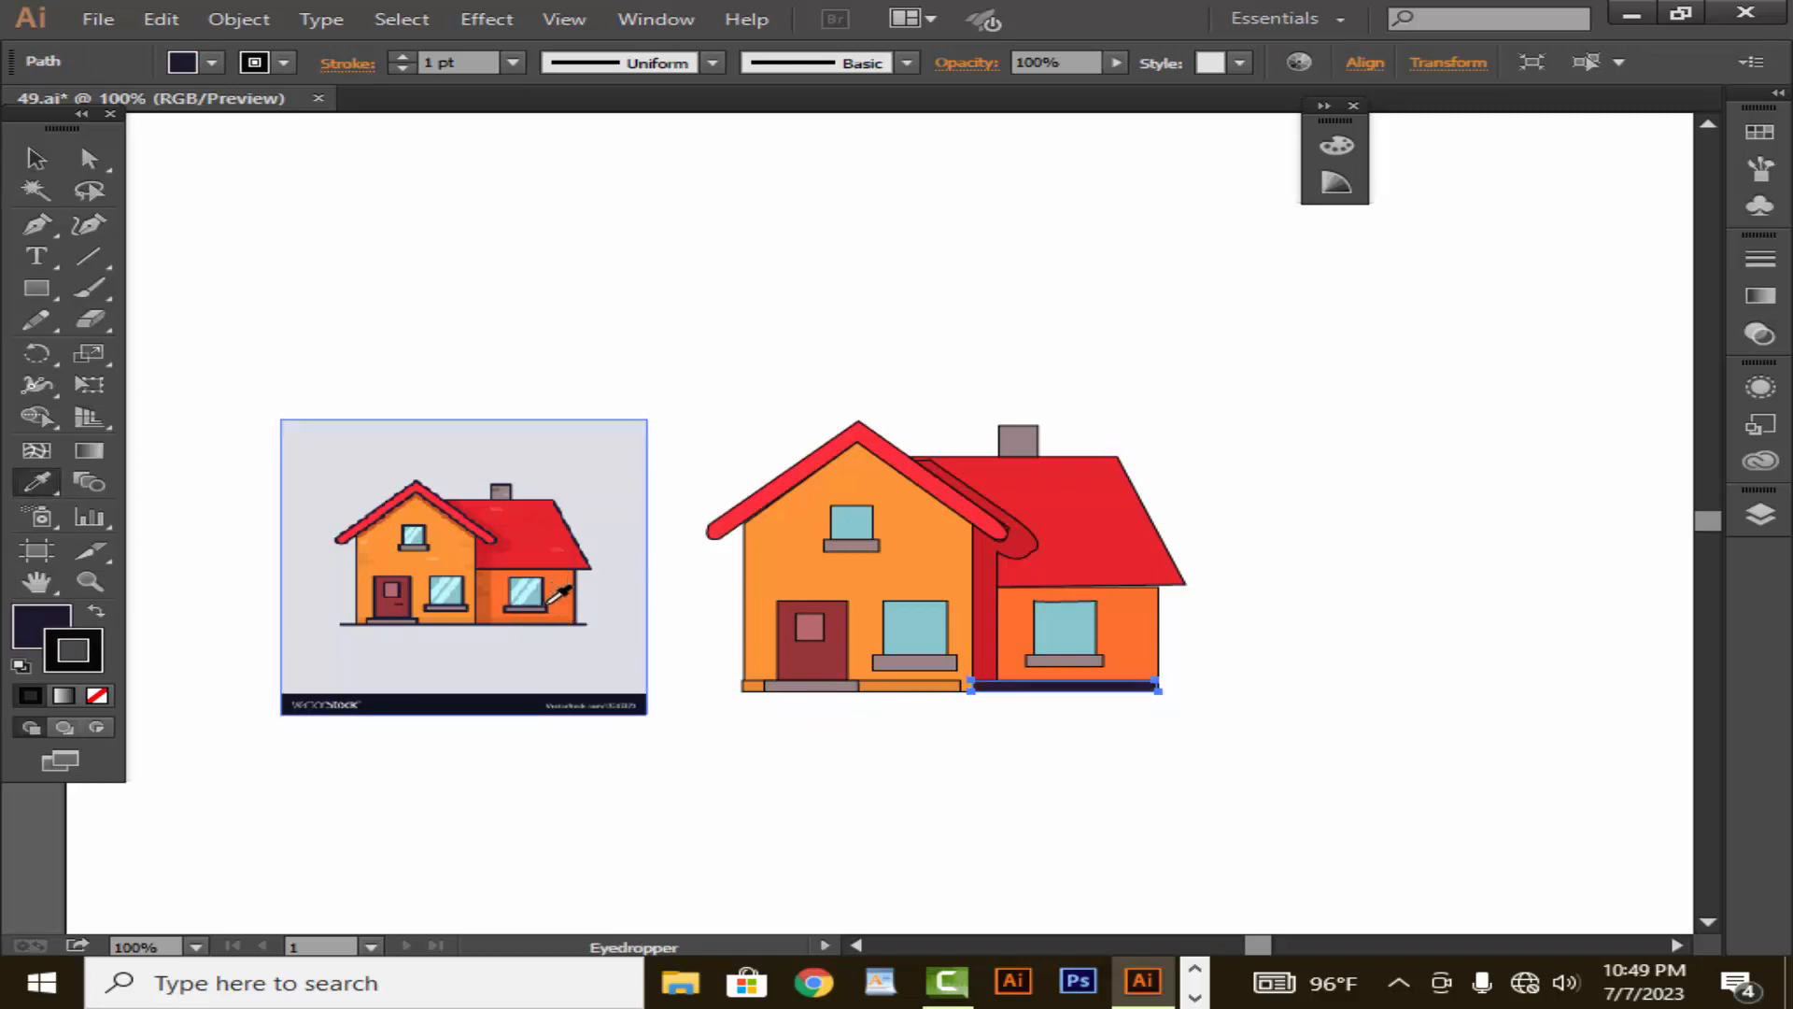
{"action": "left_click", "coordinate": [553, 619]}
{"action": "left_click", "coordinate": [36, 158]}
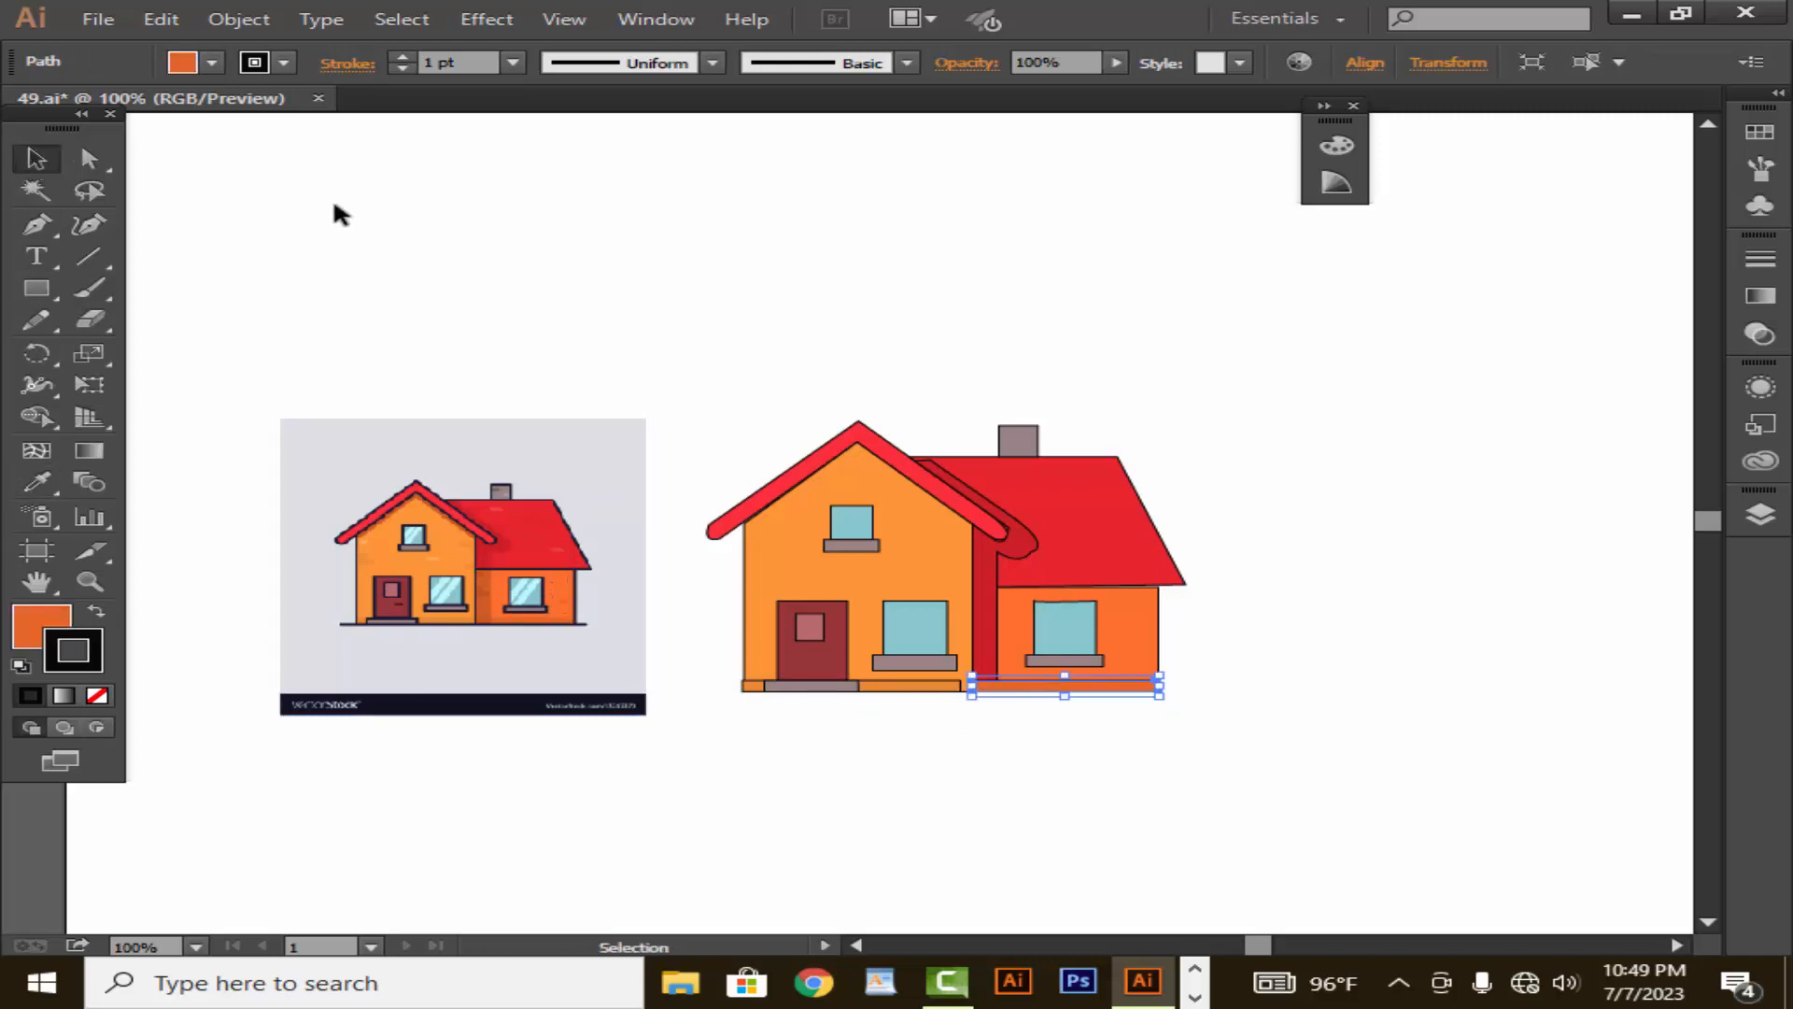
{"action": "left_click", "coordinate": [344, 208]}
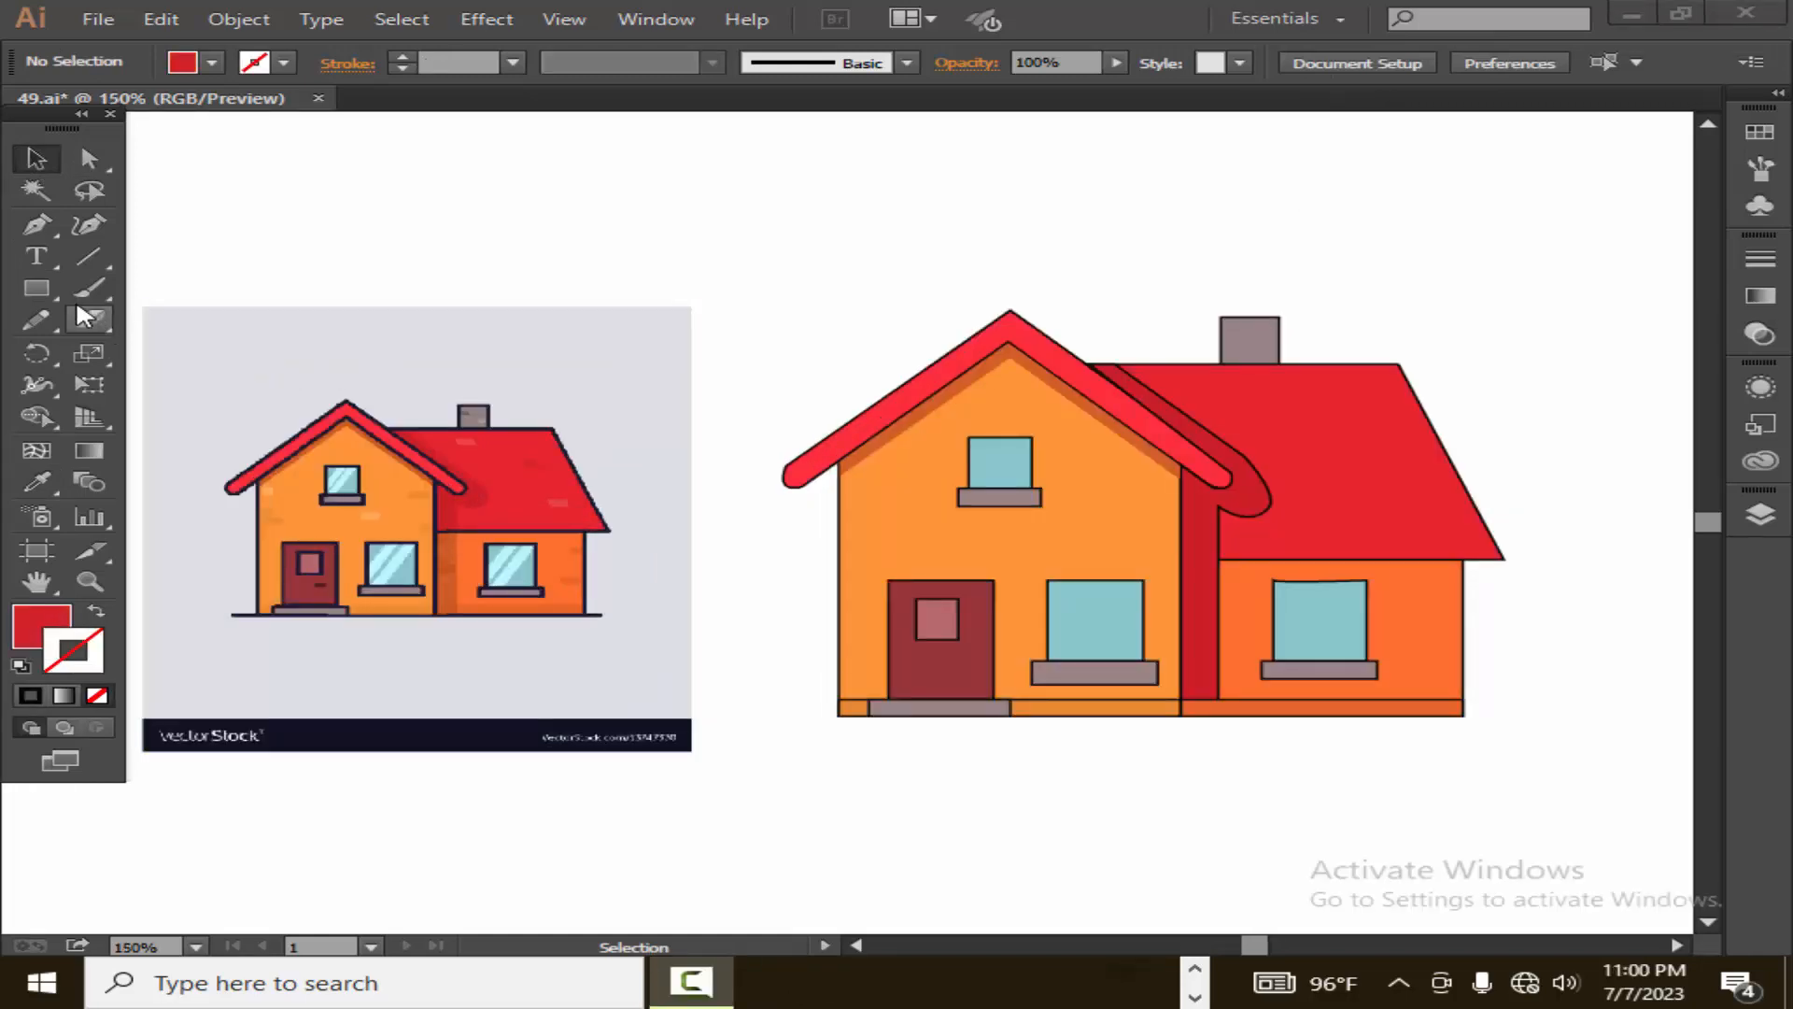
- Draw a small red rectangle without an outline and place two of them as bricks at the side wing wall's outer edge
{"action": "left_click", "coordinate": [36, 288]}
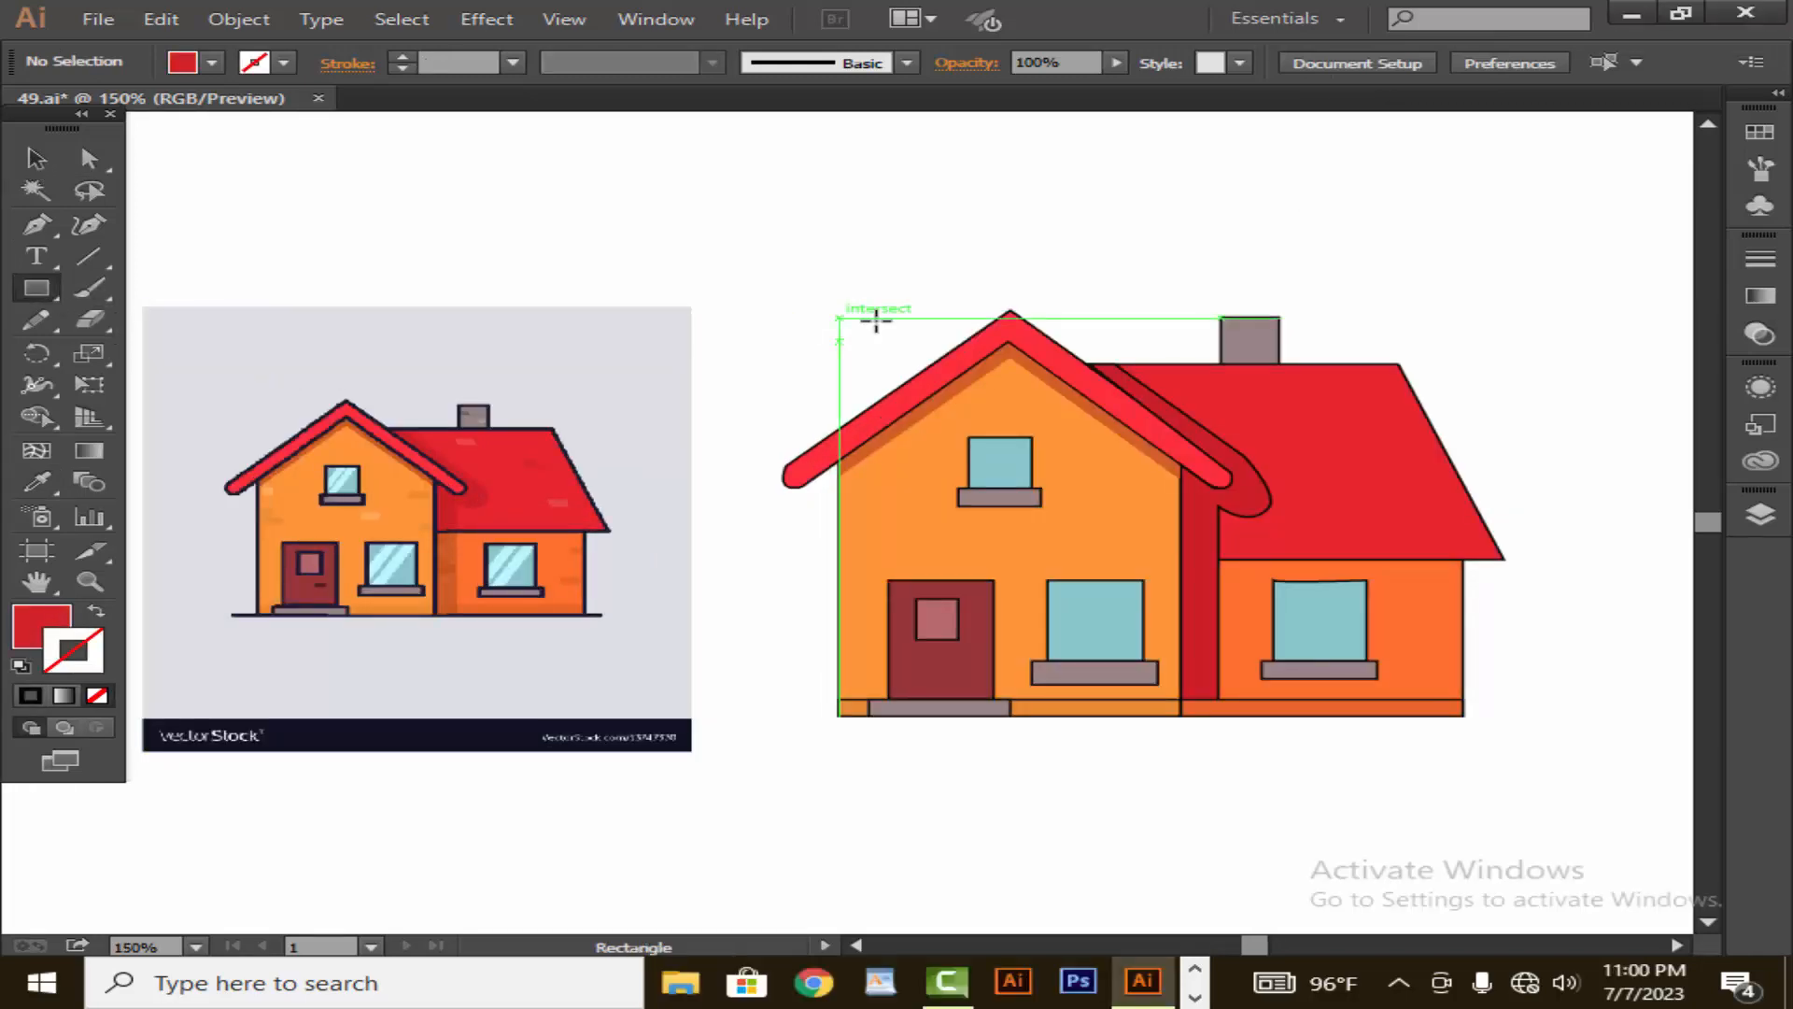
{"action": "left_click_drag", "start_coordinate": [1361, 297], "coordinate": [1378, 296]}
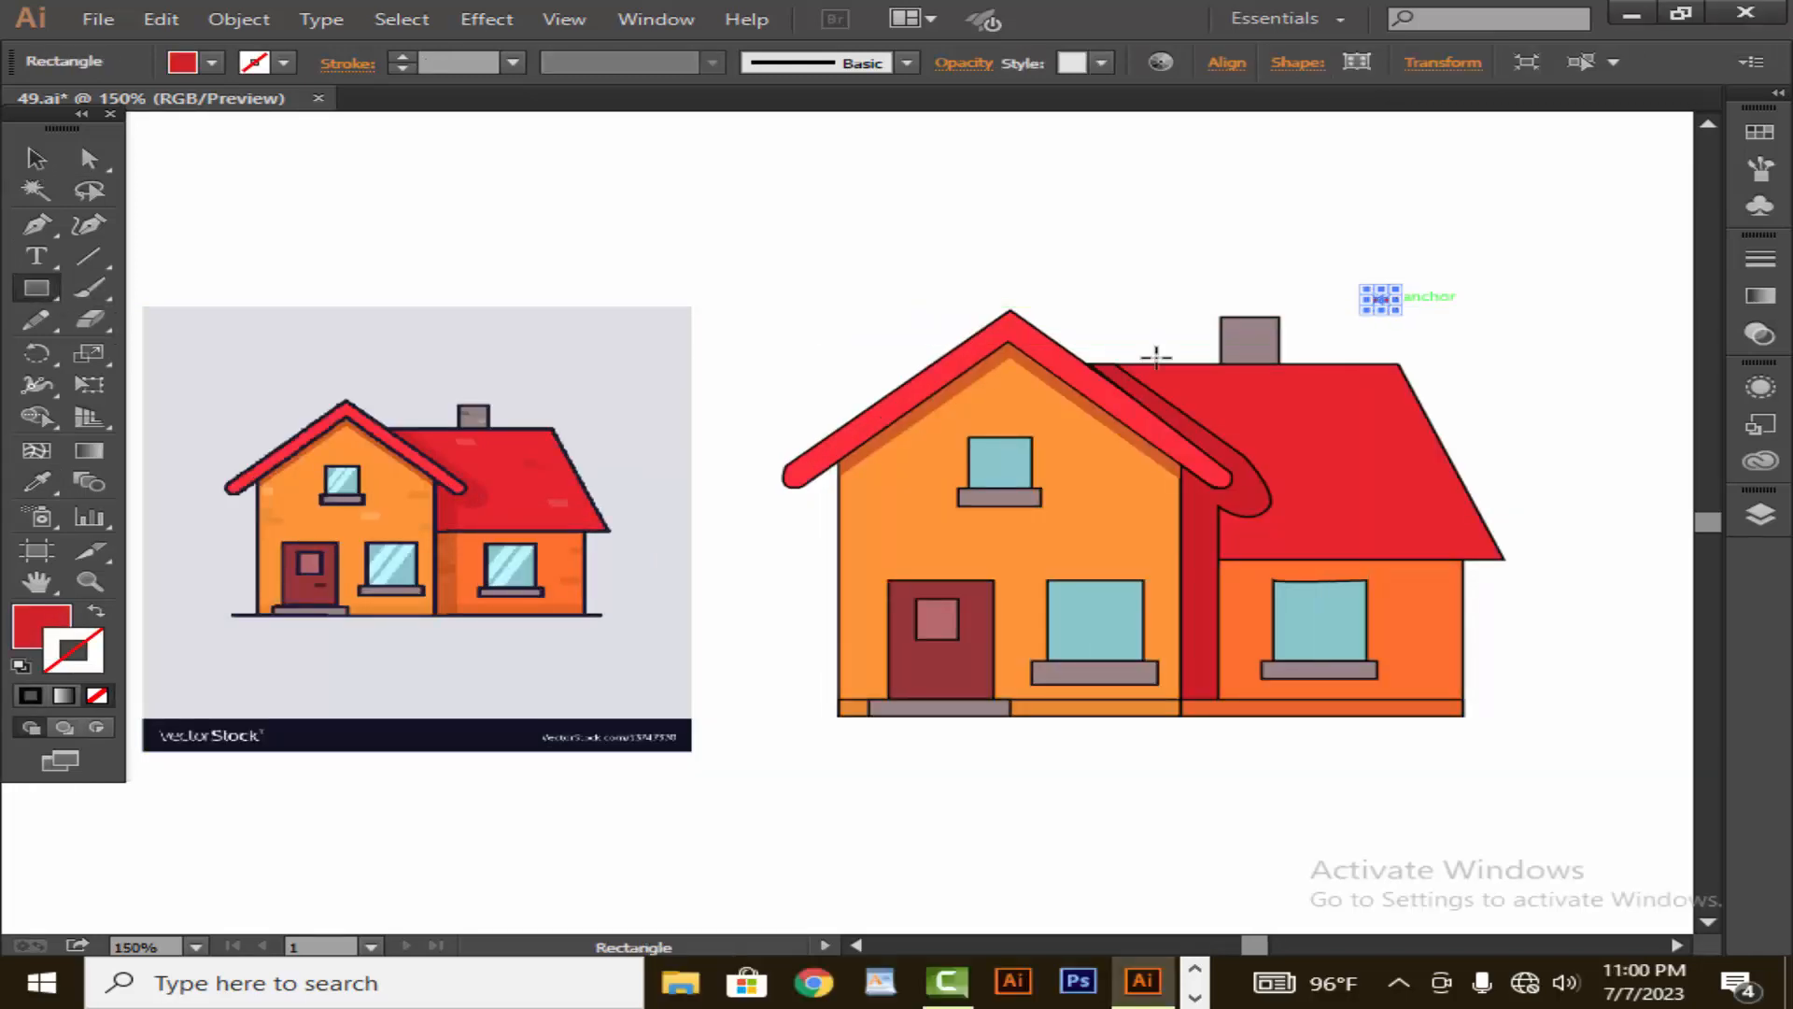
{"action": "left_click", "coordinate": [36, 158]}
{"action": "left_click", "coordinate": [1229, 305]}
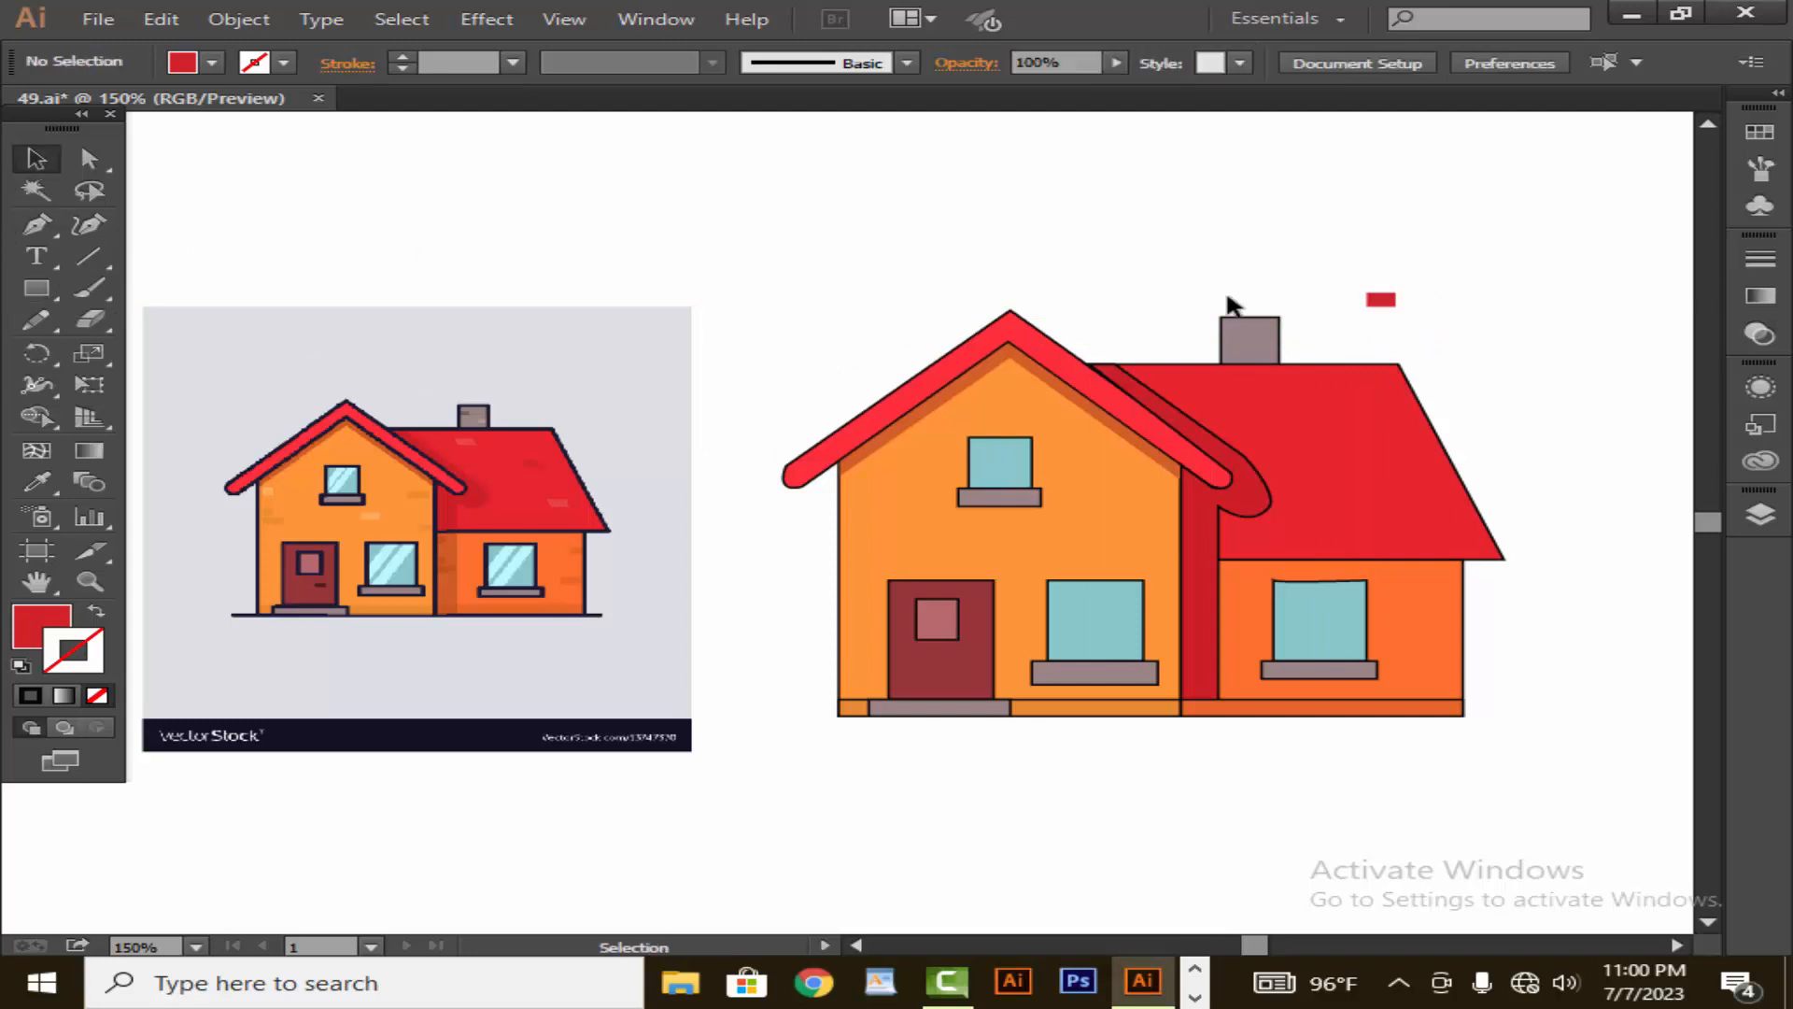
{"action": "left_click_drag", "start_coordinate": [1385, 308], "coordinate": [1453, 599]}
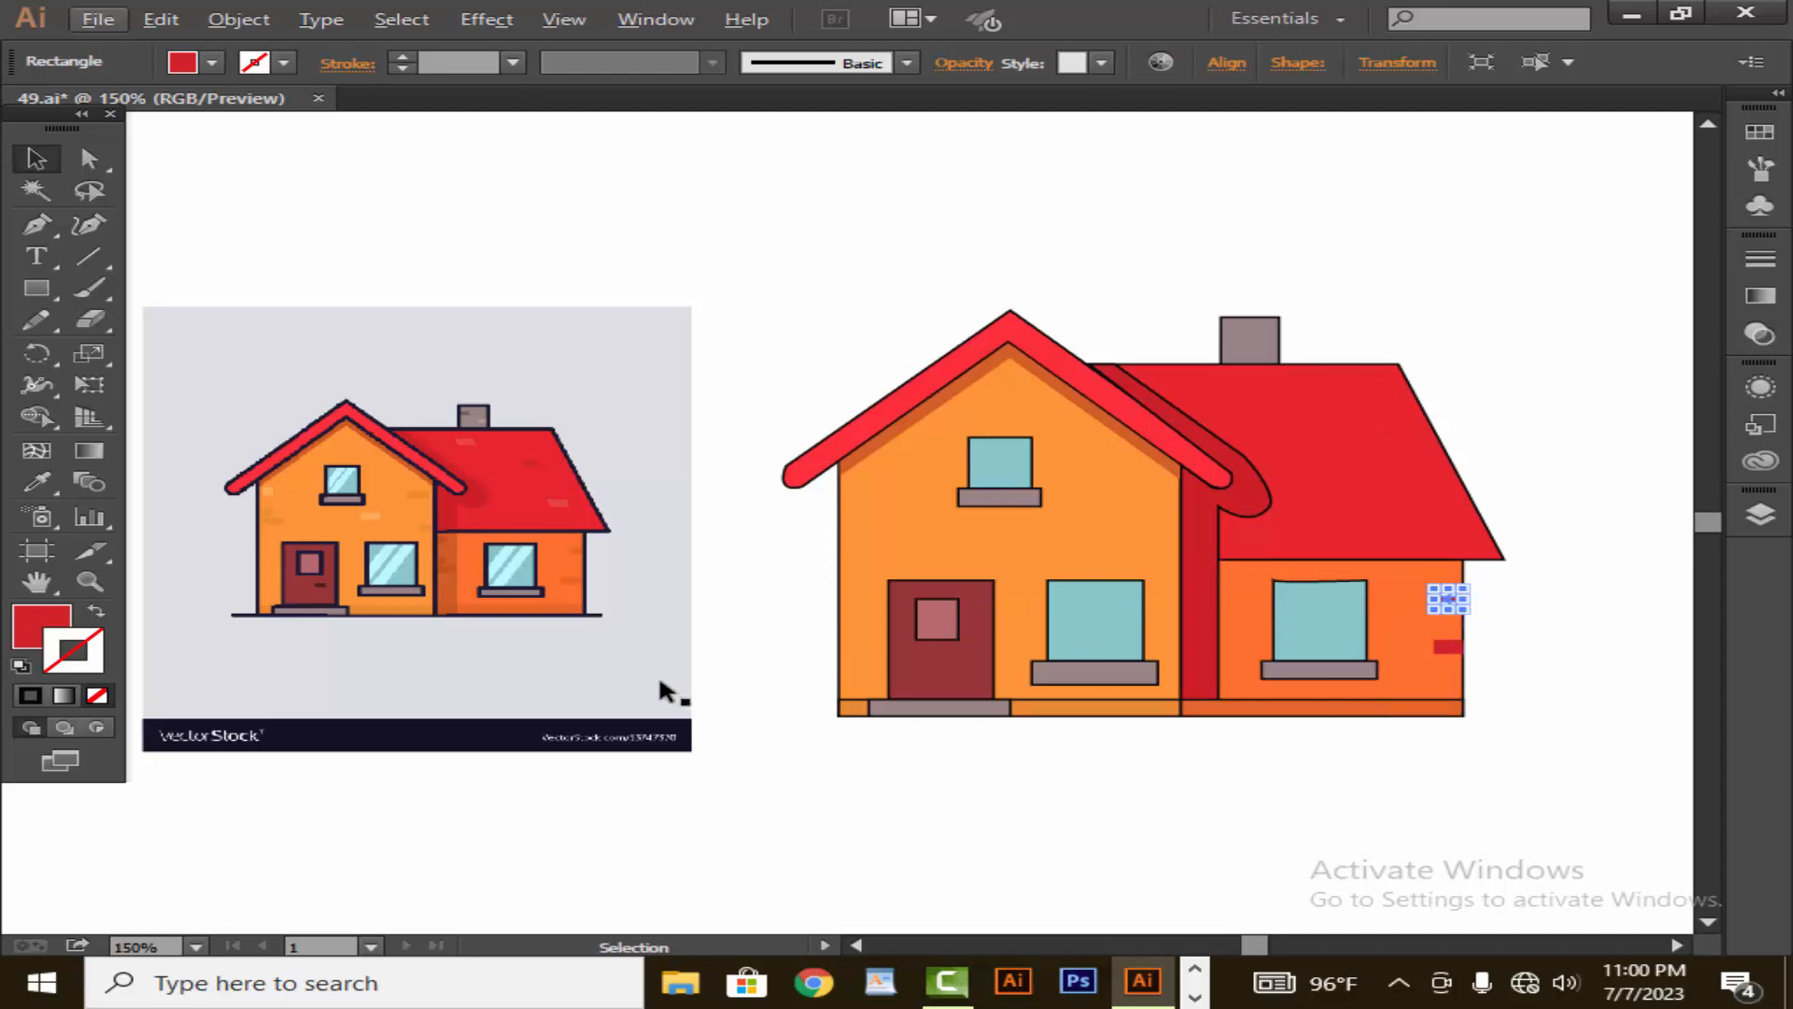
- Shorten the upper red brick from its inner end and shift it slightly inward from the side wing's outer edge
{"action": "left_click", "coordinate": [89, 580]}
{"action": "left_click", "coordinate": [1359, 616]}
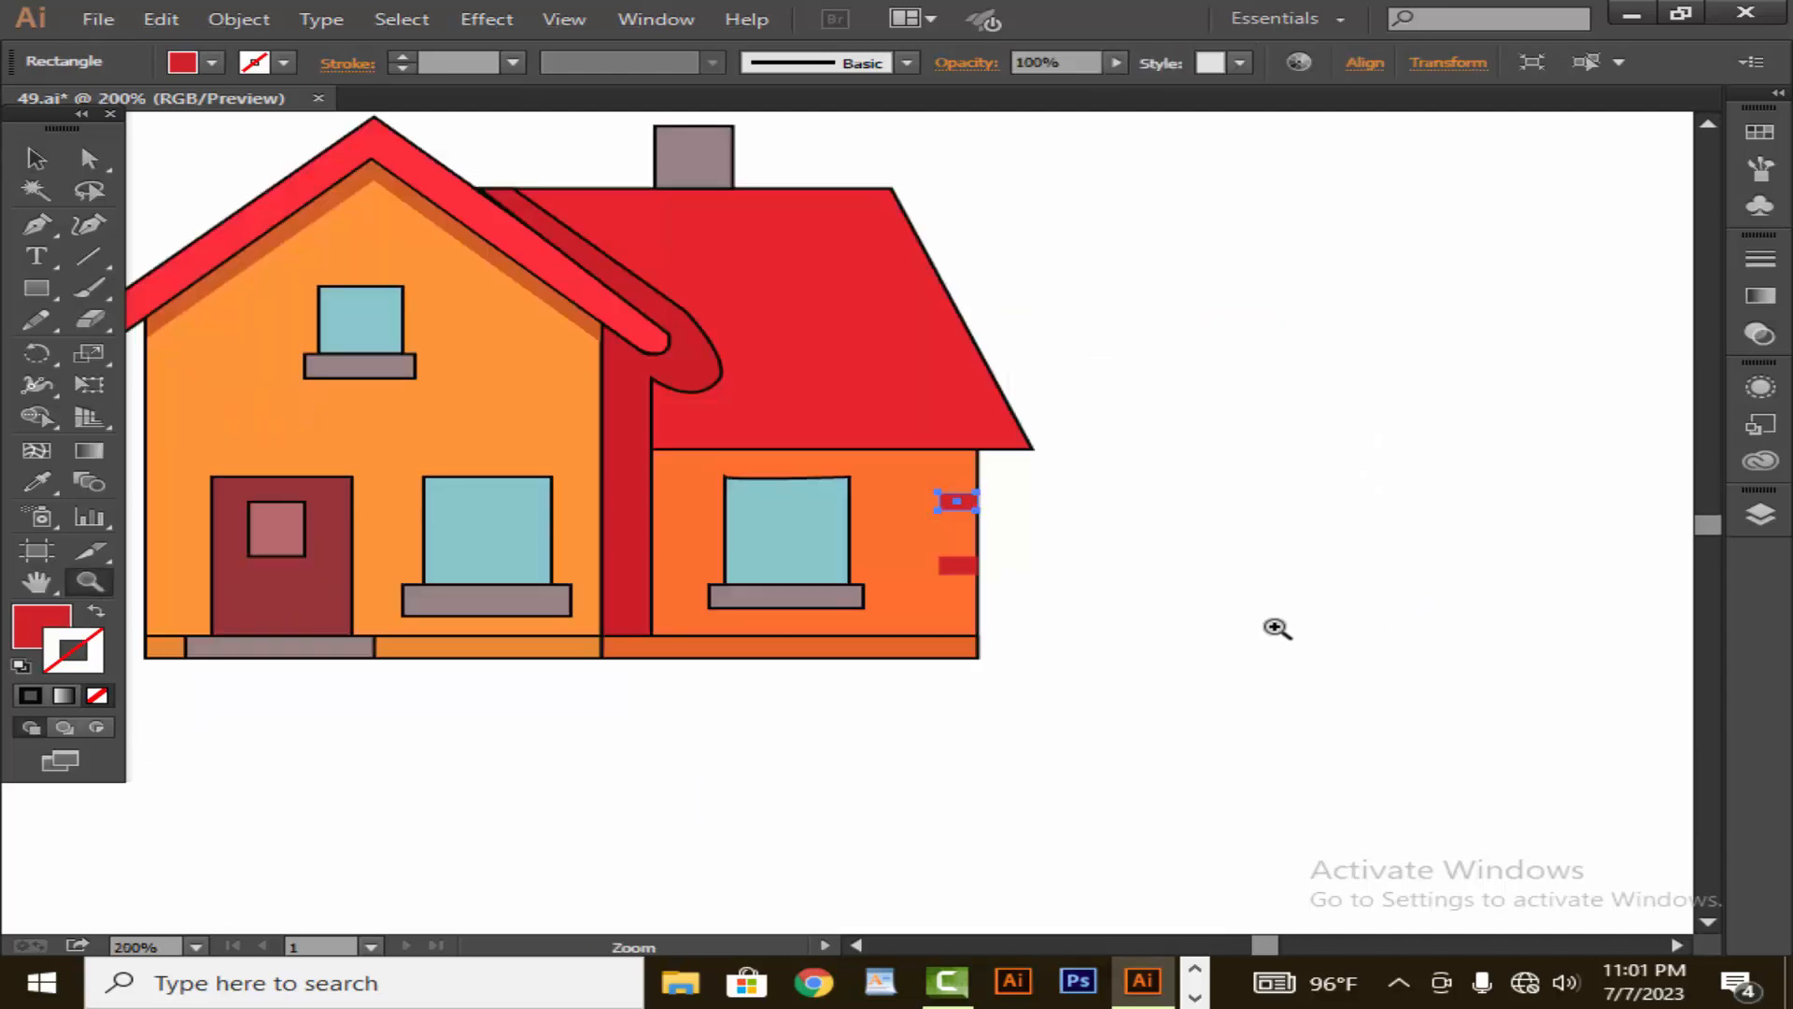
{"action": "left_click", "coordinate": [915, 558]}
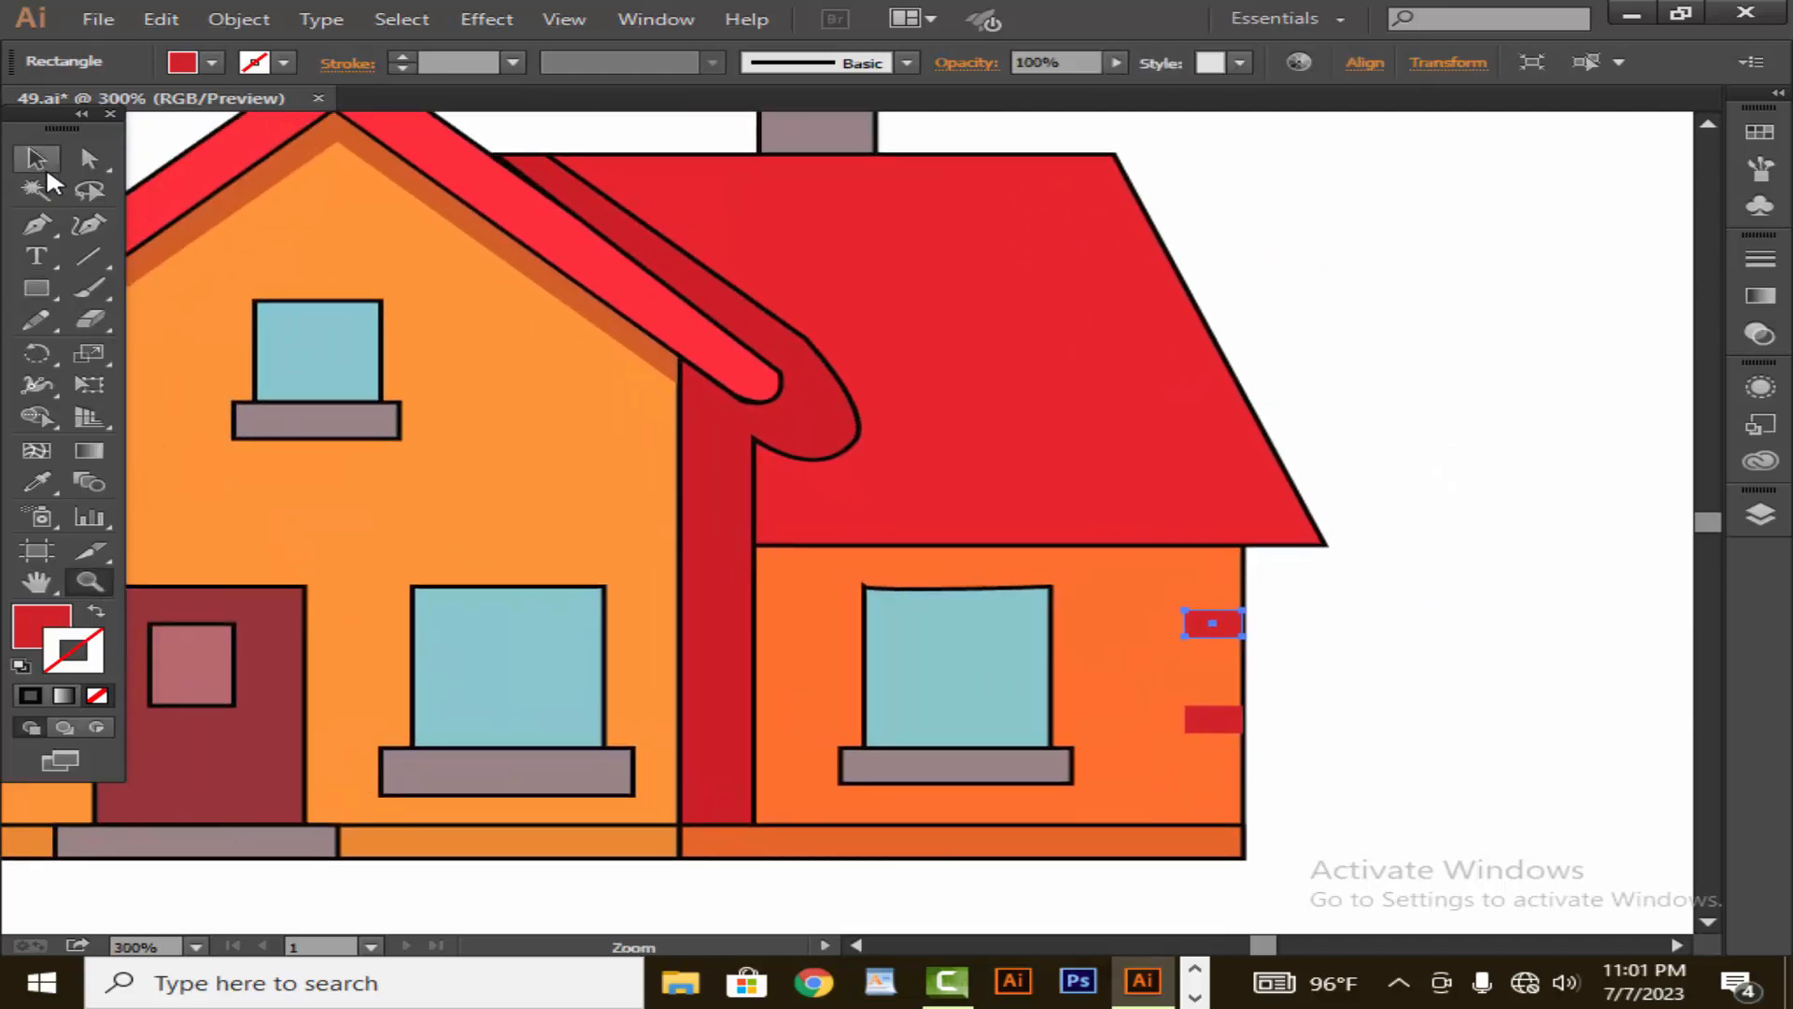
{"action": "key", "text": "v"}
{"action": "left_click_drag", "start_coordinate": [1185, 622], "coordinate": [1209, 629]}
{"action": "left_click", "coordinate": [1300, 638]}
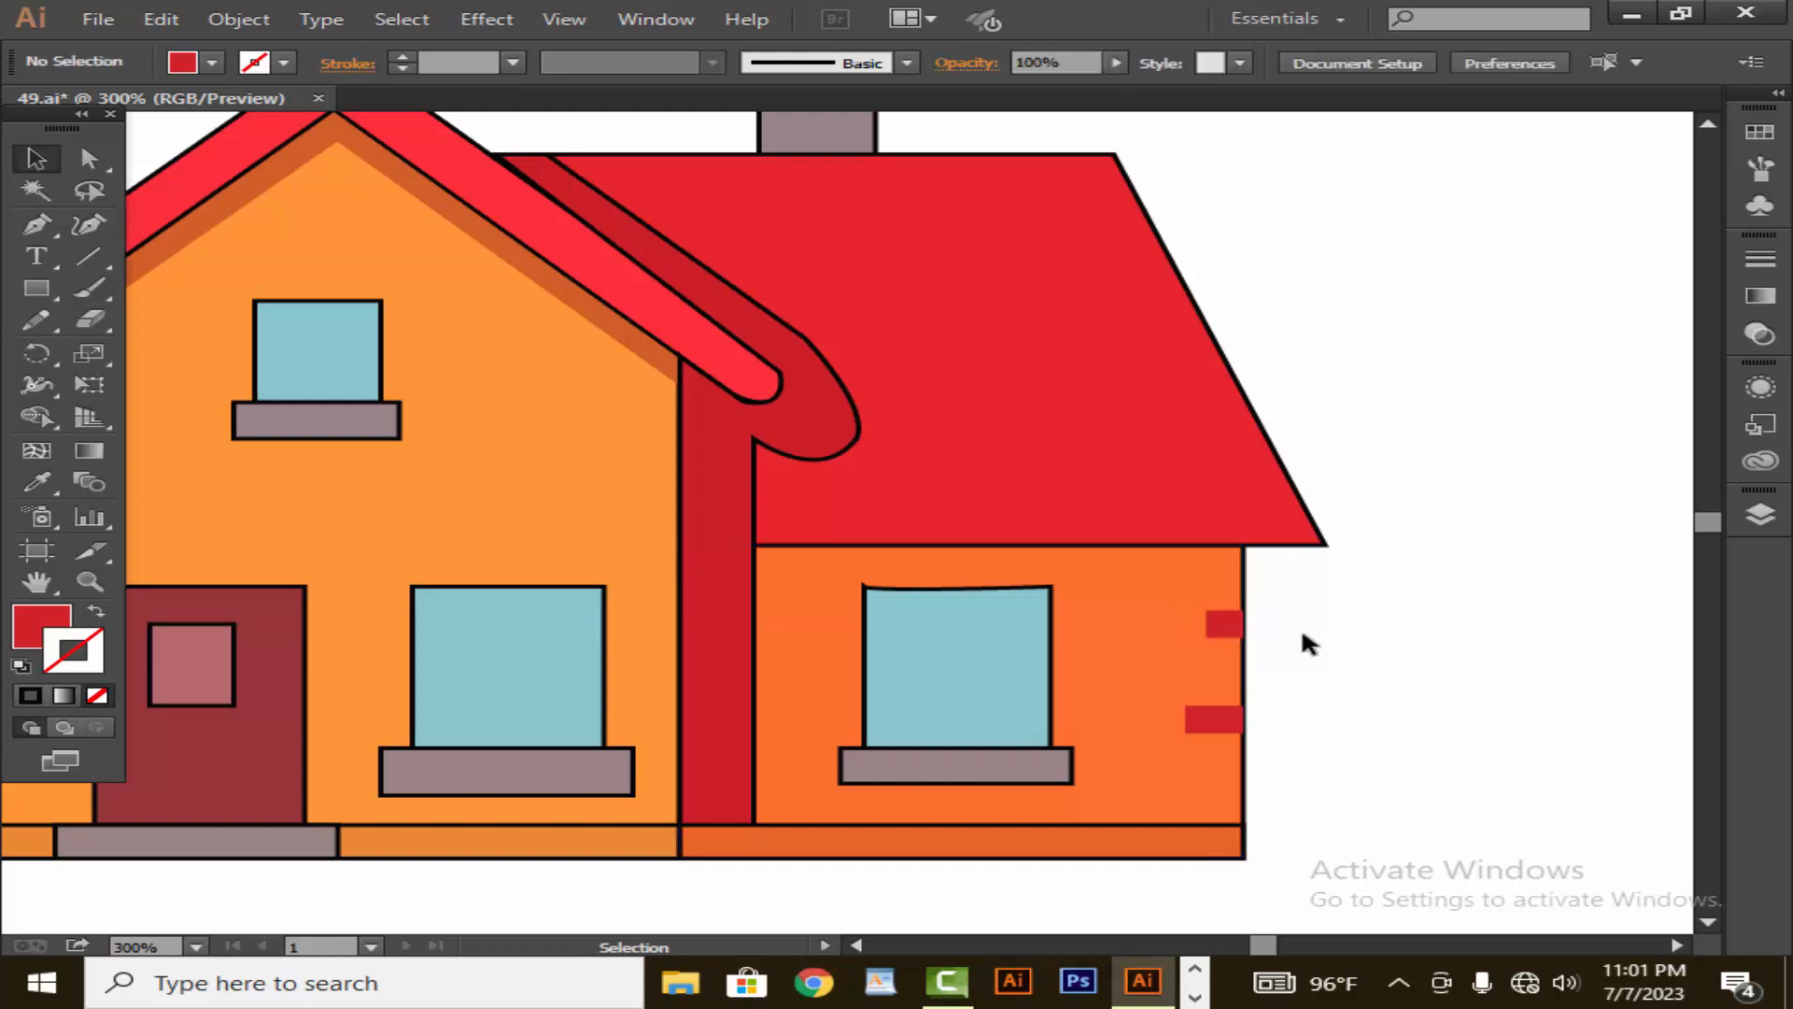
{"action": "left_click", "coordinate": [1234, 633]}
{"action": "left_click", "coordinate": [1298, 671]}
- Shift the lower red brick slightly inward from the side wing's outer edge
{"action": "left_click", "coordinate": [1214, 718]}
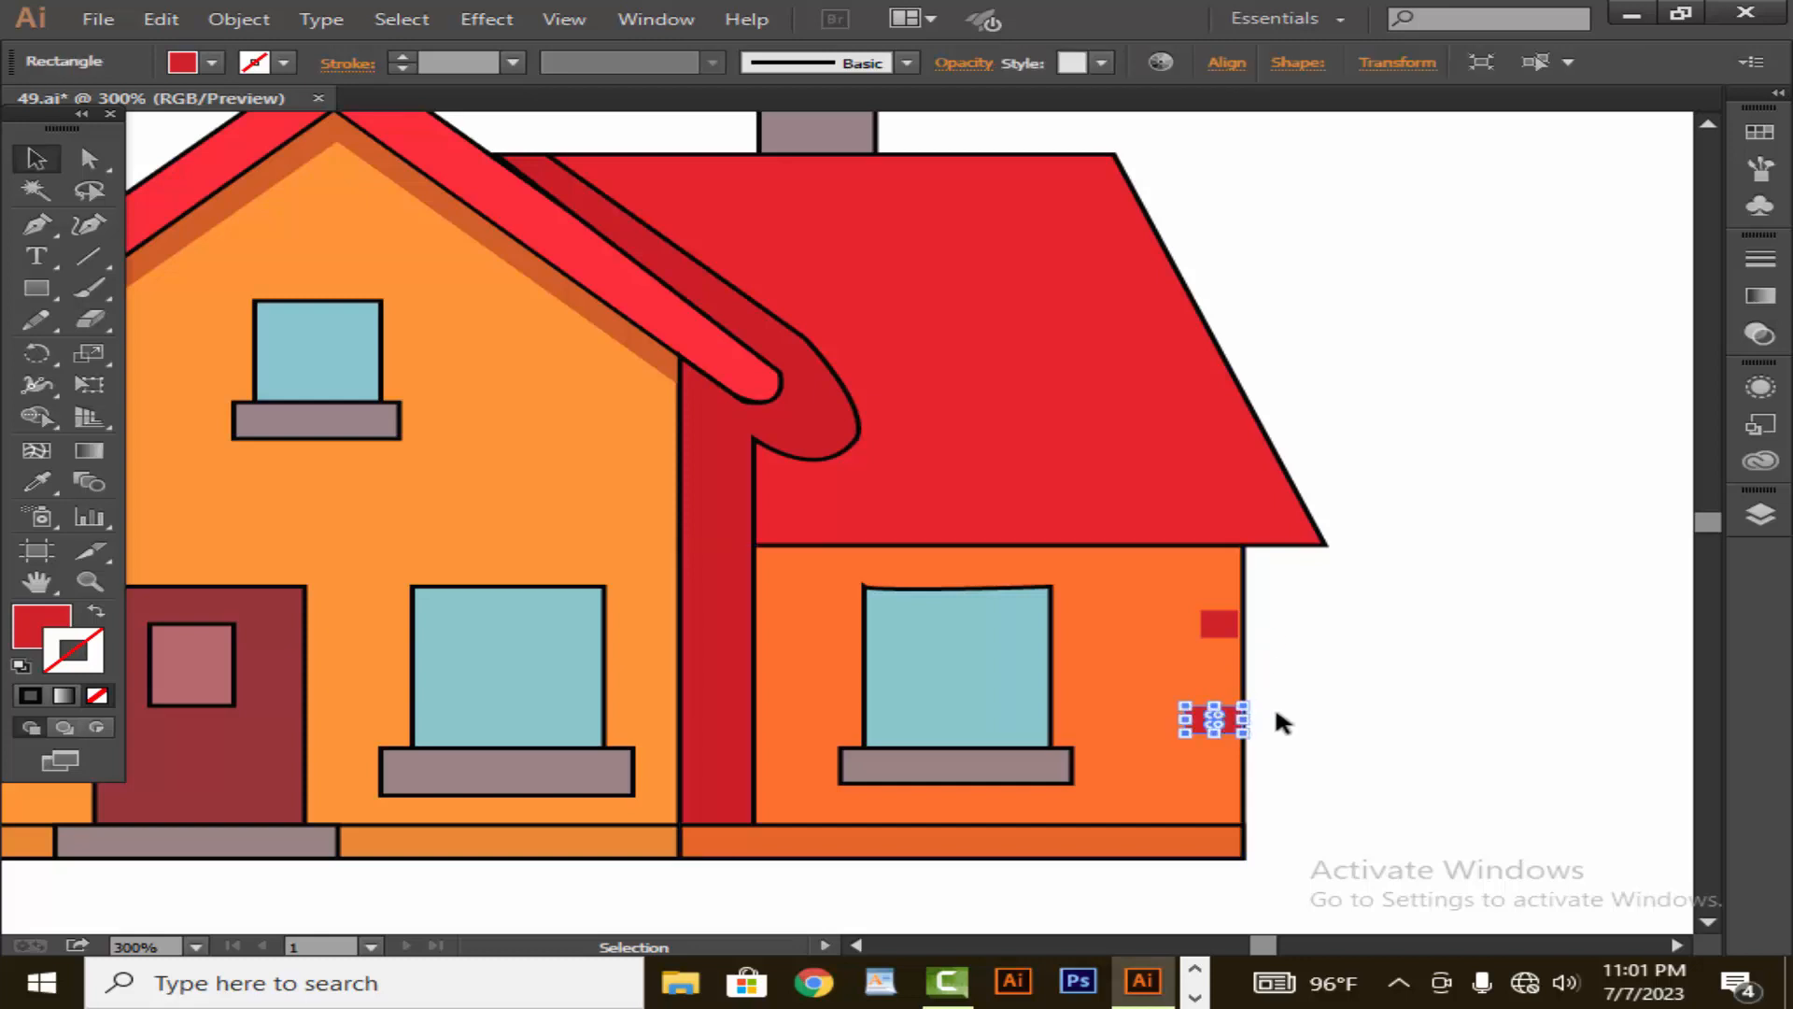
{"action": "left_click", "coordinate": [1354, 710]}
{"action": "left_click_drag", "start_coordinate": [1072, 756], "coordinate": [1370, 739]}
{"action": "key", "text": "ctrl+z"}
{"action": "left_click", "coordinate": [1293, 788]}
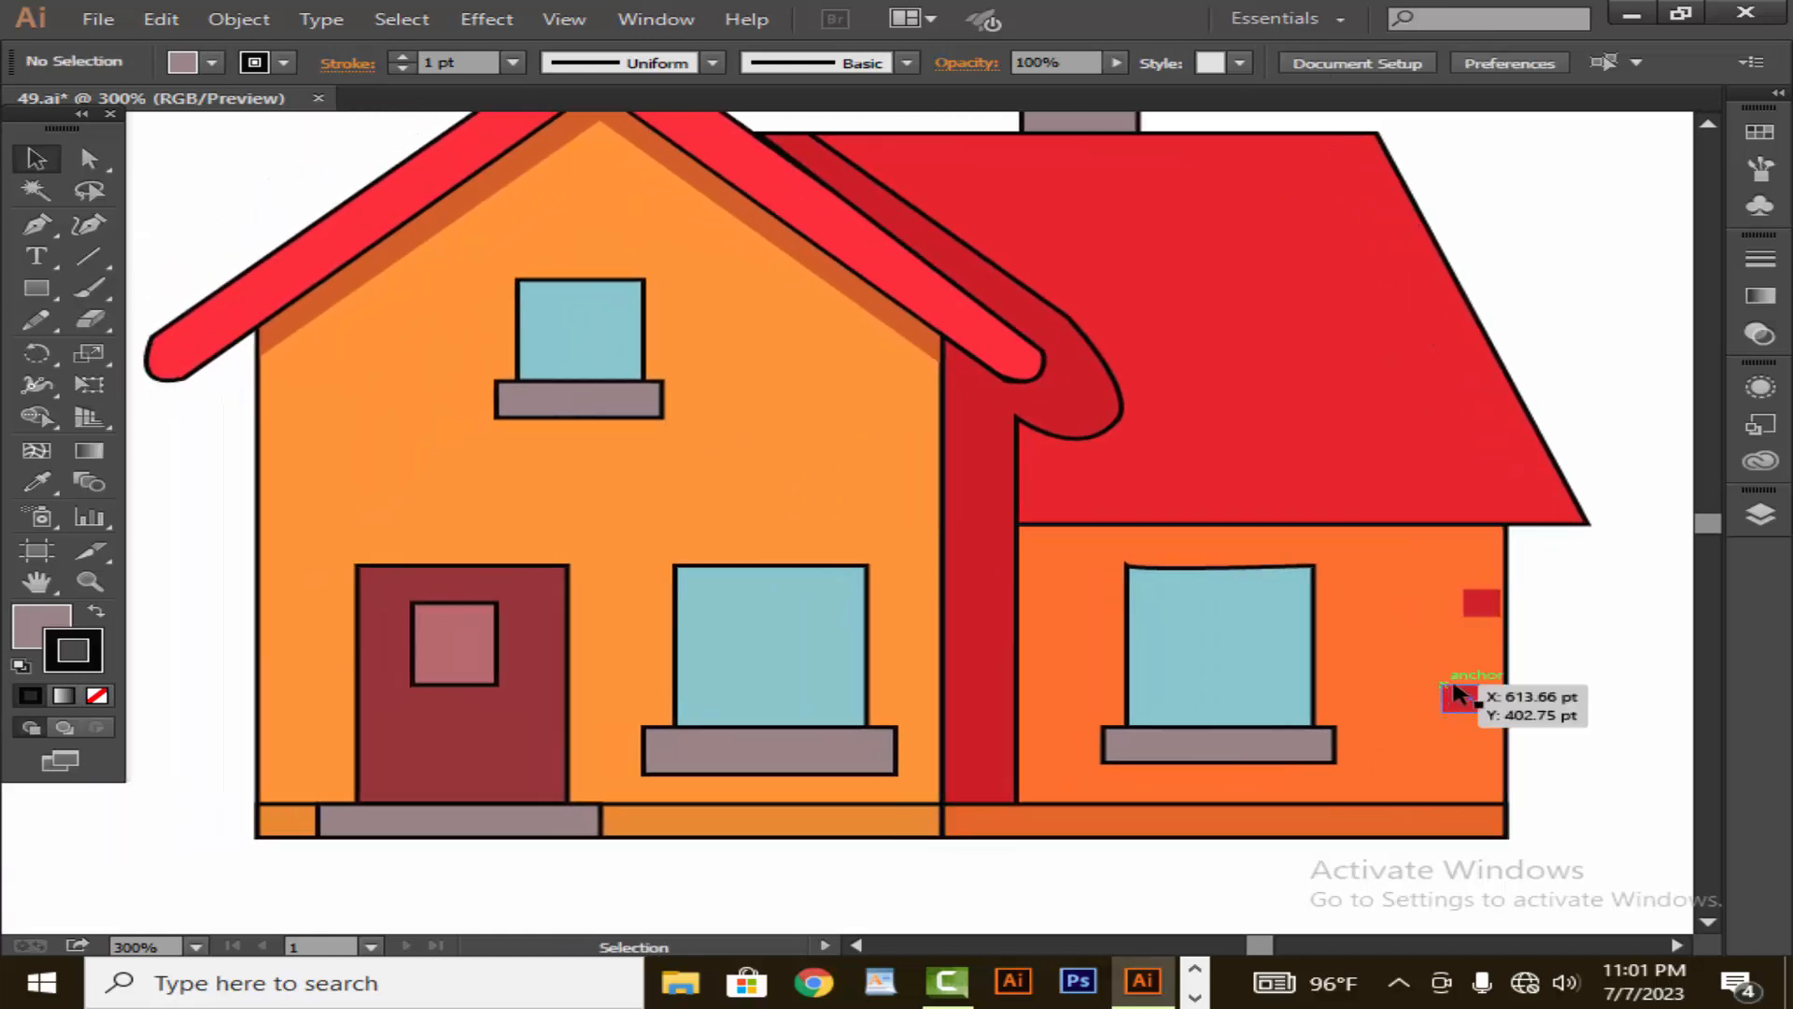
- Copy the short and long red bricks onto the side wing wall between the dark red shadow strip and the window
{"action": "key", "text": "z"}
{"action": "left_click", "coordinate": [1242, 737], "text": "alt"}
{"action": "left_click", "coordinate": [1242, 738], "text": "alt"}
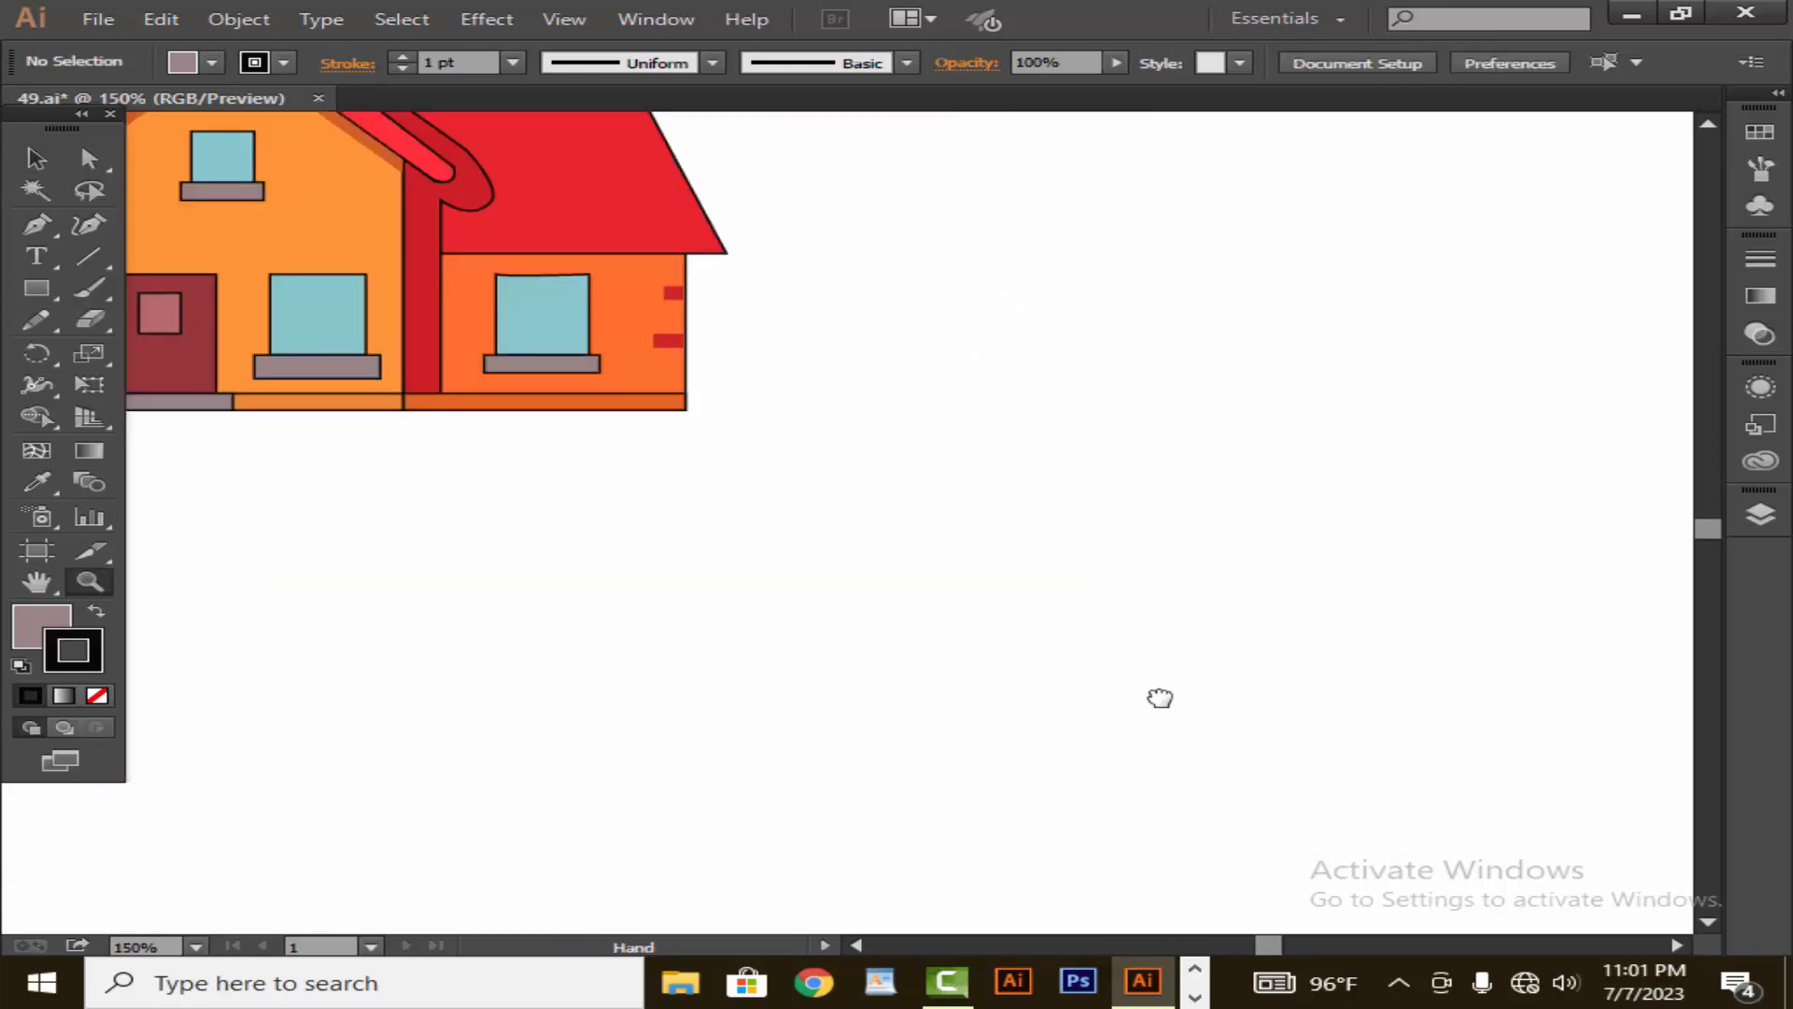
{"action": "left_click_drag", "start_coordinate": [1161, 700], "coordinate": [1613, 872]}
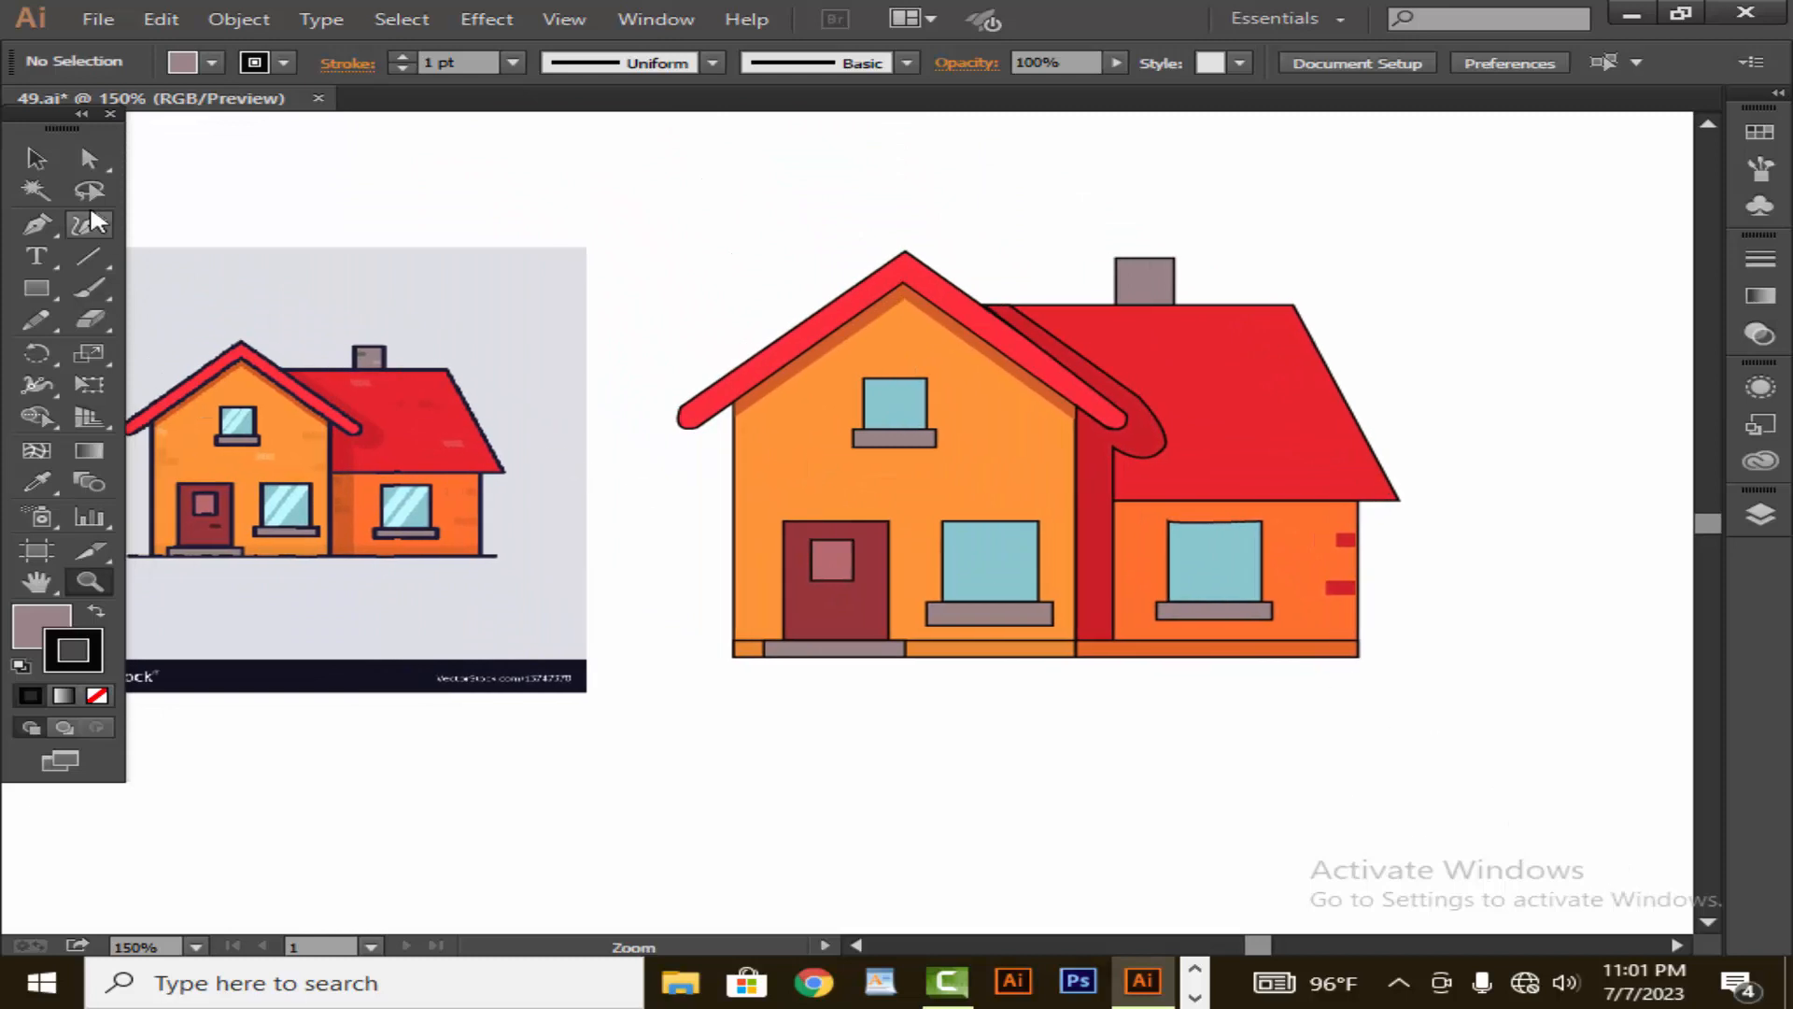
{"action": "left_click", "coordinate": [49, 161]}
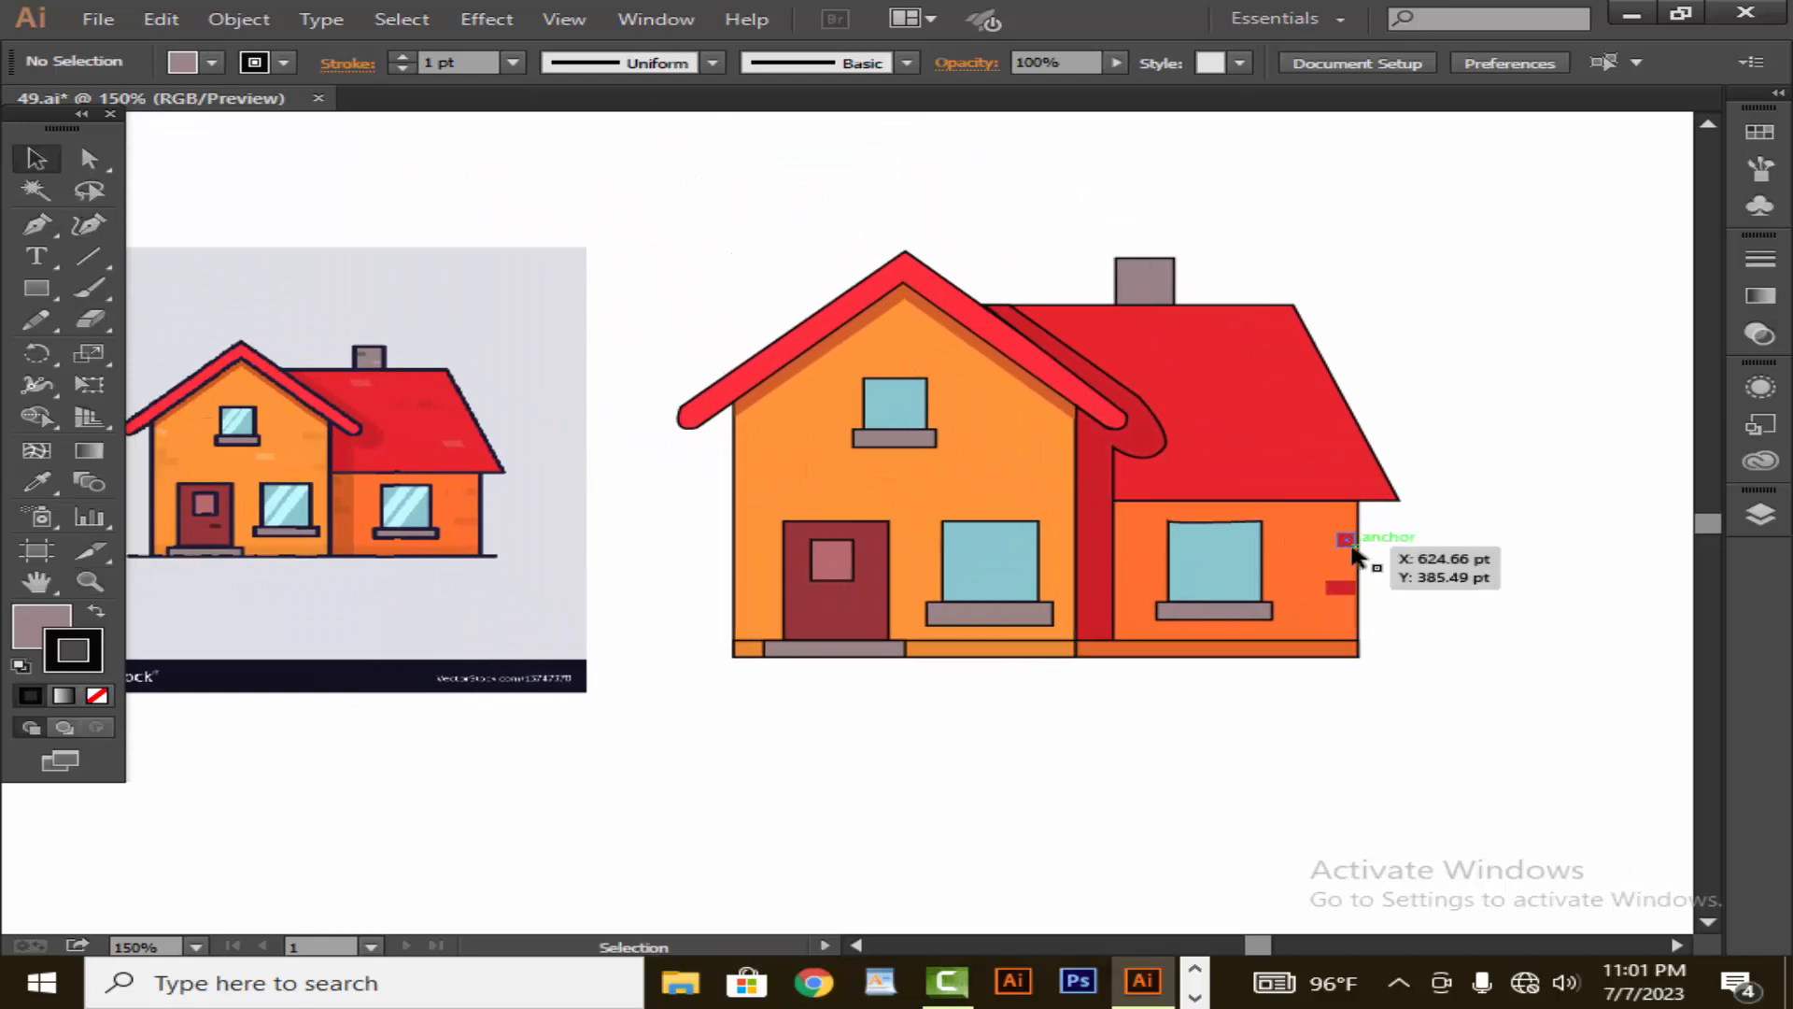
{"action": "left_click_drag", "start_coordinate": [1351, 546], "coordinate": [1130, 598]}
{"action": "left_click", "coordinate": [1173, 811]}
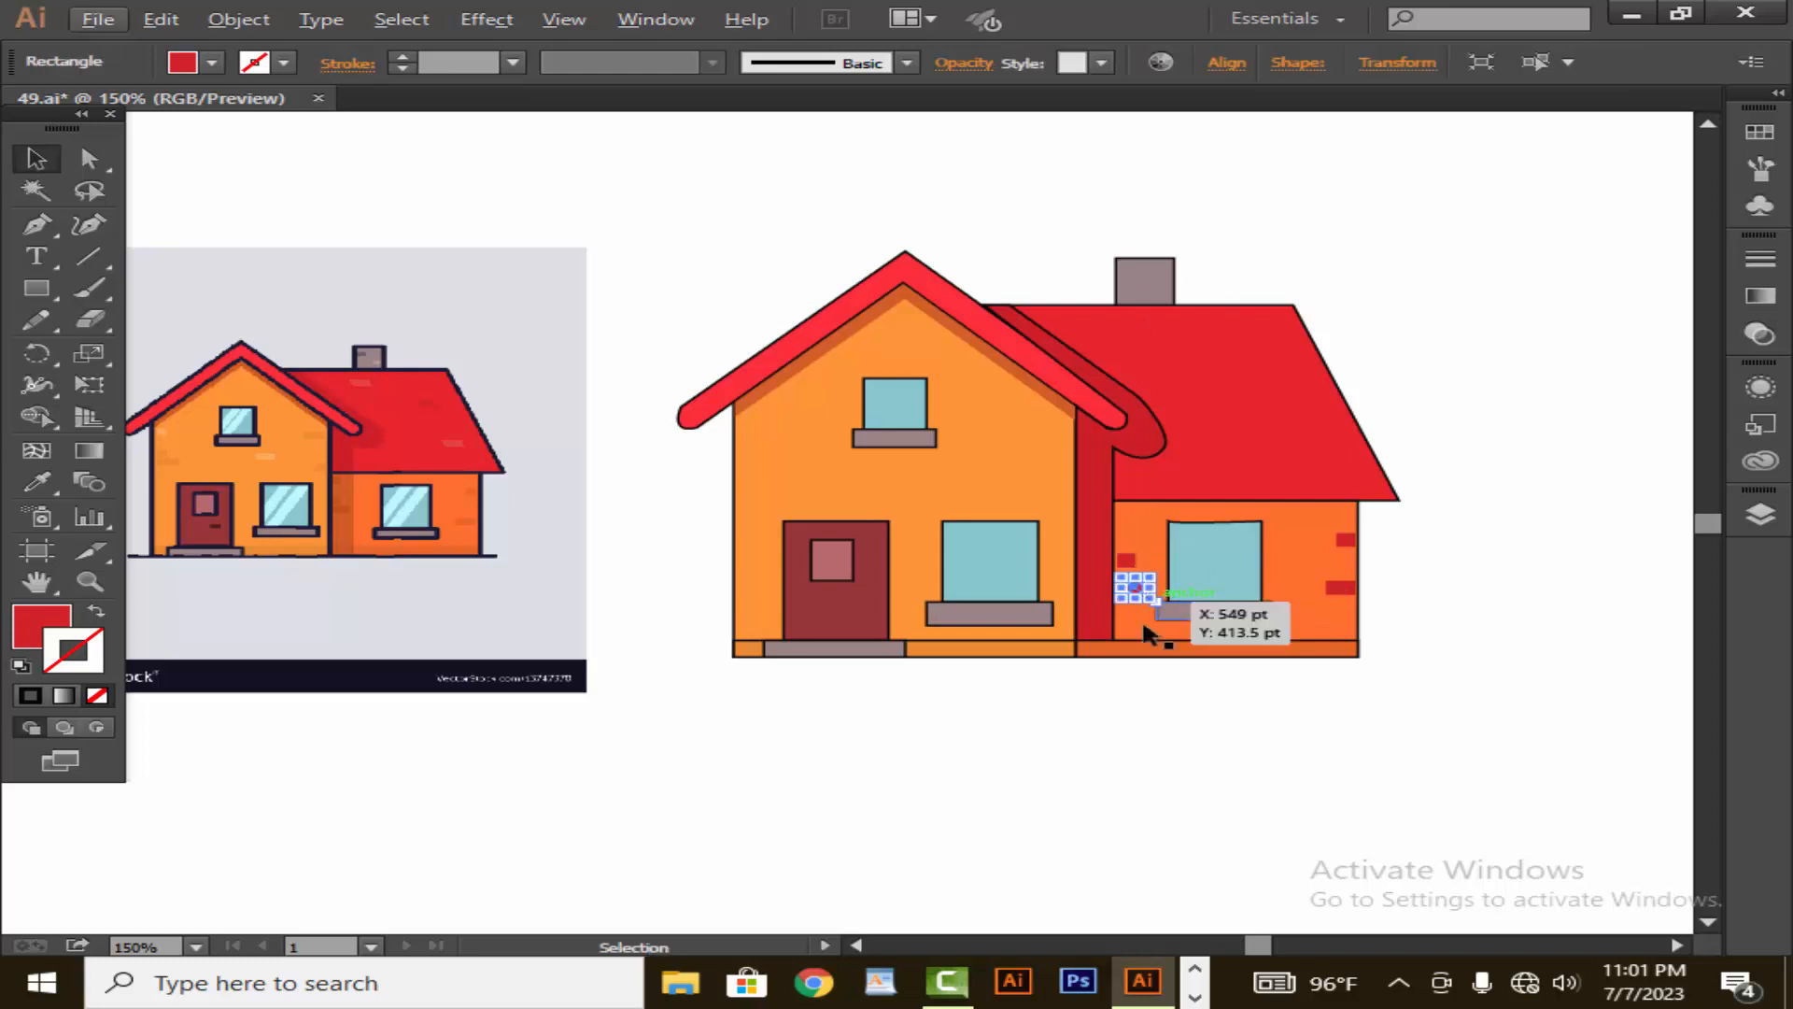
{"action": "left_click", "coordinate": [1176, 665]}
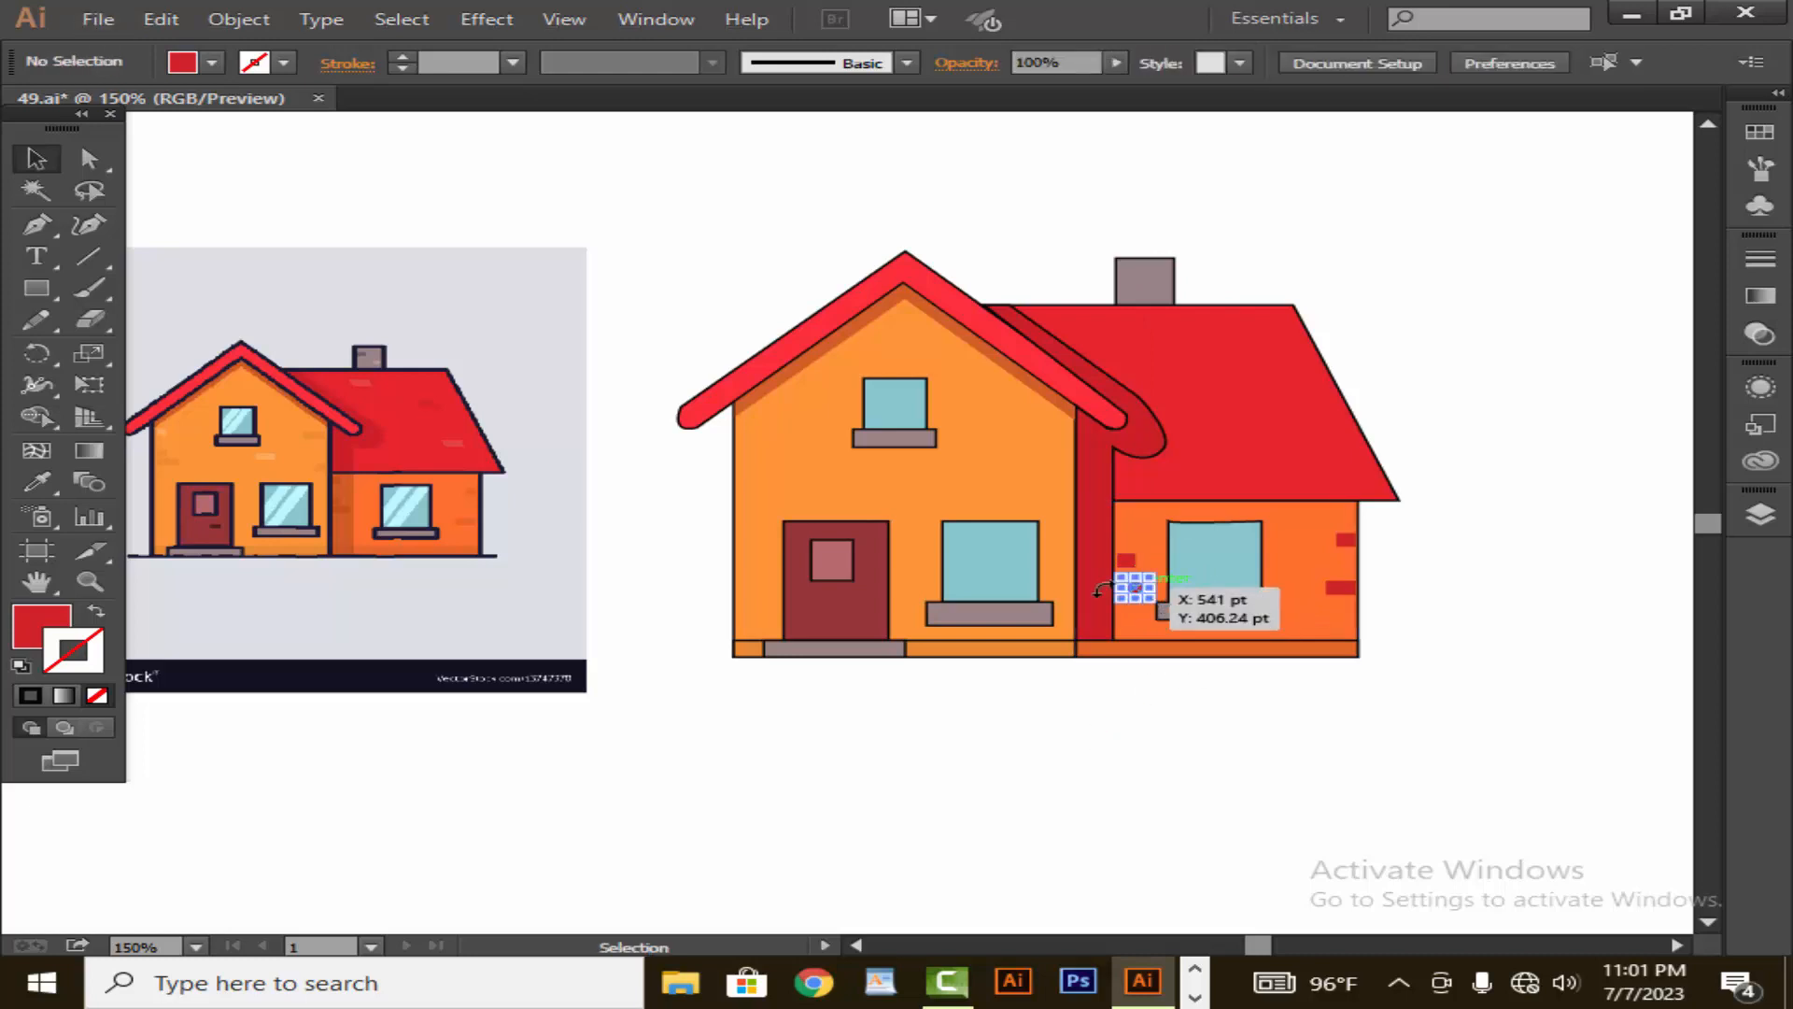
- Fill the lower brick beside the shadow strip with the brownish orange sampled from the drawing's shaded wall and remove its outline
{"action": "left_click", "coordinate": [1134, 587]}
{"action": "left_click", "coordinate": [36, 482]}
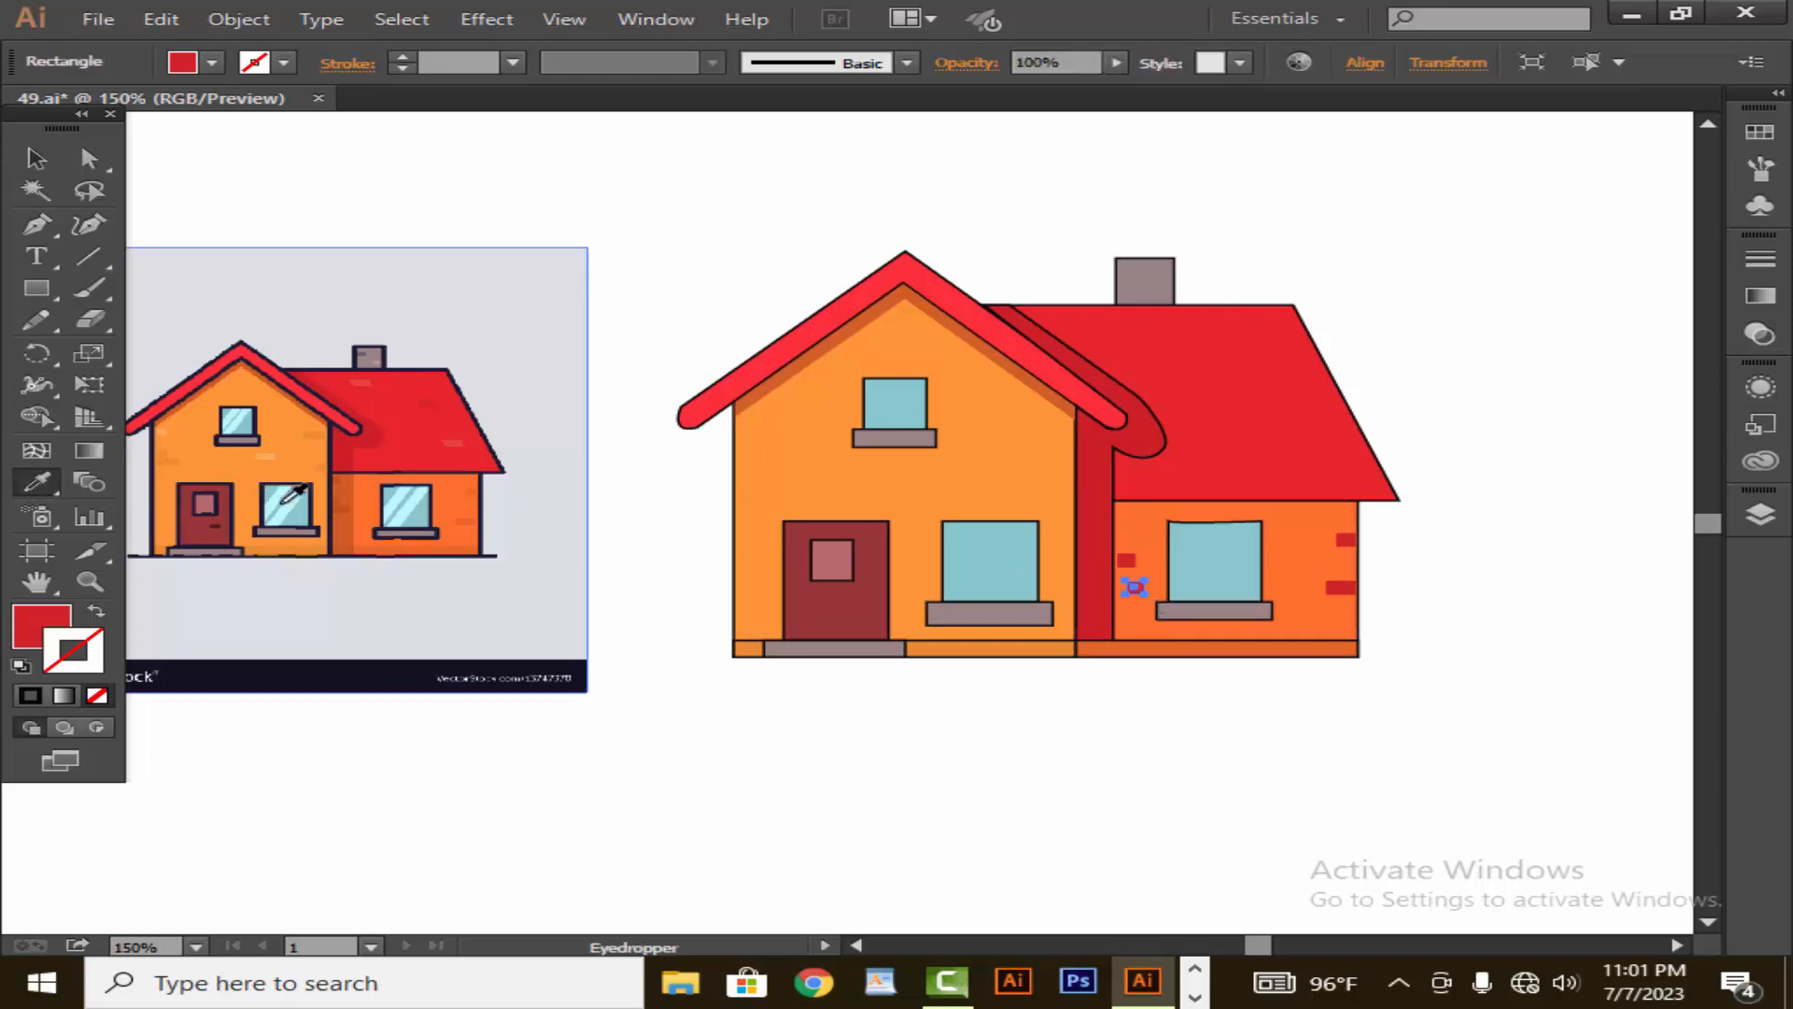
{"action": "left_click", "coordinate": [347, 507]}
{"action": "left_click", "coordinate": [36, 158]}
{"action": "left_click", "coordinate": [278, 188]}
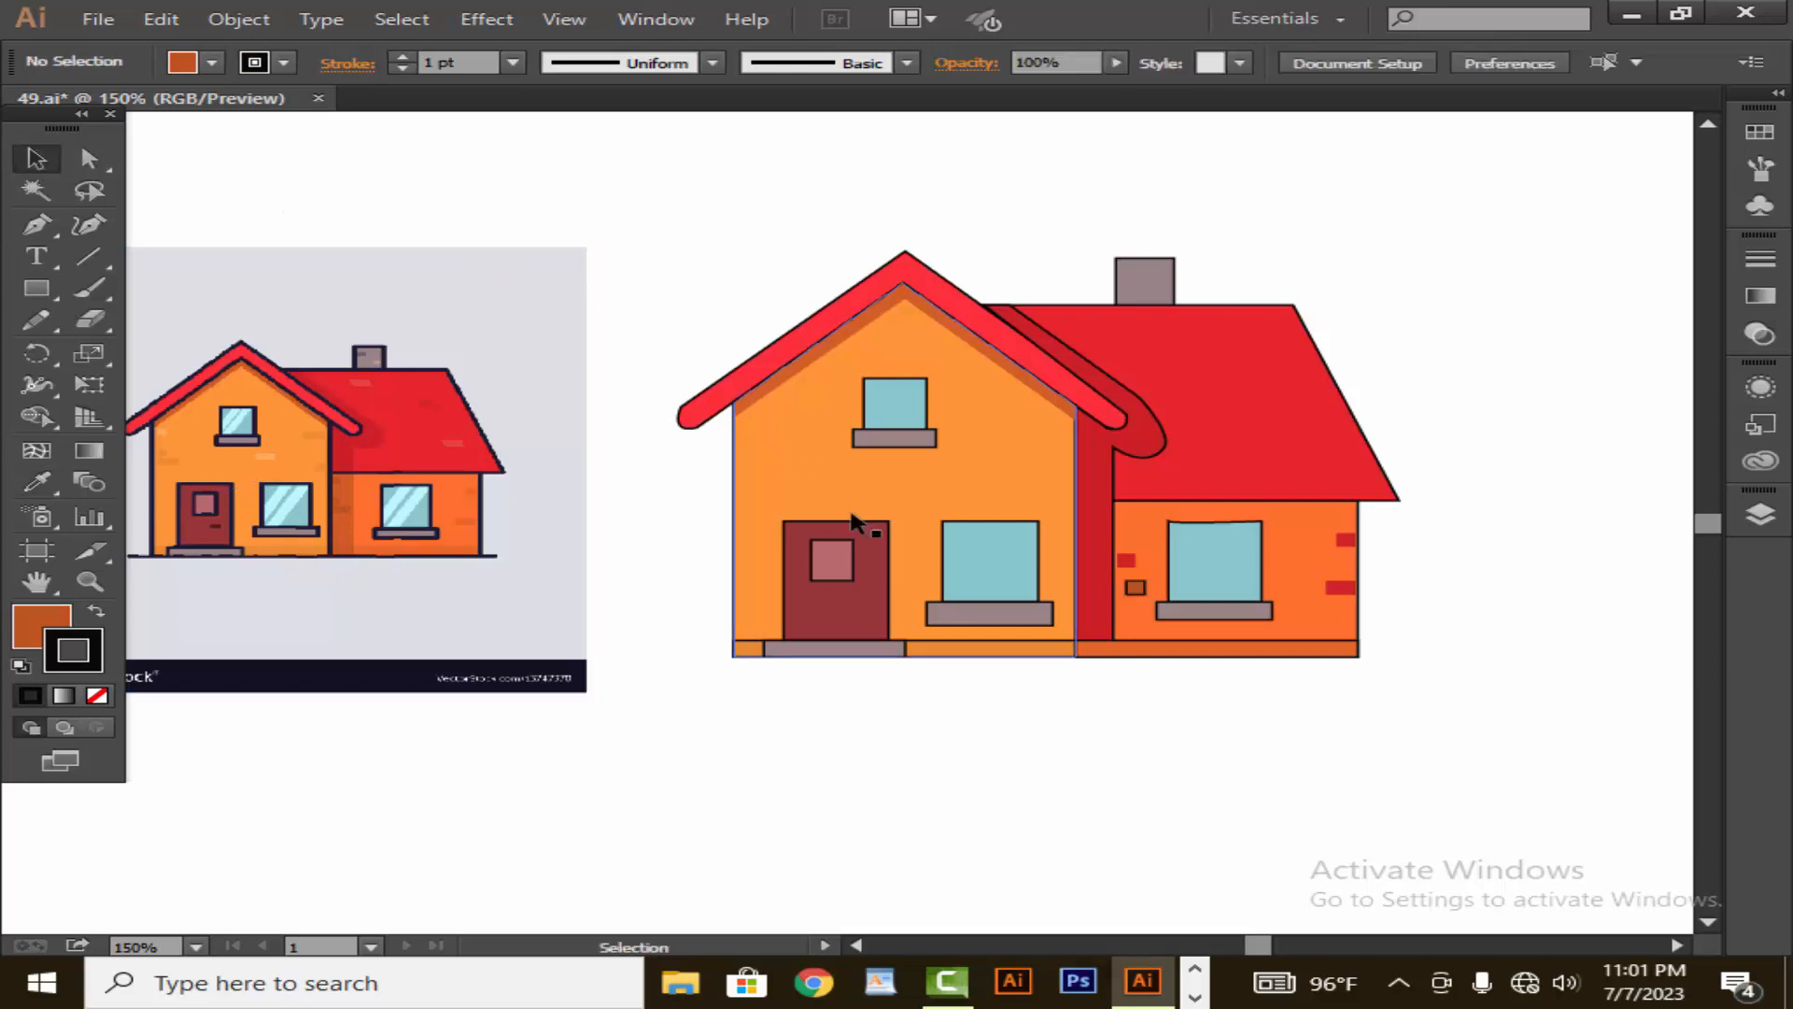
{"action": "left_click", "coordinate": [1134, 588]}
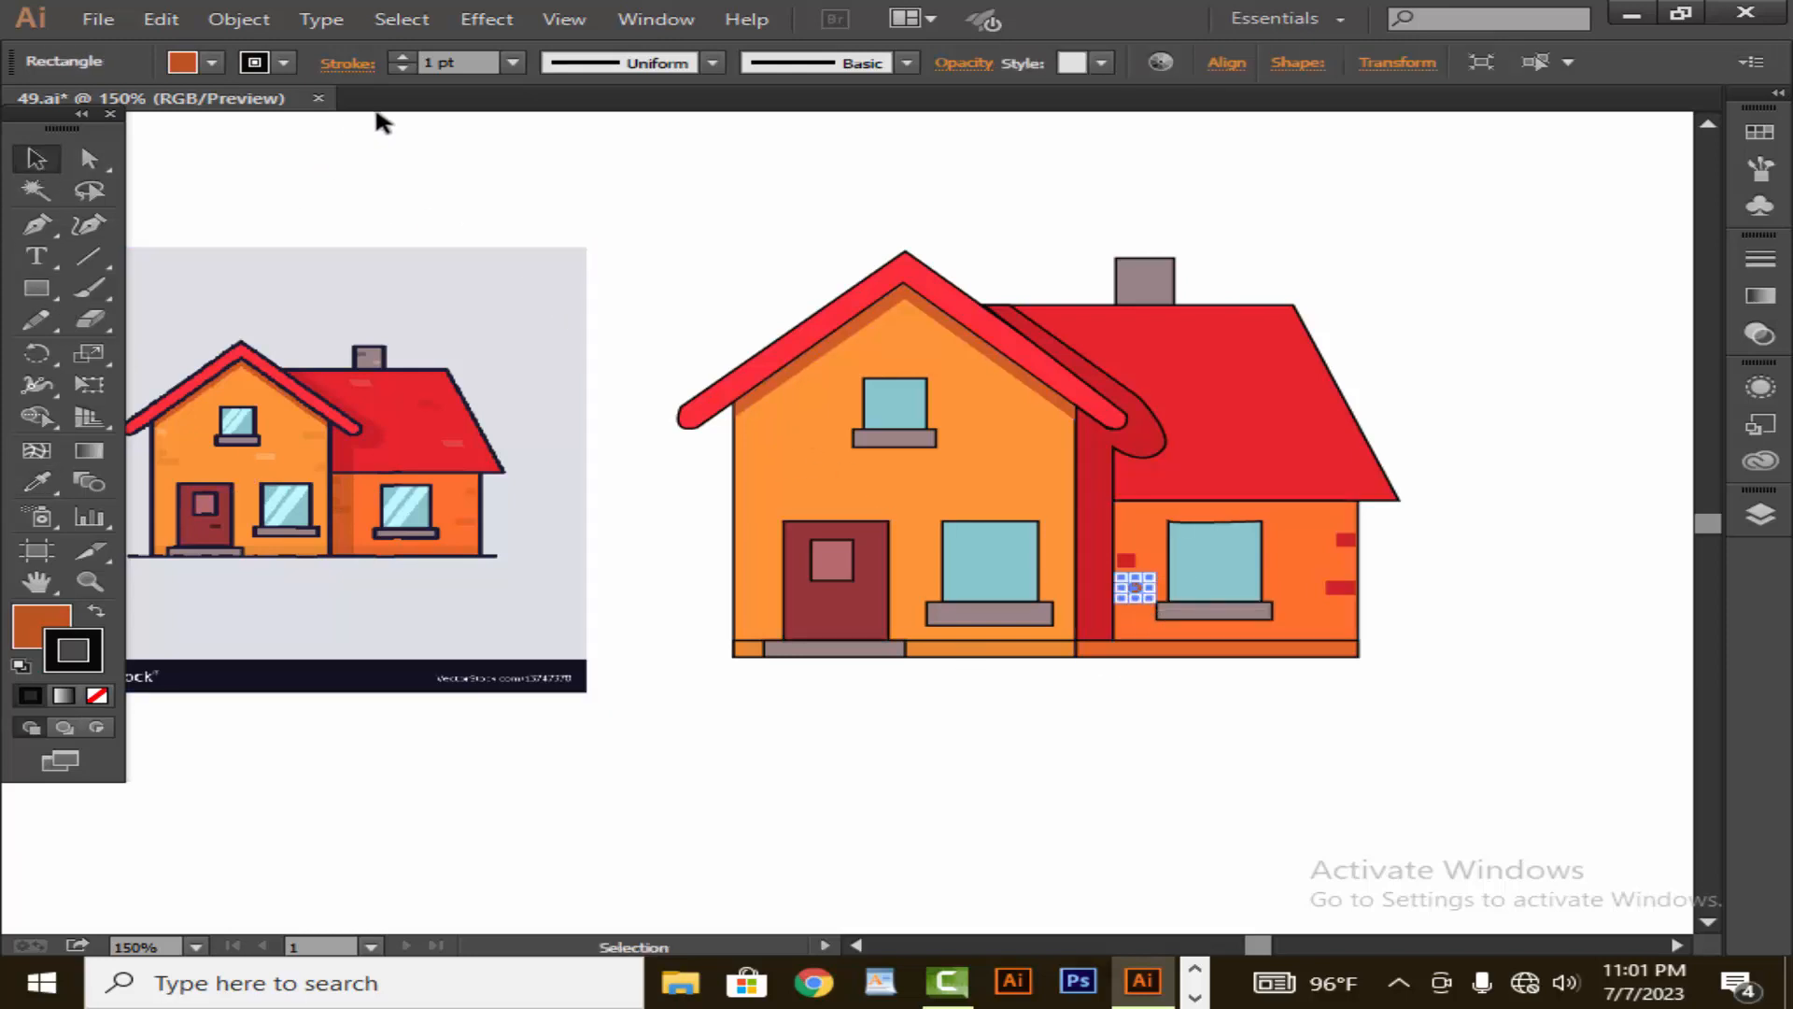
{"action": "left_click", "coordinate": [402, 68]}
{"action": "left_click", "coordinate": [477, 152]}
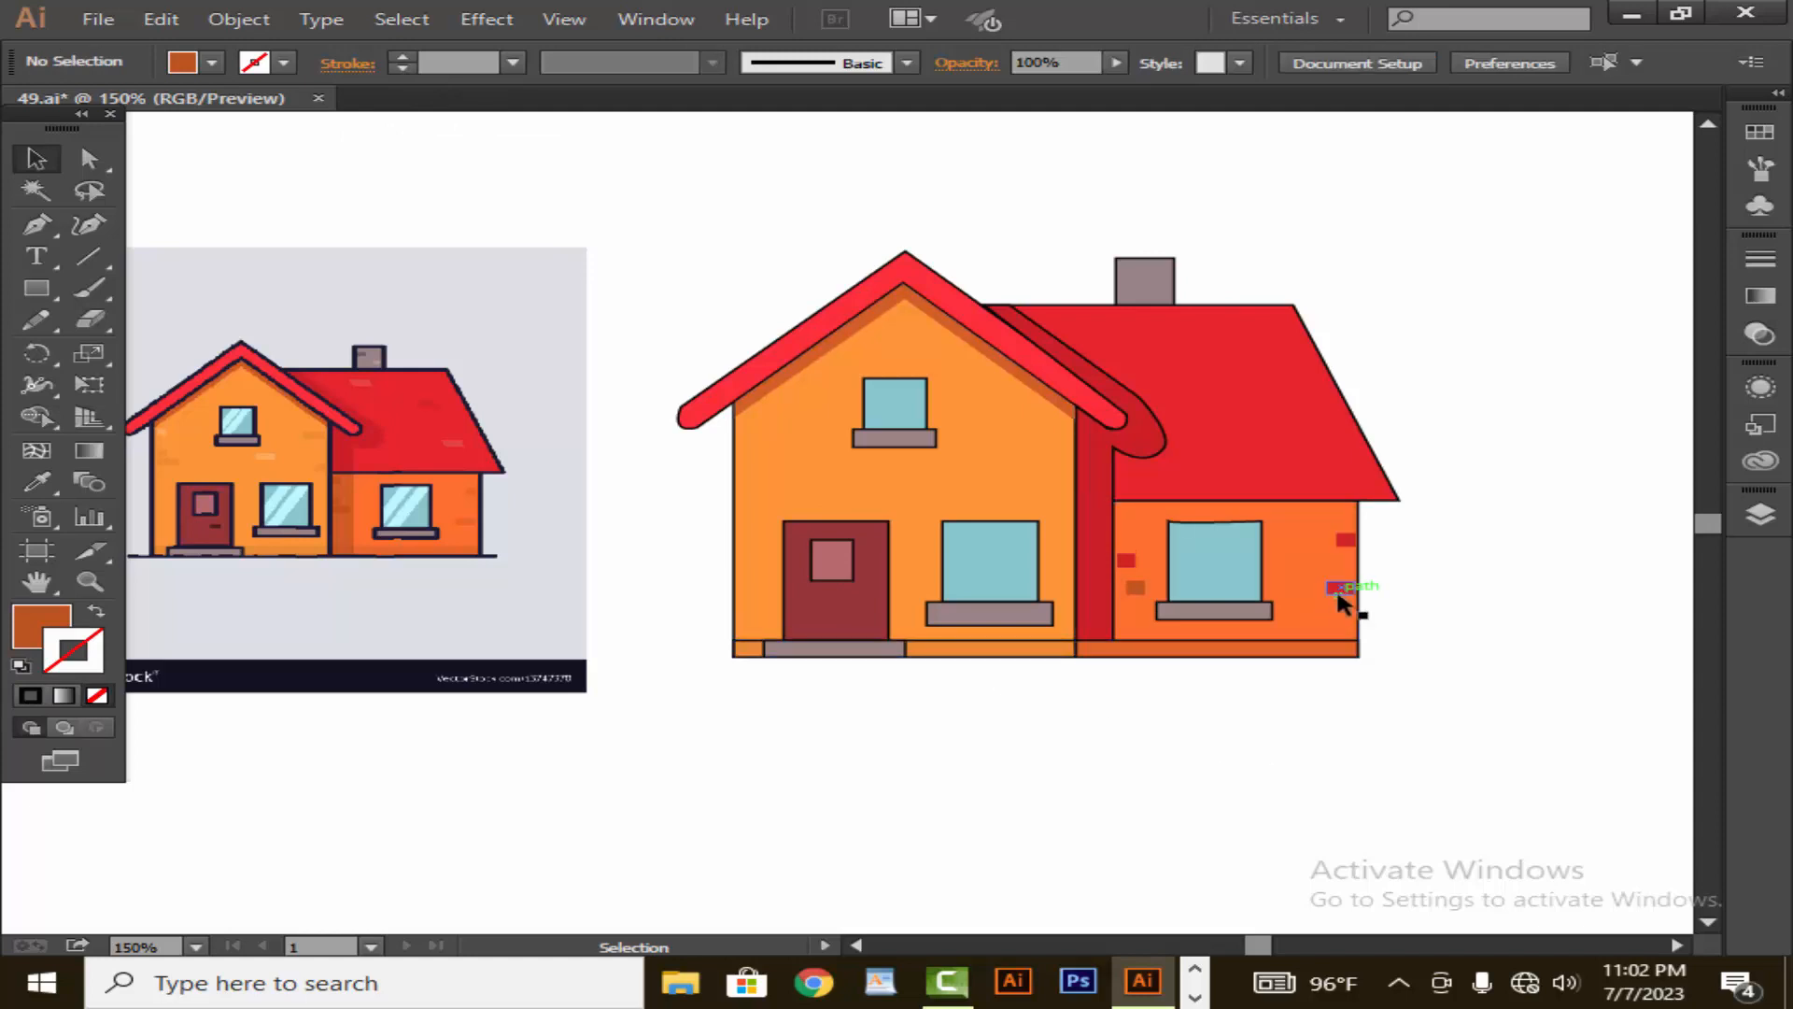
- Copy the long red brick onto the front wall below the upper window and fill it with light orange sampled from the drawing
{"action": "left_click_drag", "start_coordinate": [1338, 594], "coordinate": [941, 491]}
{"action": "key", "text": "i"}
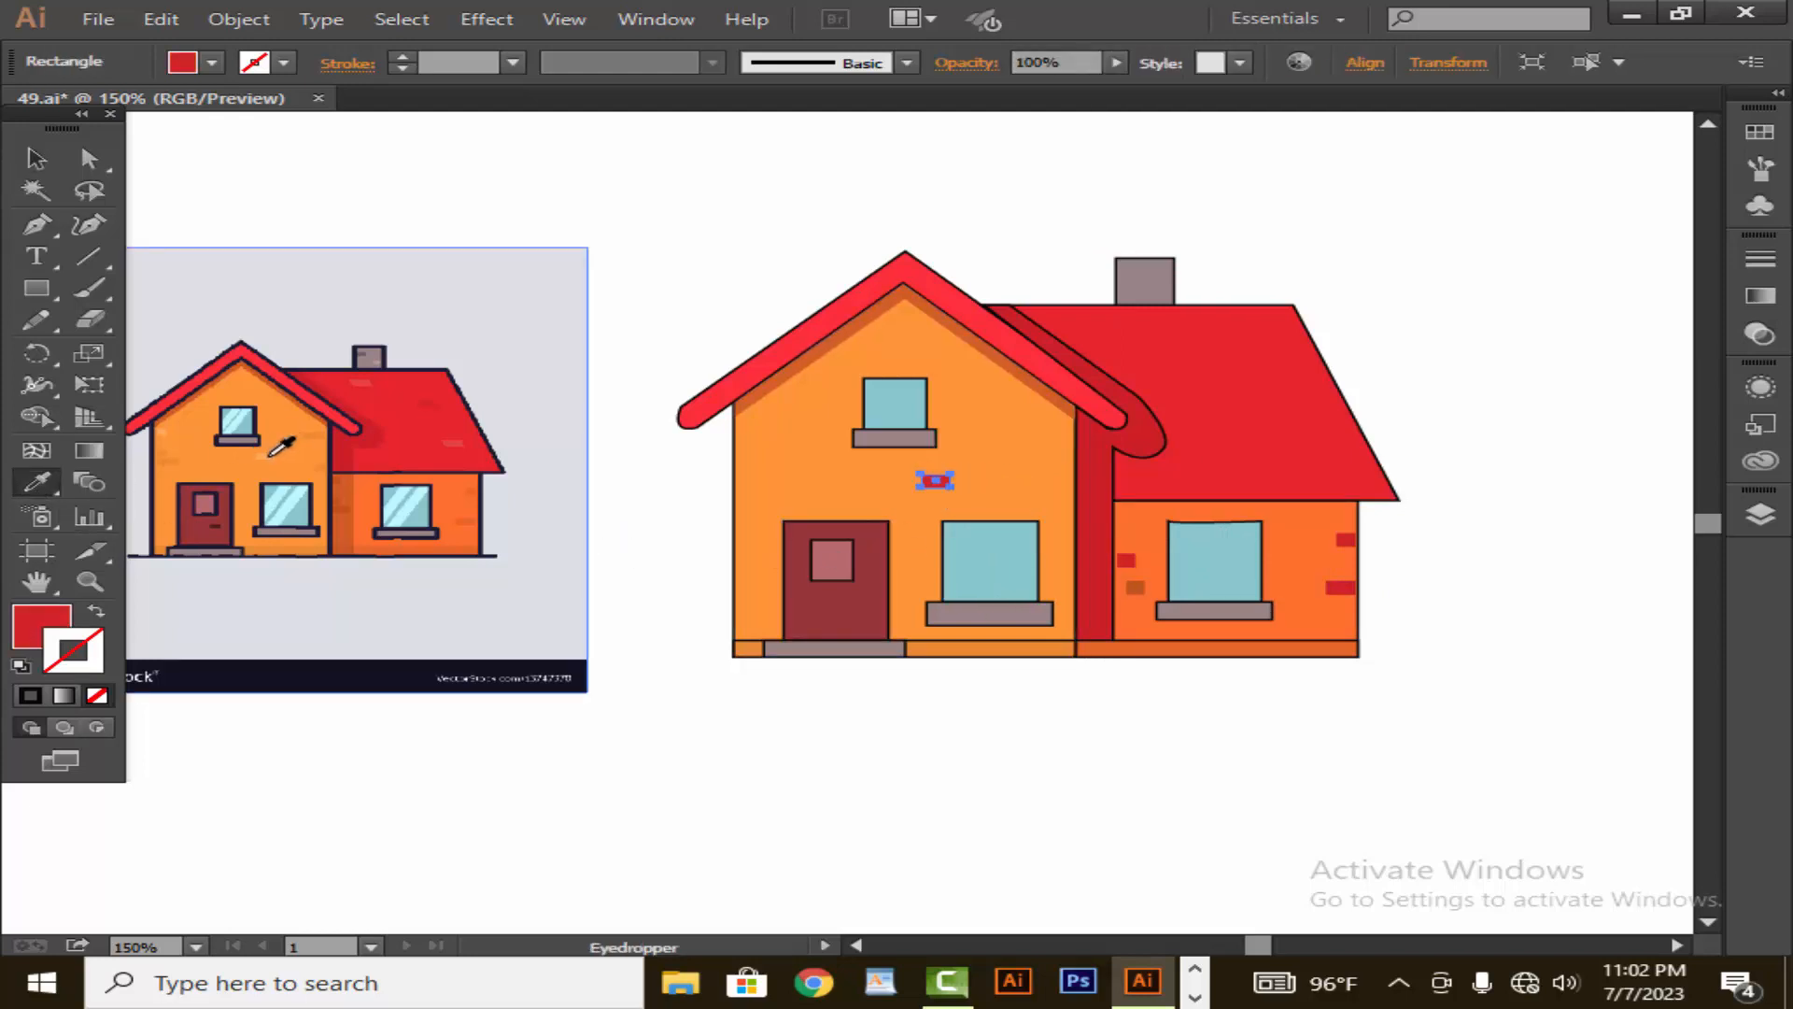
{"action": "left_click", "coordinate": [271, 456]}
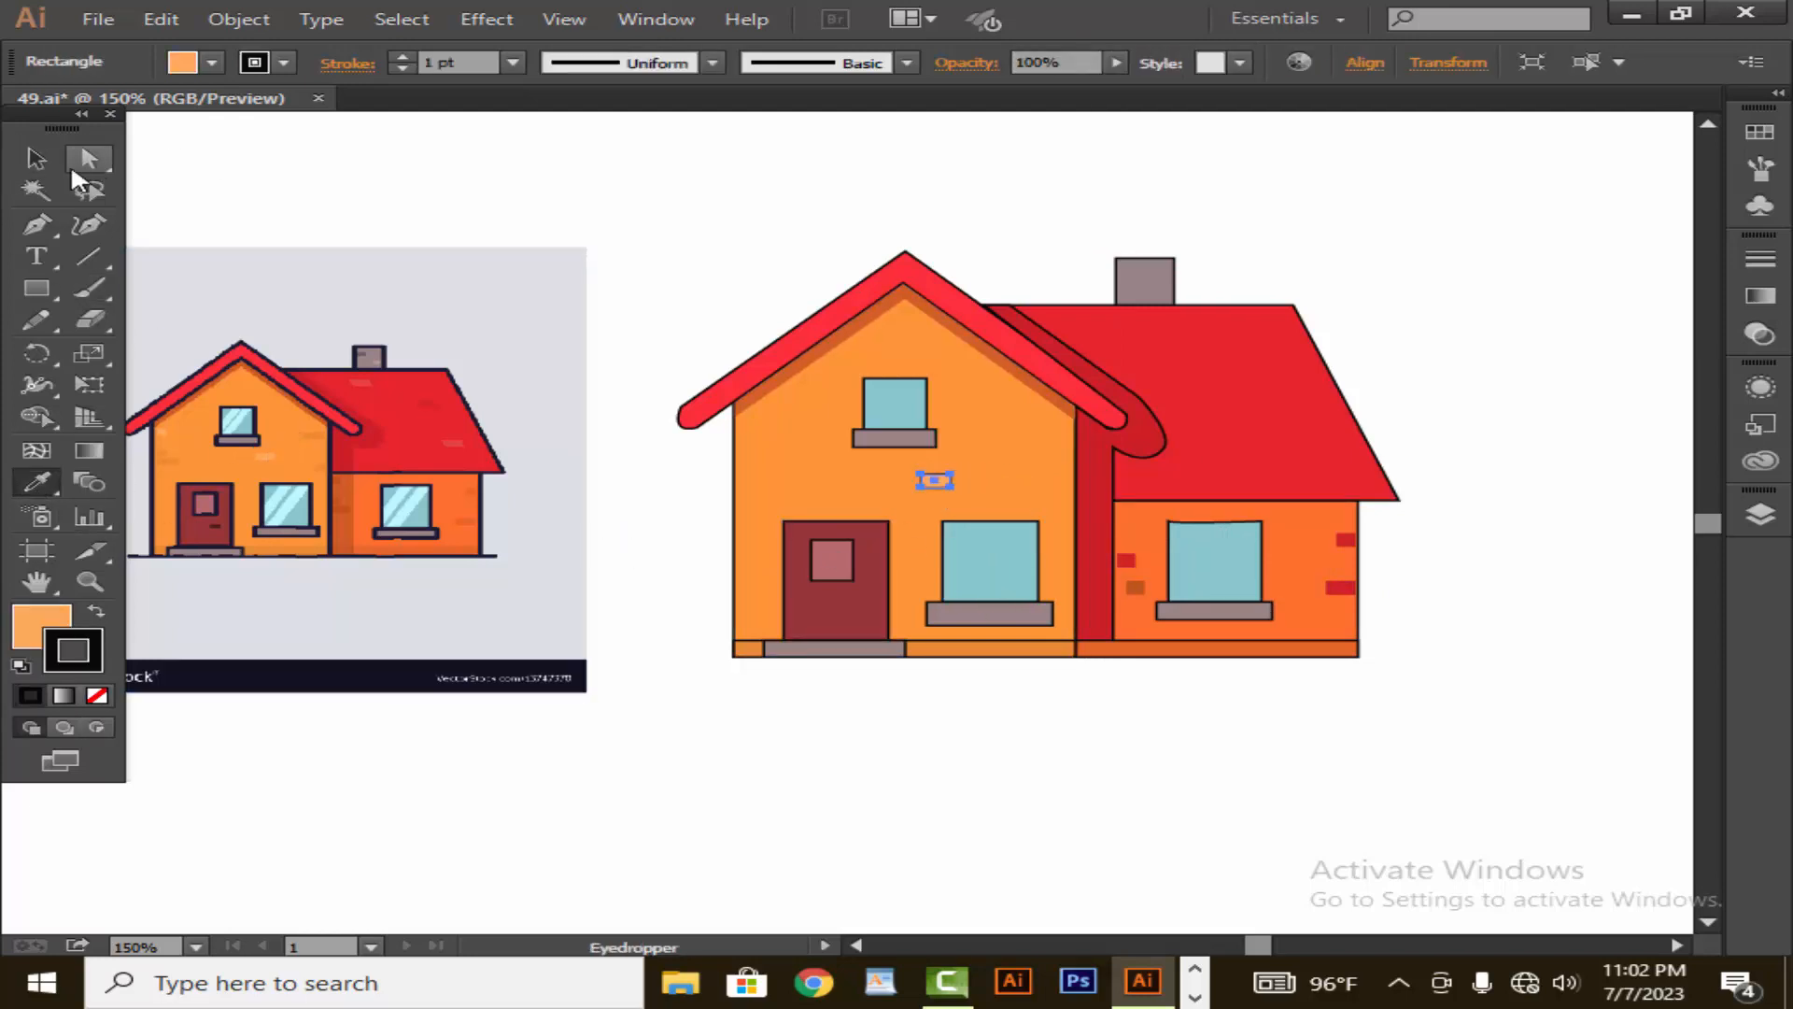
{"action": "key", "text": "v"}
{"action": "left_click", "coordinate": [960, 808]}
- Remove the outline from the light orange brick below the front wall's upper window
{"action": "left_click", "coordinate": [937, 481]}
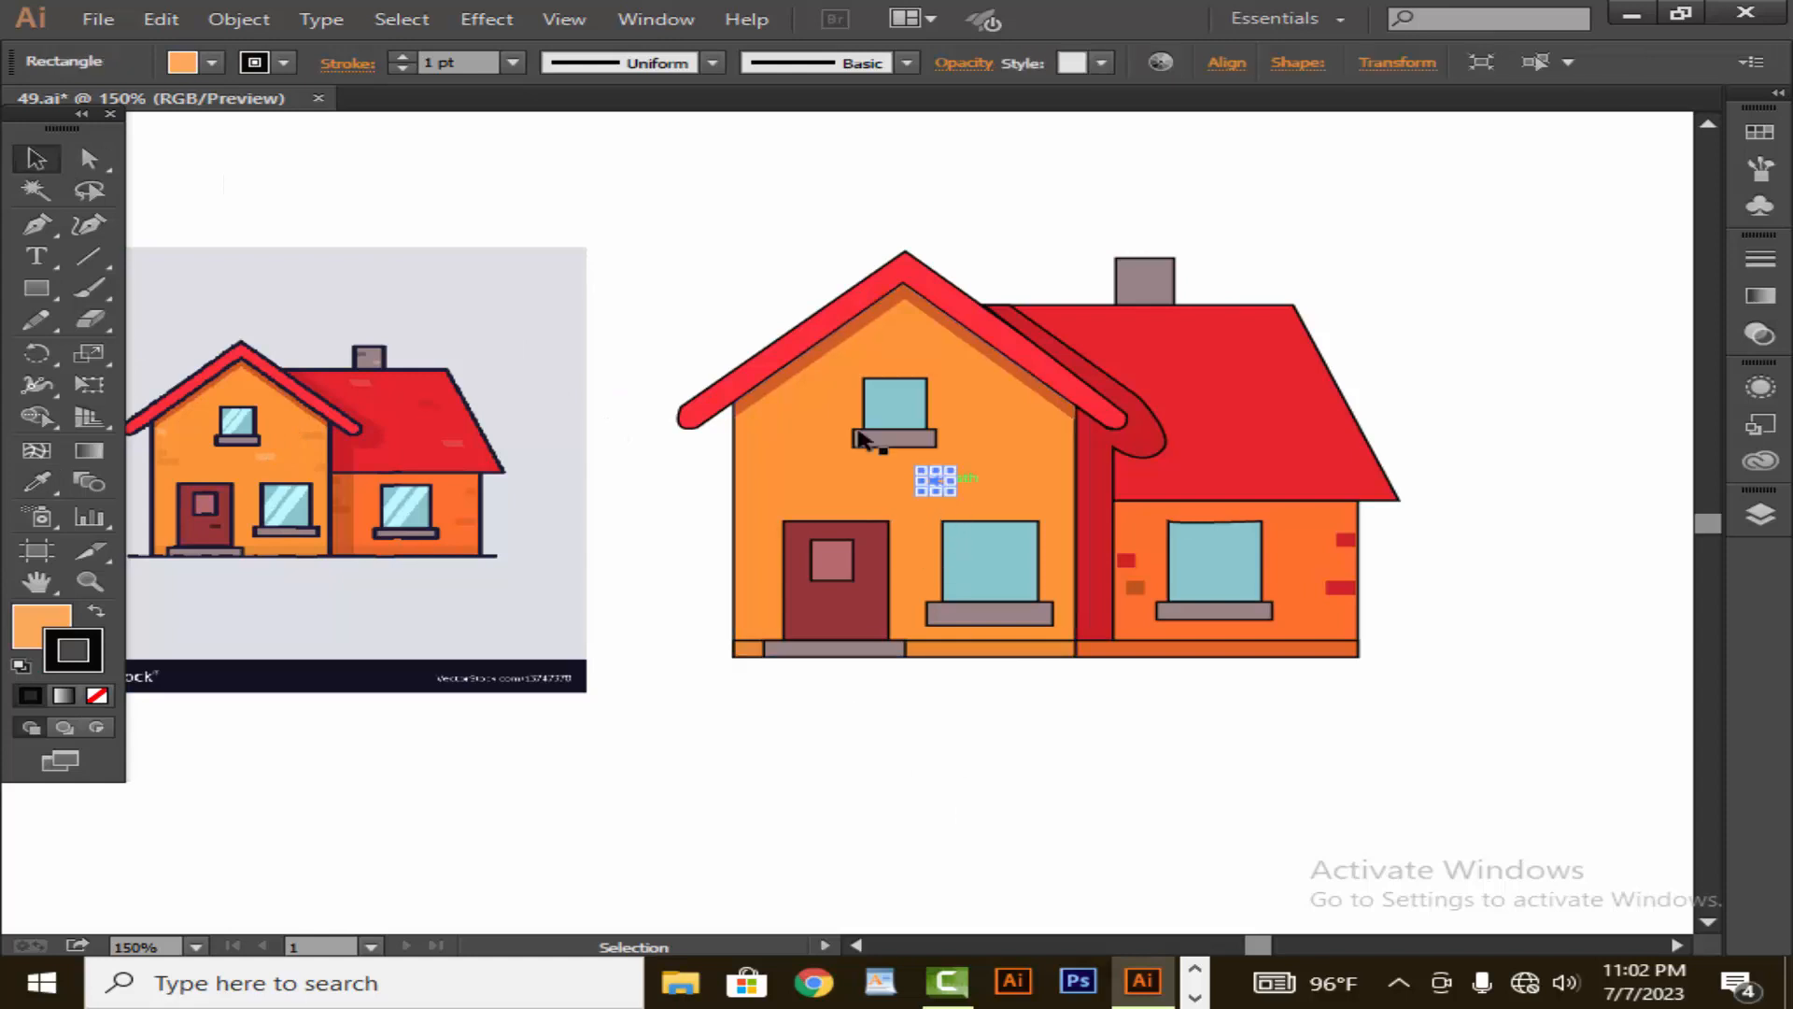
{"action": "left_click", "coordinate": [402, 56]}
{"action": "left_click", "coordinate": [458, 123]}
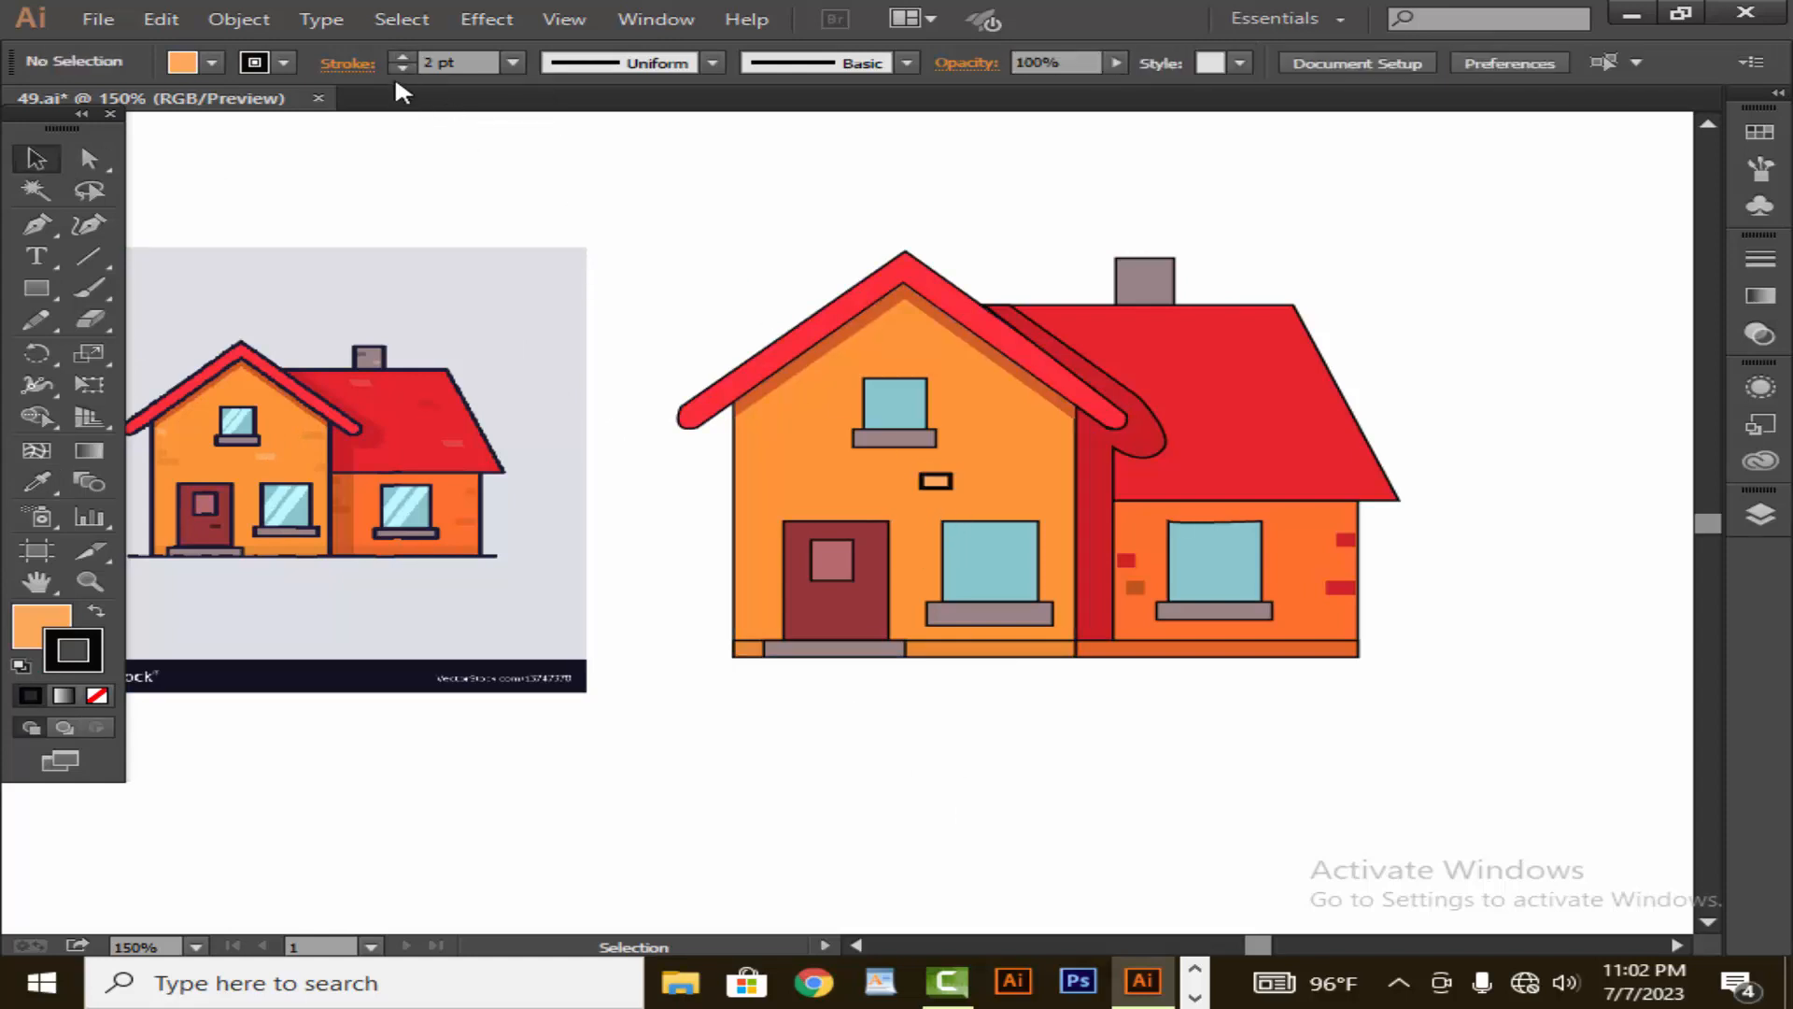
{"action": "key", "text": "slash"}
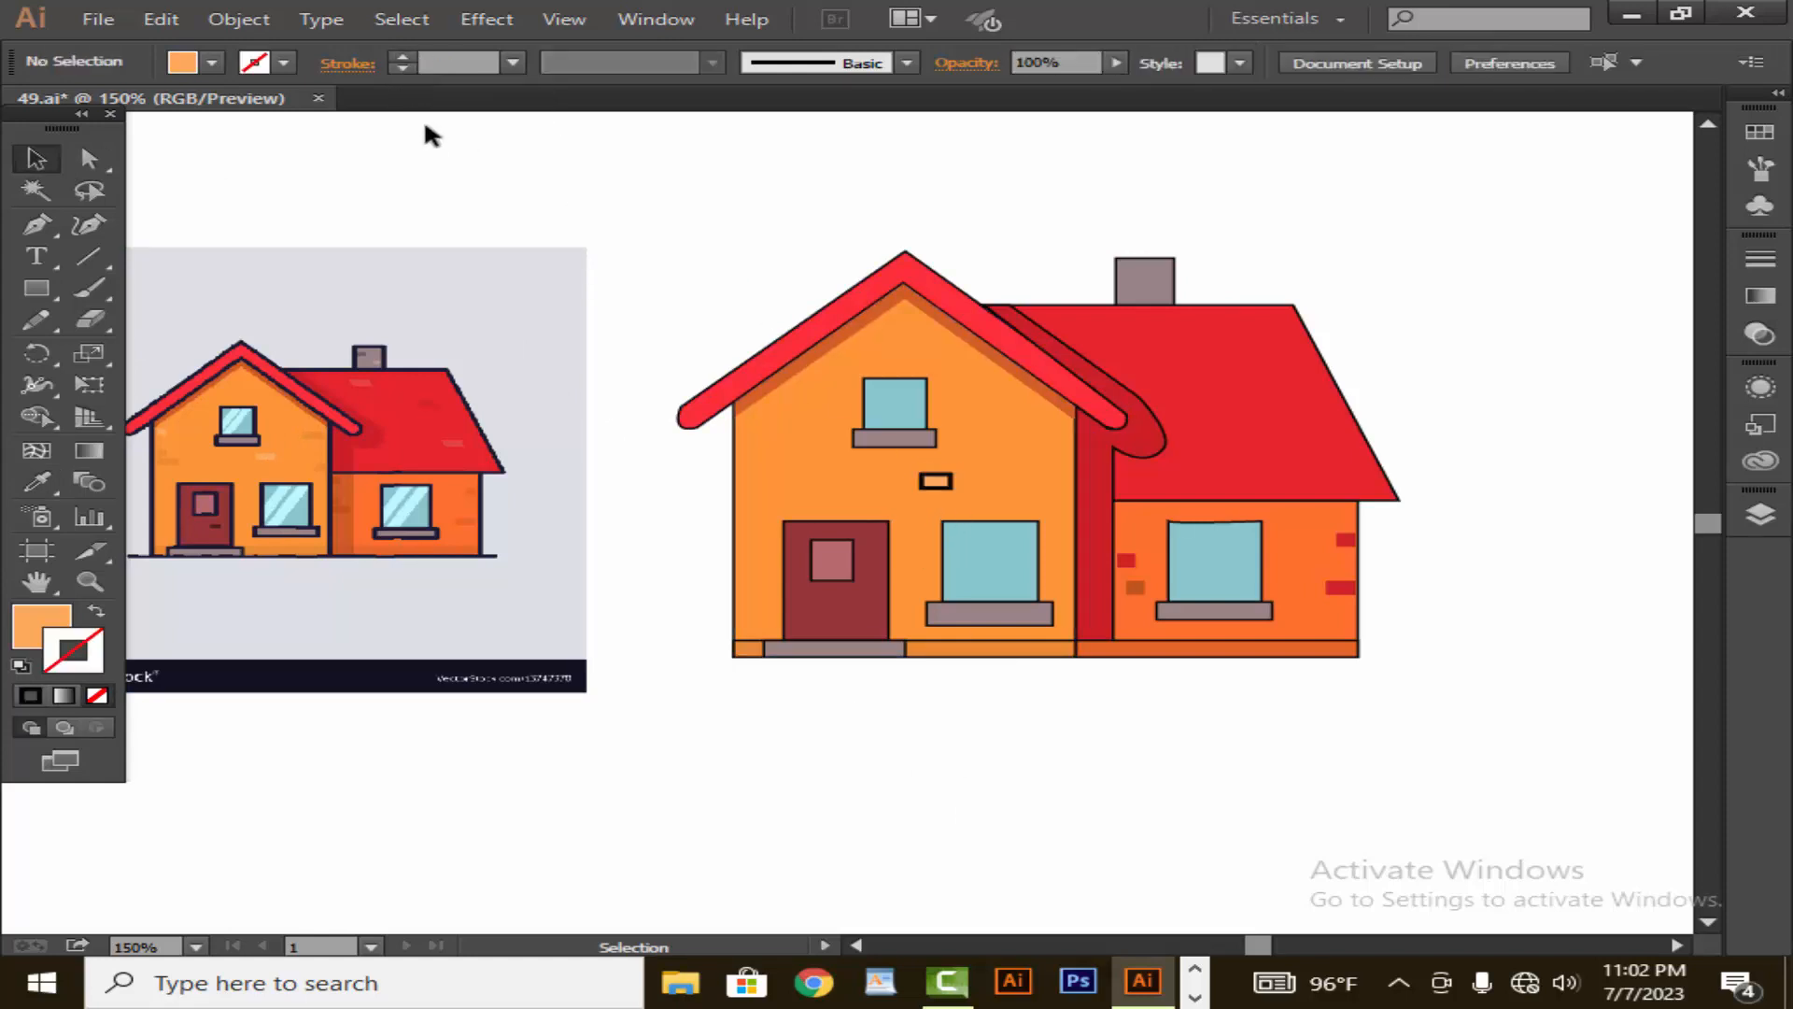
{"action": "left_click", "coordinate": [935, 481]}
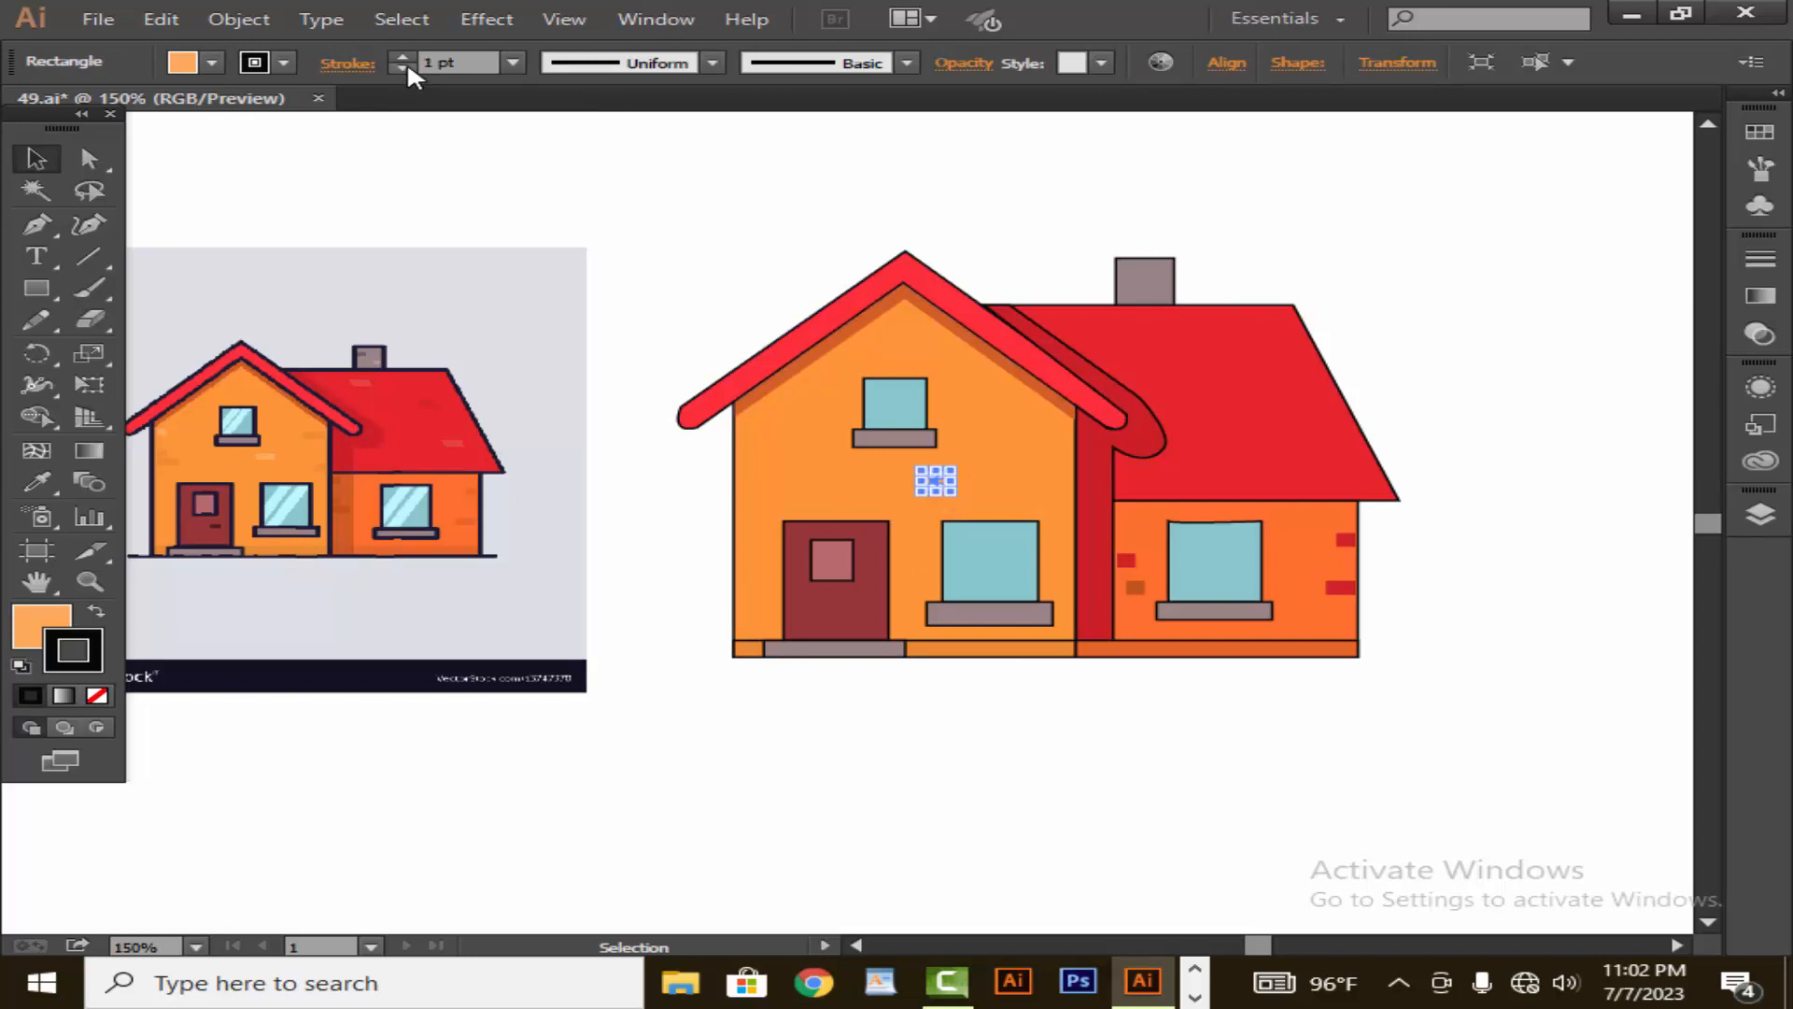
{"action": "key", "text": "slash"}
{"action": "left_click", "coordinate": [464, 136]}
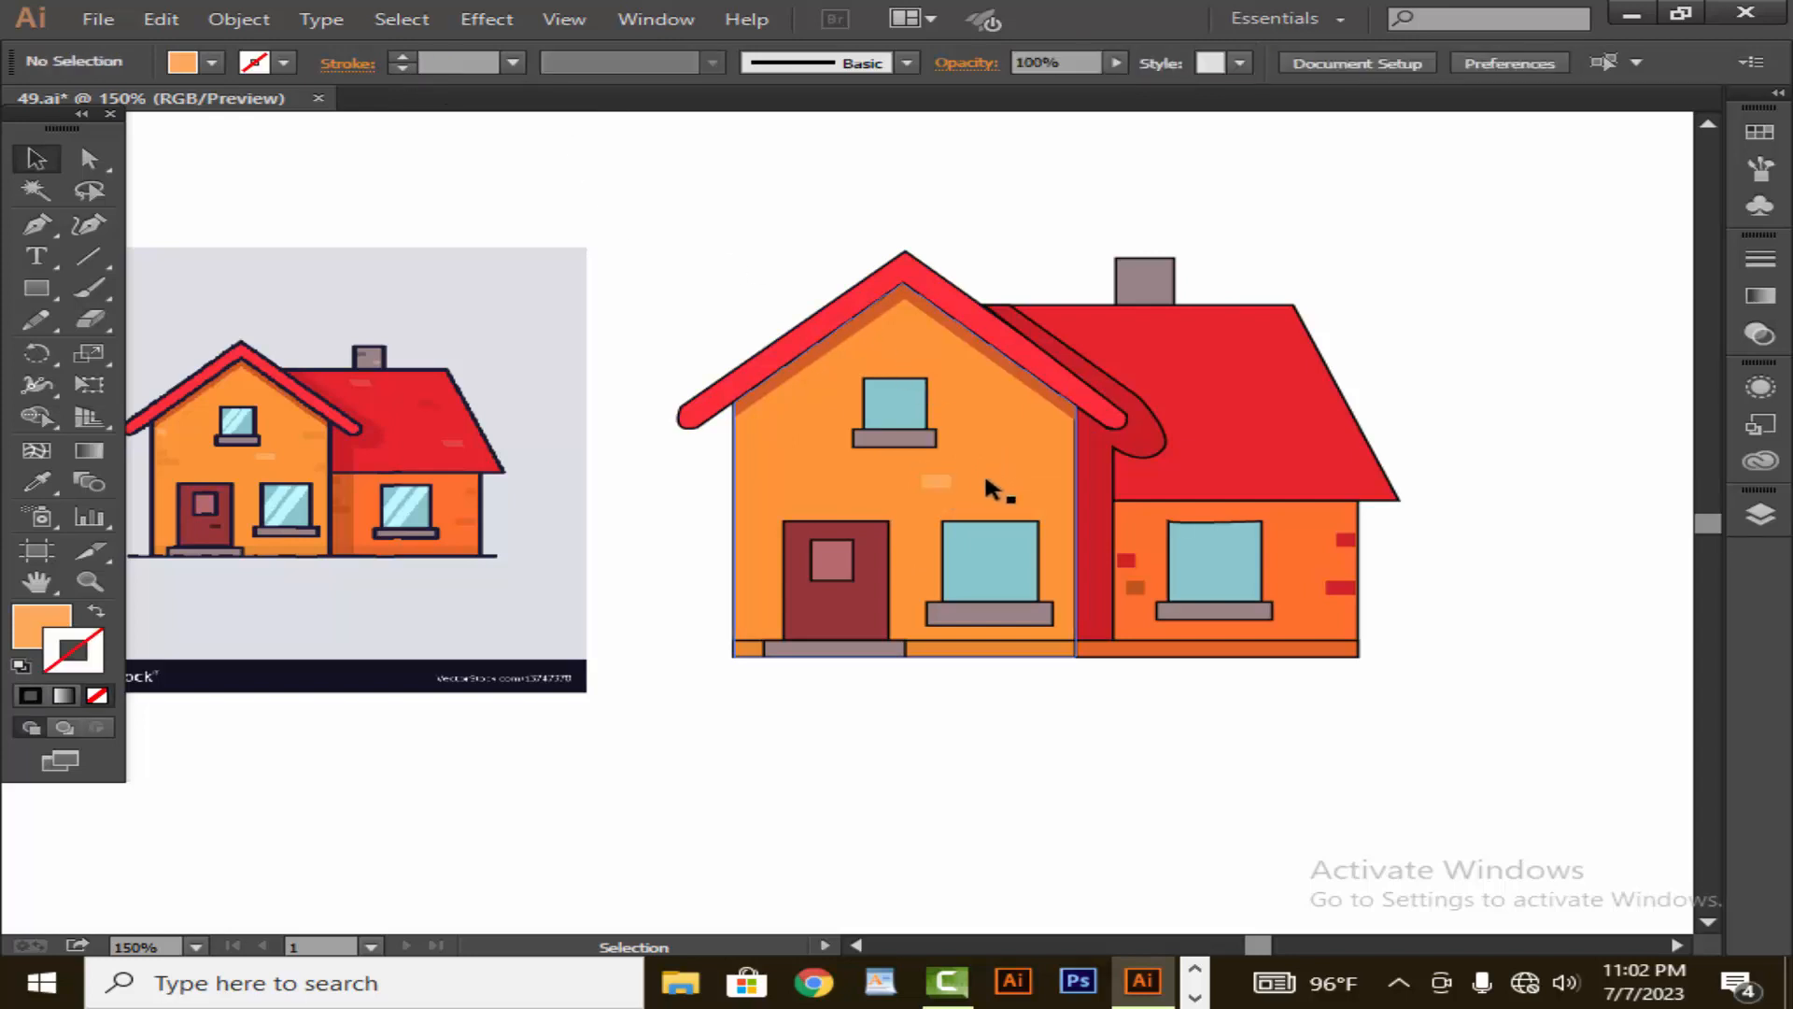
- Copy the light orange brick twice near the front wall's outer edge, one brick under the roof and one slightly below it
{"action": "left_click_drag", "start_coordinate": [940, 495], "coordinate": [754, 449]}
{"action": "left_click", "coordinate": [709, 490]}
{"action": "left_click_drag", "start_coordinate": [780, 450], "coordinate": [772, 485]}
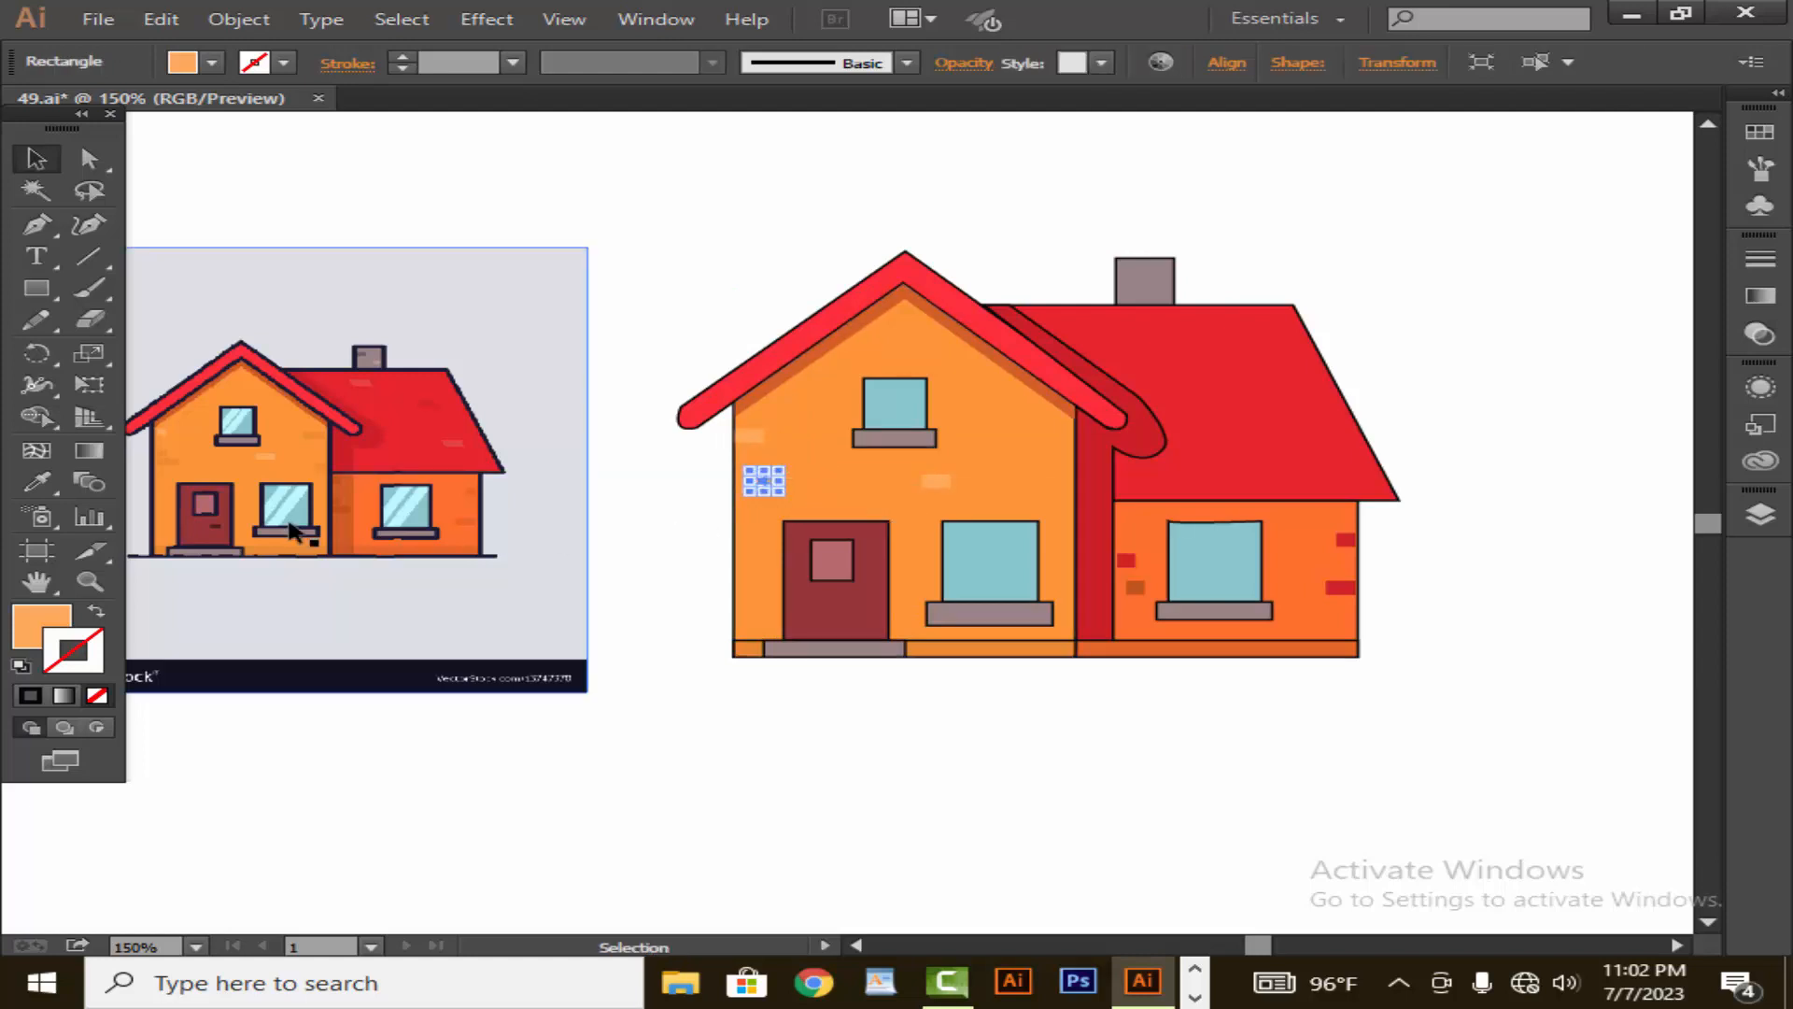
- Fill the lower of the two bricks above the door with the darker orange sampled from the reference wall and remove its outline
{"action": "left_click", "coordinate": [37, 482]}
{"action": "left_click", "coordinate": [166, 458]}
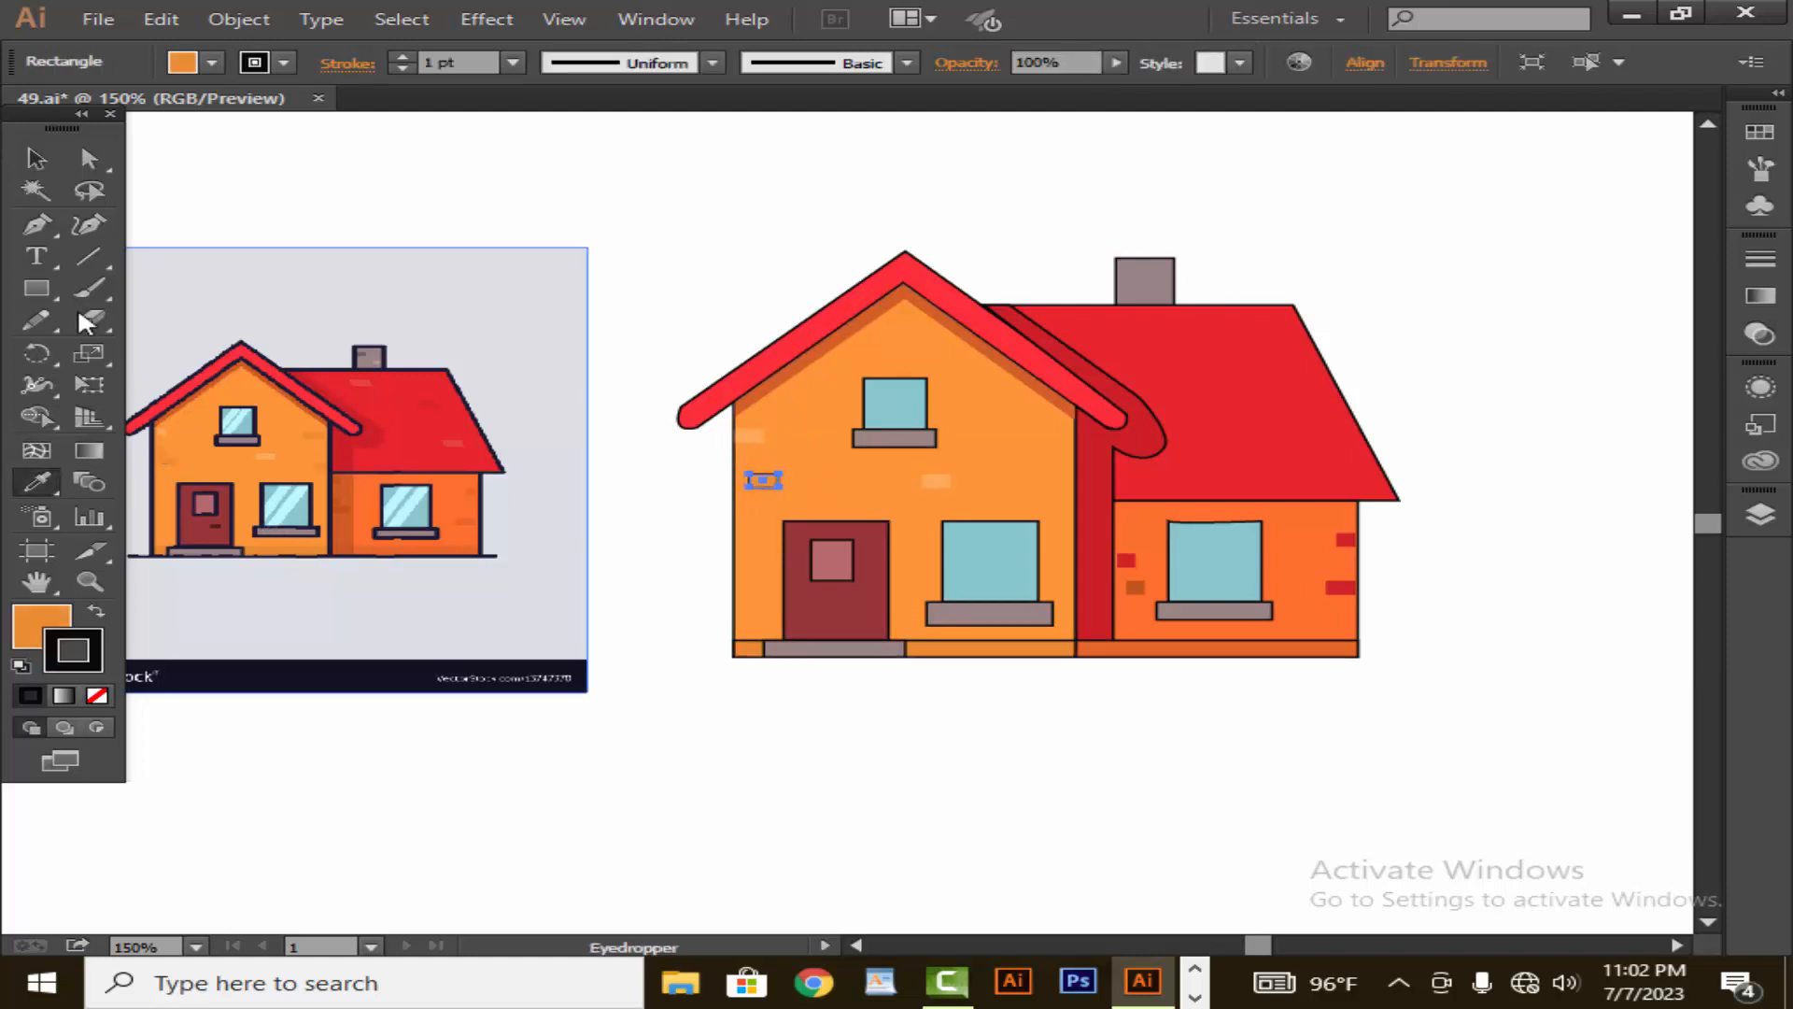
{"action": "left_click", "coordinate": [36, 159]}
{"action": "left_click", "coordinate": [533, 367]}
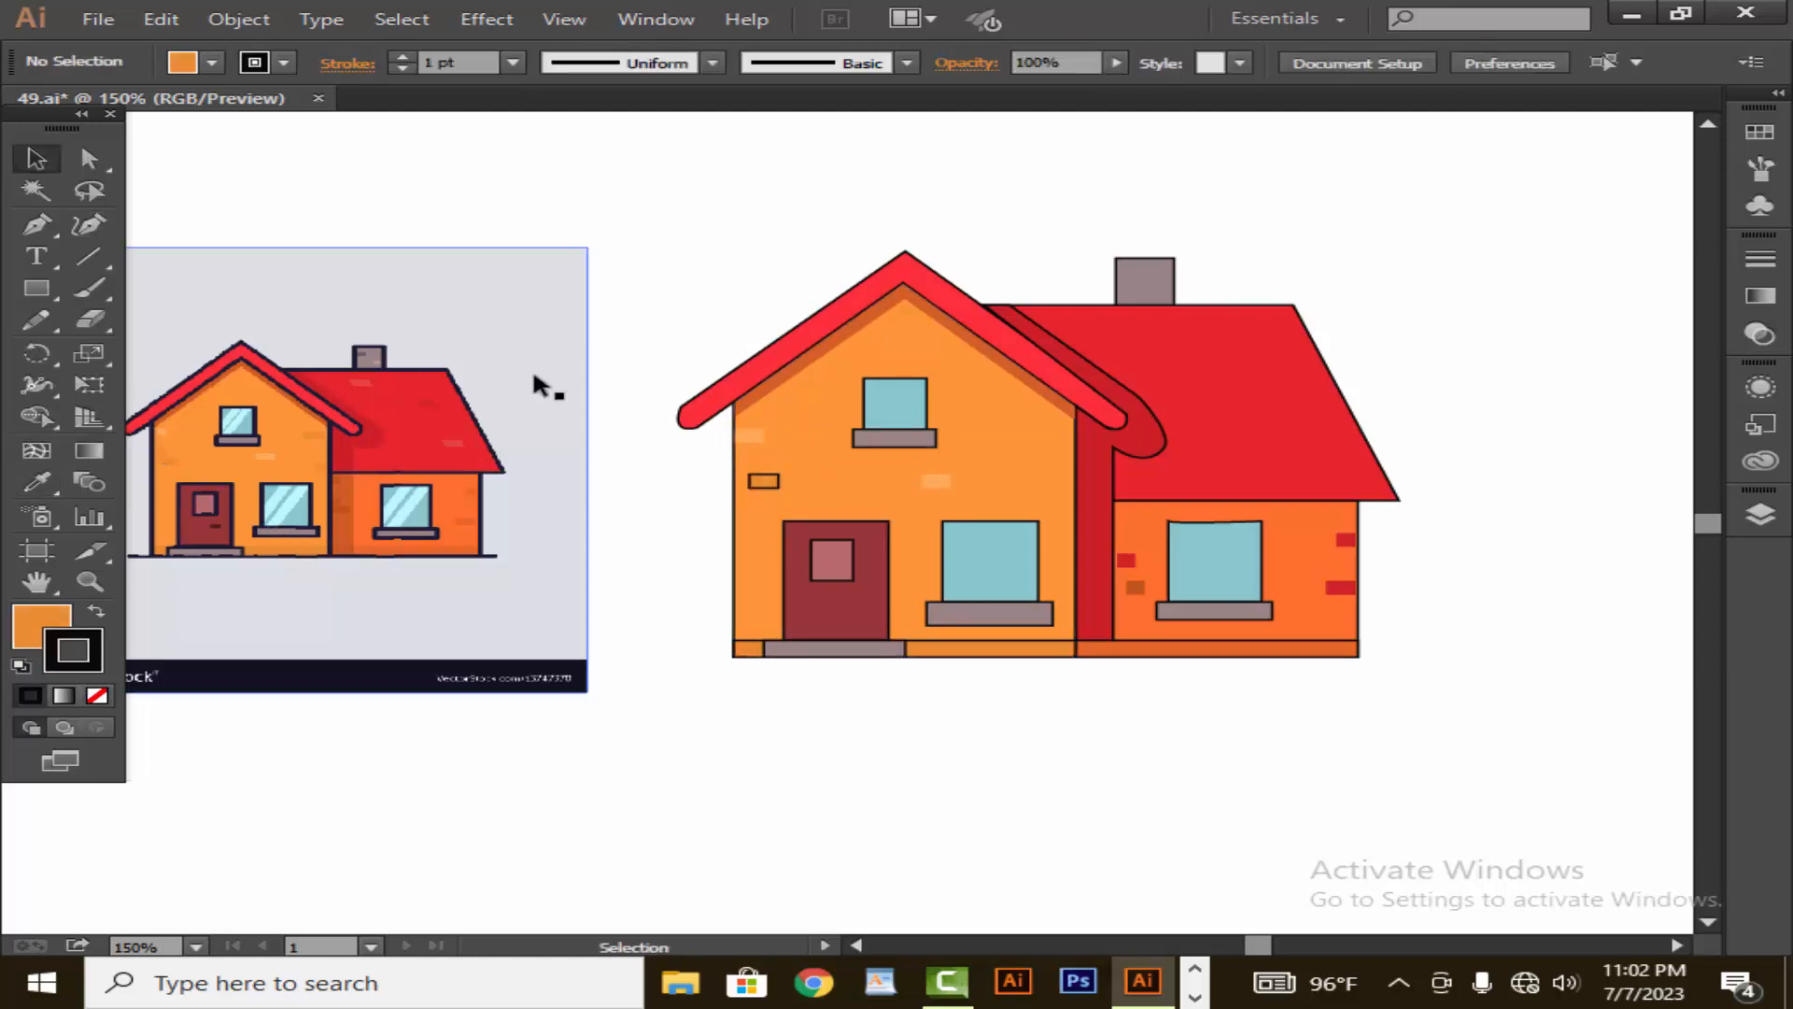
{"action": "left_click", "coordinate": [764, 482]}
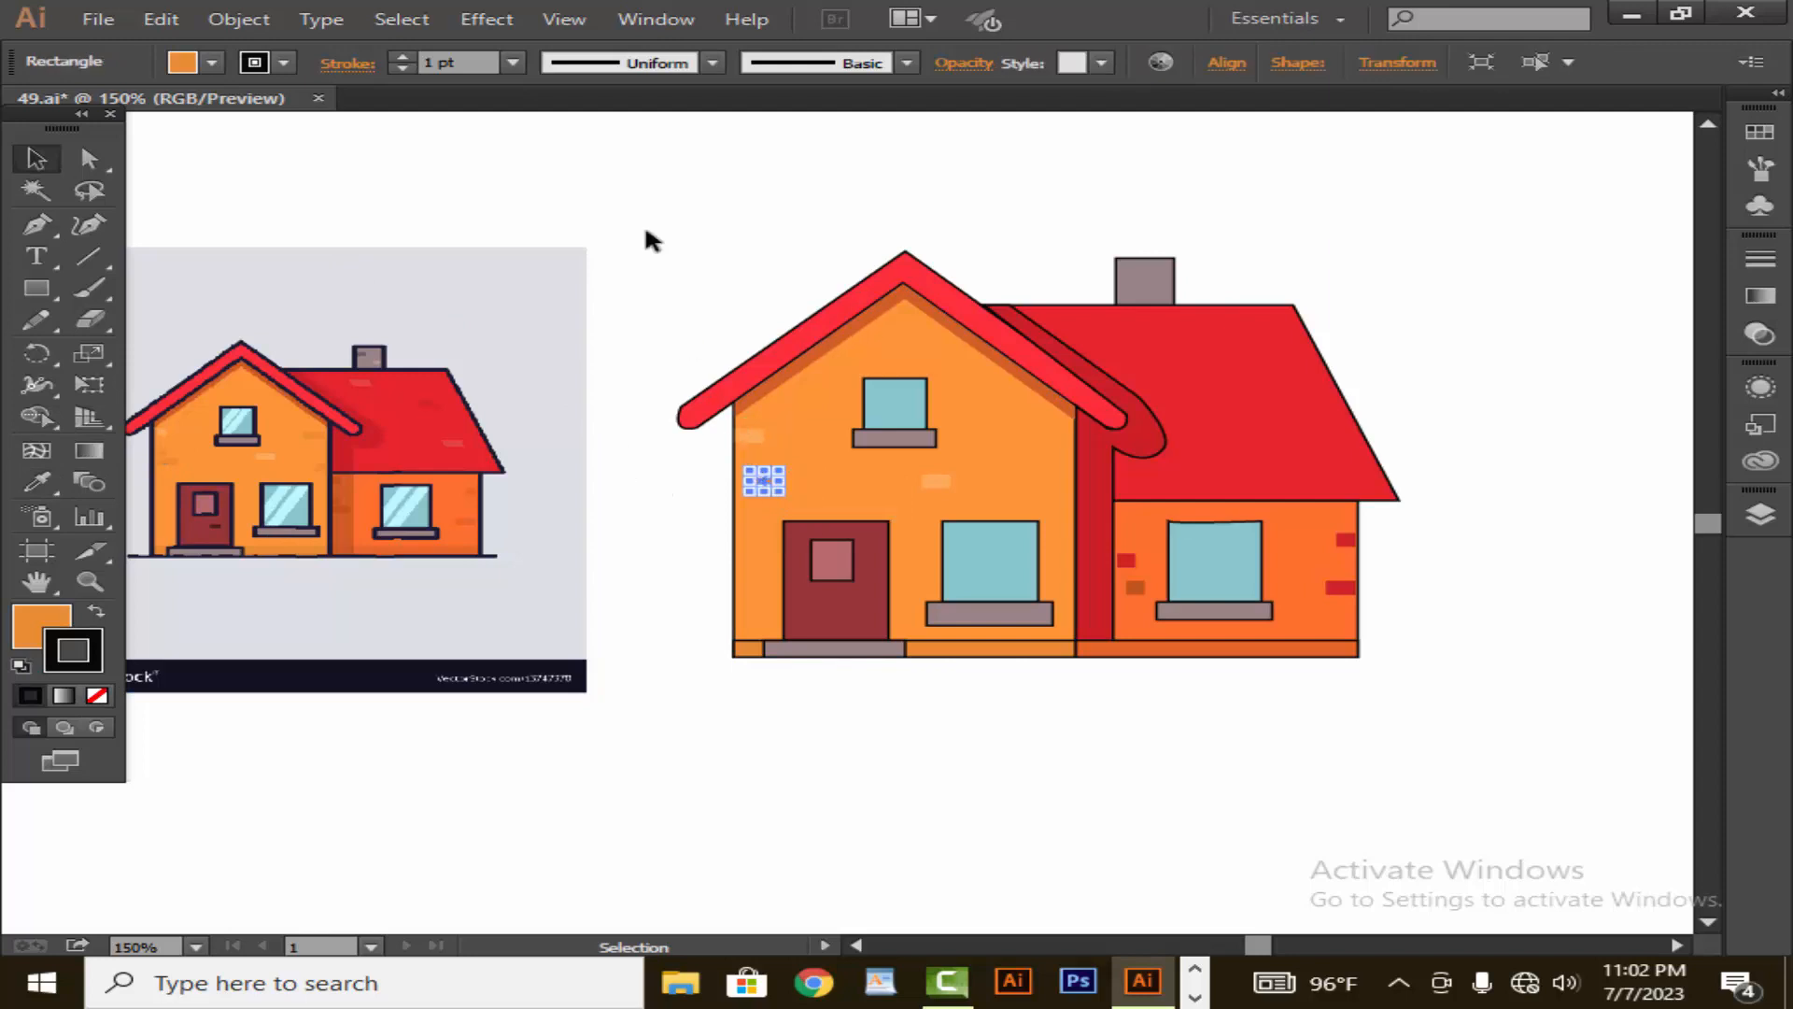
{"action": "left_click", "coordinate": [406, 67]}
{"action": "left_click", "coordinate": [469, 131]}
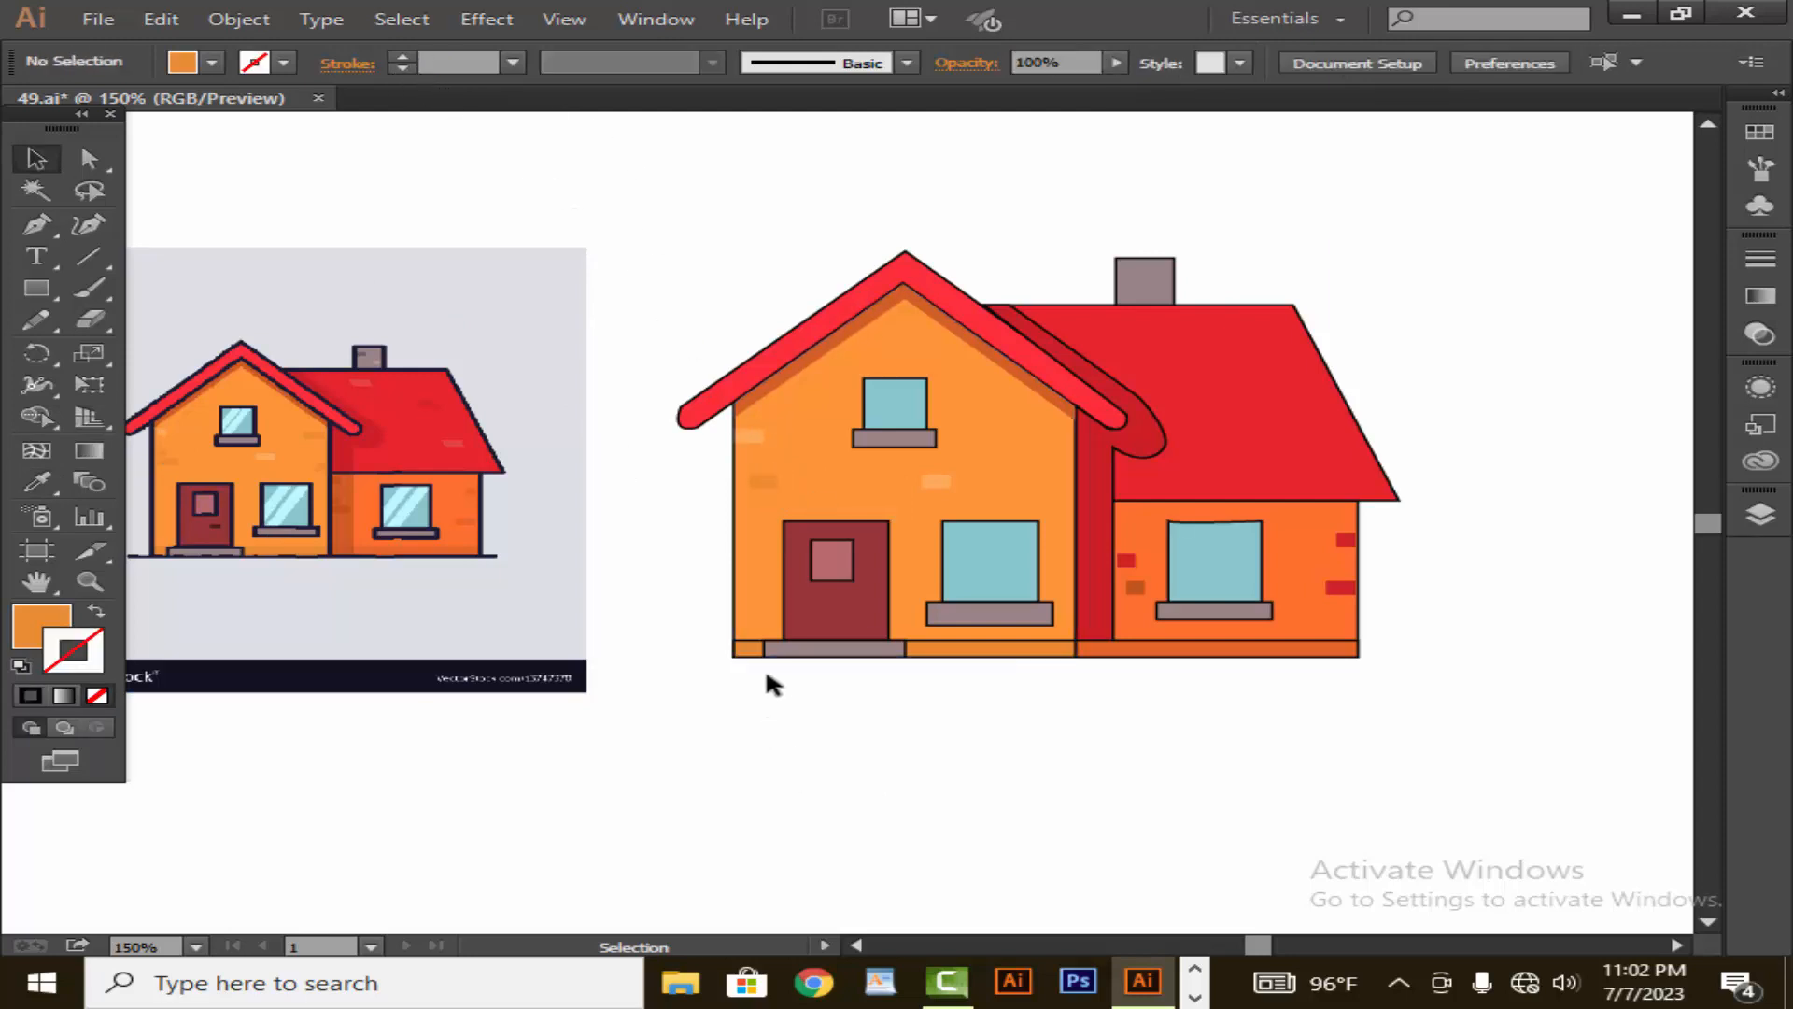
- Copy the darker orange brick under the roof slope near the dark red shadow strip and beside the large window's upper corner
{"action": "left_click_drag", "start_coordinate": [784, 483], "coordinate": [1051, 418]}
{"action": "left_click", "coordinate": [1058, 766]}
{"action": "left_click_drag", "start_coordinate": [1049, 425], "coordinate": [1071, 517]}
{"action": "left_click", "coordinate": [1085, 831]}
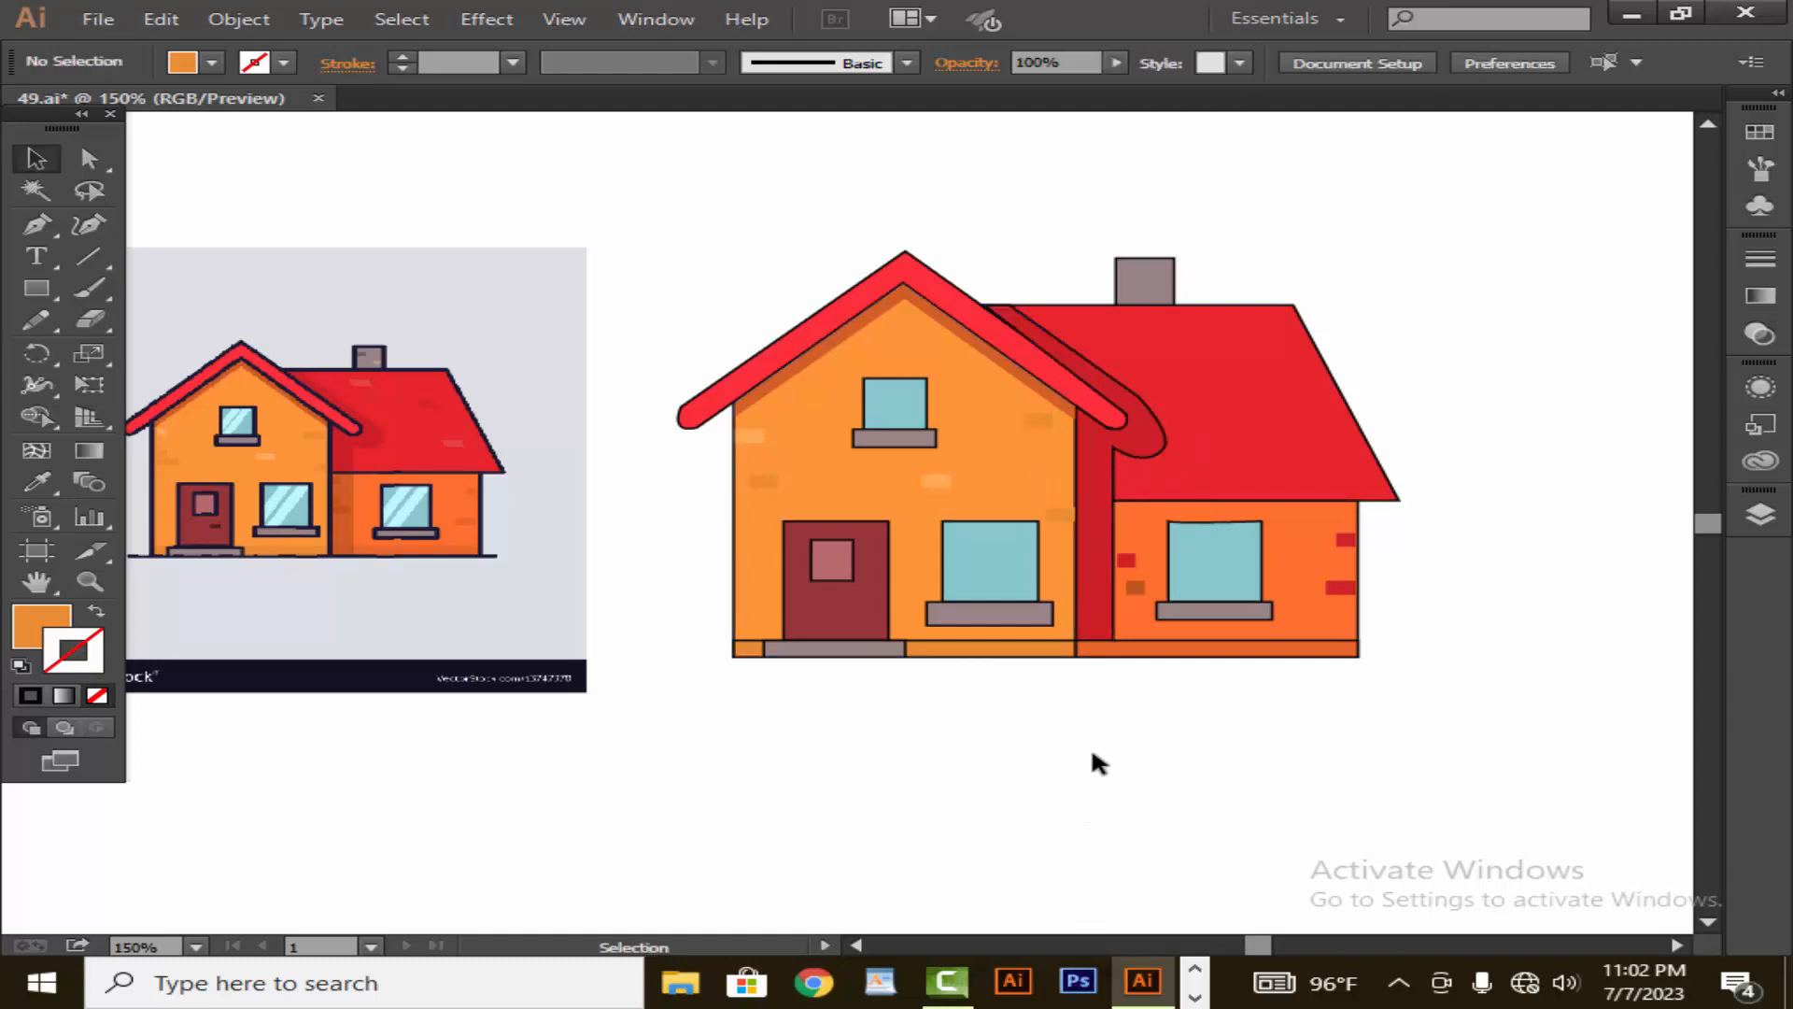
{"action": "left_click", "coordinate": [1060, 523]}
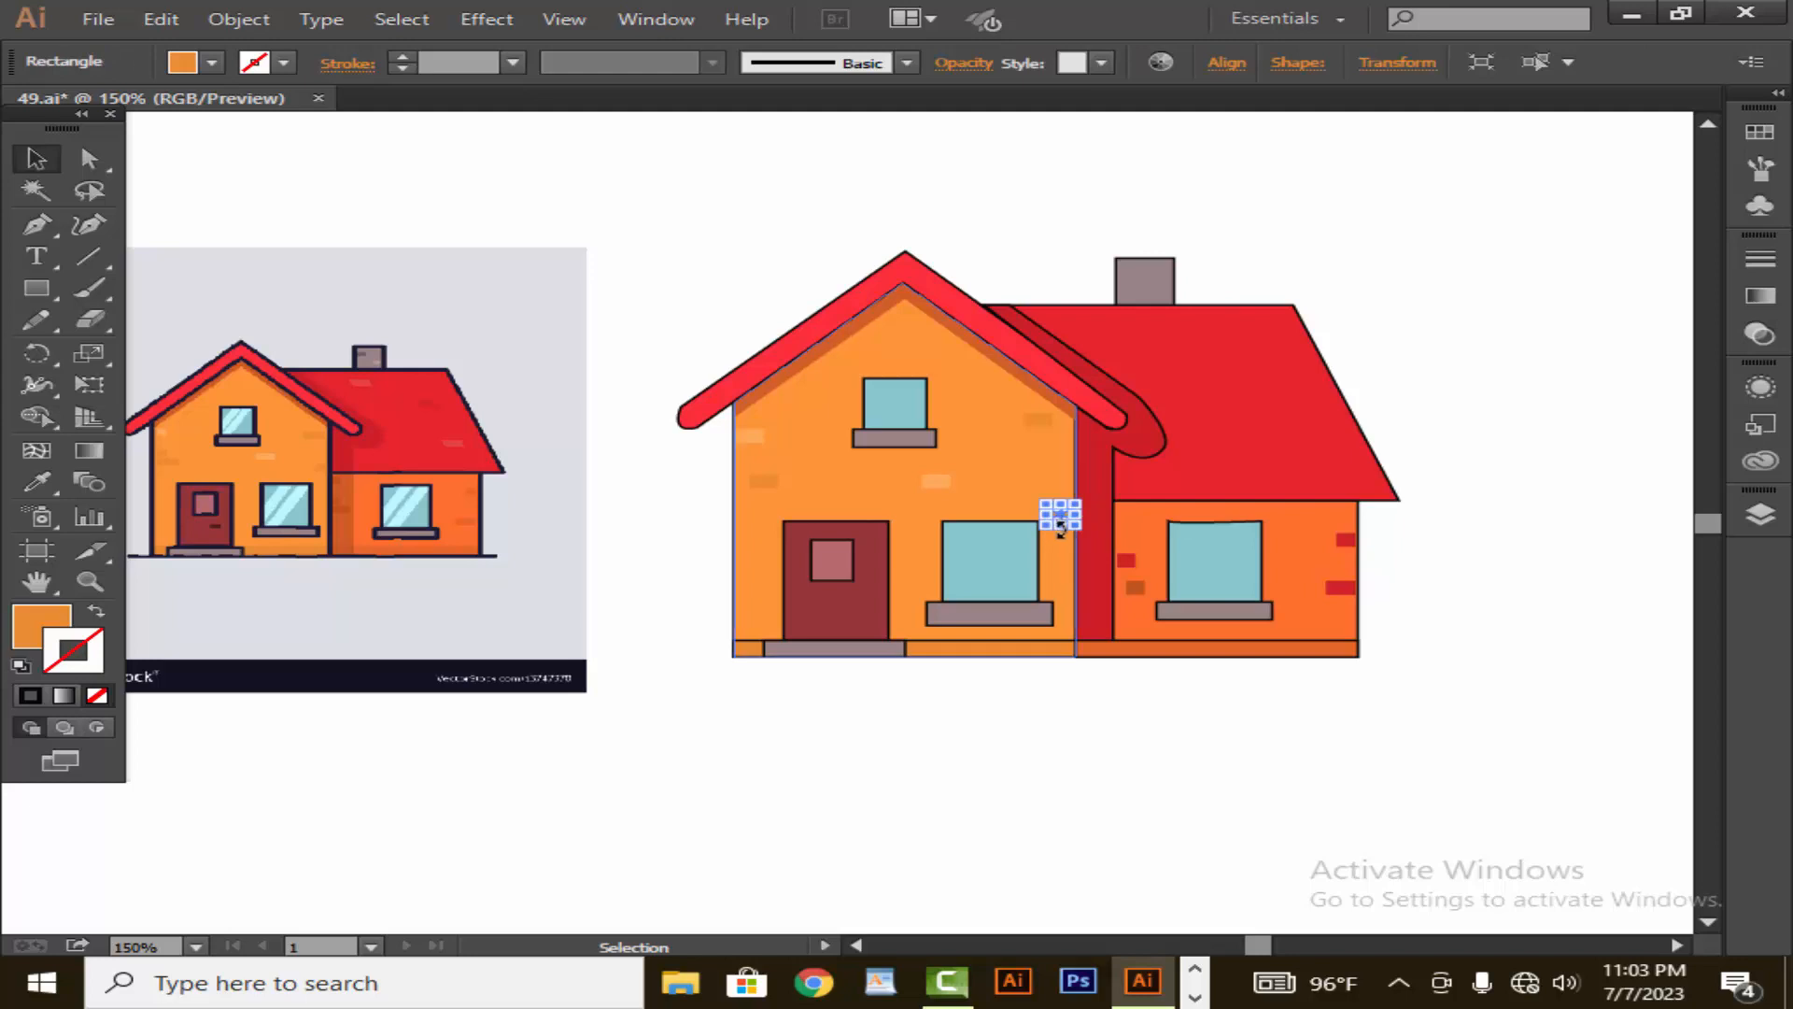
{"action": "left_click", "coordinate": [1116, 827]}
- Copy the long red brick from the side wing onto the main roof, placing one copy near the roof's lower edge
{"action": "left_click_drag", "start_coordinate": [1345, 588], "coordinate": [1294, 377]}
{"action": "left_click", "coordinate": [1397, 389]}
{"action": "left_click_drag", "start_coordinate": [1167, 371], "coordinate": [1169, 480]}
{"action": "left_click", "coordinate": [1573, 352]}
{"action": "left_click", "coordinate": [1554, 429]}
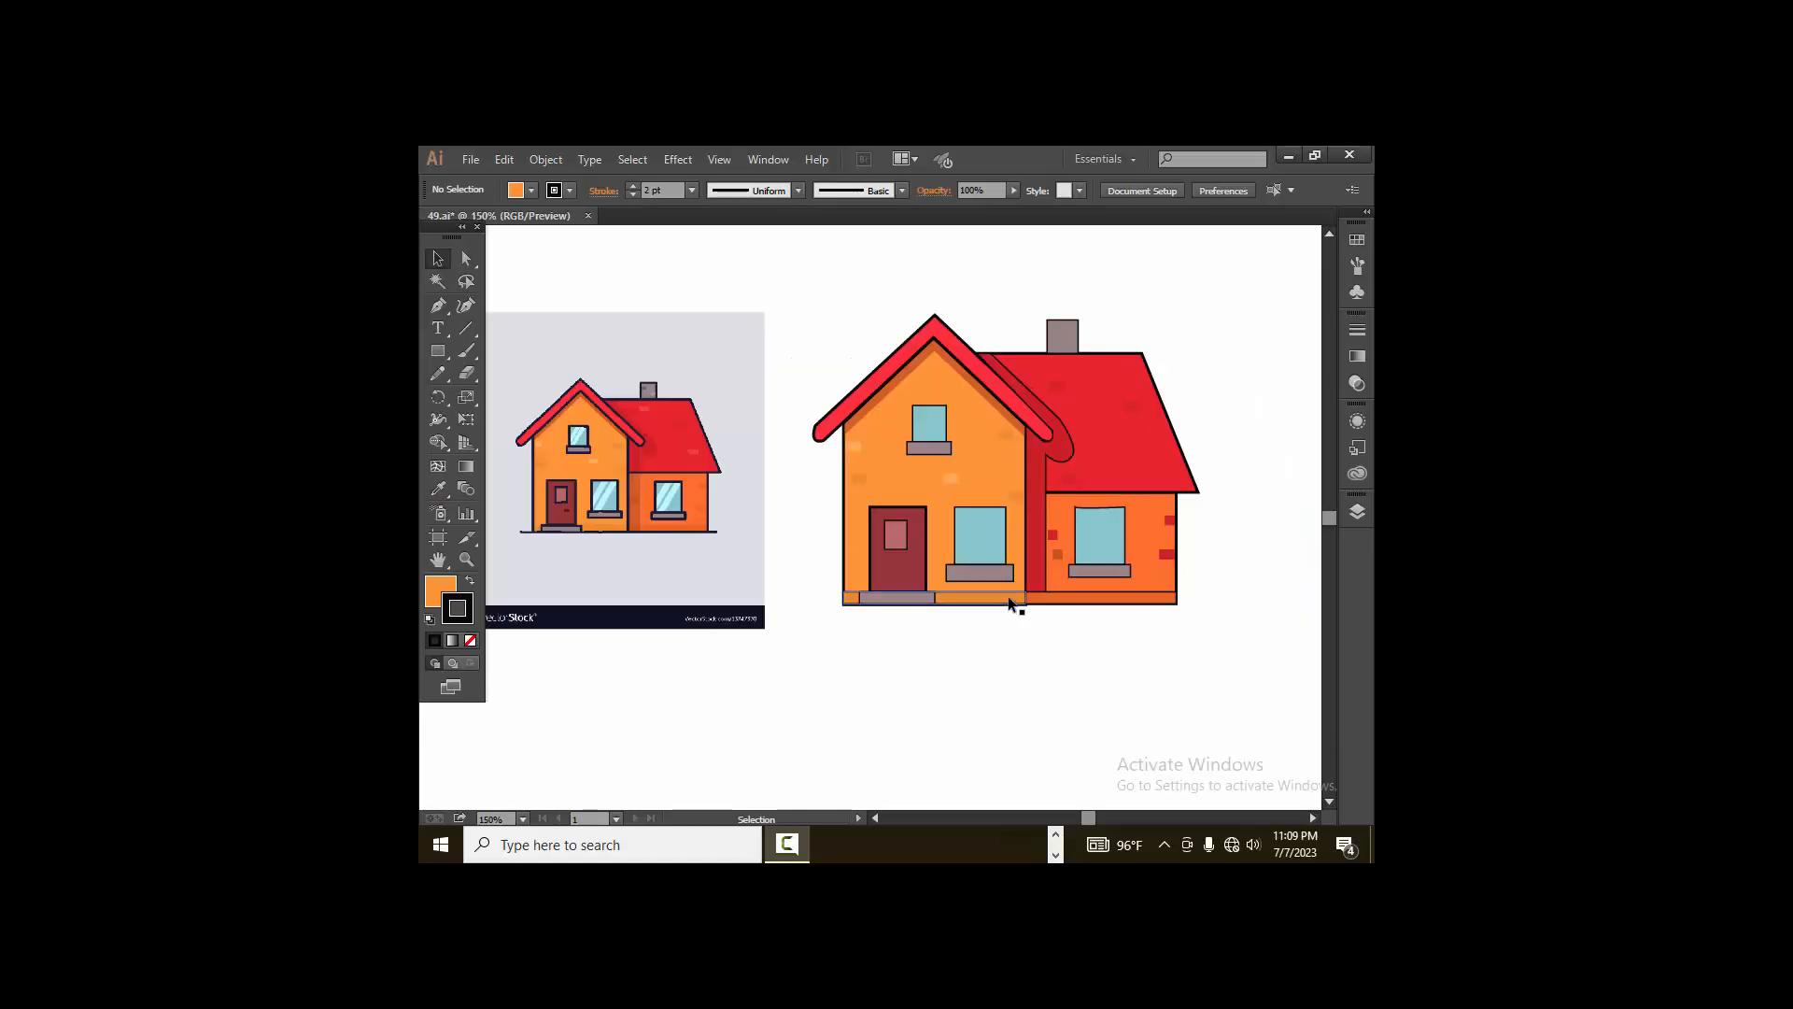
- Remove the outlines from the base strips of the front wall and the side wing
{"action": "left_click", "coordinate": [1000, 598]}
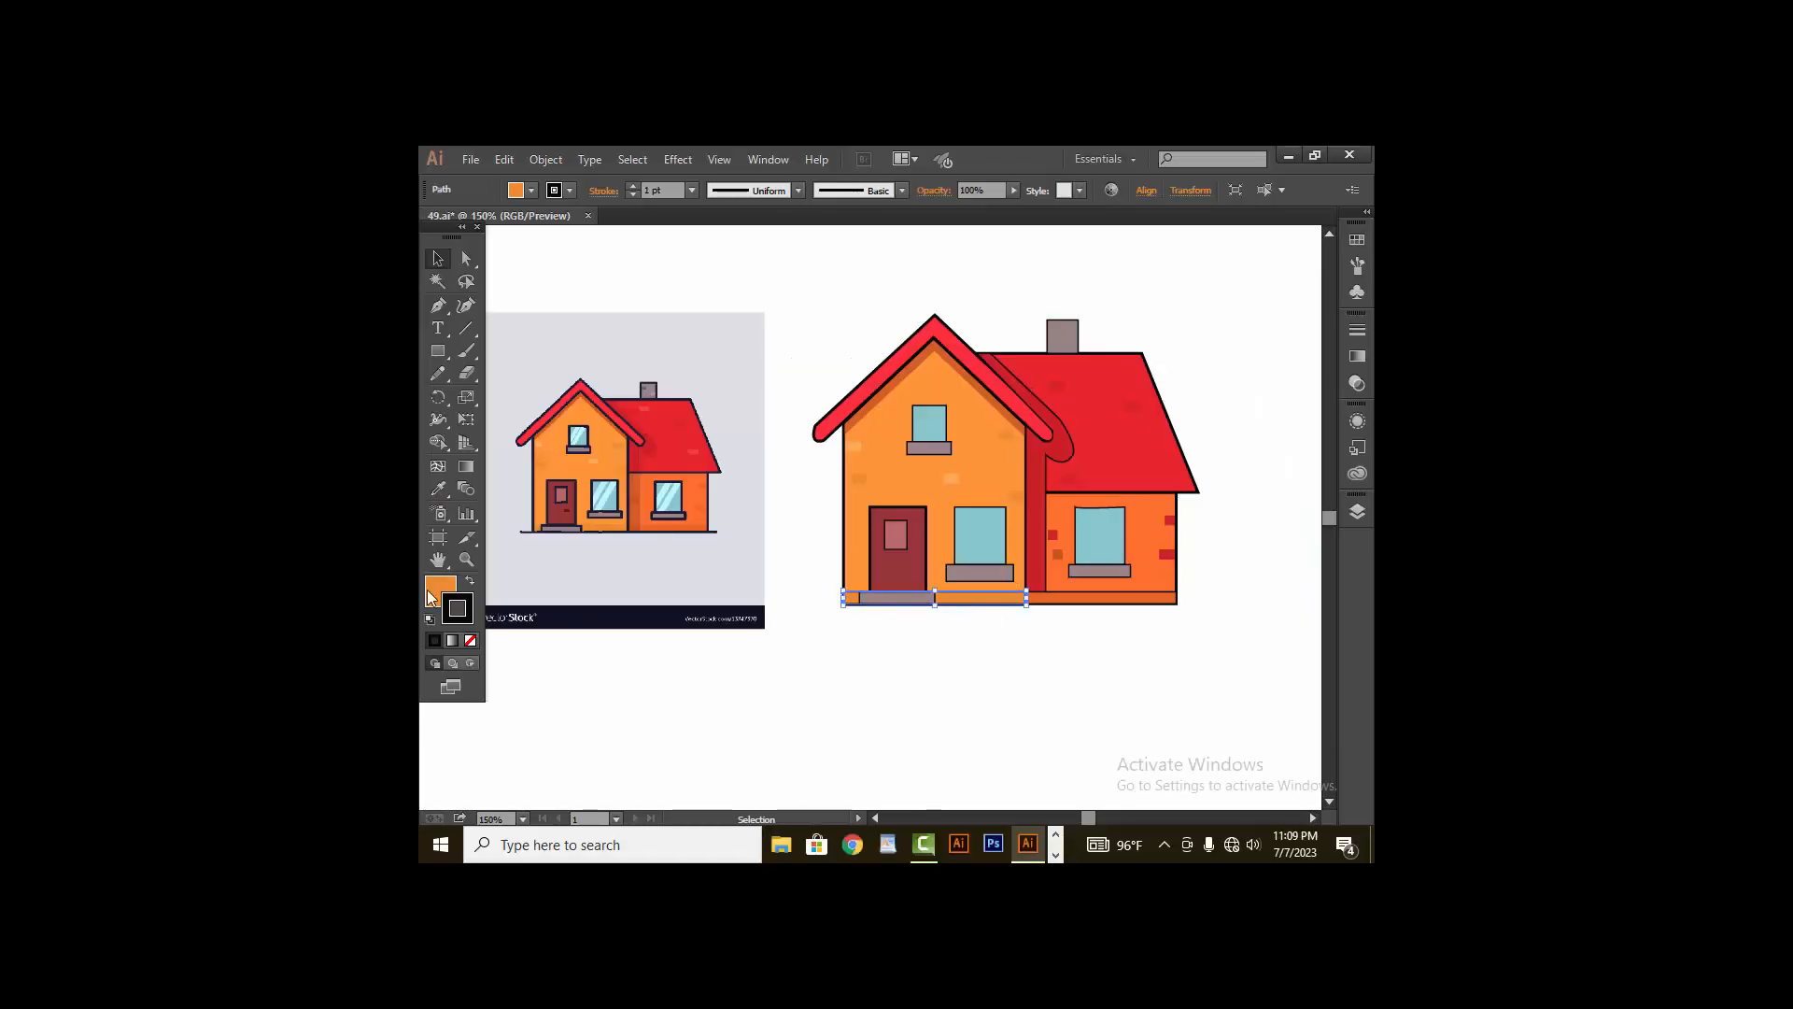
{"action": "left_click", "coordinate": [632, 194]}
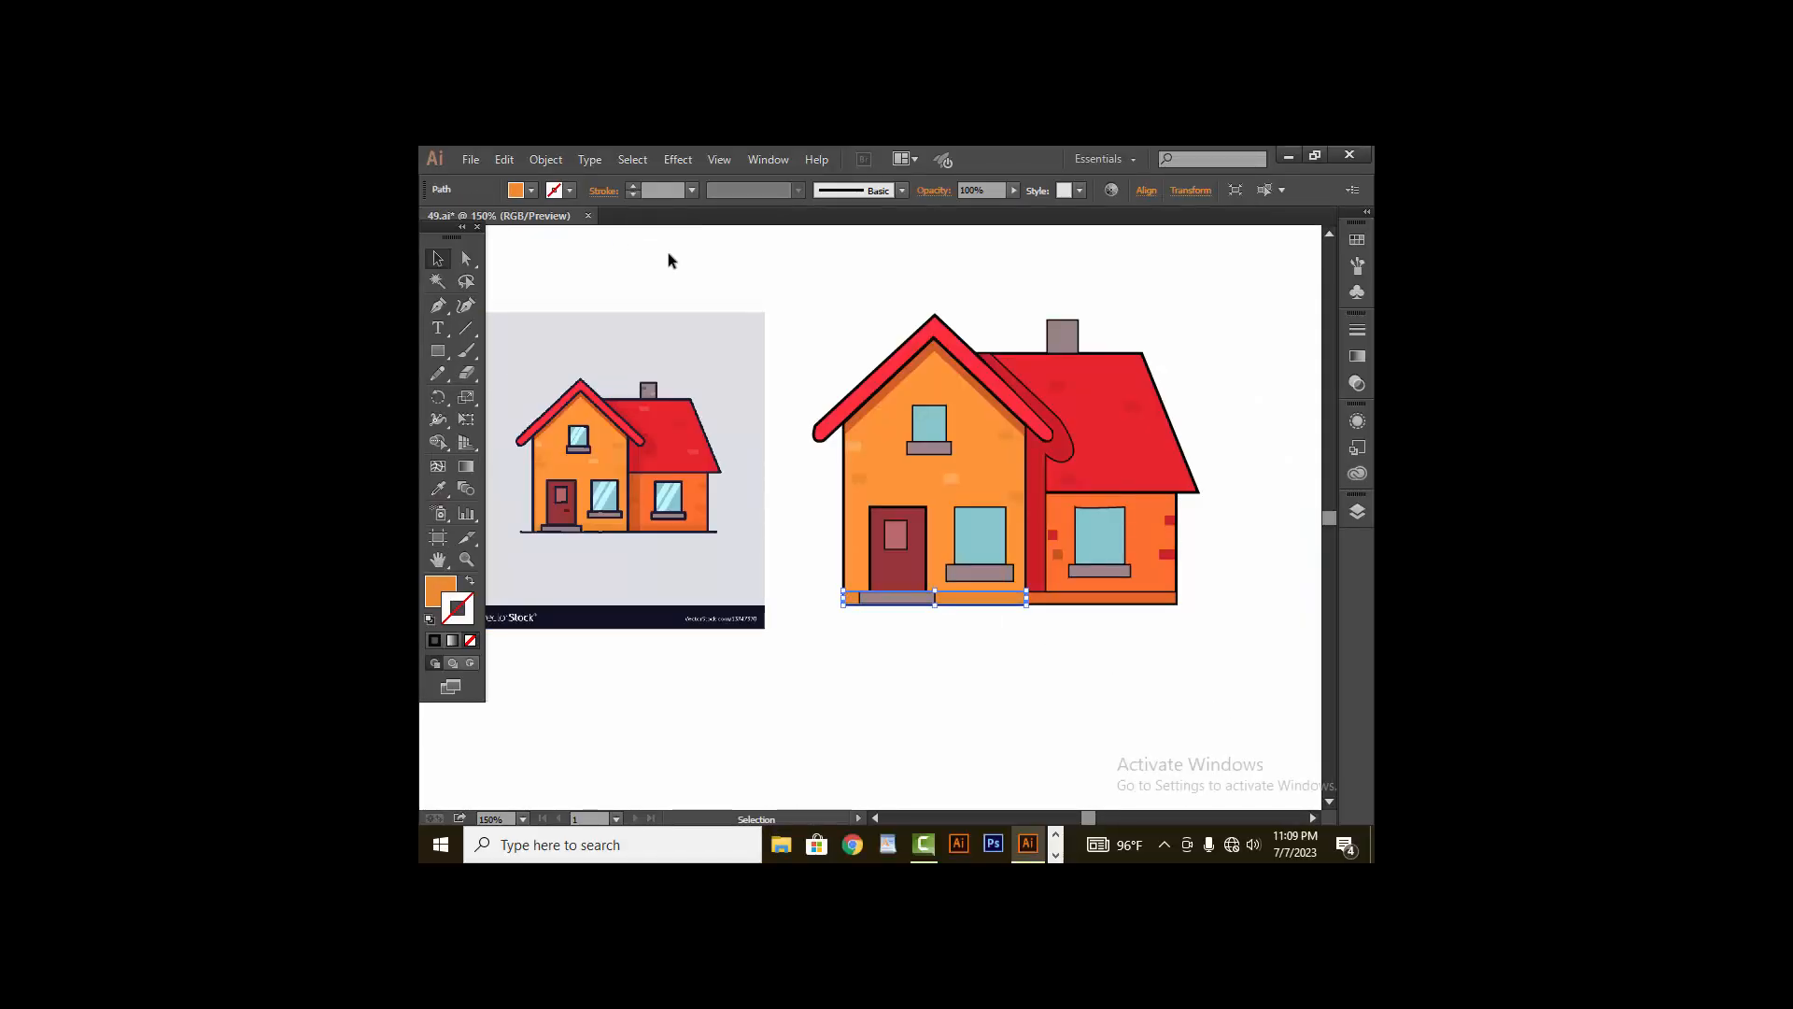
{"action": "left_click", "coordinate": [682, 266]}
{"action": "left_click", "coordinate": [1067, 605]}
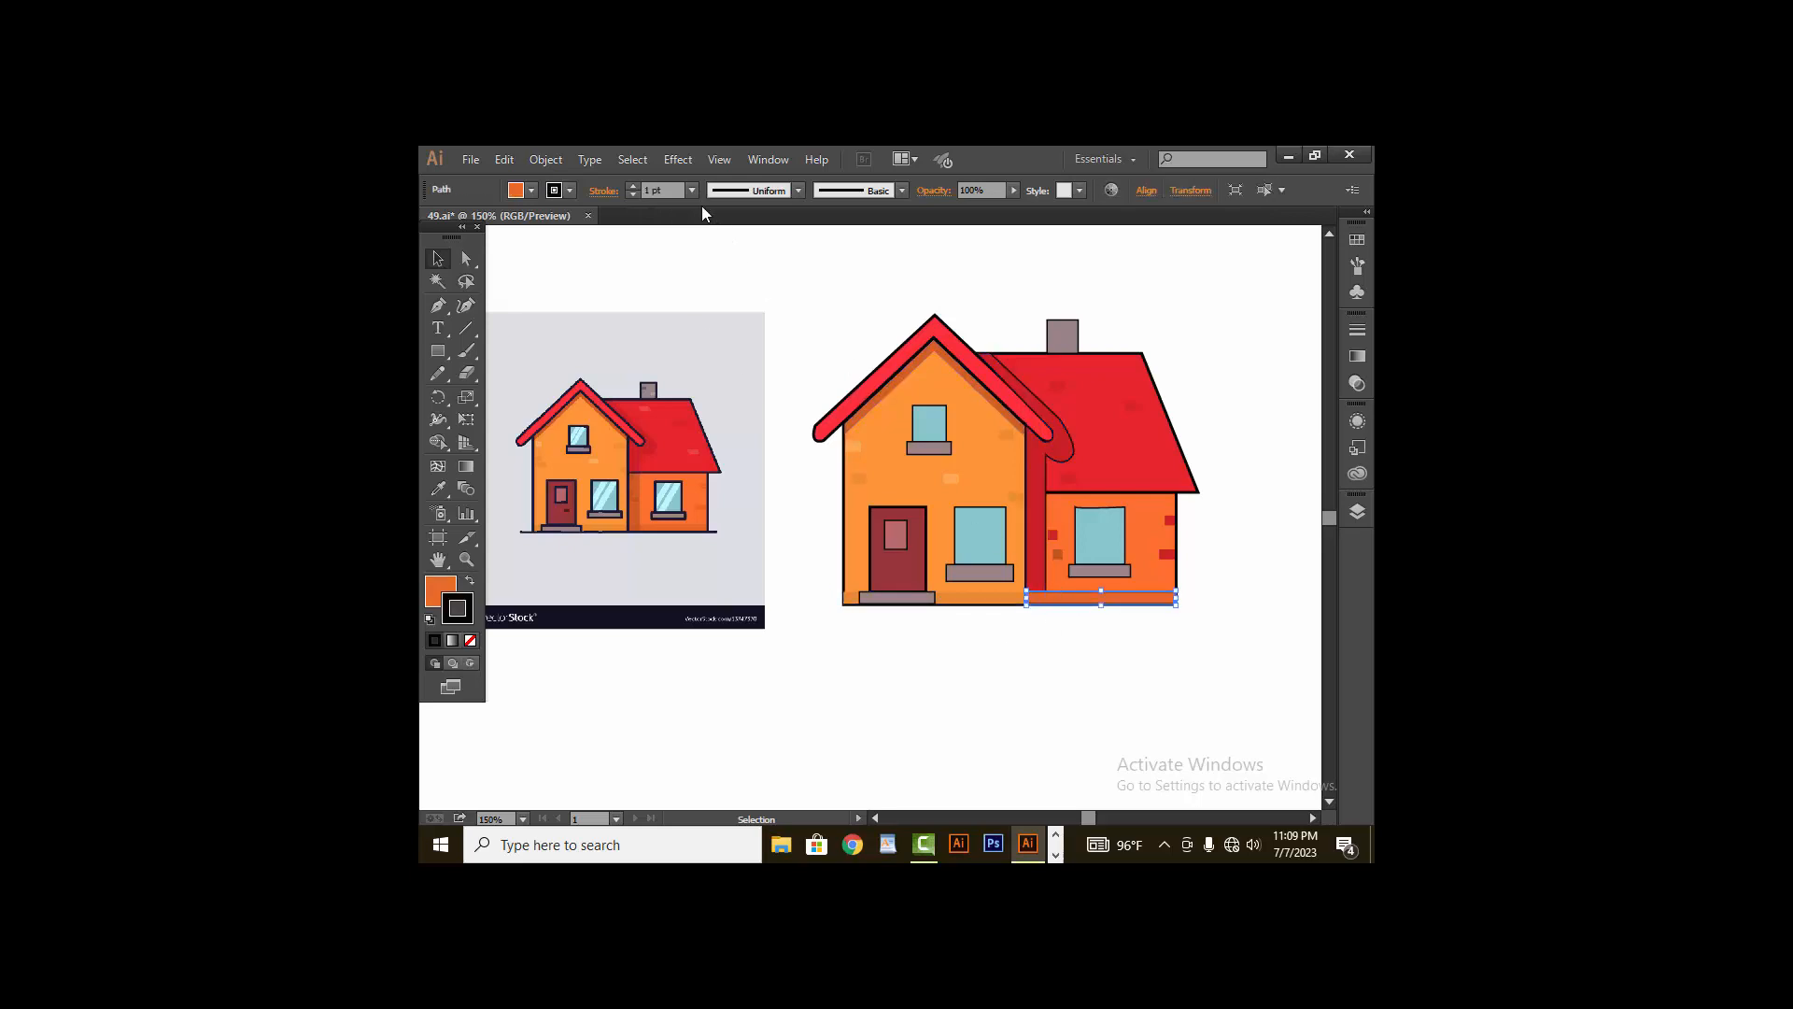
{"action": "left_click", "coordinate": [633, 198]}
{"action": "left_click", "coordinate": [658, 245]}
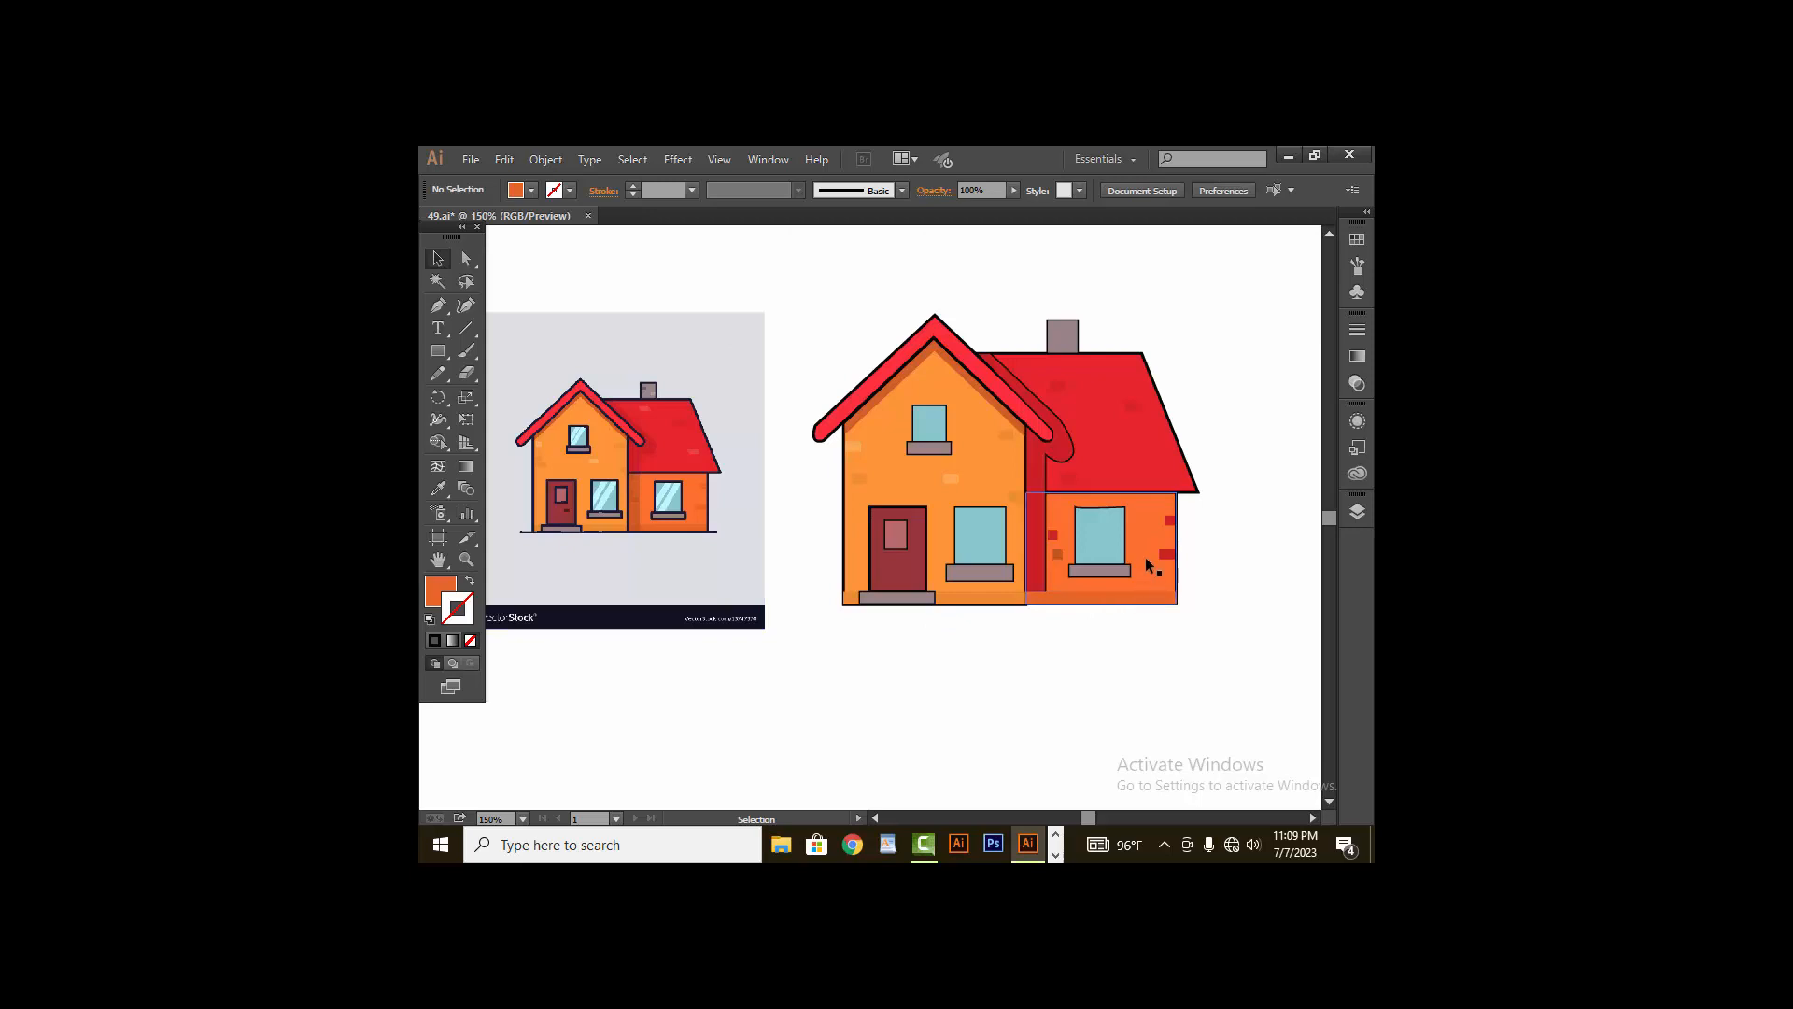
- Remove the outline from the dark red shadow shape beside the front gable
{"action": "left_click", "coordinate": [1037, 486]}
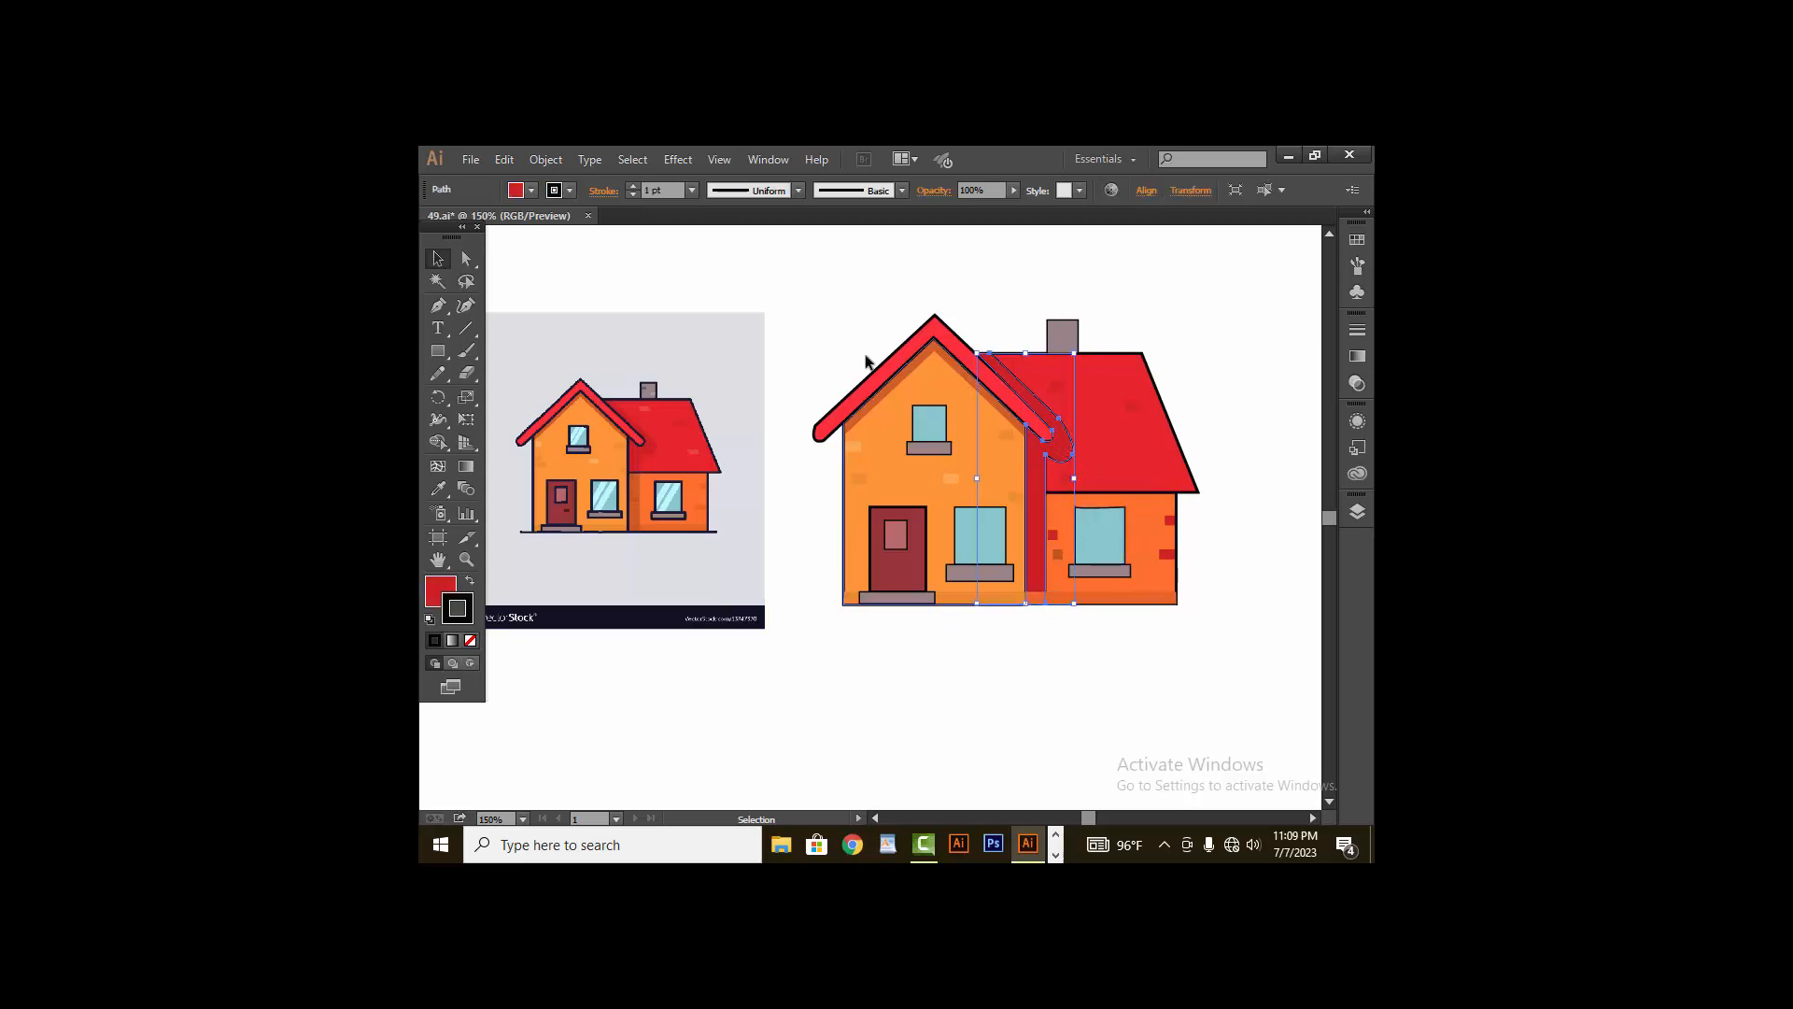
{"action": "left_click", "coordinate": [633, 196]}
{"action": "left_click", "coordinate": [651, 260]}
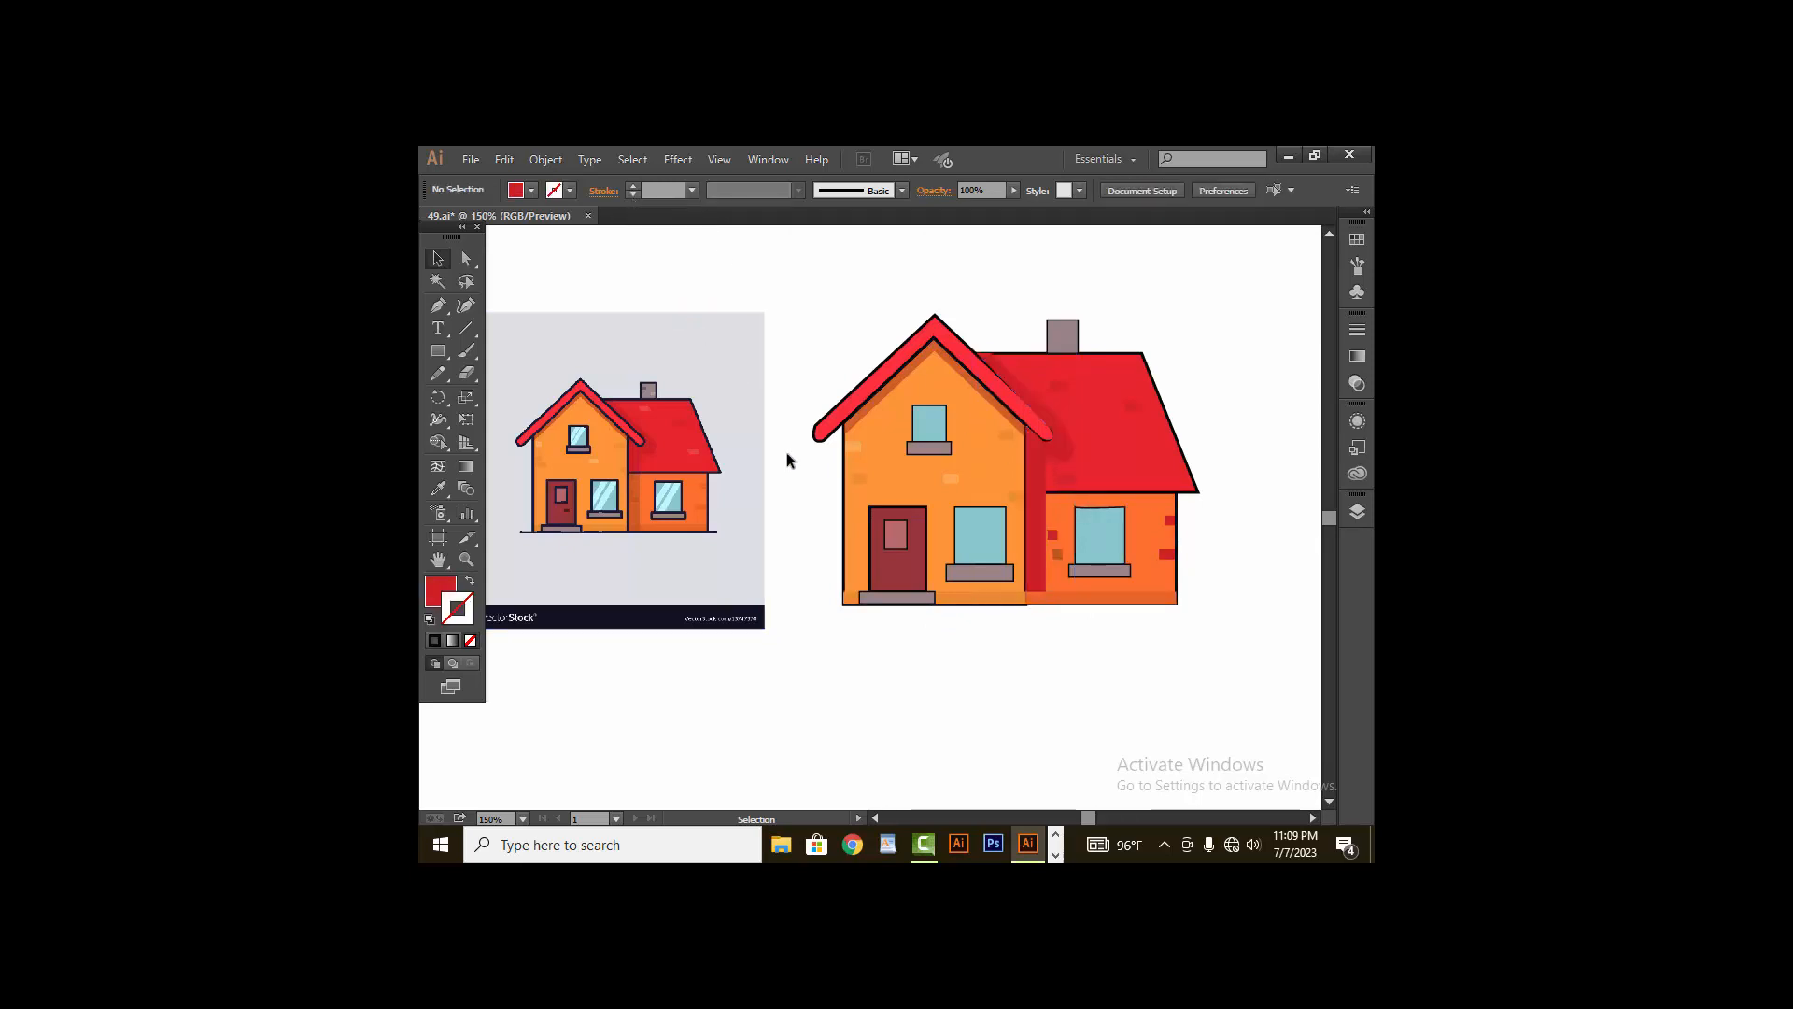
{"action": "left_click", "coordinate": [1072, 592]}
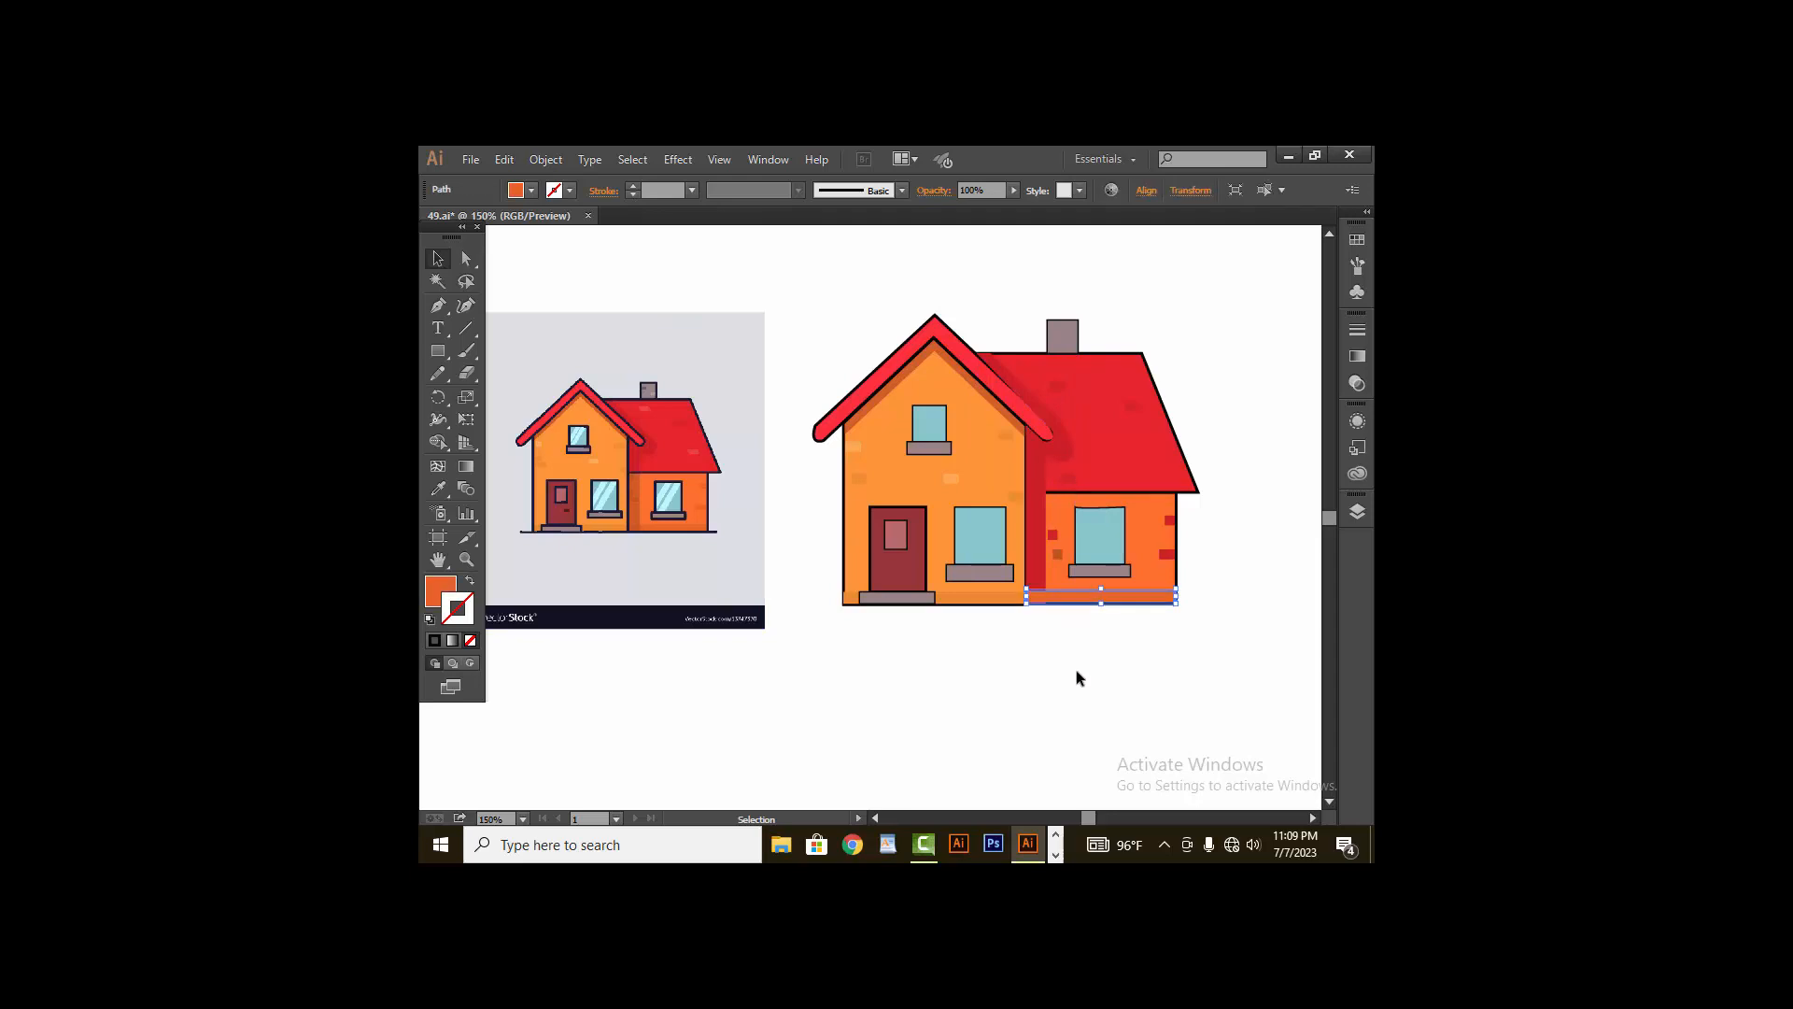
{"action": "left_click", "coordinate": [1094, 656]}
{"action": "left_click", "coordinate": [1079, 602]}
{"action": "left_click", "coordinate": [1079, 656]}
{"action": "left_click", "coordinate": [1080, 601]}
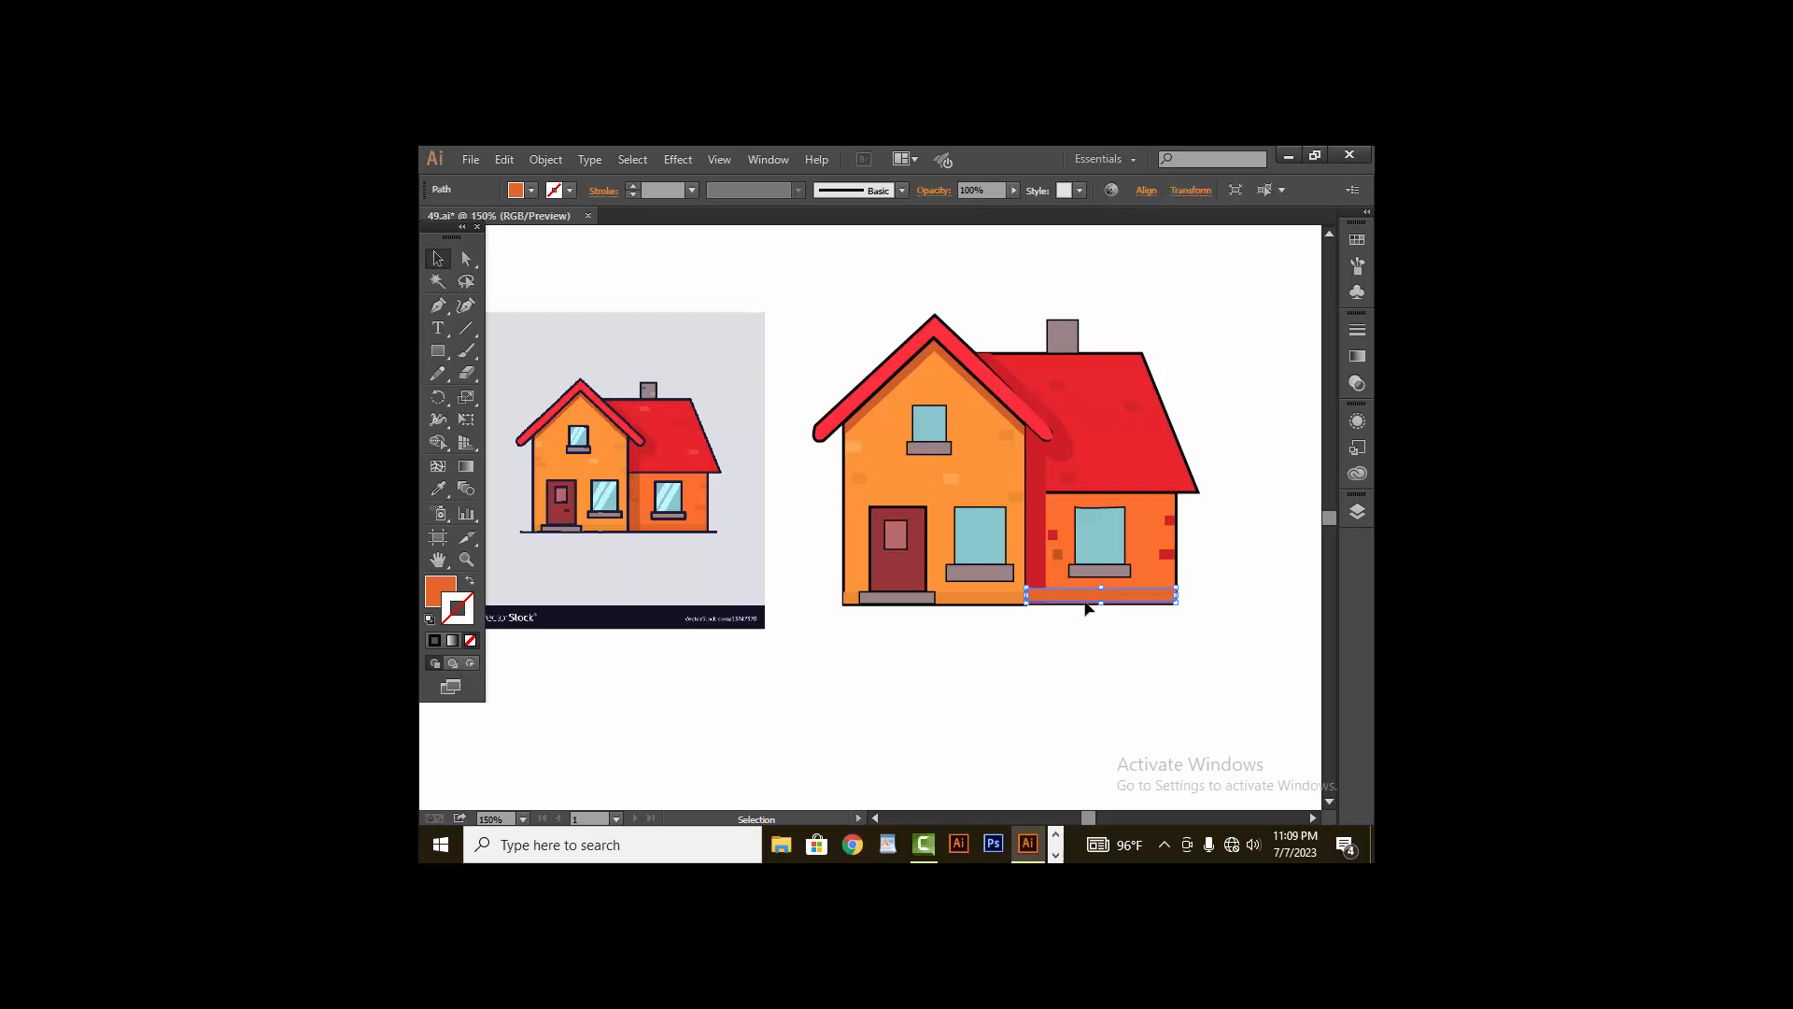
{"action": "left_click", "coordinate": [1118, 698]}
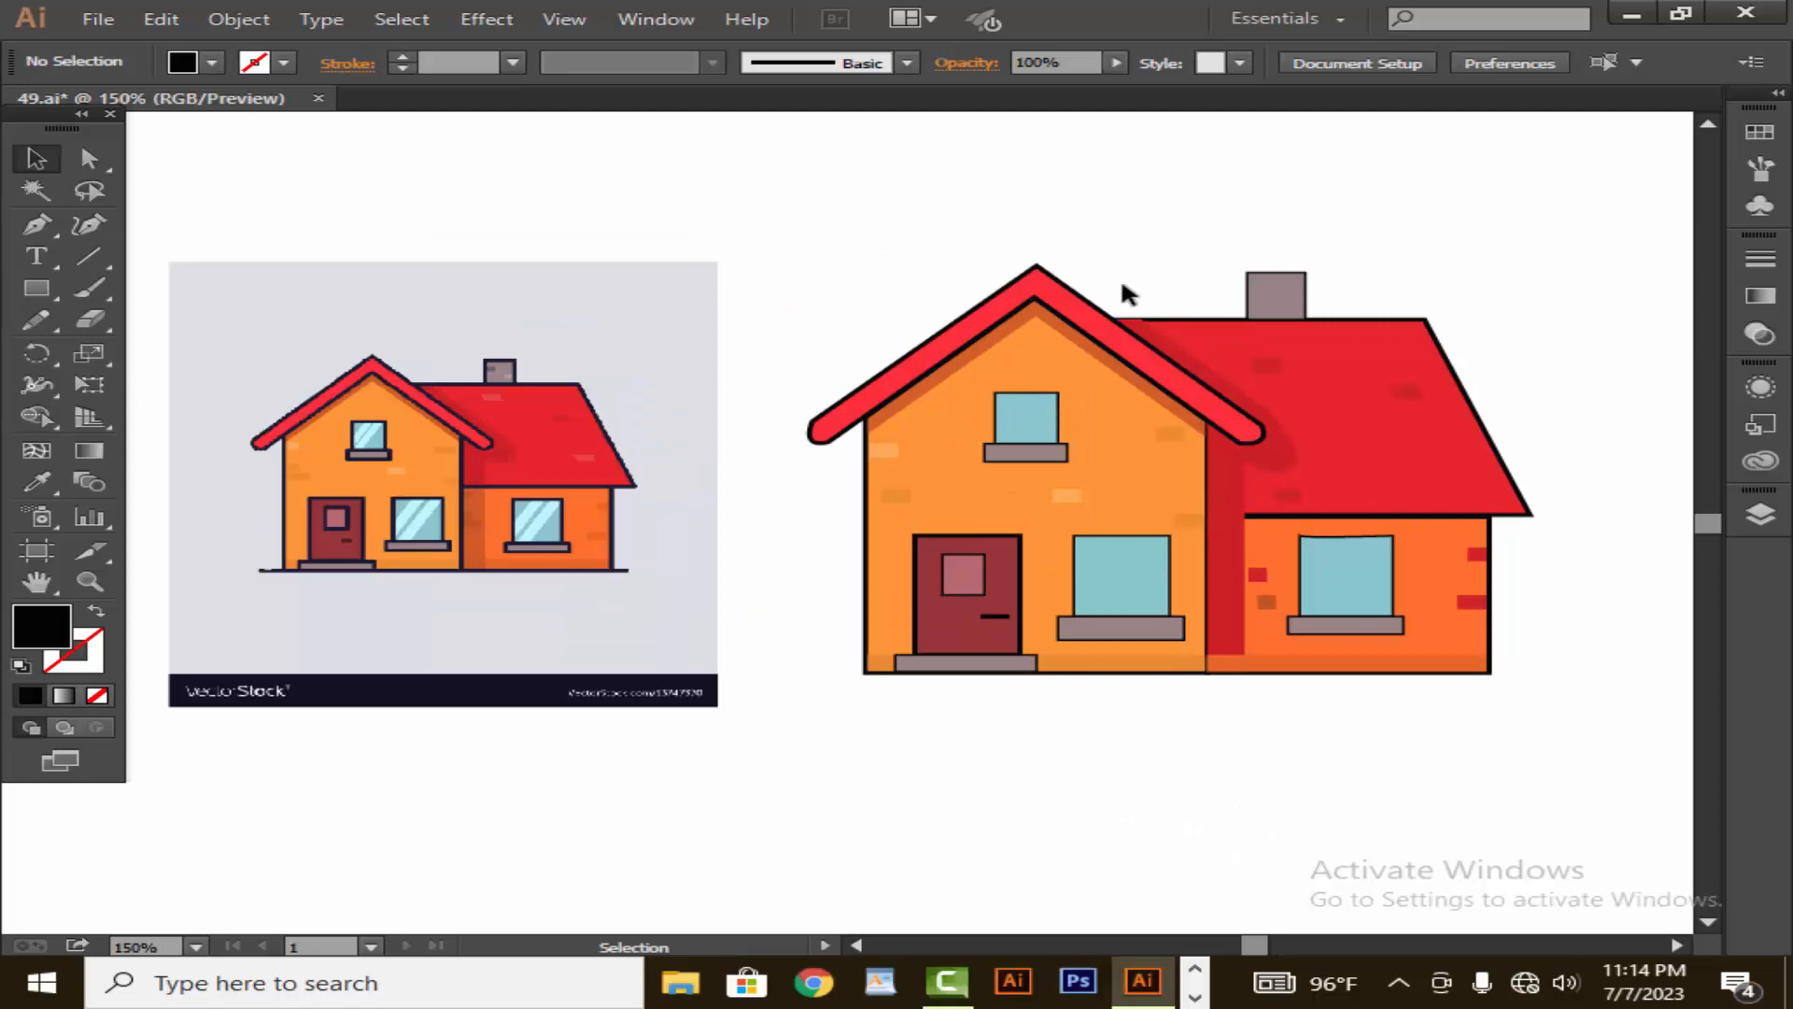
- Select all parts of the vector house and group them
{"action": "left_click_drag", "start_coordinate": [853, 193], "coordinate": [1565, 657]}
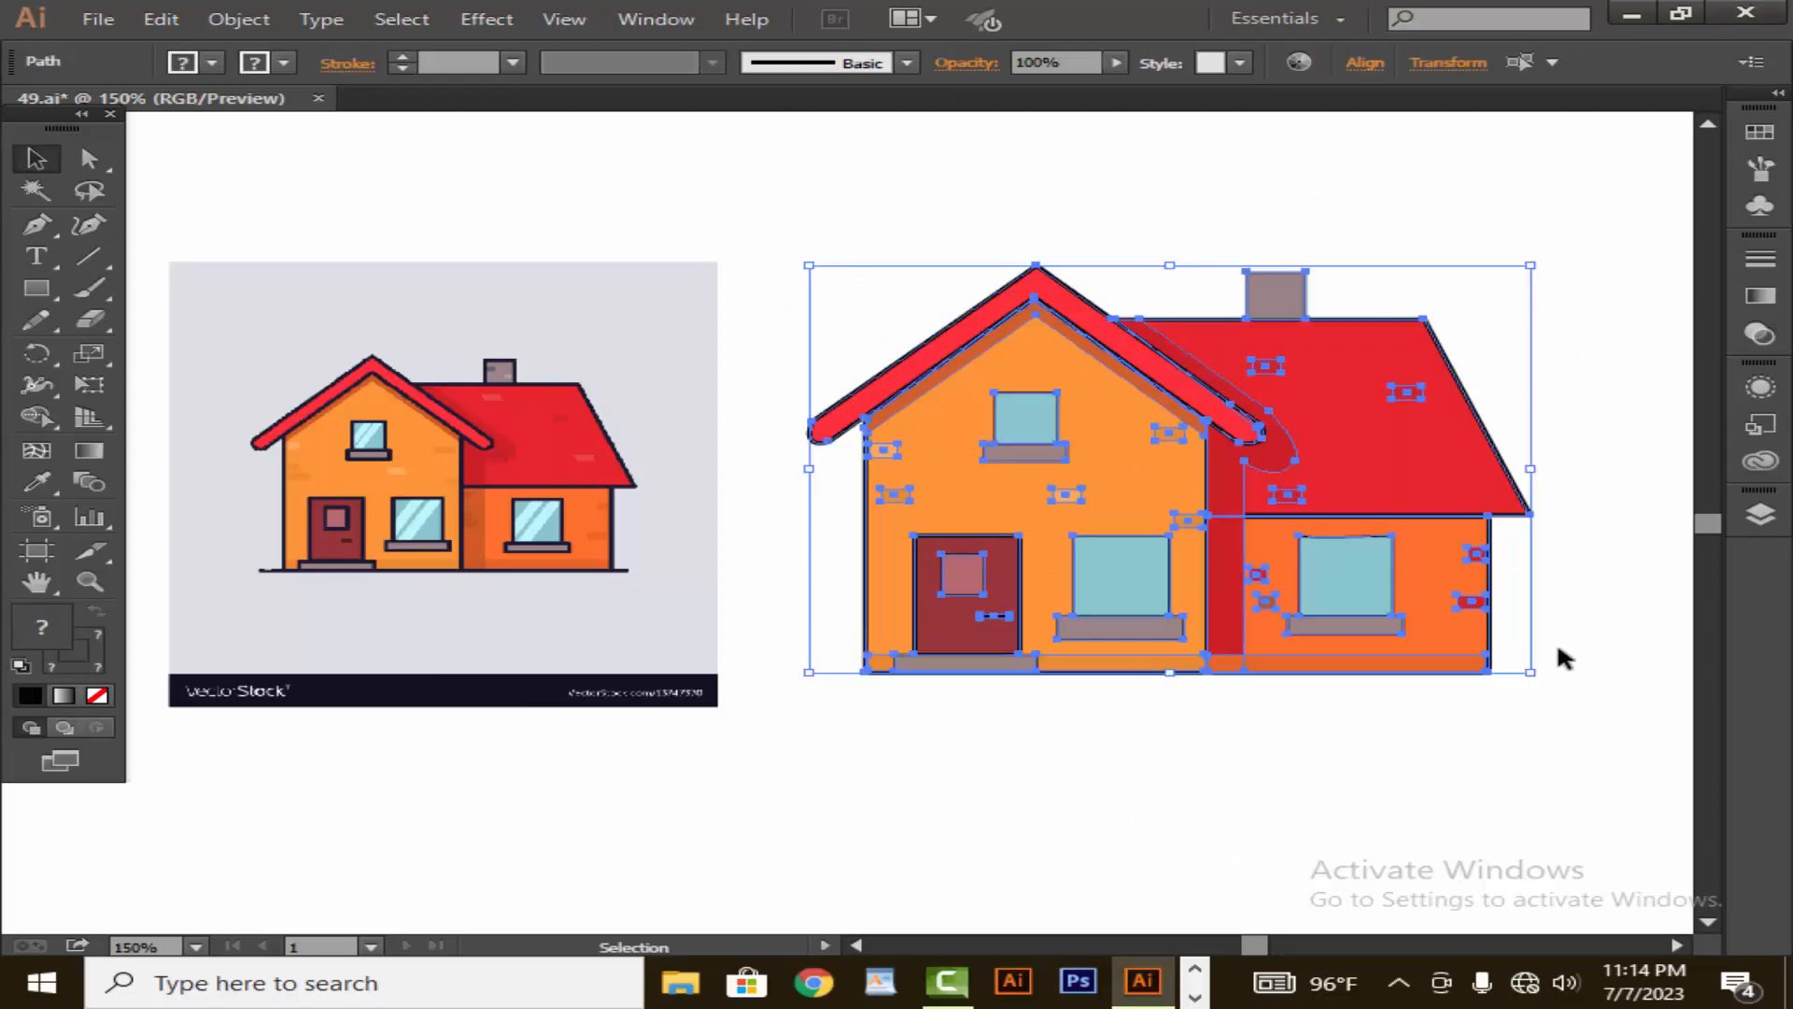
{"action": "right_click", "coordinate": [1468, 617]}
{"action": "left_click", "coordinate": [1494, 329]}
{"action": "left_click", "coordinate": [1513, 357]}
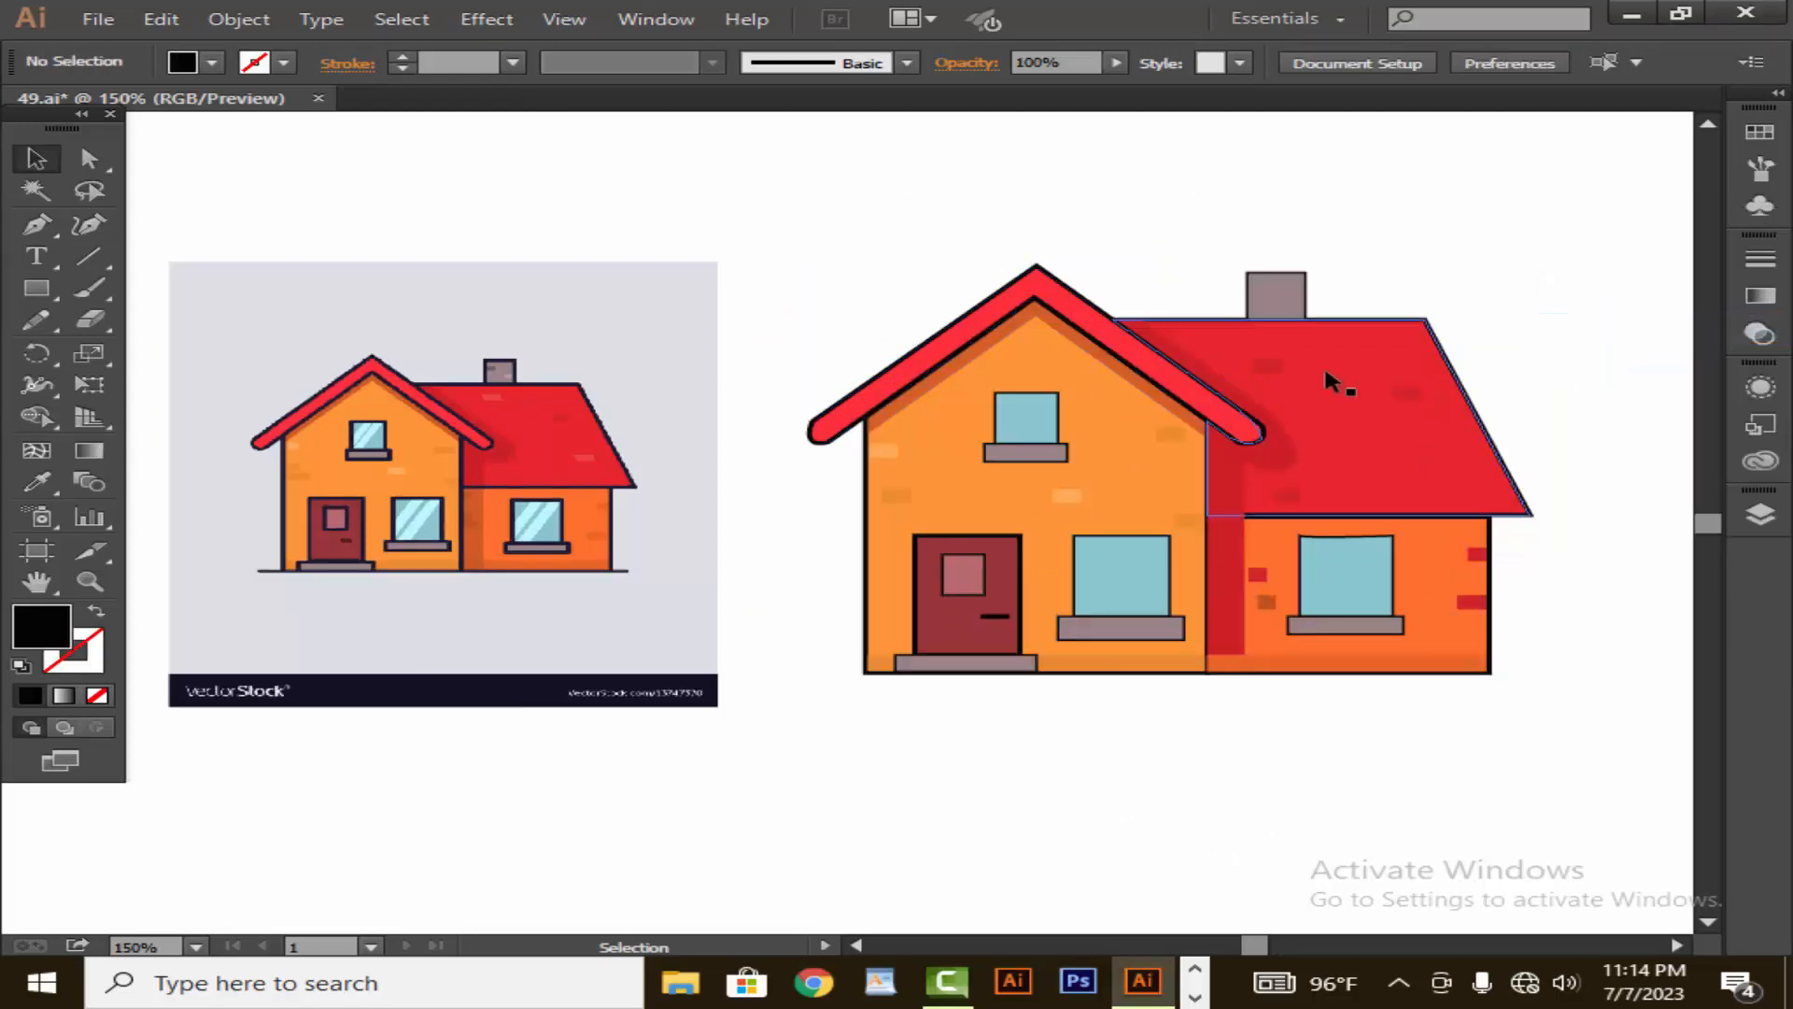
- Draw a rectangle around the whole house and fill it with the light grey sampled from the reference background
{"action": "left_click_drag", "start_coordinate": [41, 293], "coordinate": [116, 294]}
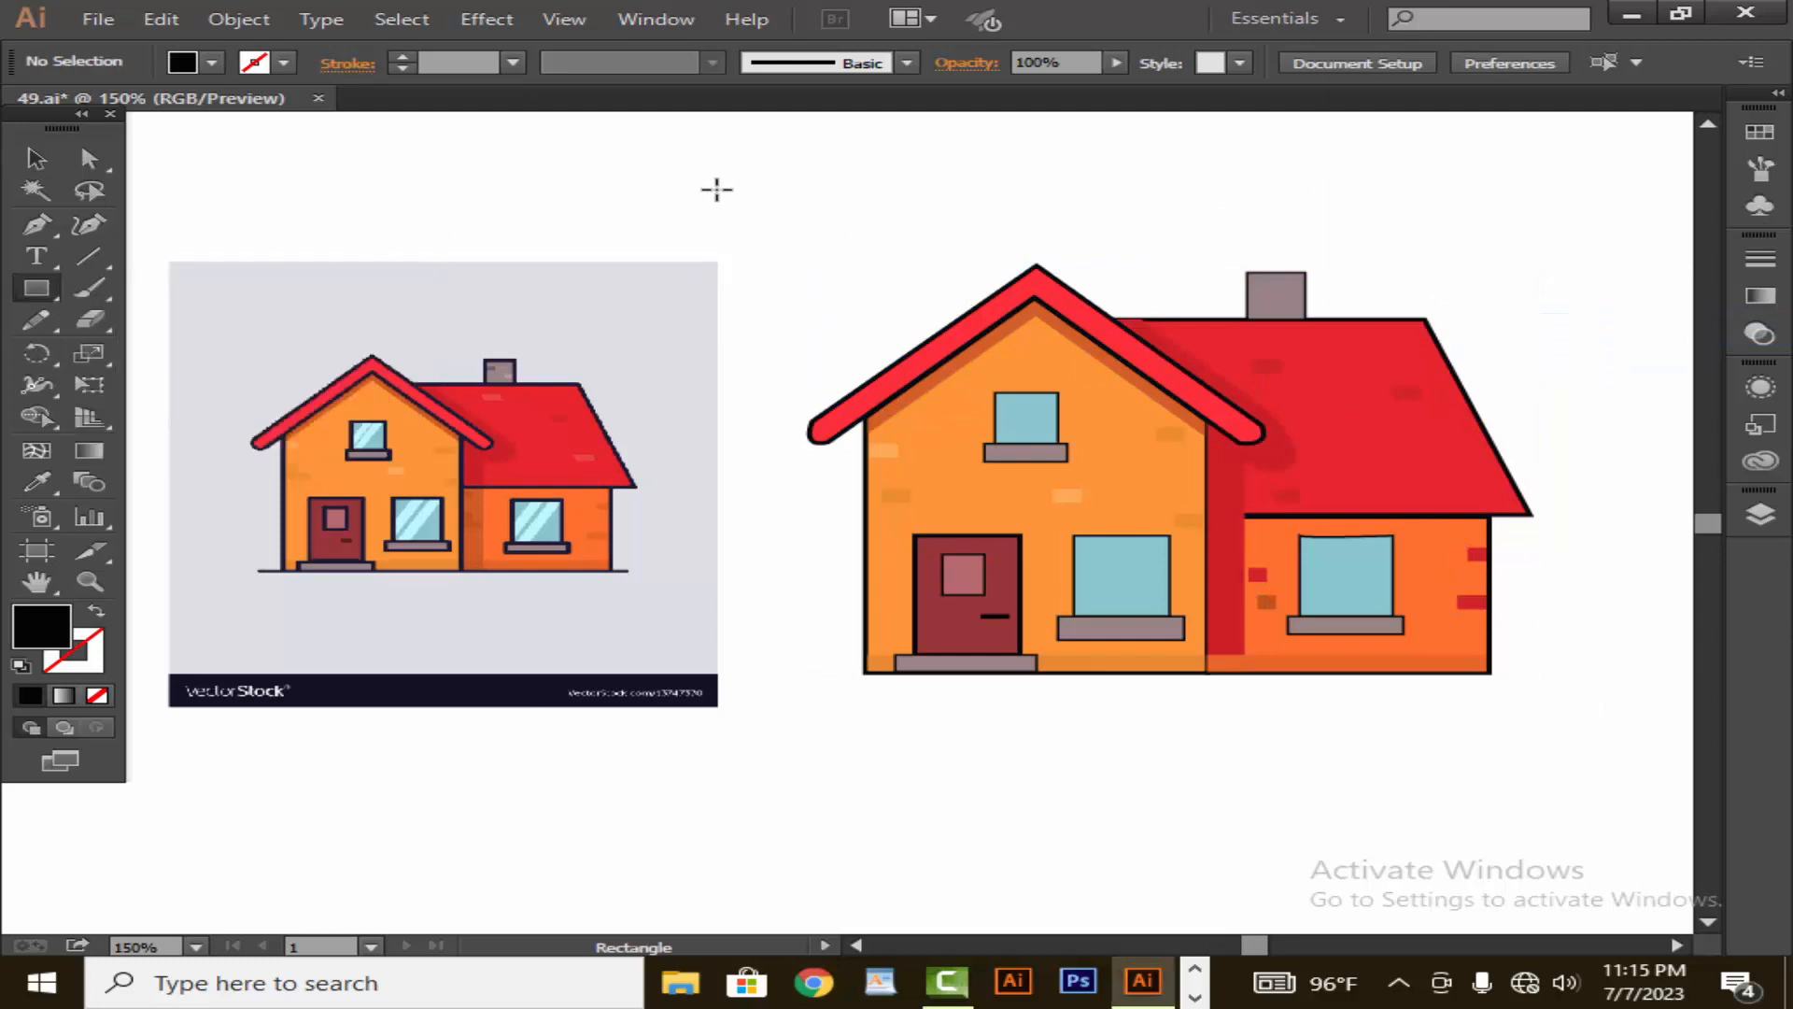
{"action": "left_click_drag", "start_coordinate": [774, 183], "coordinate": [1604, 707]}
{"action": "left_click", "coordinate": [35, 484]}
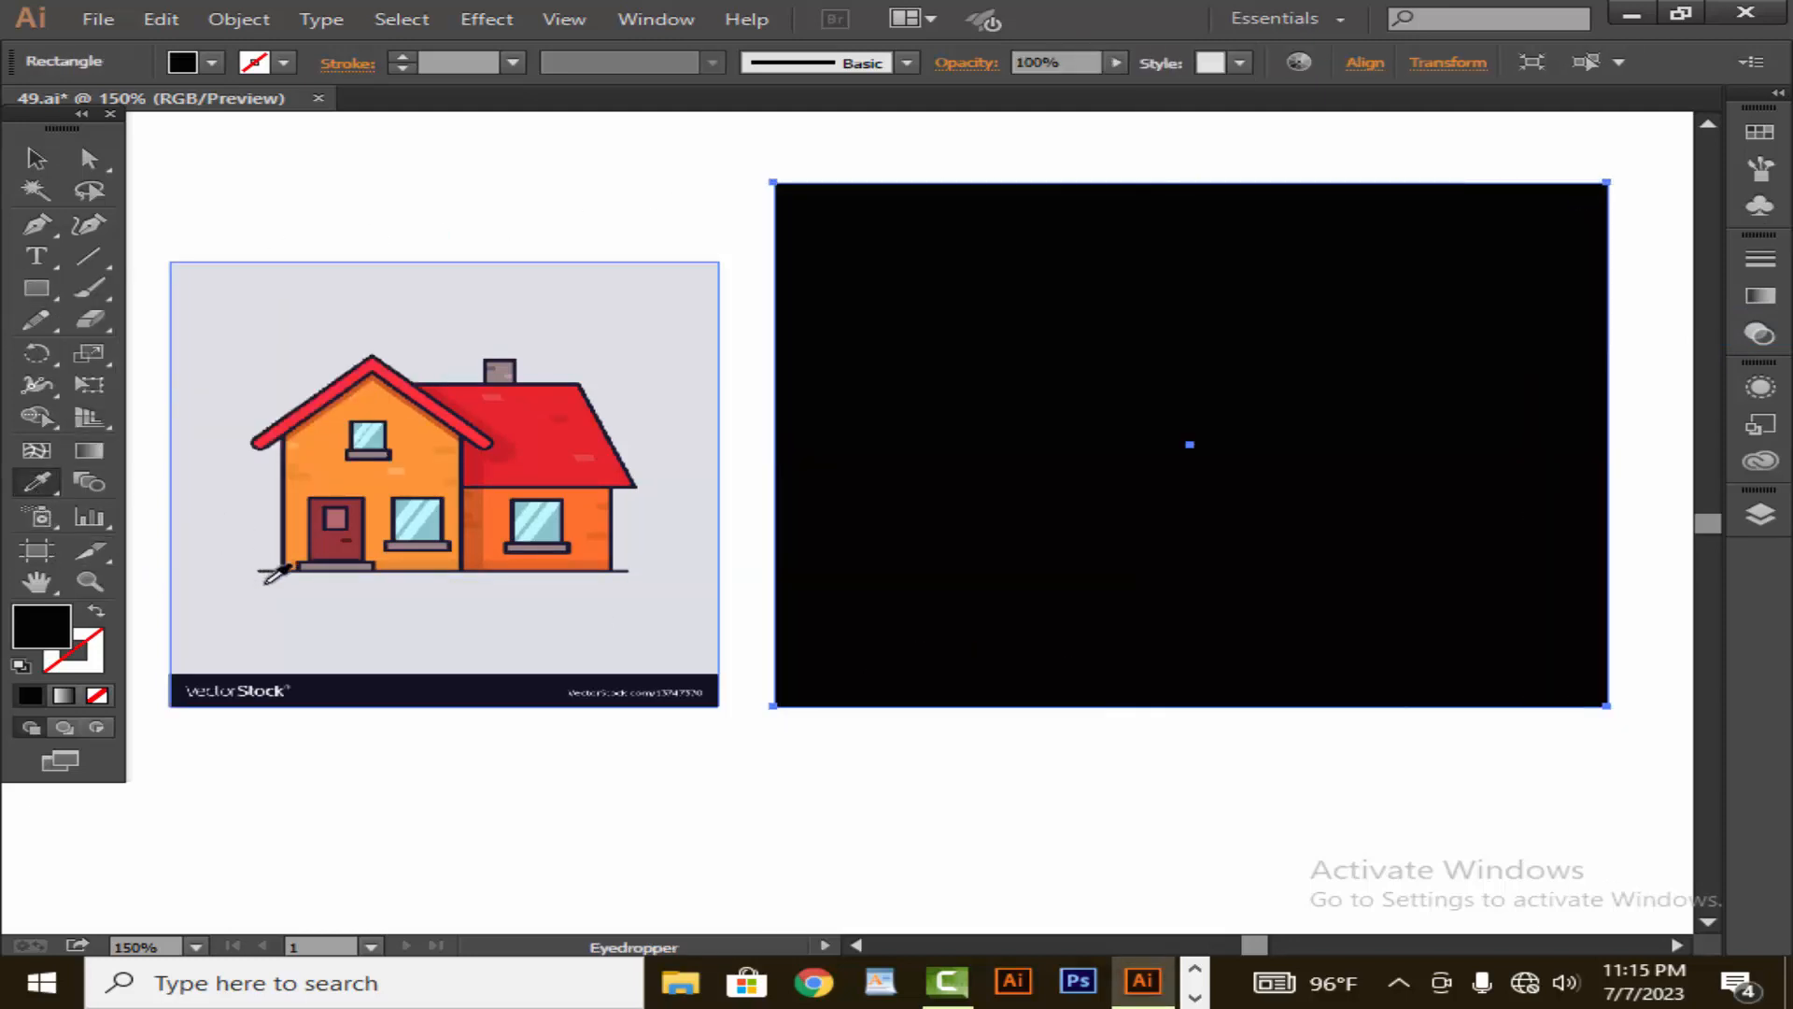
{"action": "left_click", "coordinate": [234, 571]}
{"action": "key", "text": "v"}
- Send the grey rectangle to the back and extend its lower edge slightly downward
{"action": "right_click", "coordinate": [817, 452]}
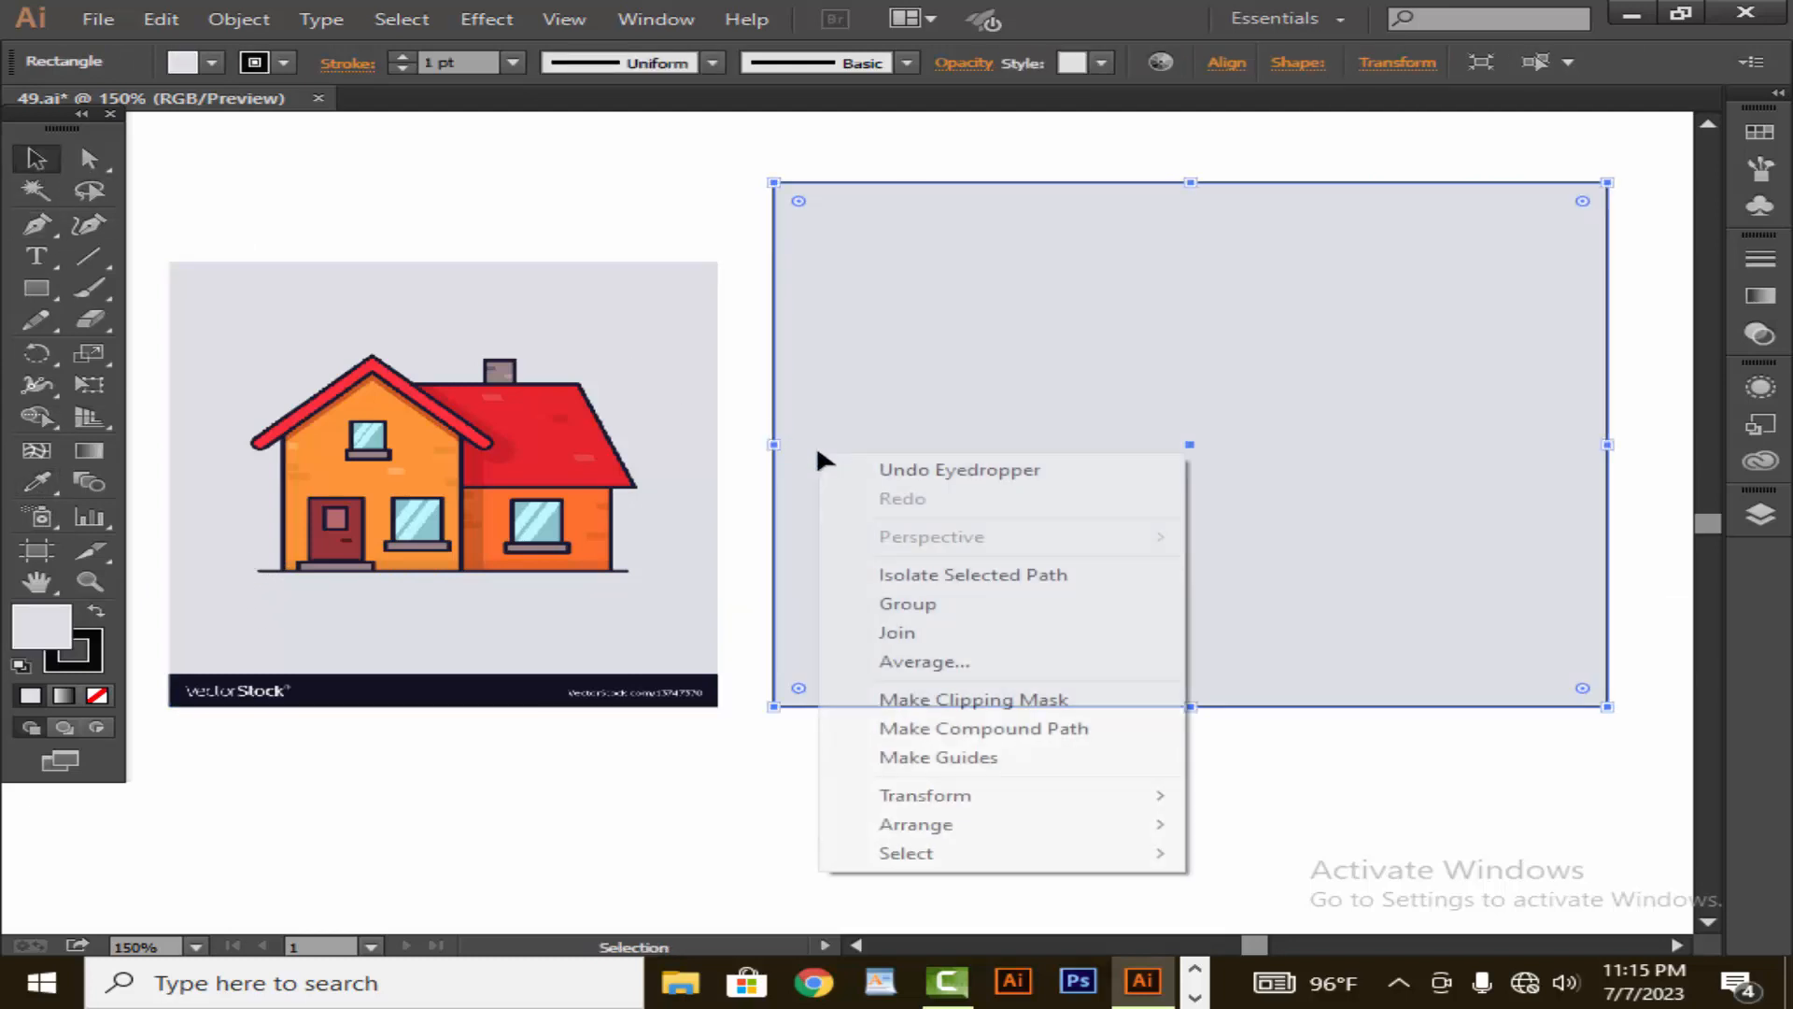
{"action": "mouse_move", "coordinate": [988, 827]}
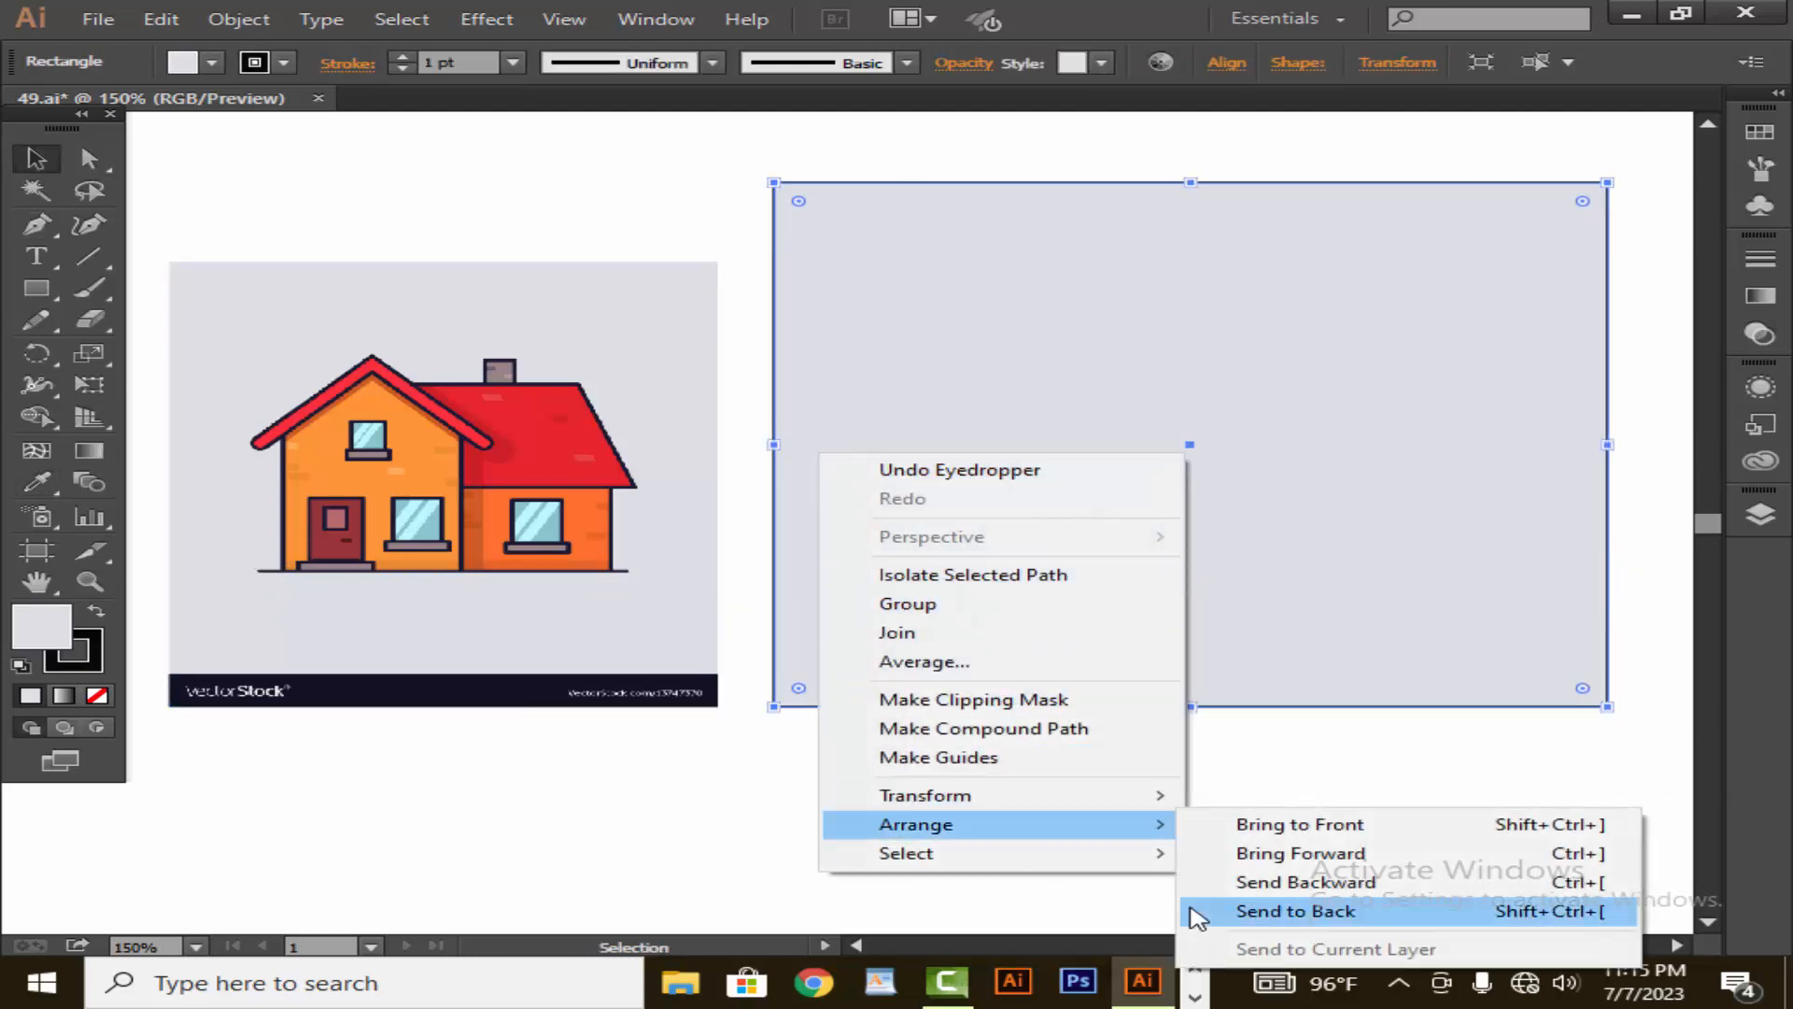
{"action": "left_click", "coordinate": [1248, 919]}
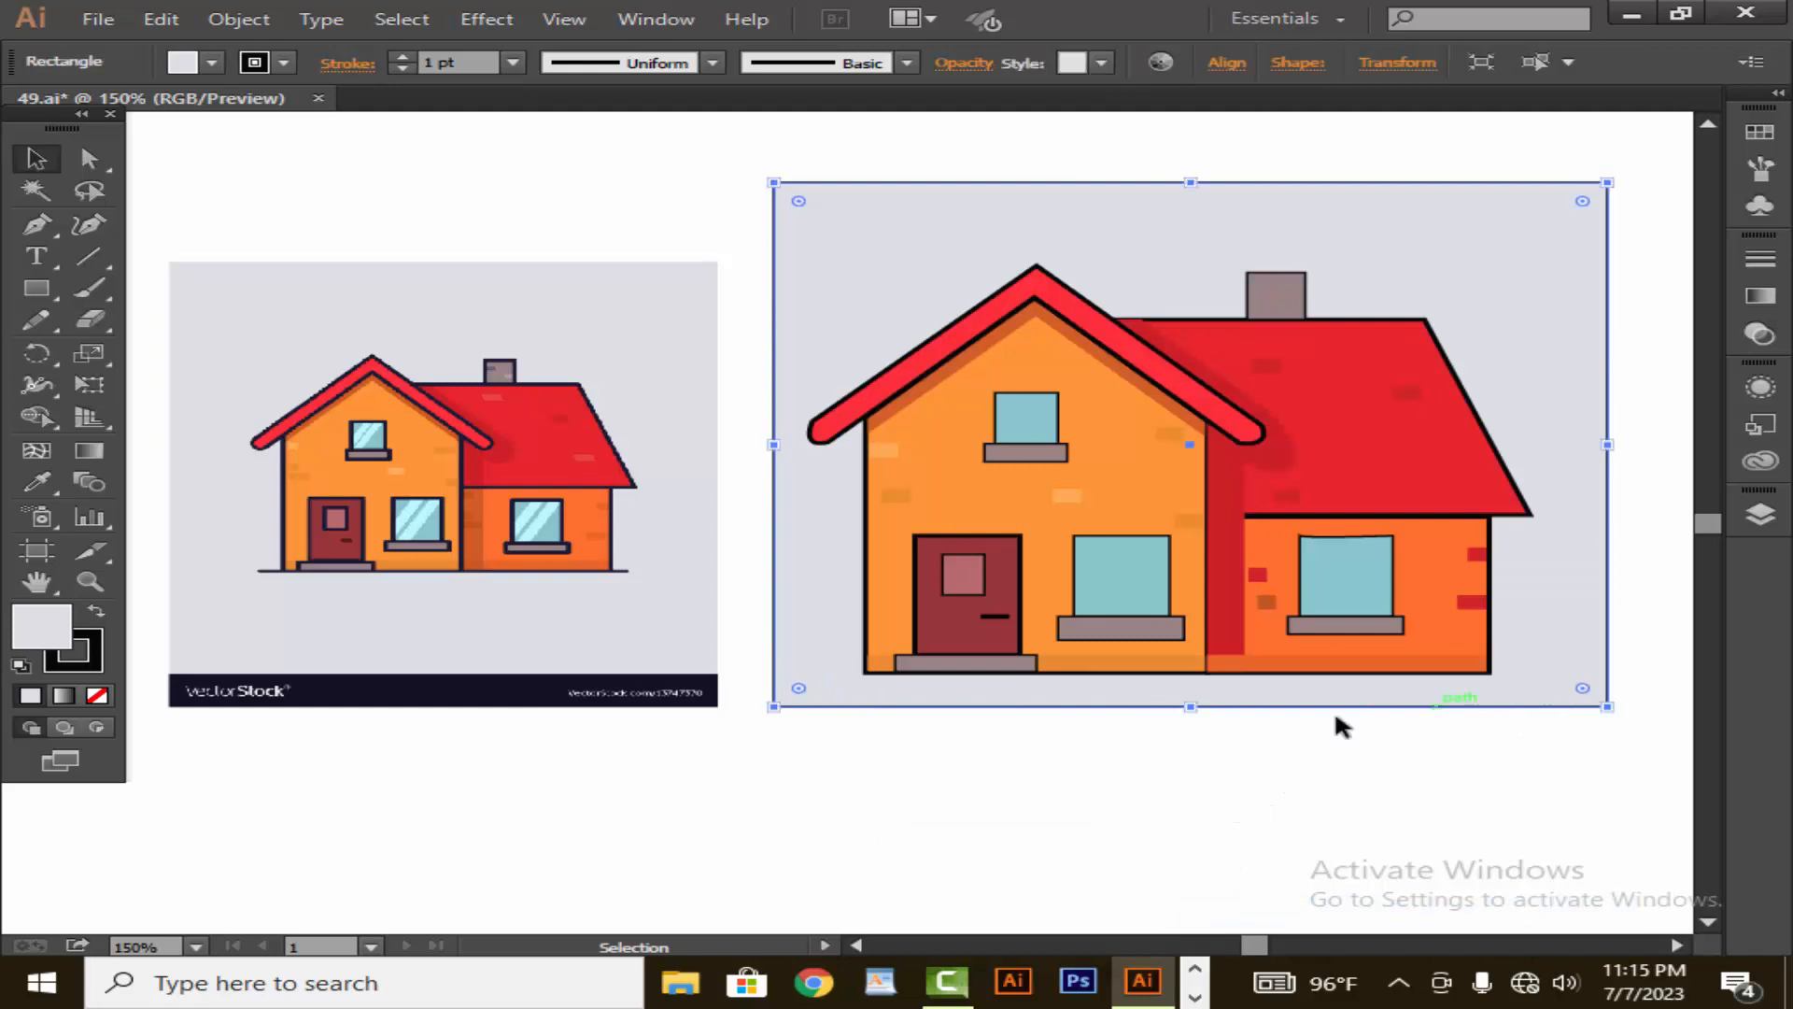
{"action": "left_click_drag", "start_coordinate": [1186, 712], "coordinate": [1189, 754]}
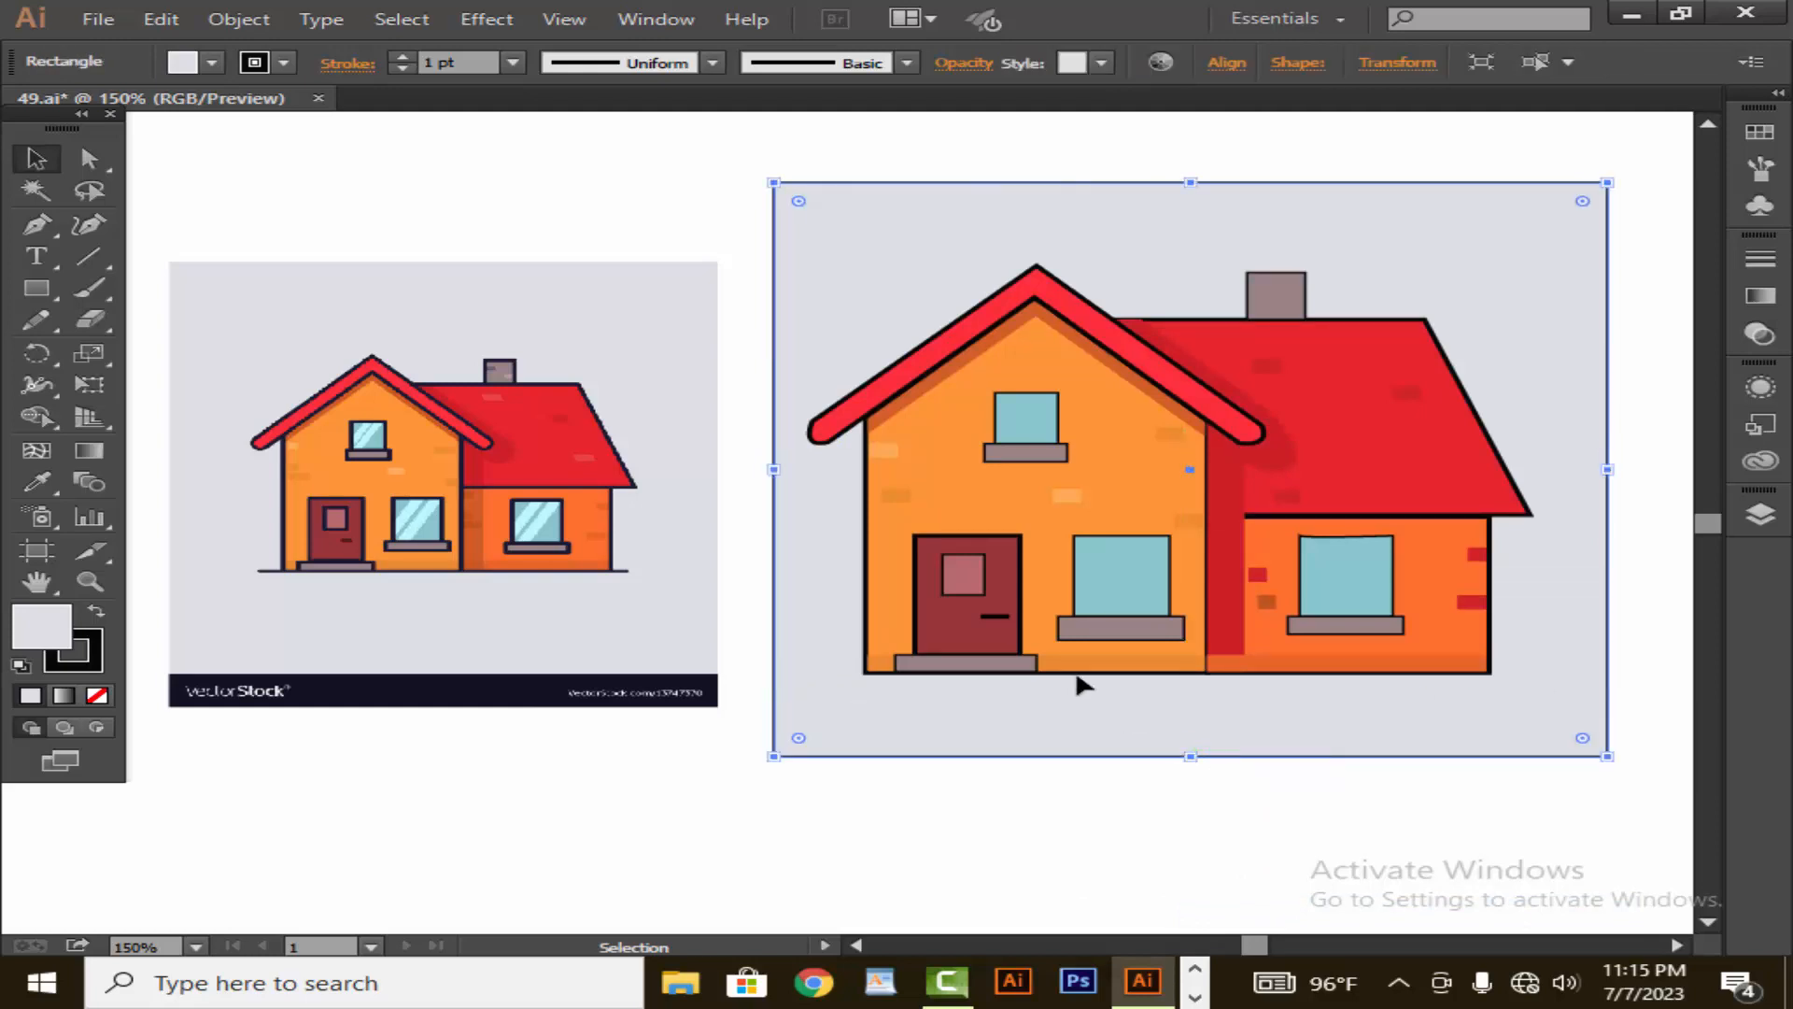
- Scale the house group down to roughly two thirds and centre it on the grey background
{"action": "left_click", "coordinate": [1058, 648]}
{"action": "left_click_drag", "start_coordinate": [808, 673], "coordinate": [917, 612]}
{"action": "left_click", "coordinate": [951, 848]}
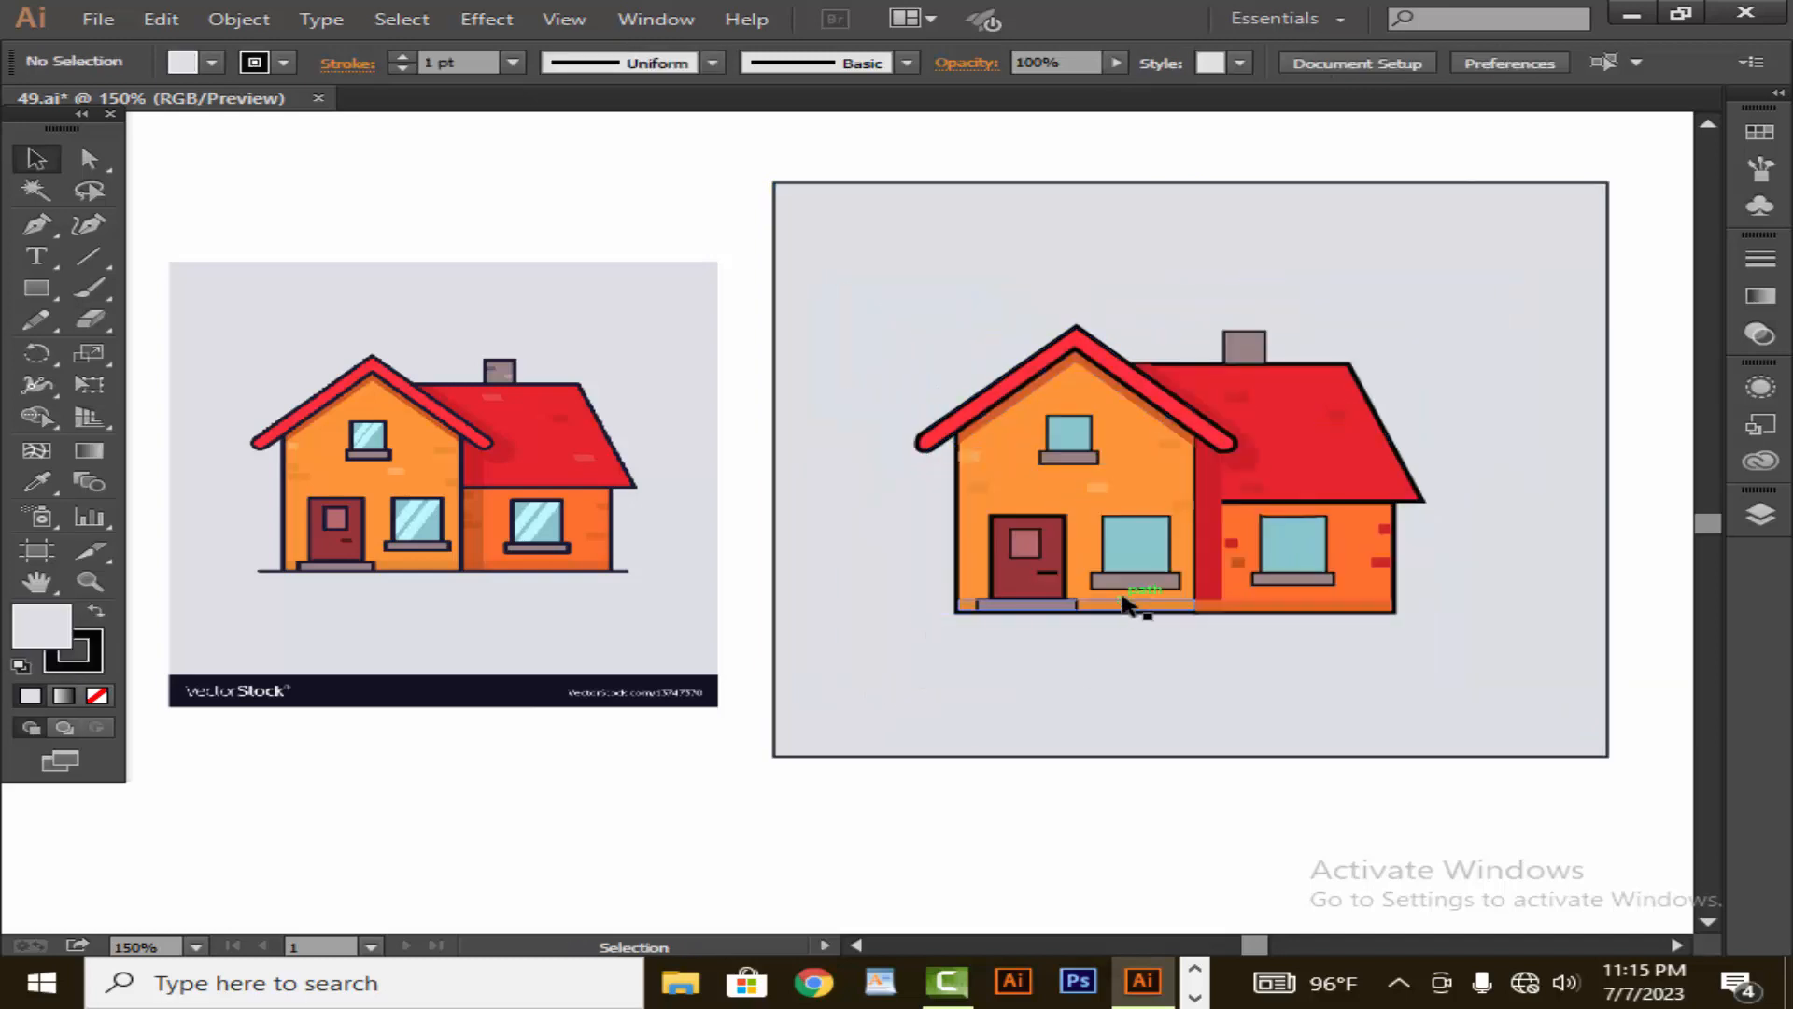
{"action": "left_click_drag", "start_coordinate": [1133, 608], "coordinate": [1154, 578]}
{"action": "left_click", "coordinate": [1066, 846]}
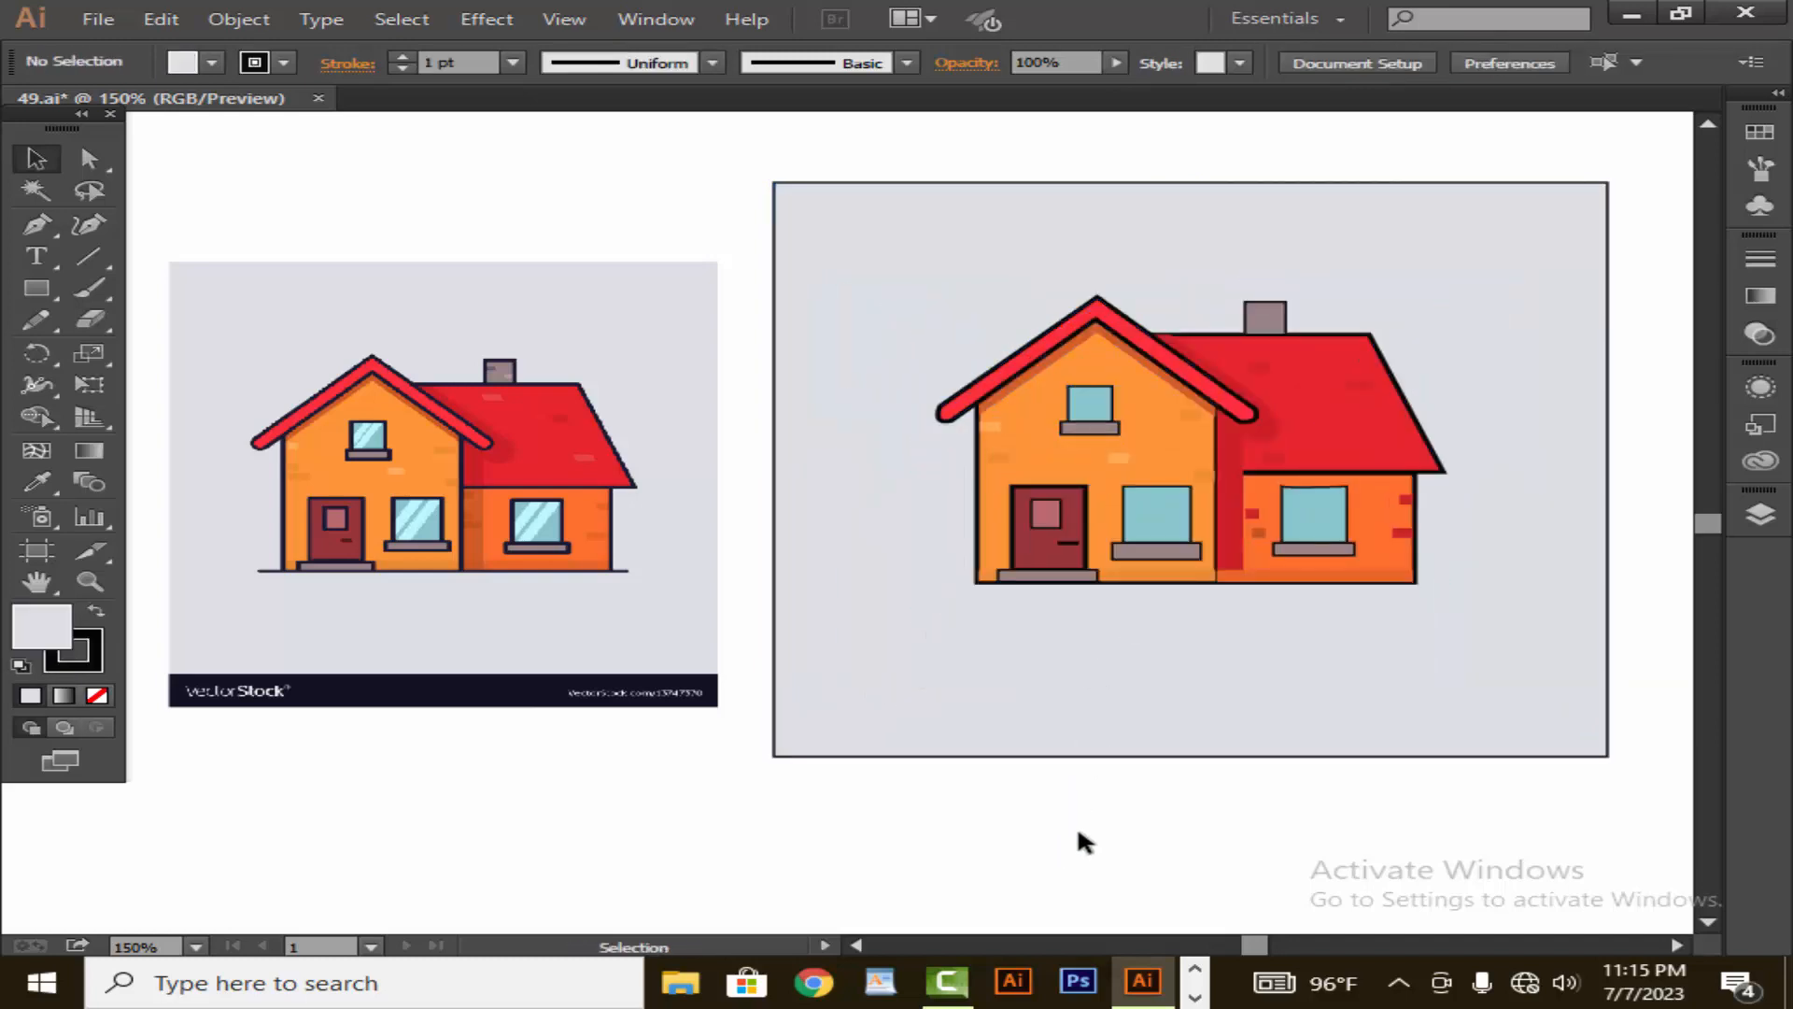
- Delete the reference image and move the house together with its grey background to the middle of the canvas
{"action": "left_click", "coordinate": [693, 628]}
{"action": "key", "text": "Delete"}
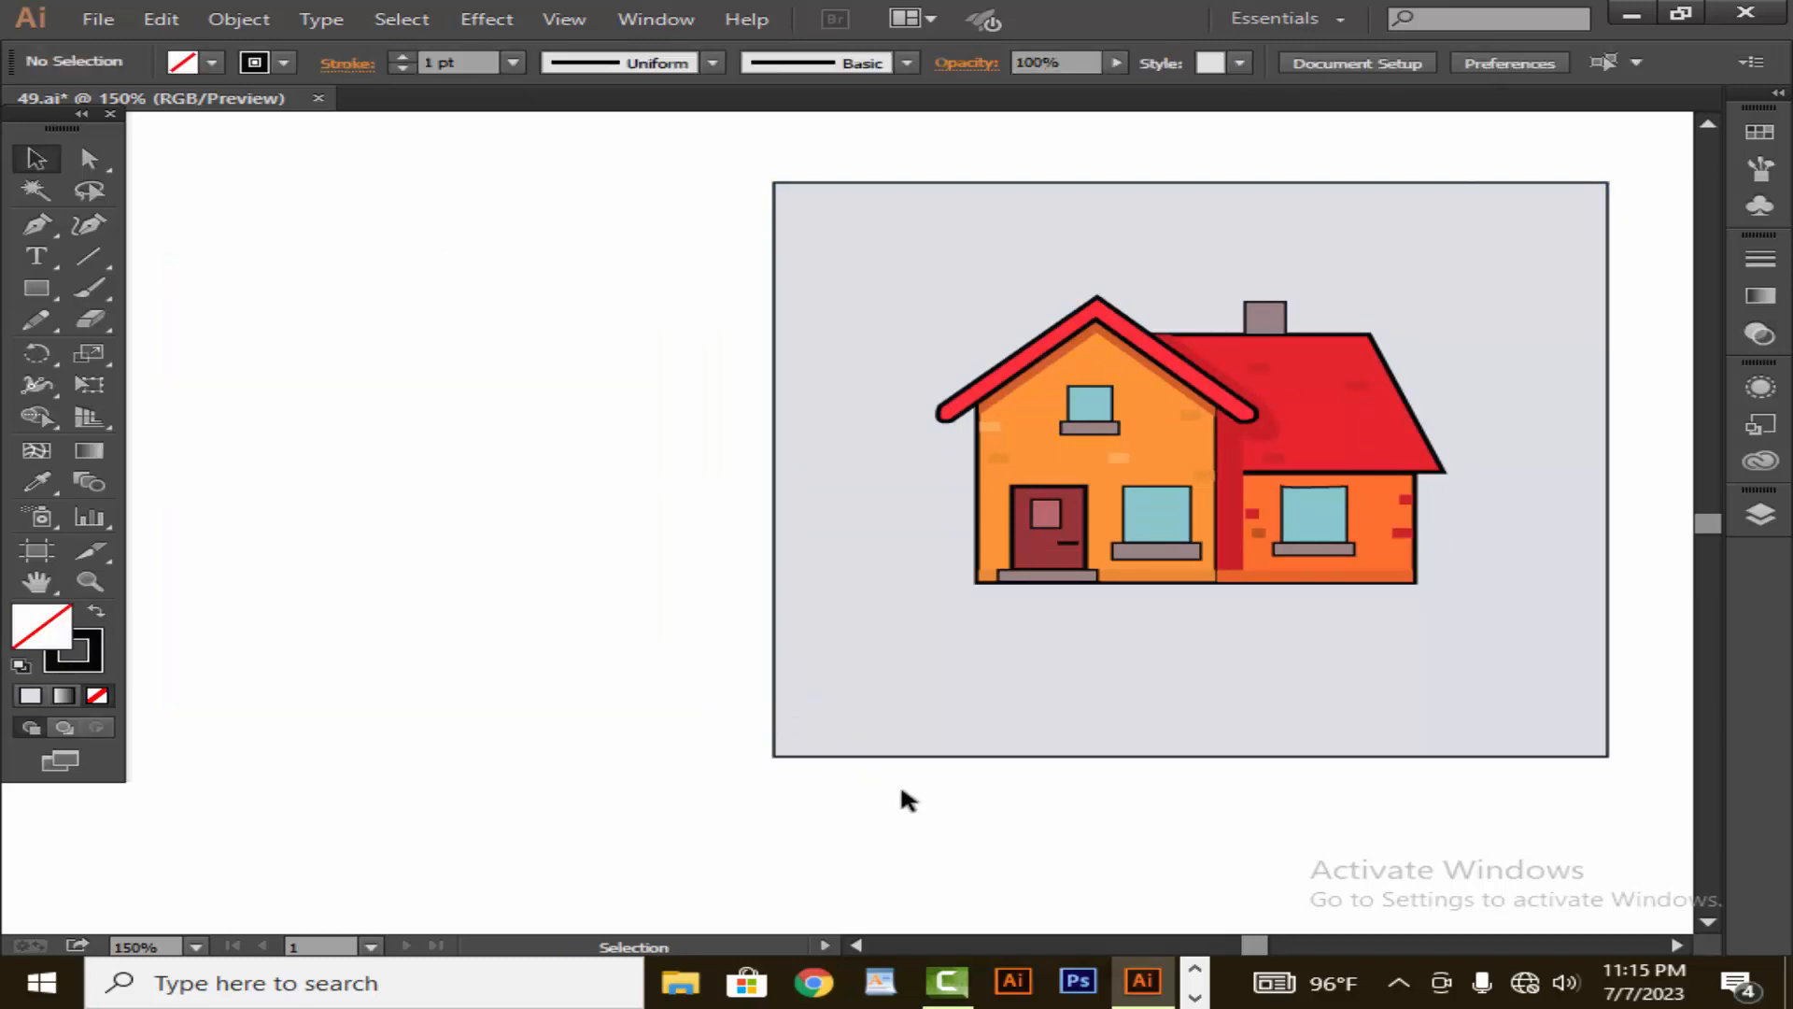
{"action": "left_click_drag", "start_coordinate": [1134, 628], "coordinate": [1073, 632]}
{"action": "key", "text": "ctrl+z"}
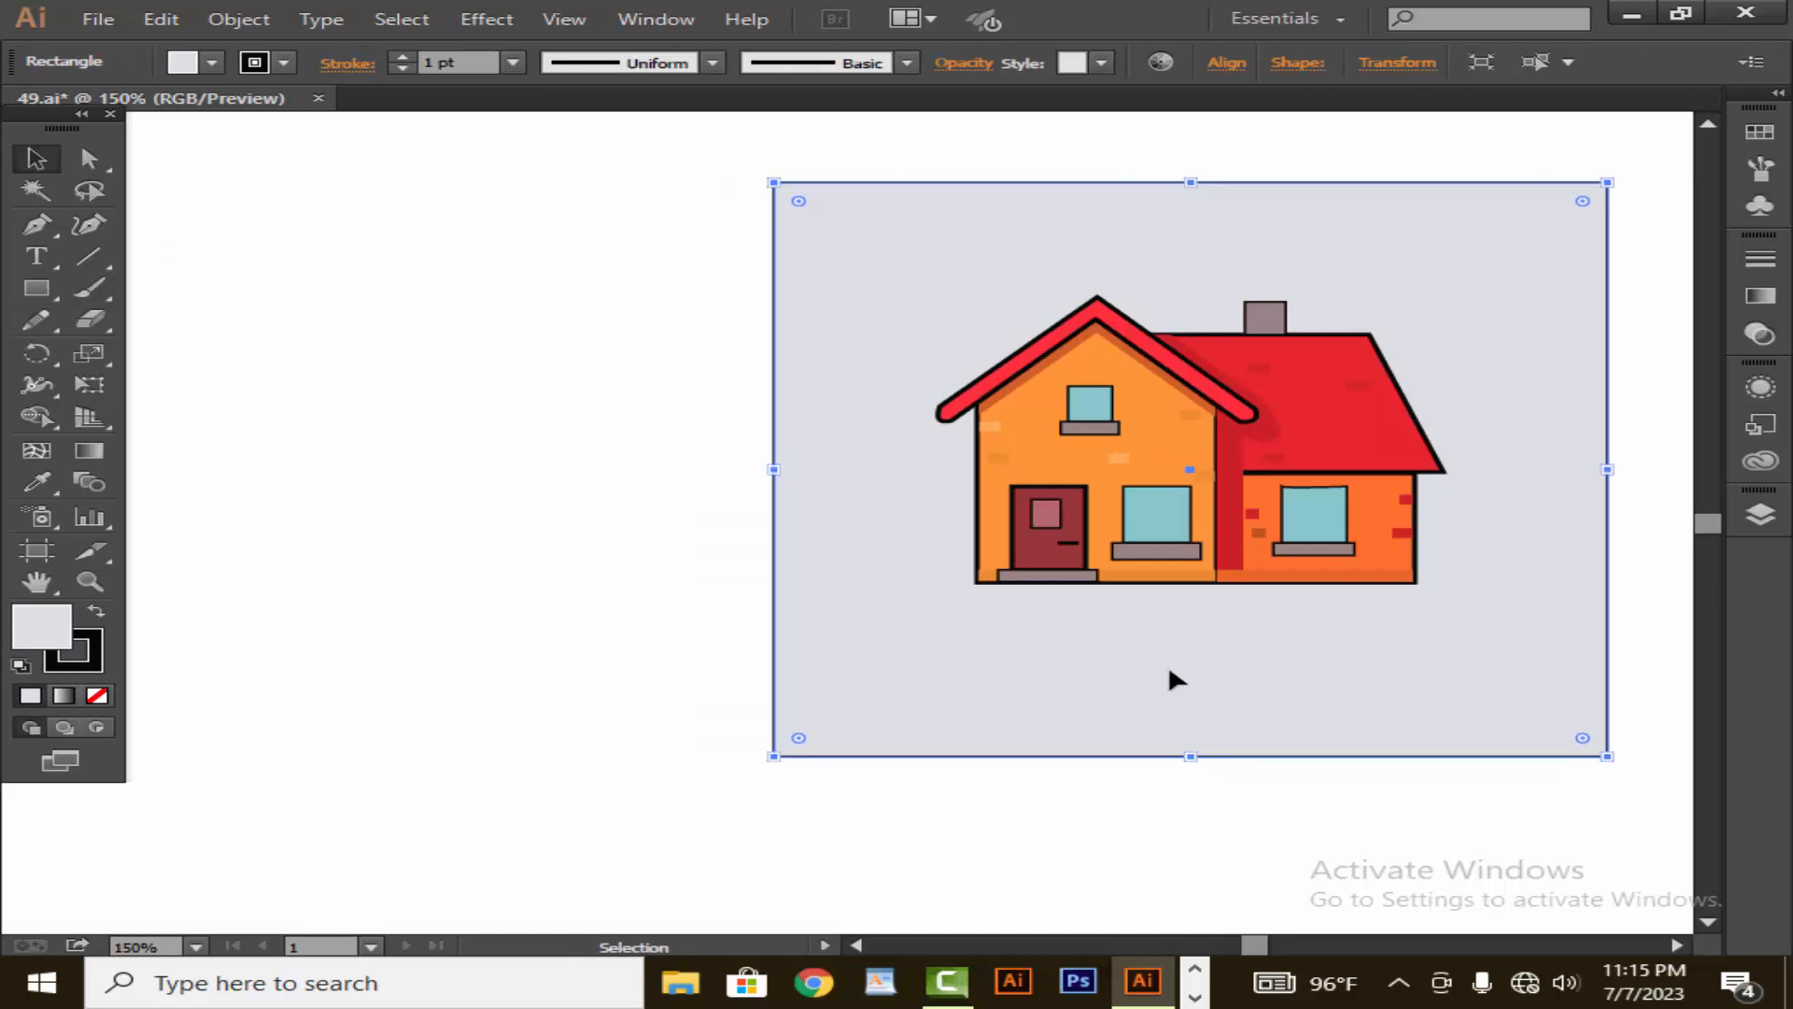
{"action": "left_click_drag", "start_coordinate": [1178, 656], "coordinate": [836, 676]}
{"action": "left_click", "coordinate": [1458, 717]}
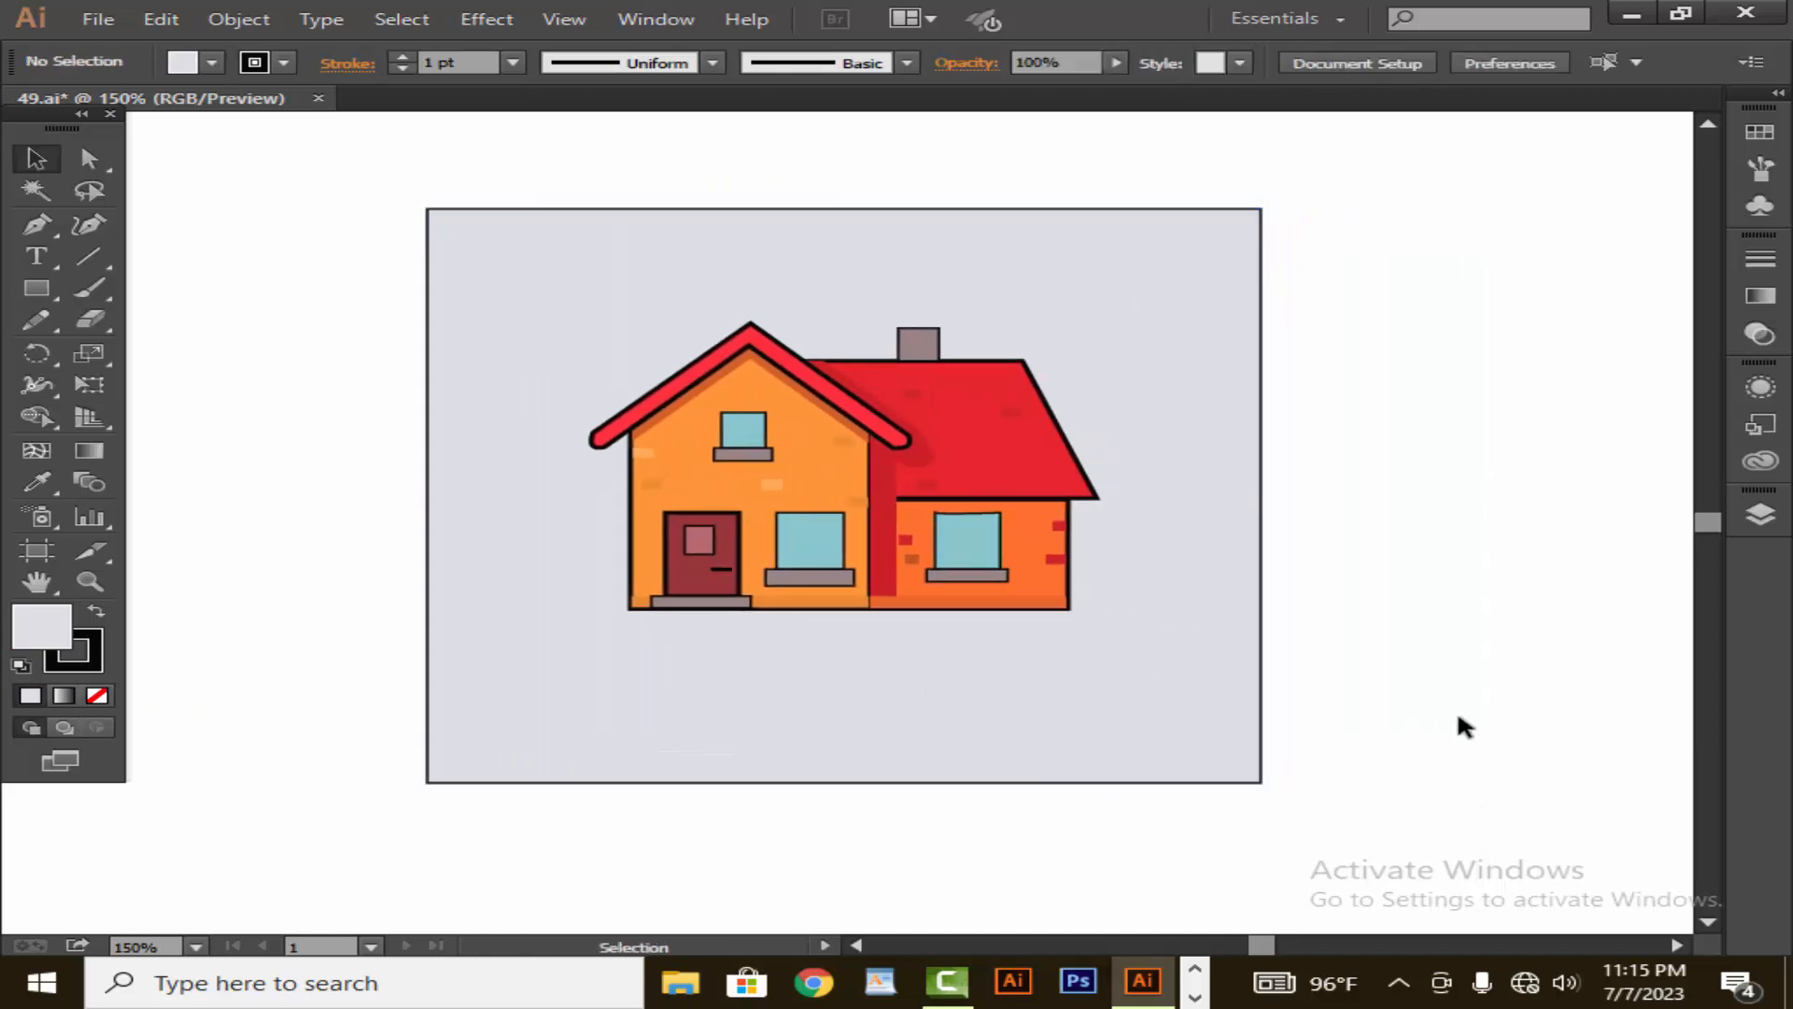
- Remove the outline from the grey background rectangle
{"action": "left_click", "coordinate": [888, 591]}
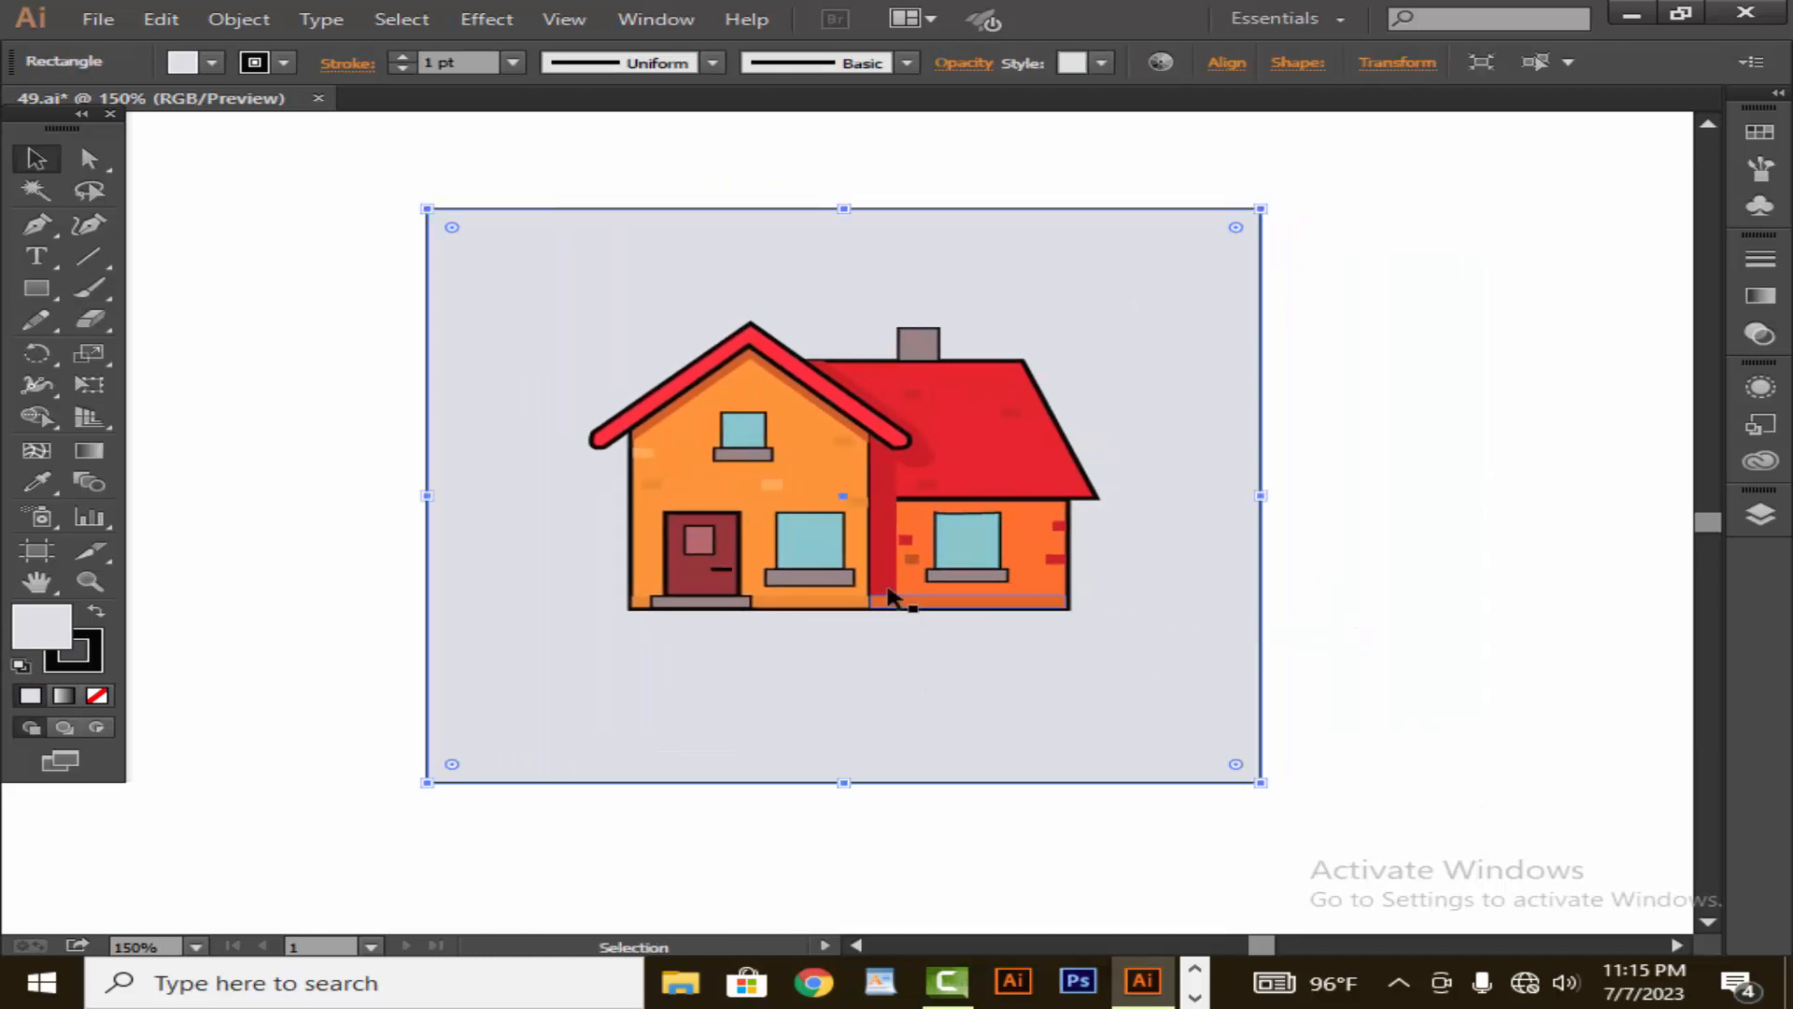
{"action": "left_click", "coordinate": [402, 67]}
{"action": "left_click", "coordinate": [1618, 398]}
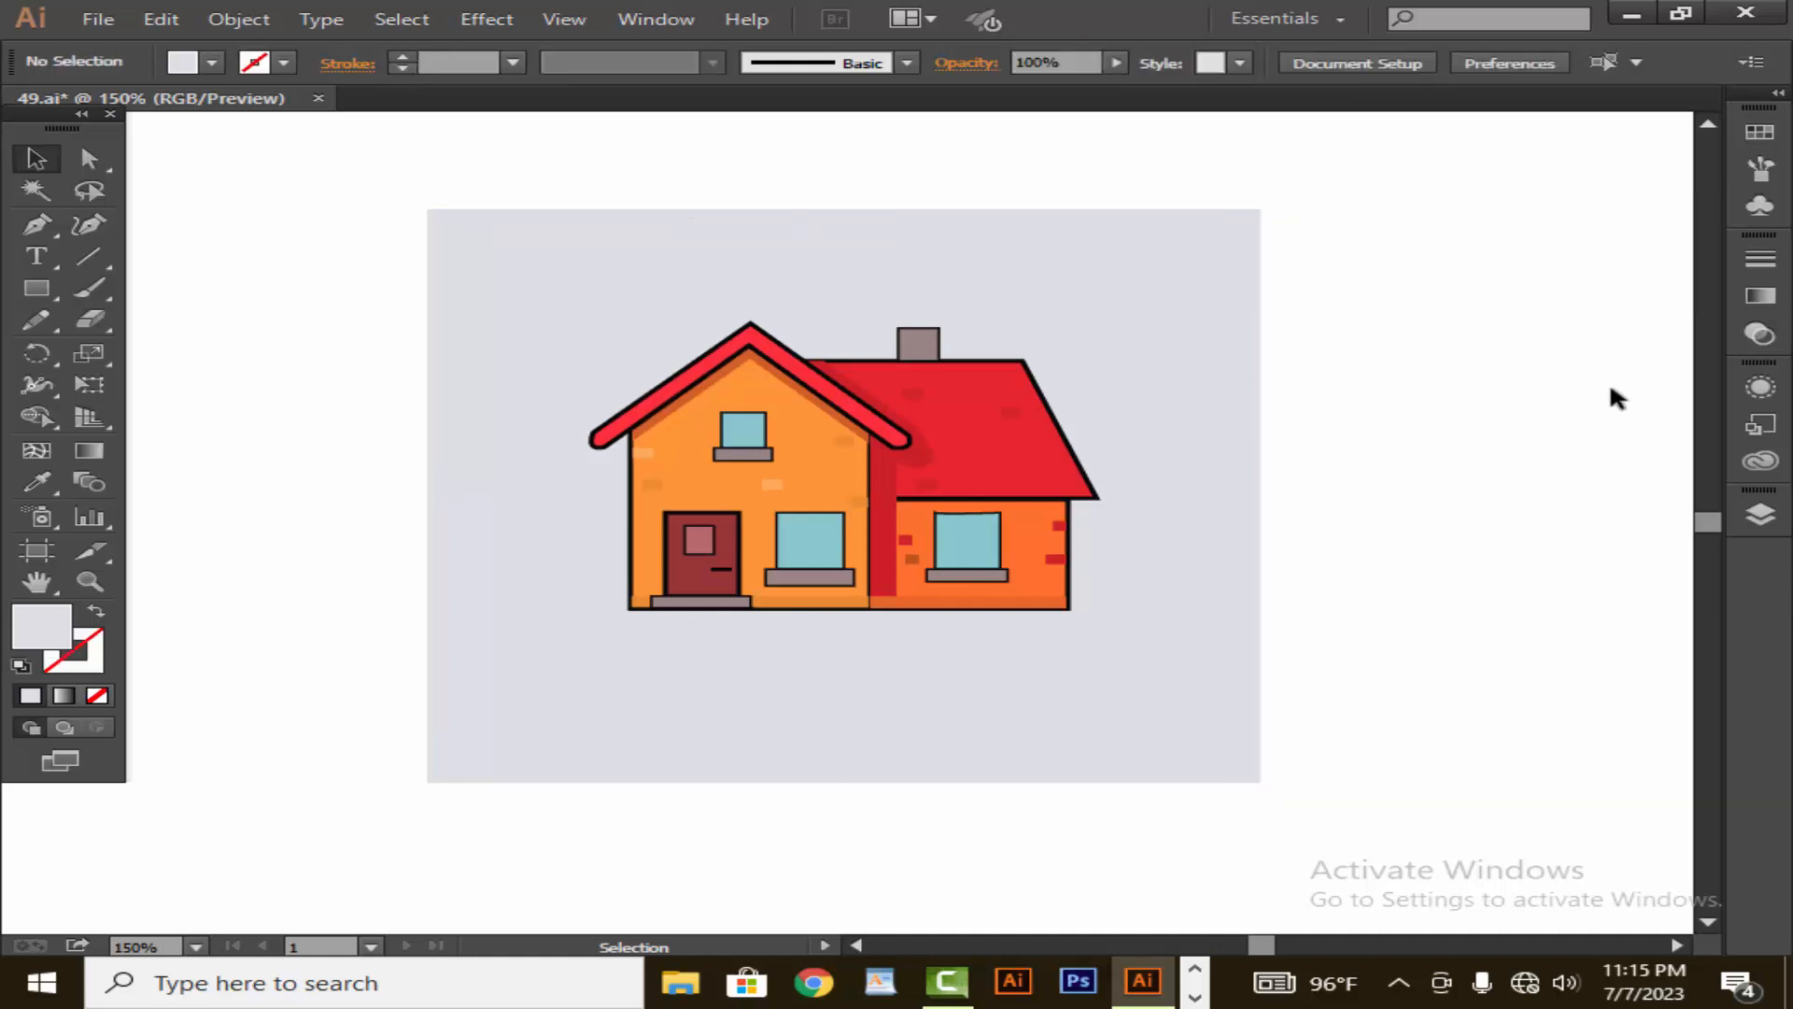